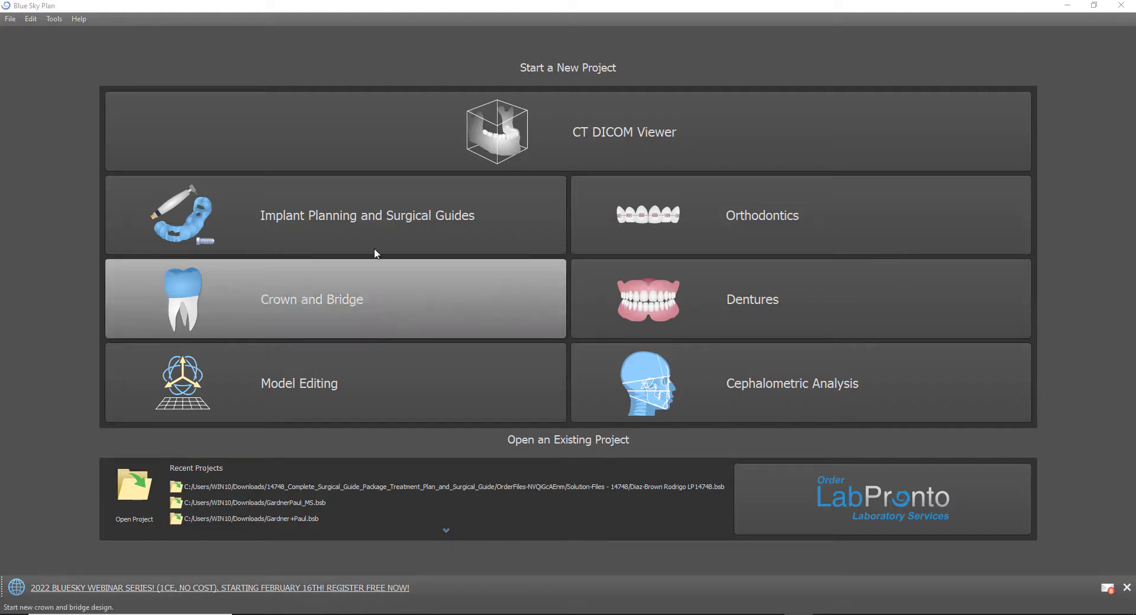
Look up the installed Blue Sky Plan version and check for software updates
left_click(78, 19)
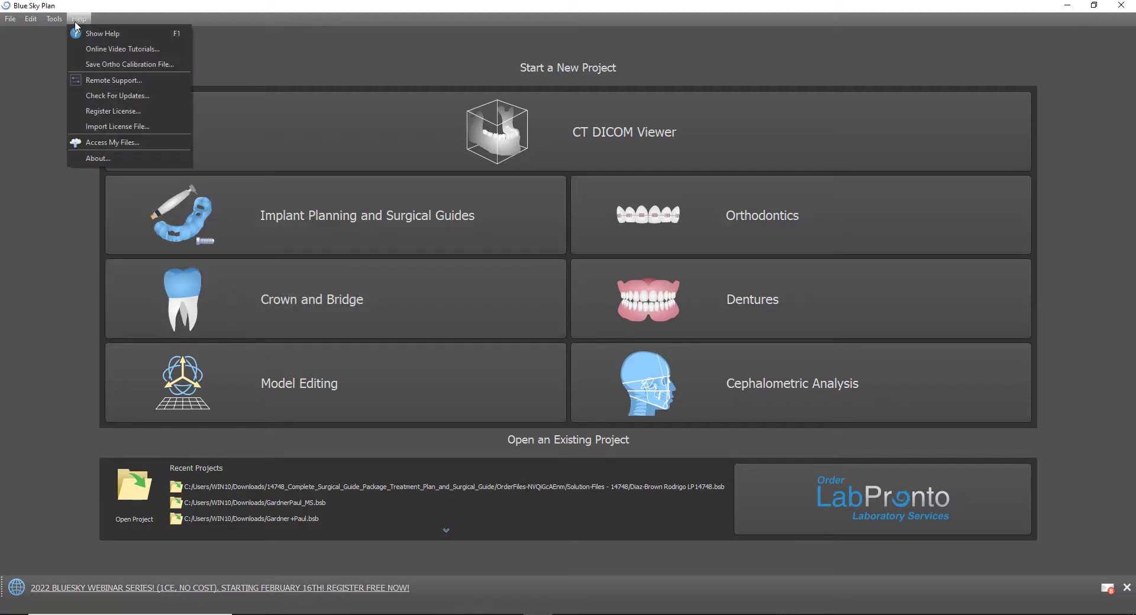
left_click(95, 158)
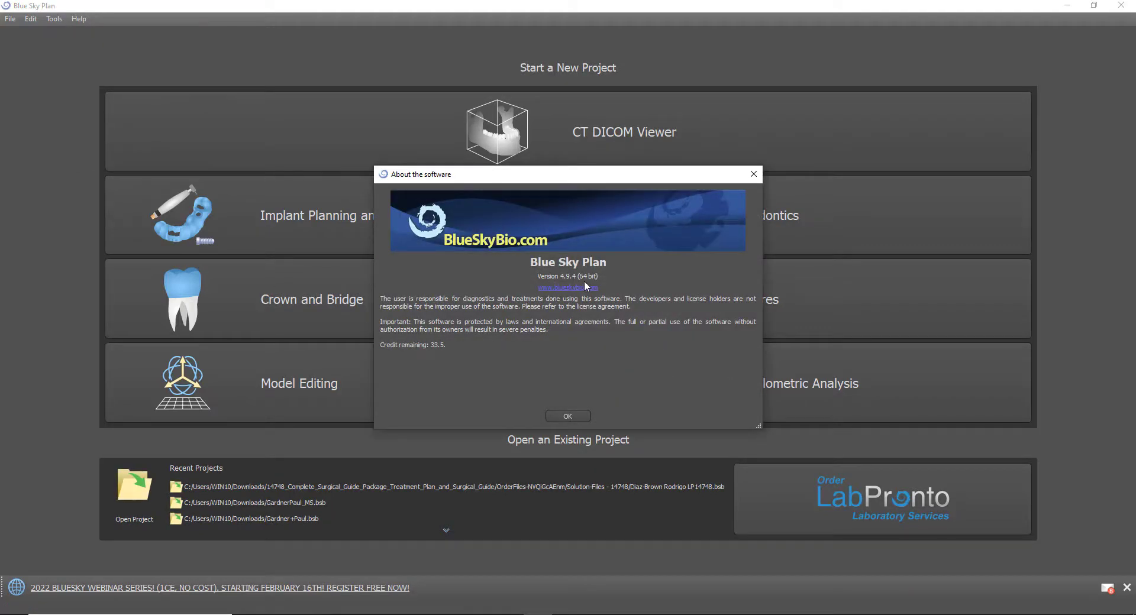
left_click(749, 180)
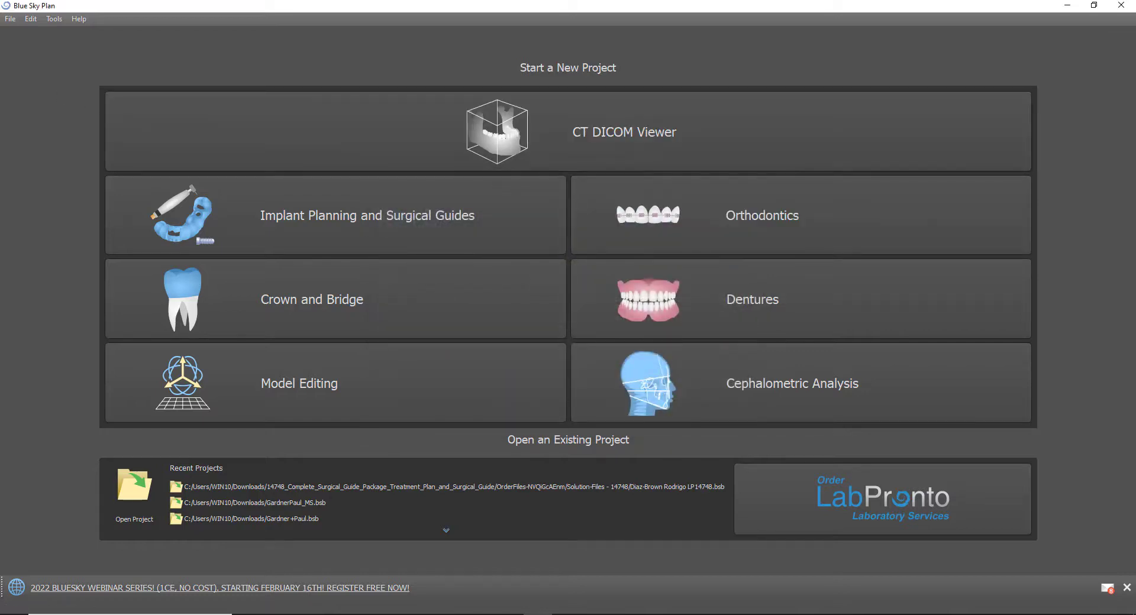
left_click(82, 20)
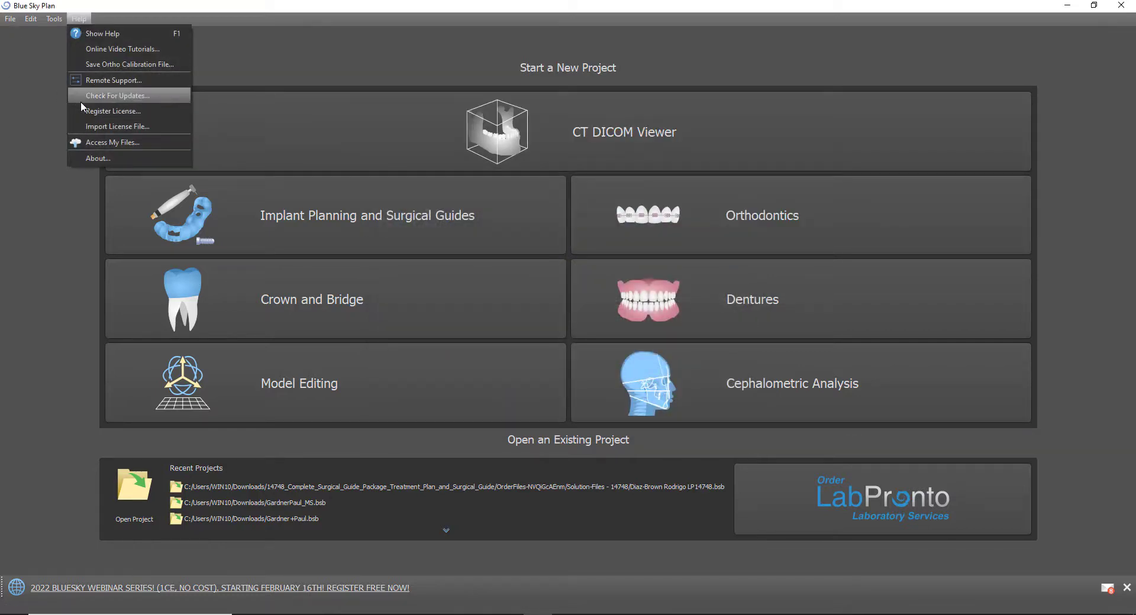
left_click(82, 99)
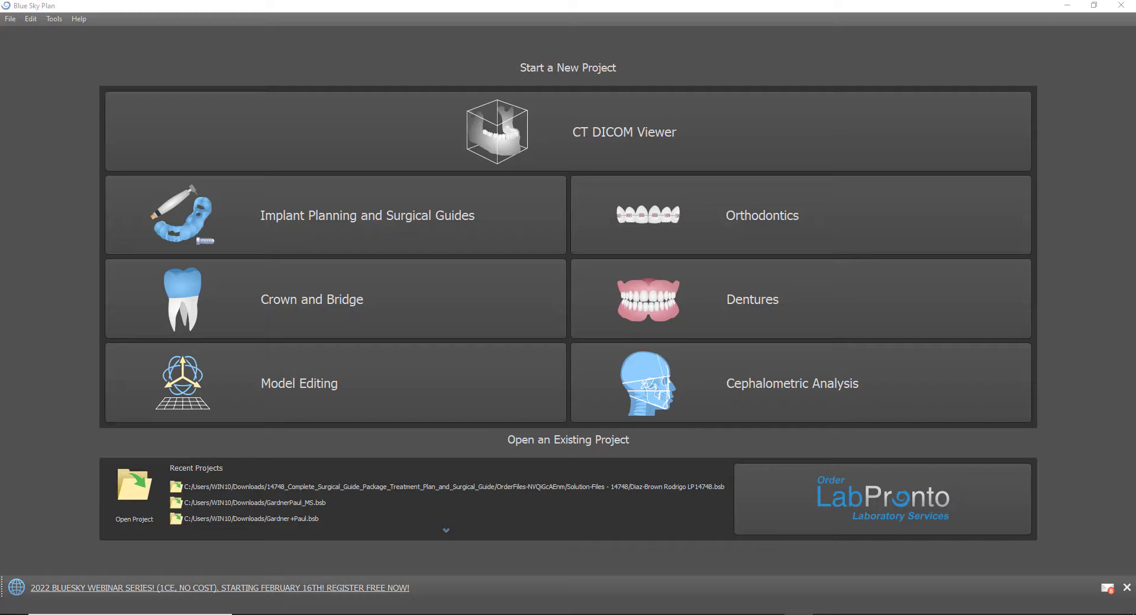
Load all five 3D files from the CB case folder and choose 1 (3) as the dentate maxillary model for alignment
left_click_drag(1, 402, 727, 119)
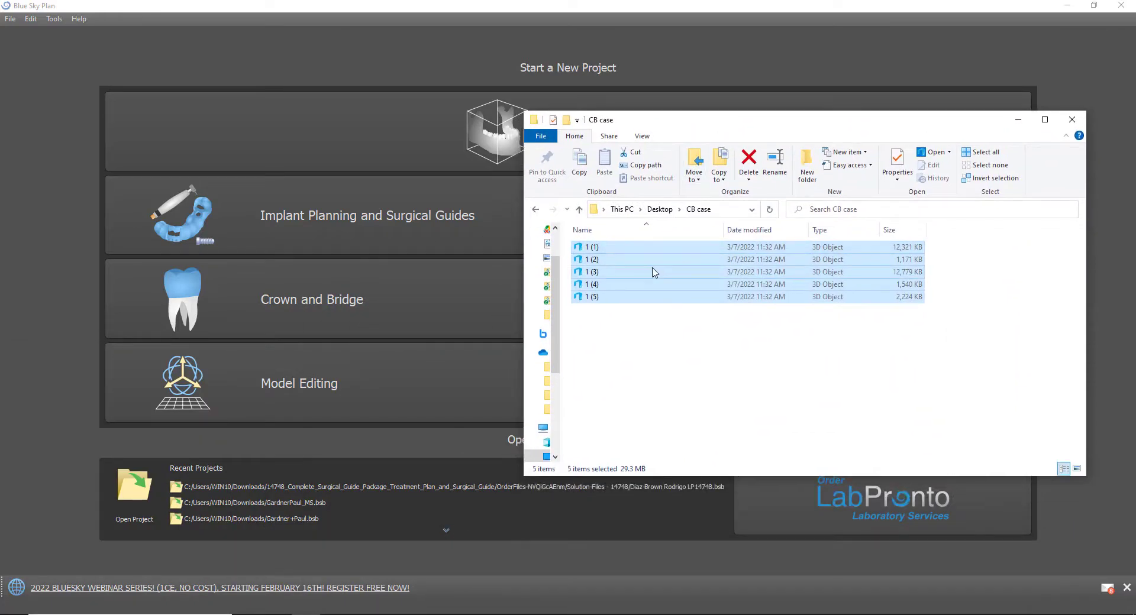
left_click_drag(654, 273, 406, 324)
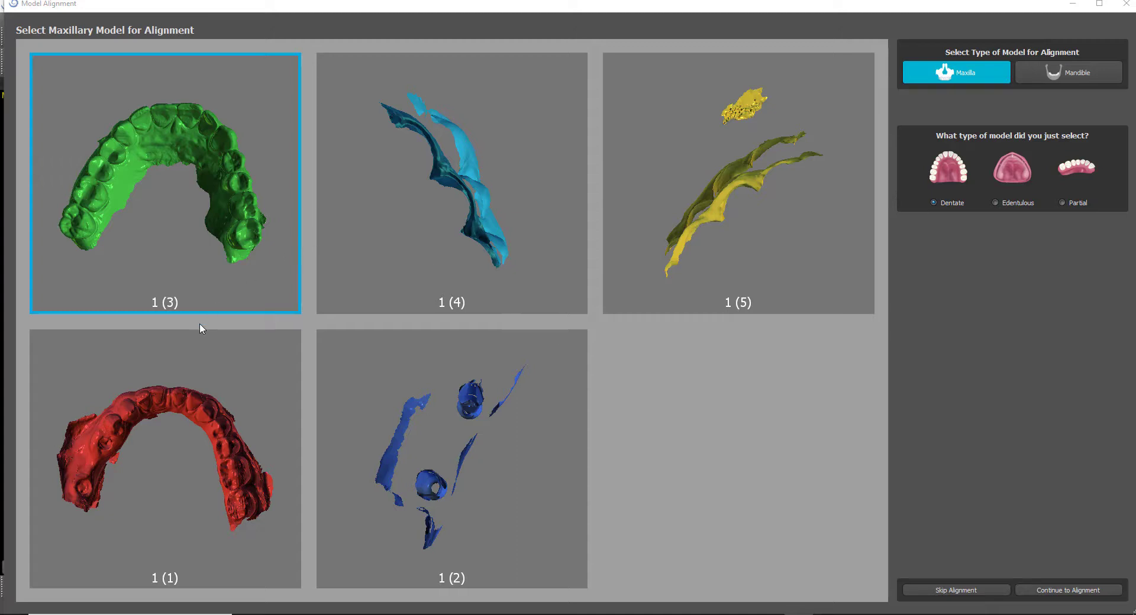
left_click(186, 444)
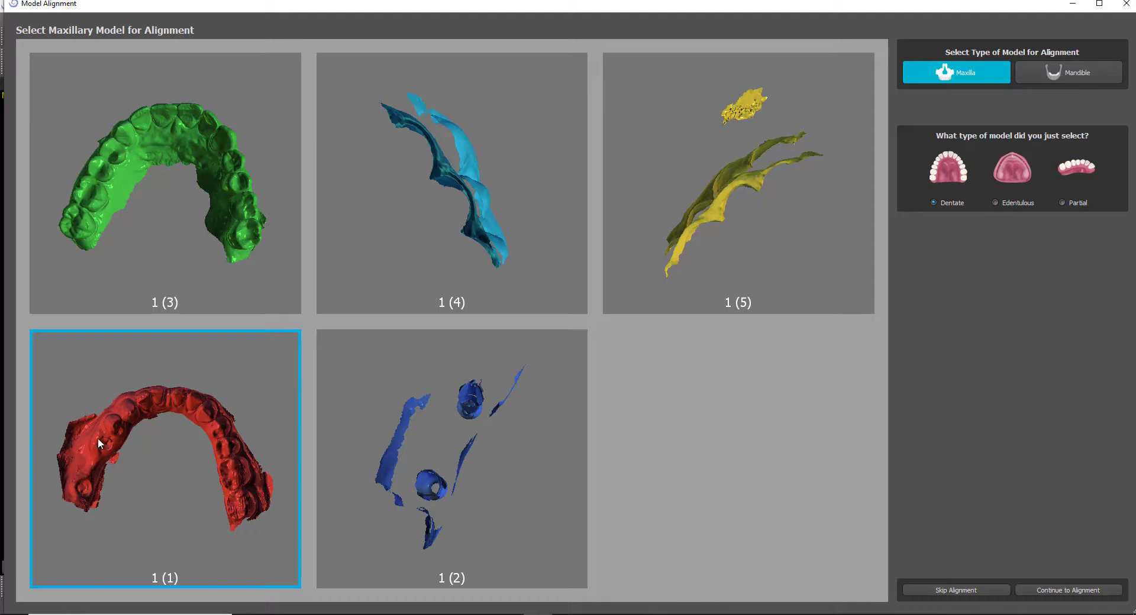
left_click(125, 230)
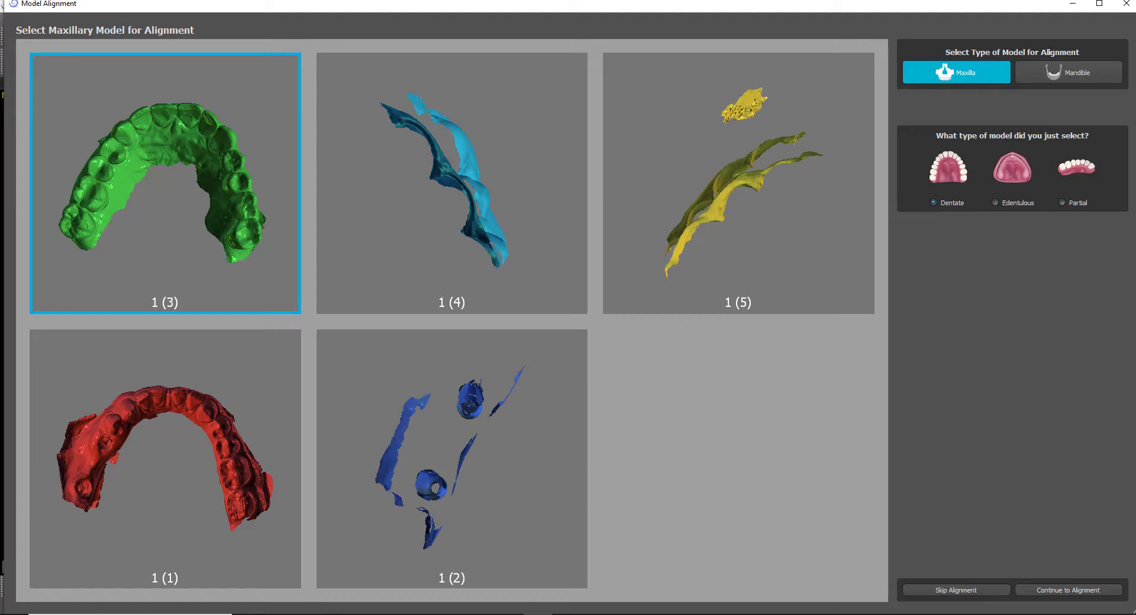
left_click(799, 614)
left_click(1056, 591)
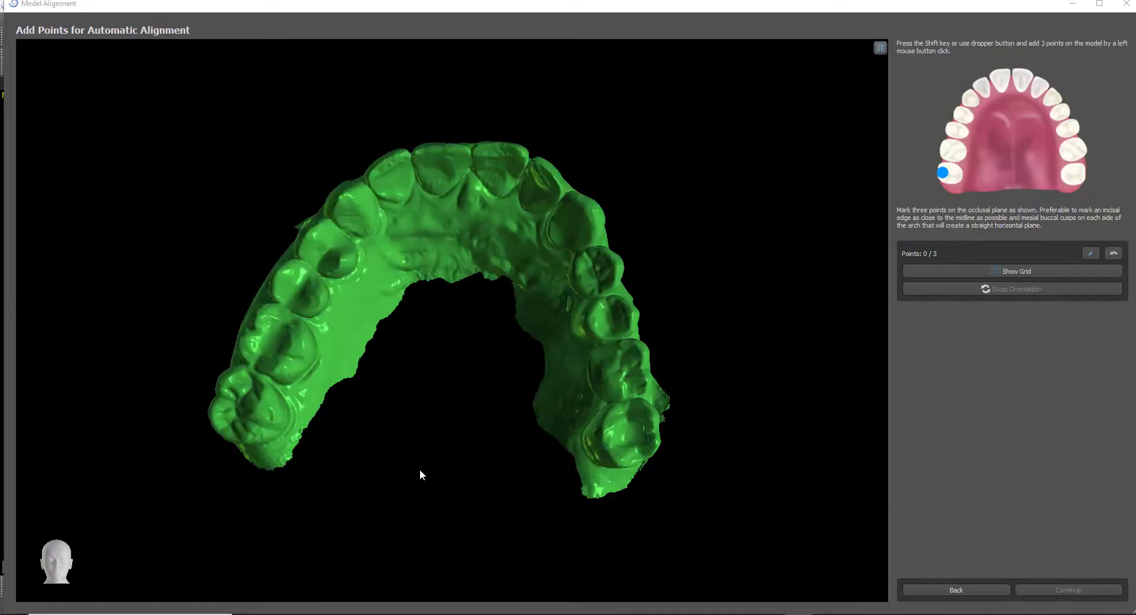
Mark three occlusal-plane points on the maxillary model: the buccal cusp of the last molar on each side and the incisal edge at the midline
right_click_drag(418, 474, 530, 477)
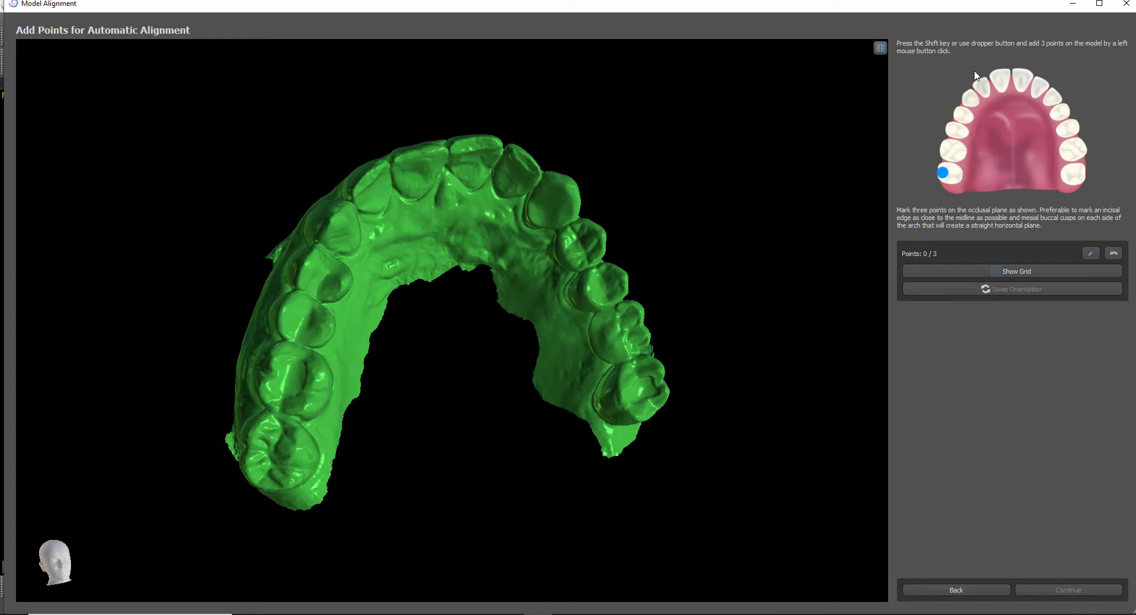
right_click_drag(464, 392, 248, 414)
left_click(247, 414, "shift")
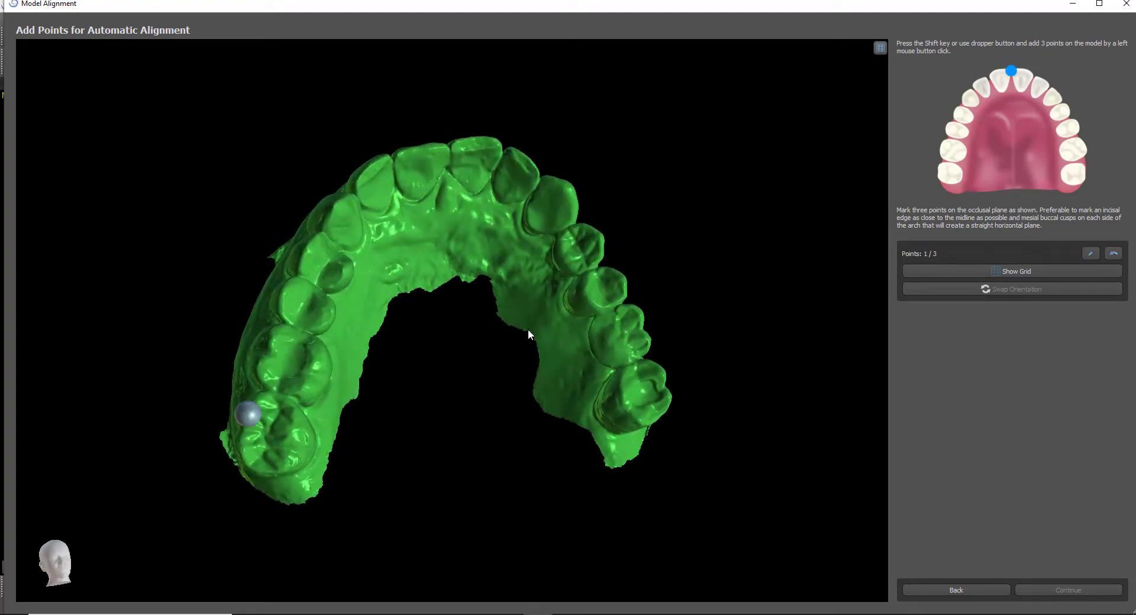
right_click_drag(532, 334, 469, 149)
left_click(452, 153, "shift")
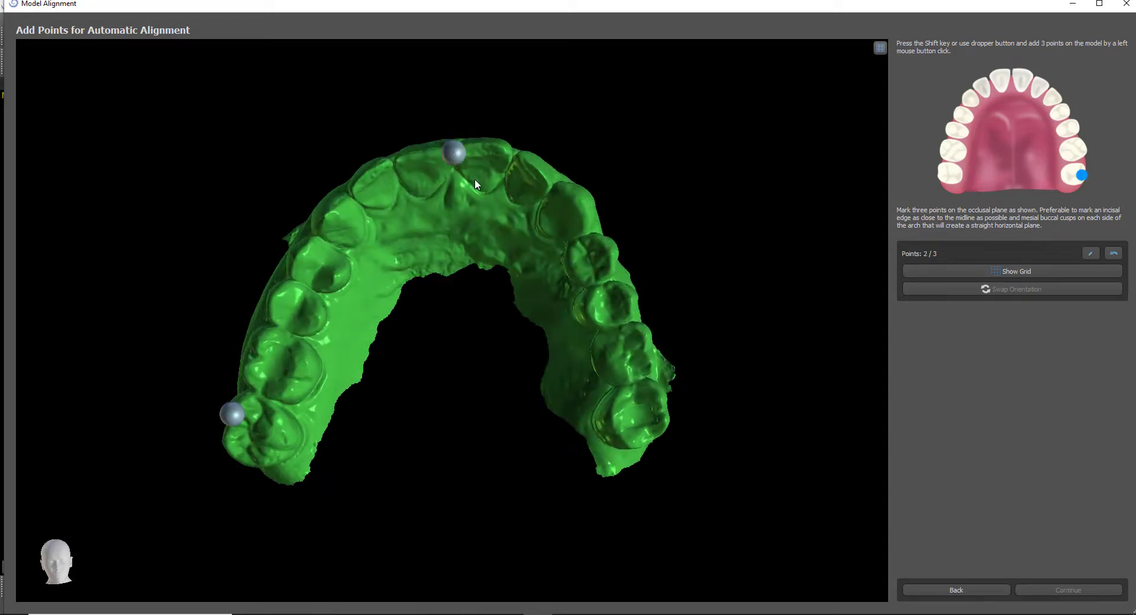
right_click_drag(763, 424, 697, 425)
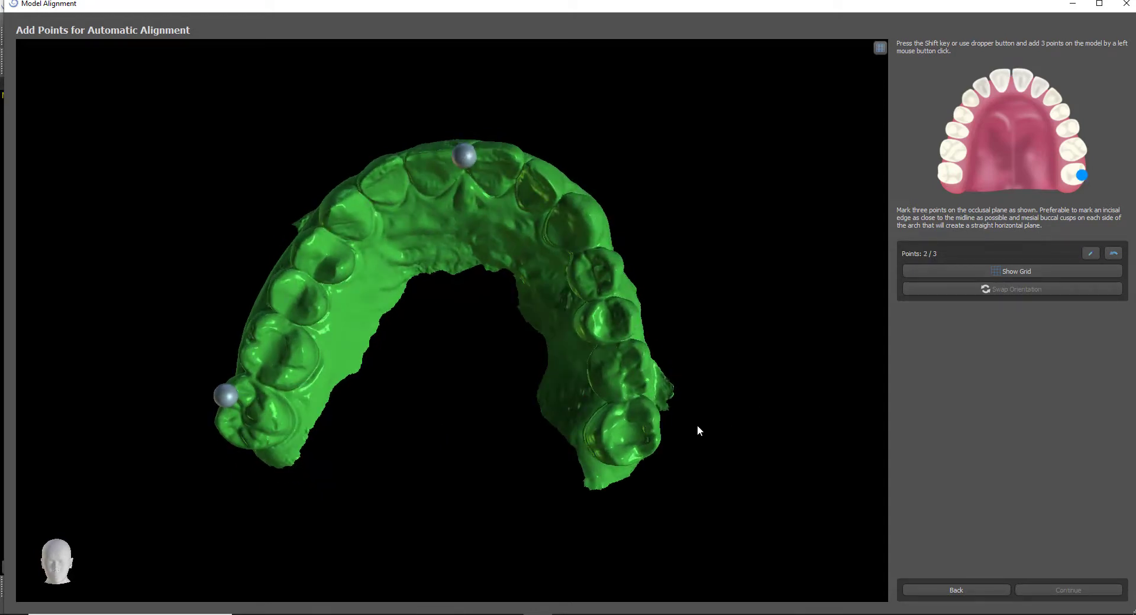
left_click(653, 408)
left_click_drag(488, 492, 481, 428)
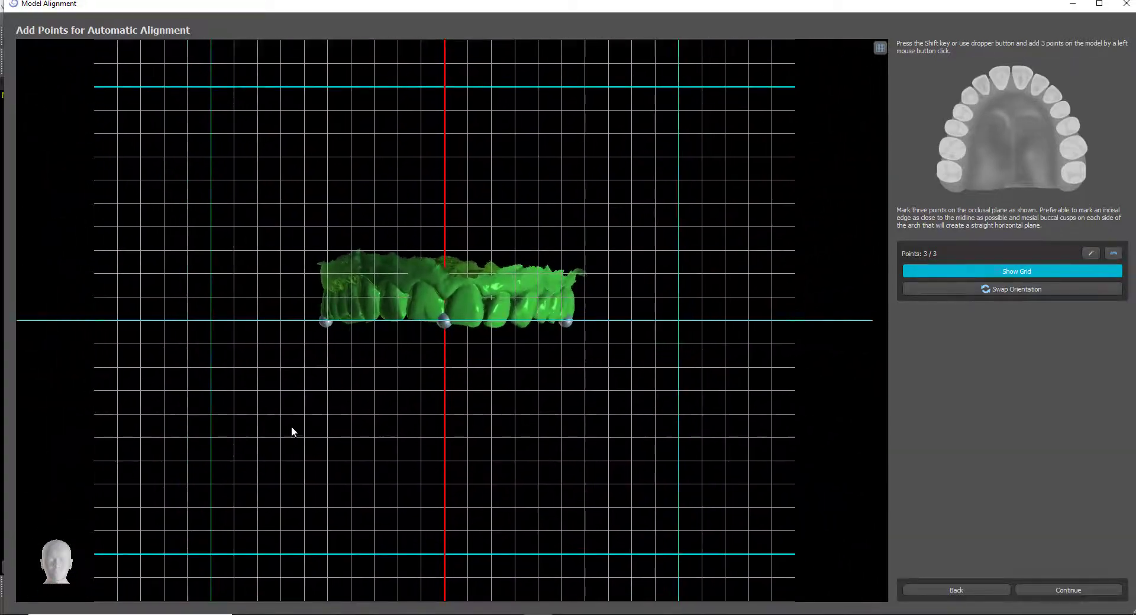
Check the model's orientation with and without the grid, keep the grid shown, and continue to manual refinement
right_click_drag(291, 426, 321, 427)
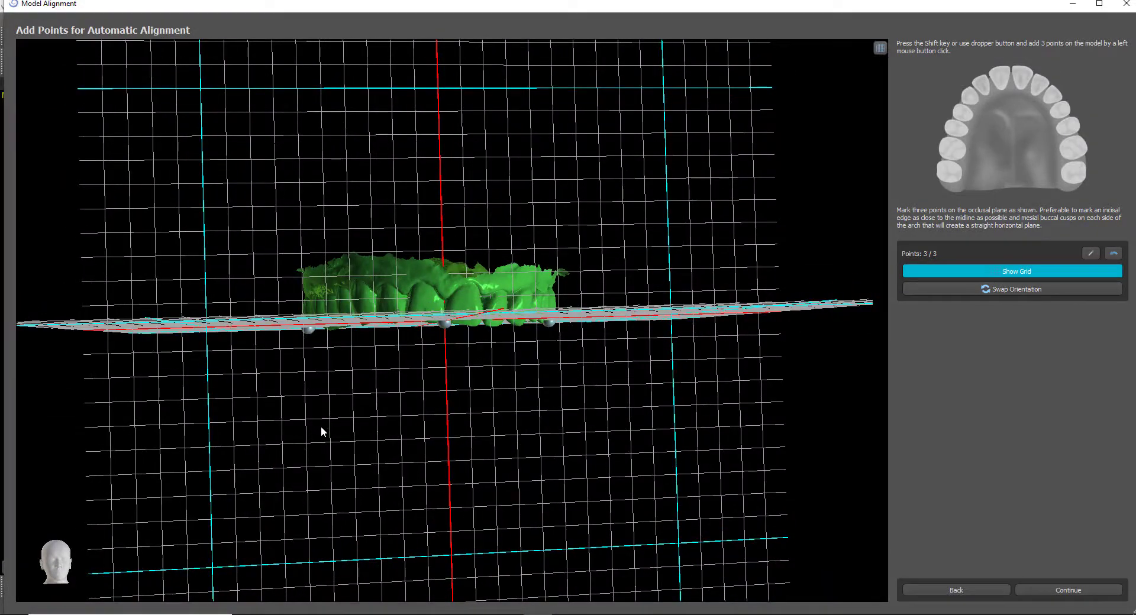
left_click(1005, 272)
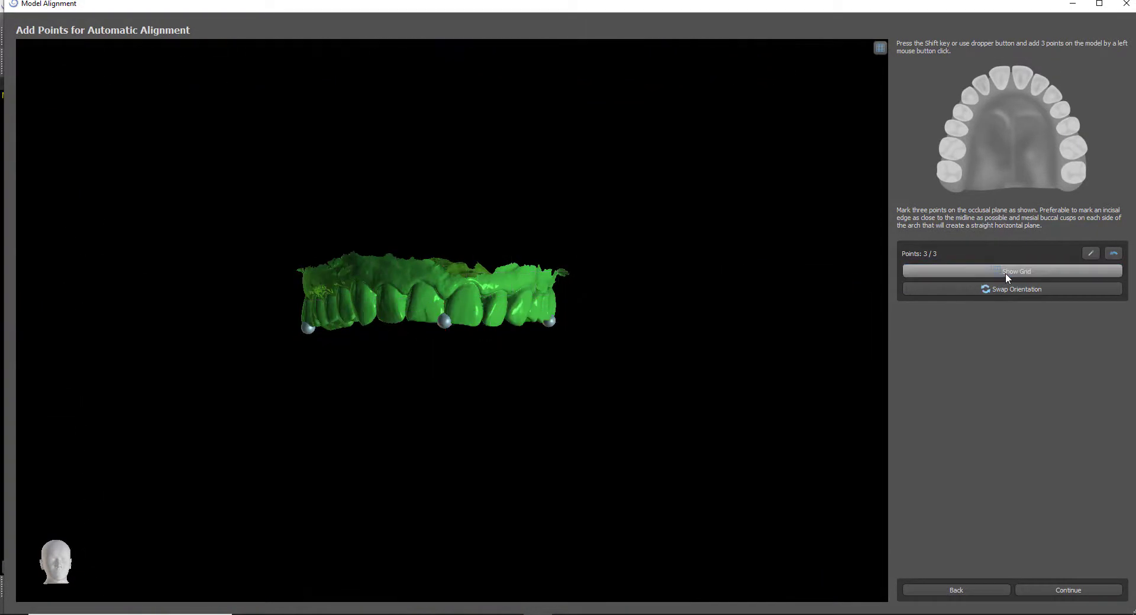
left_click(1006, 272)
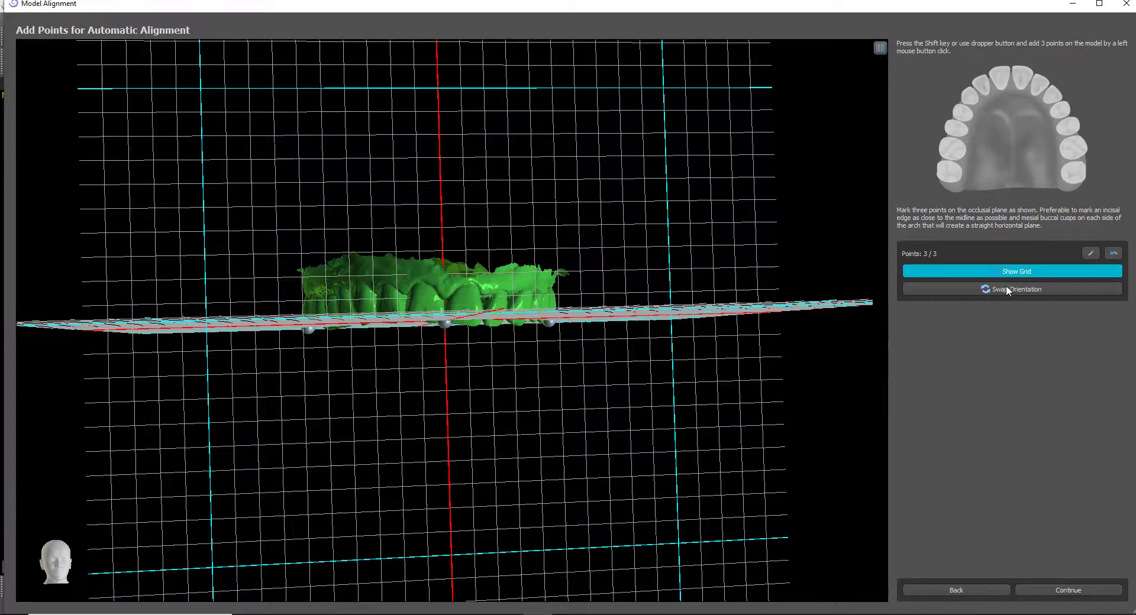
left_click(1078, 591)
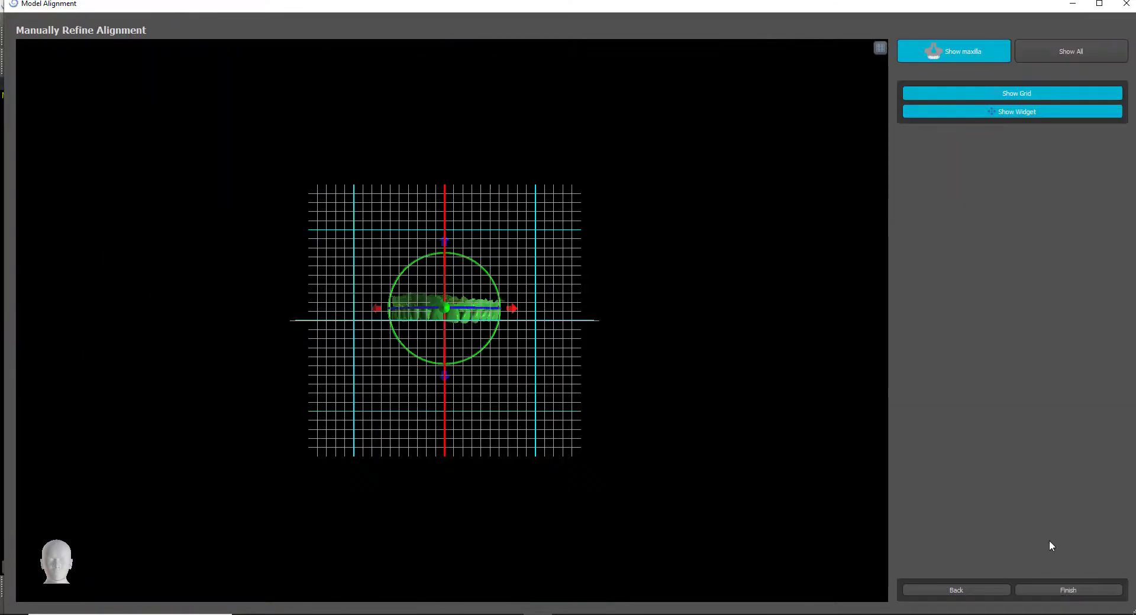
Raise the maxillary model slightly and adjust its rotation to level the teeth with the grid's horizontal plane
scroll(729, 470, "up", 5)
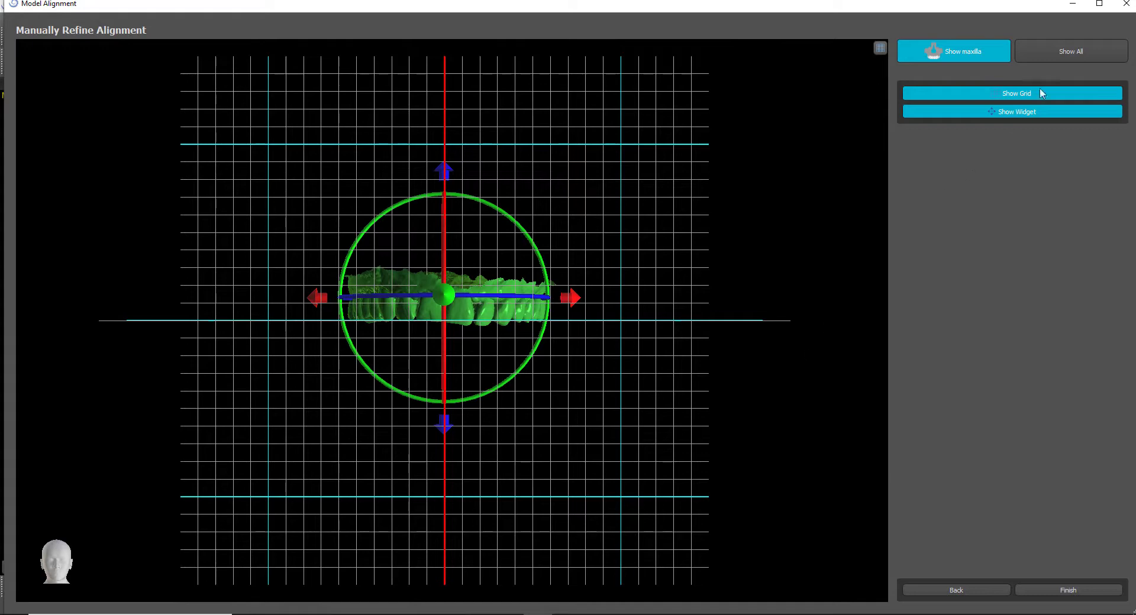
left_click(1066, 52)
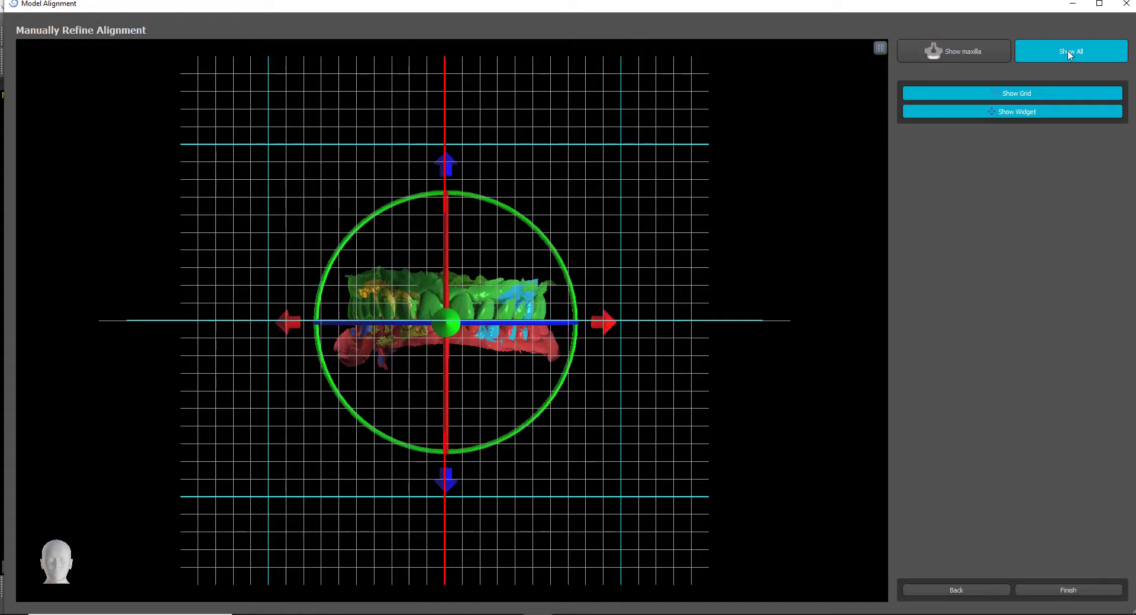
left_click(954, 52)
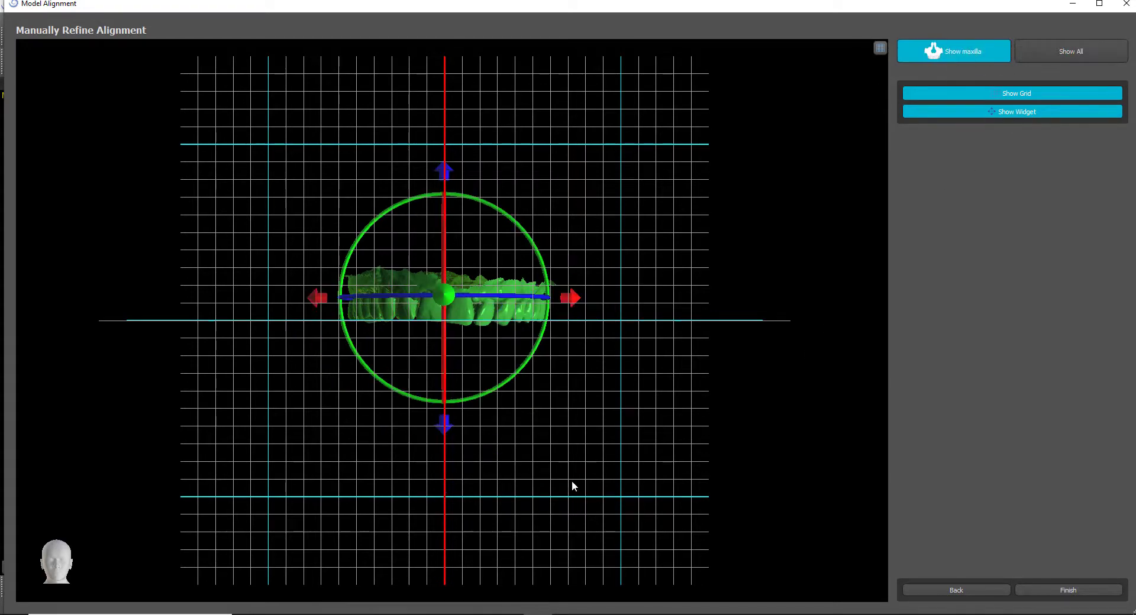
scroll(567, 483, "up", 2)
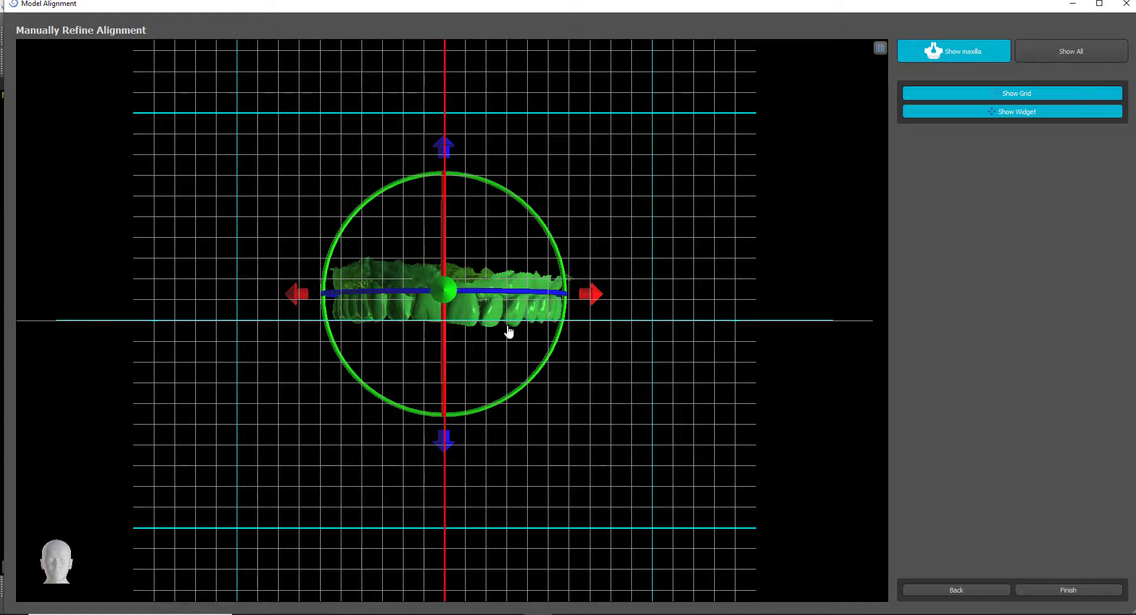
left_click_drag(446, 455, 447, 451)
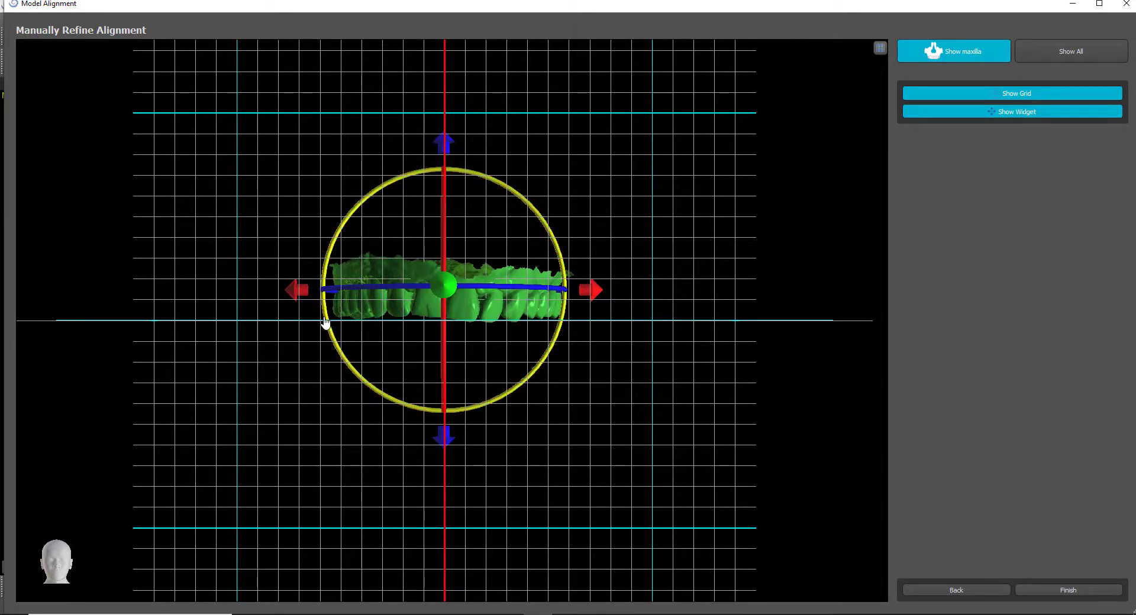
left_click_drag(330, 335, 326, 329)
scroll(307, 467, "up", 3)
Inspect the refined alignment with all models shown against the grid and finish the alignment
left_click_drag(284, 409, 90, 478)
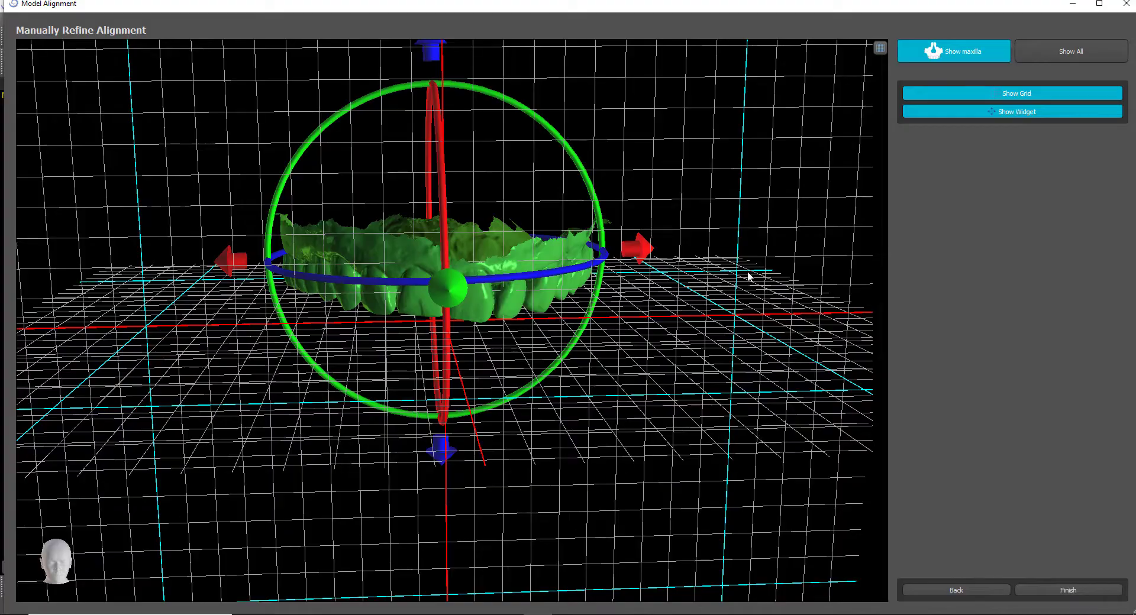
right_click_drag(747, 273, 747, 329)
left_click_drag(624, 492, 681, 331)
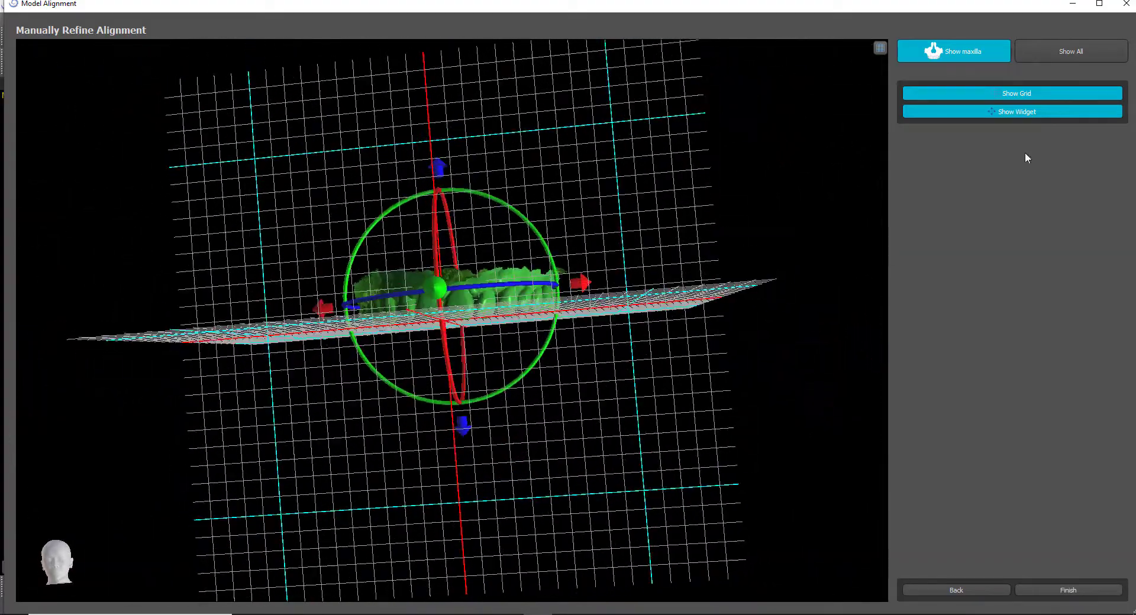
left_click(1088, 50)
left_click_drag(345, 513, 400, 514)
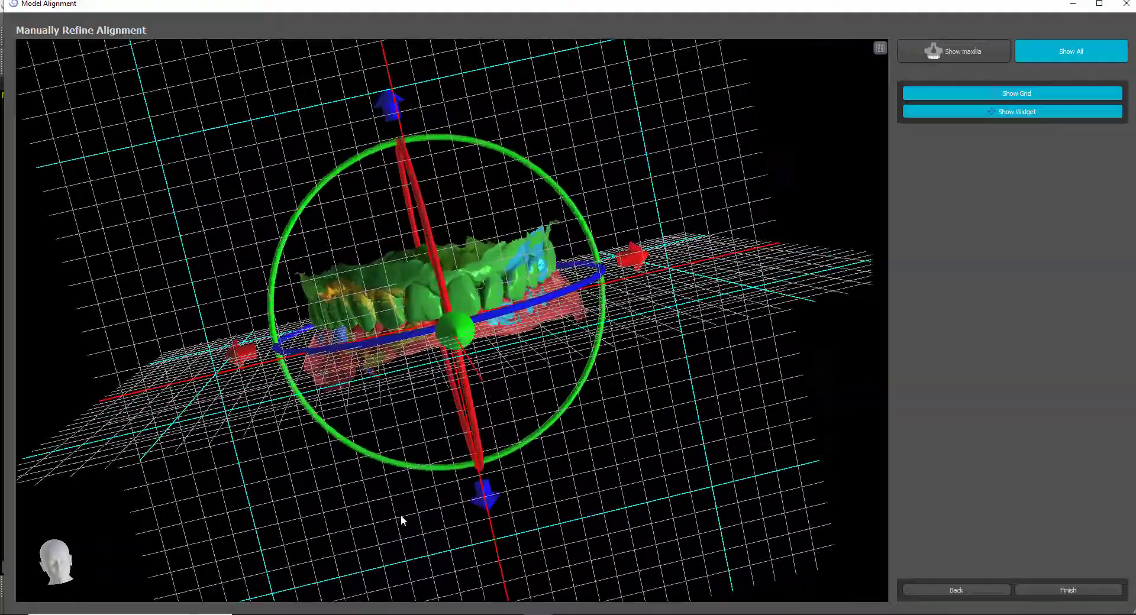
left_click_drag(258, 529, 203, 496)
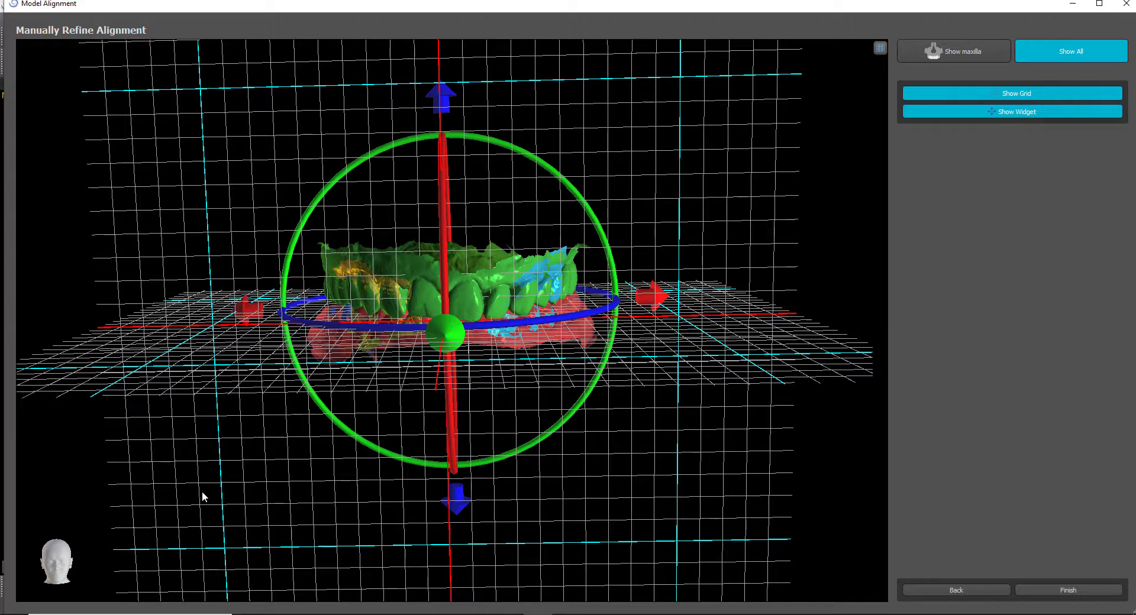
left_click(1043, 587)
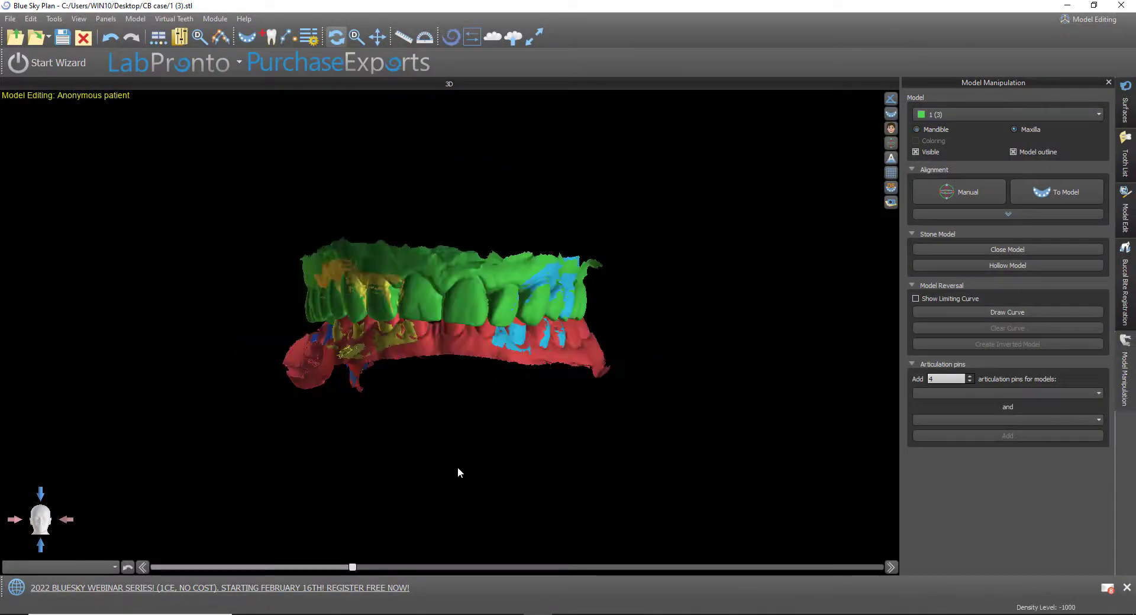
Inspect the articulated models from both sides, including the preparations, and switch to the Normal Surgical Guide module
left_click_drag(512, 403, 243, 486)
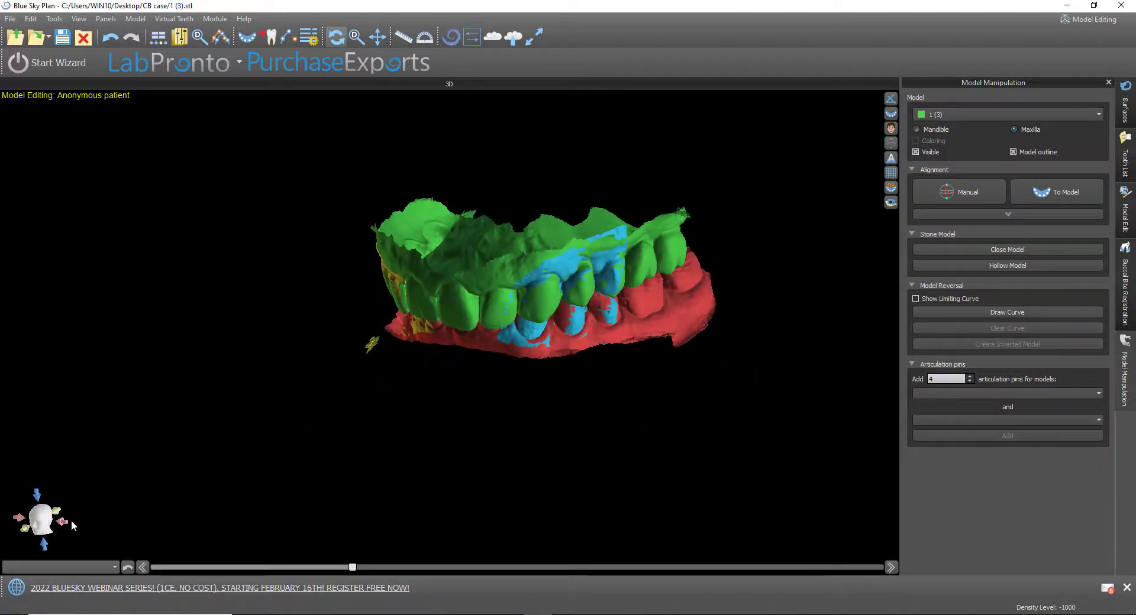
left_click_drag(101, 528, 588, 466)
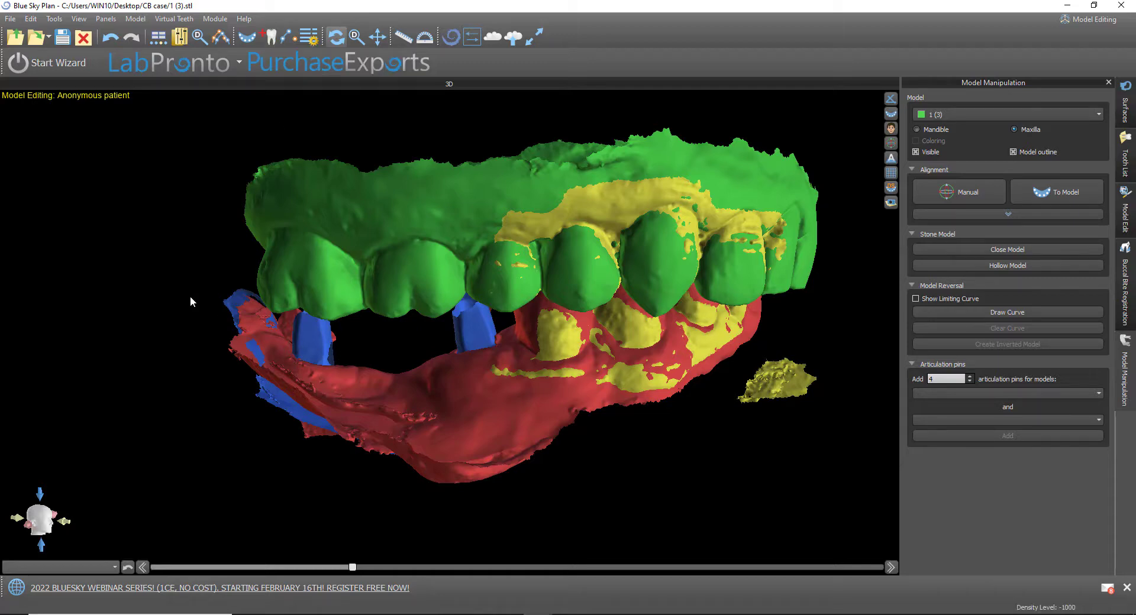
left_click_drag(536, 320, 559, 342)
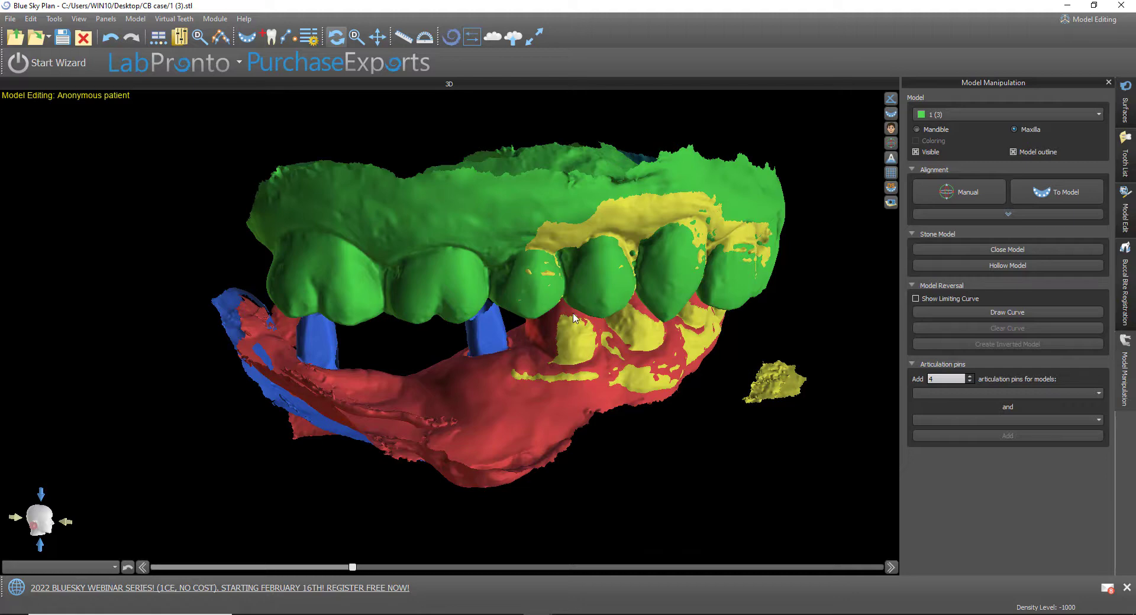
left_click(1083, 20)
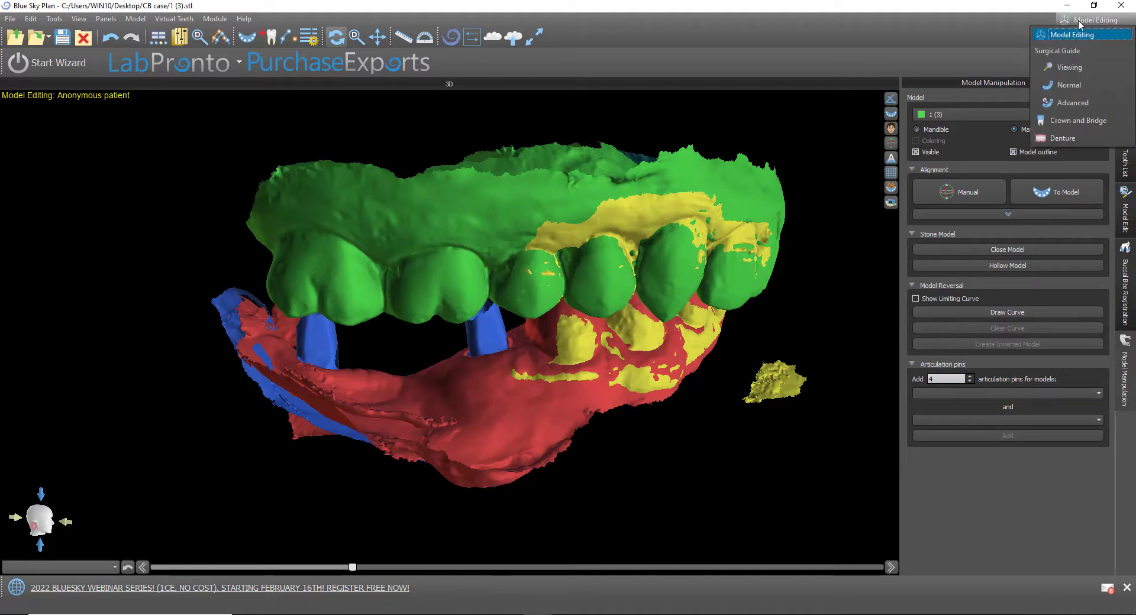
left_click(1075, 85)
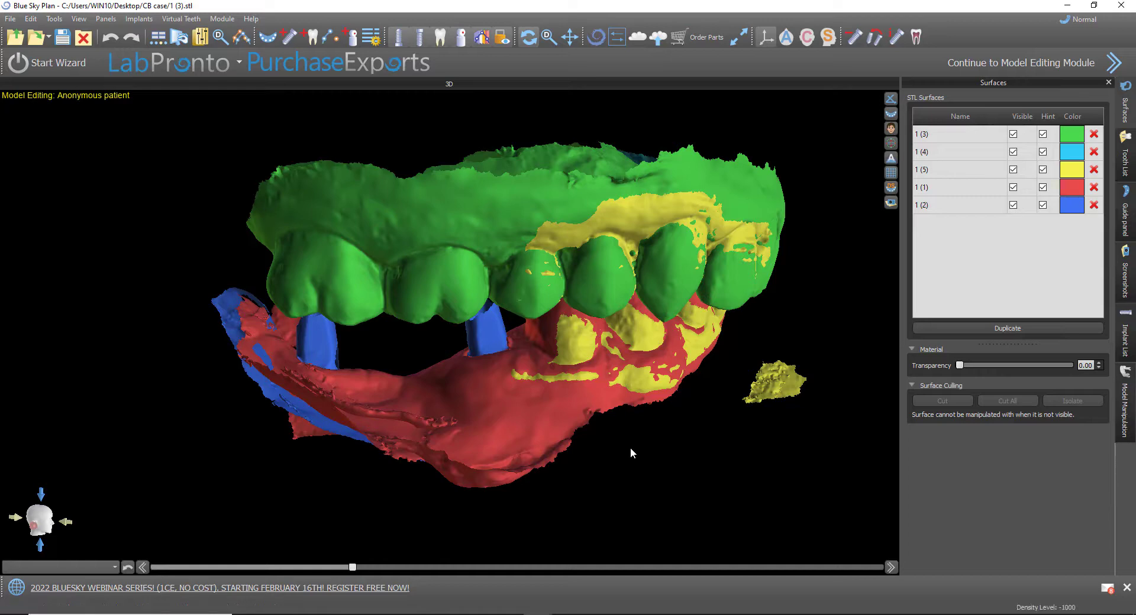
Rename surface 1 (2) as scan bodies, 1 (1) as mandible and 1 (3) as maxilla
left_click(937, 205)
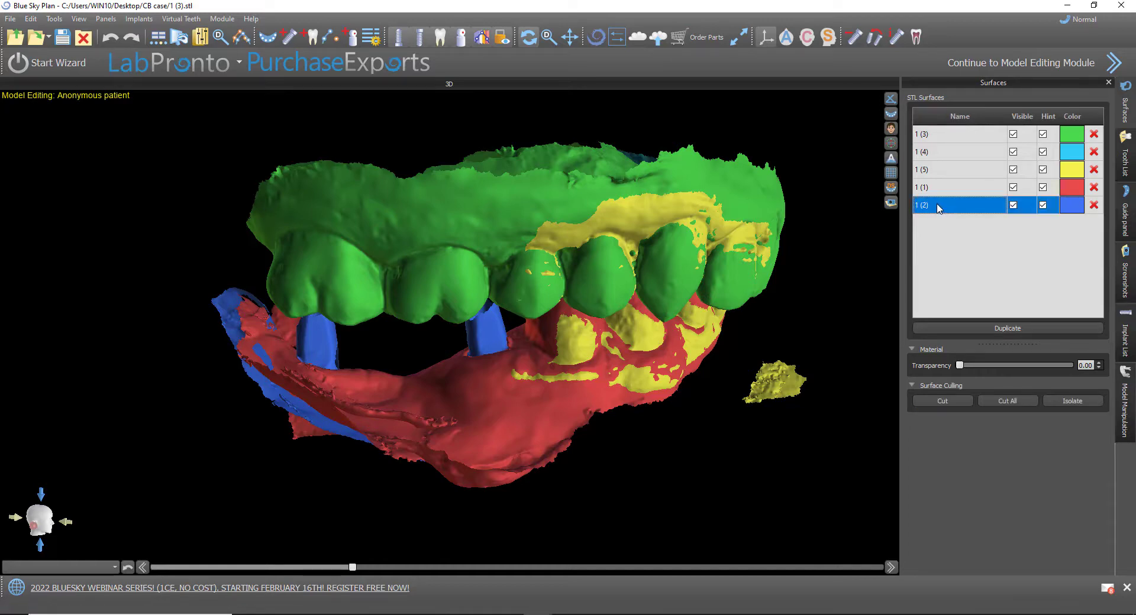
double_click(937, 205)
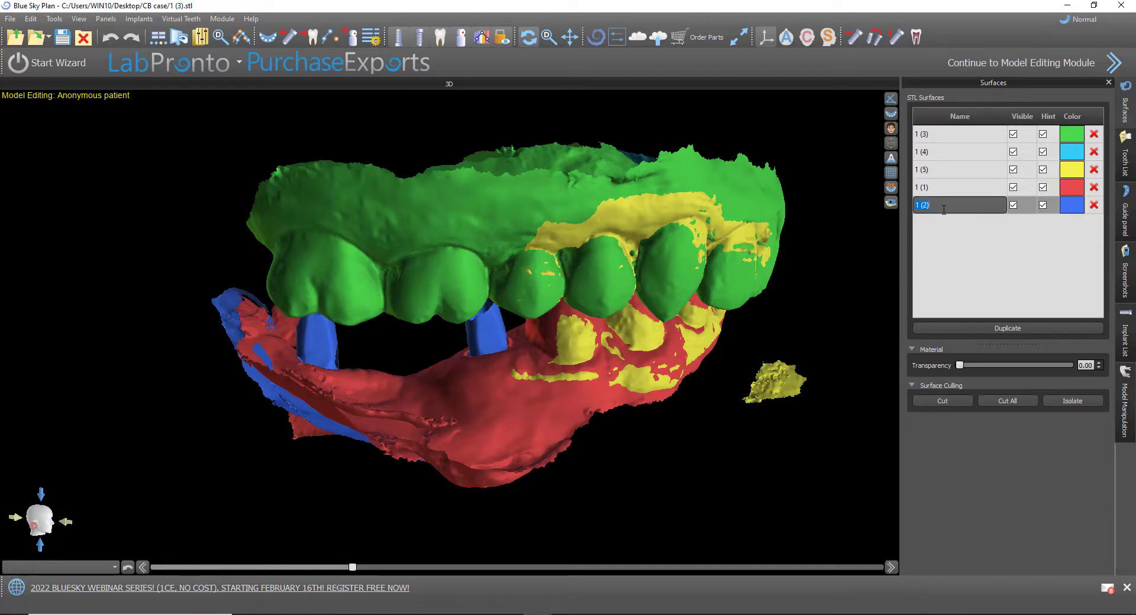
type("scan bodies")
key("Return")
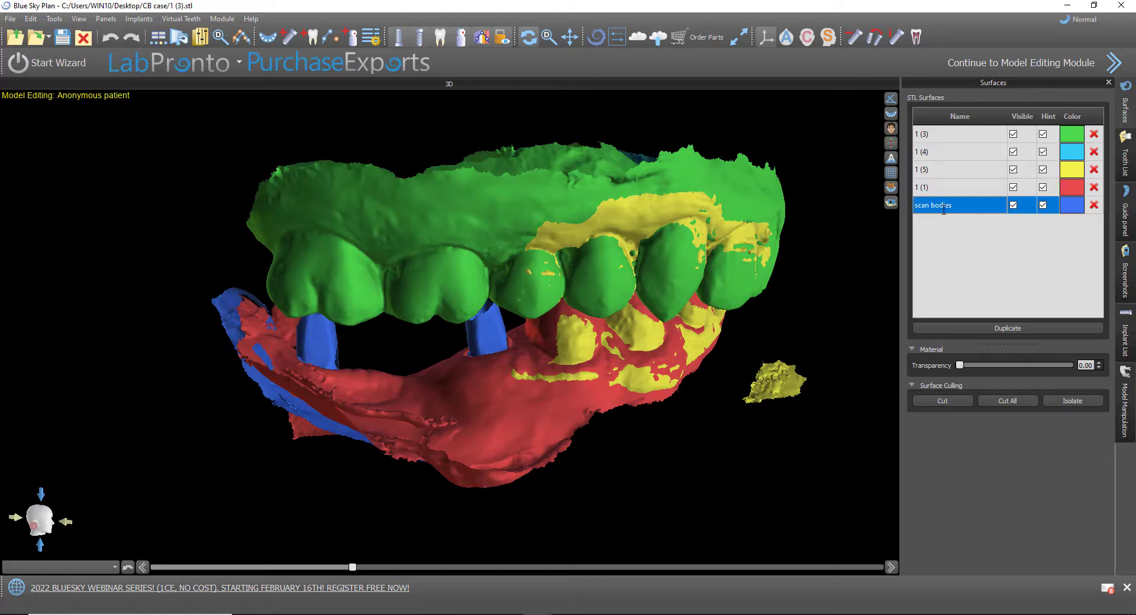
double_click(970, 188)
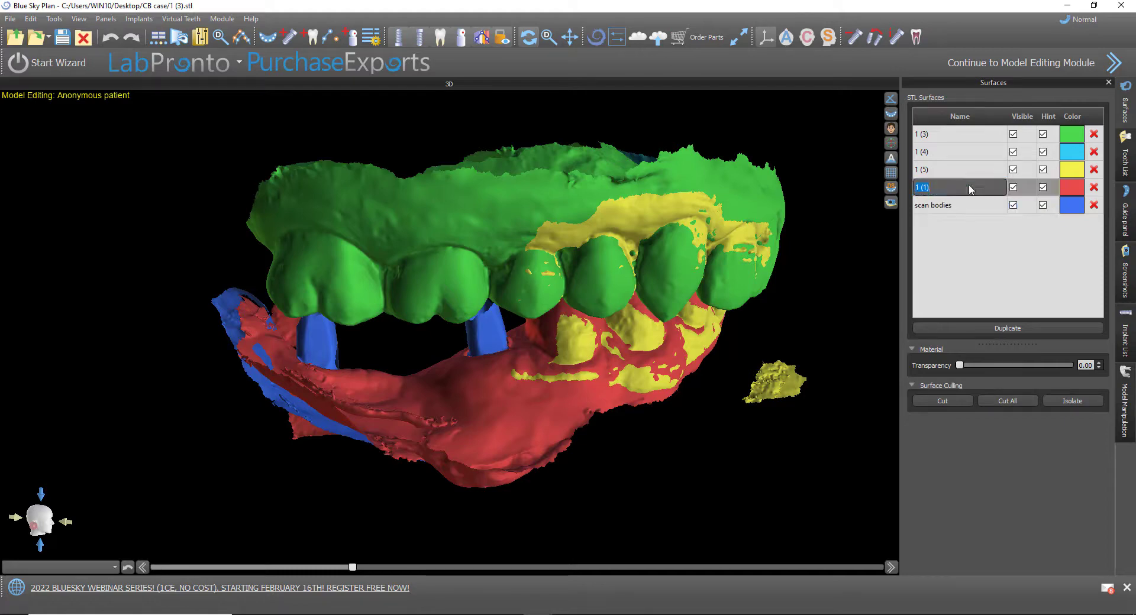
type("mandible")
key("Return")
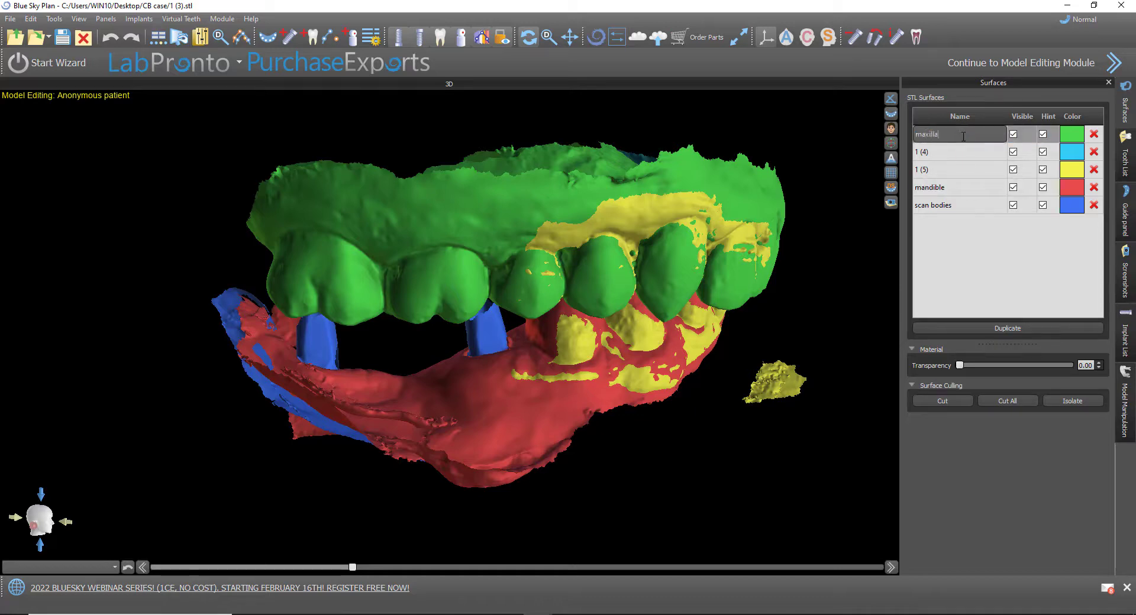
key("Return")
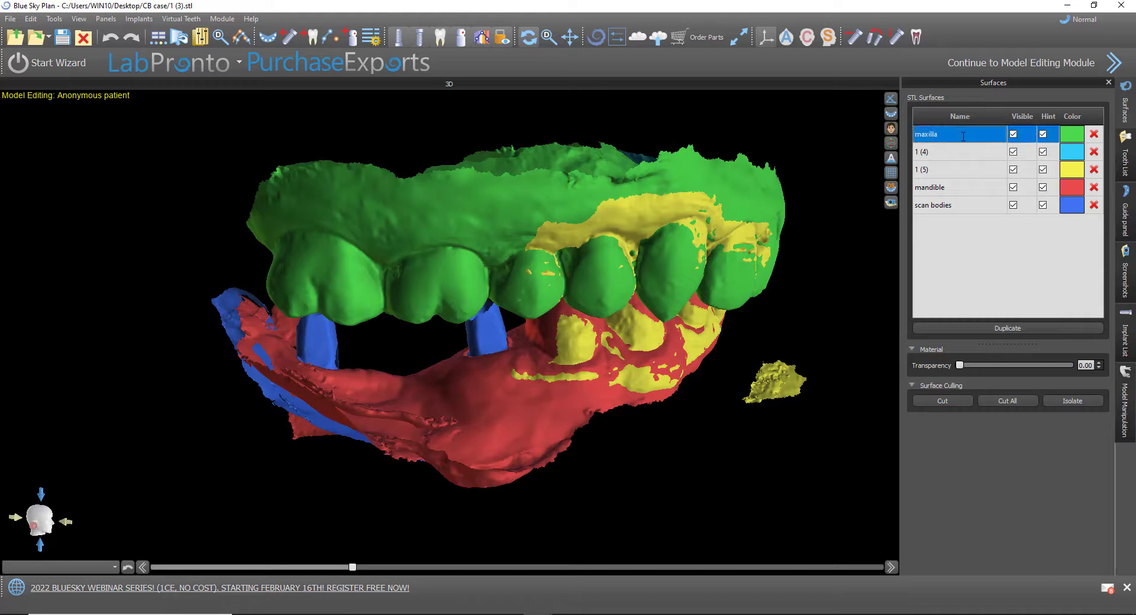
Hide surfaces 1 (4), 1 (5) and maxilla together with their hints, keeping only the mandible and scan bodies shown
left_click(1014, 152)
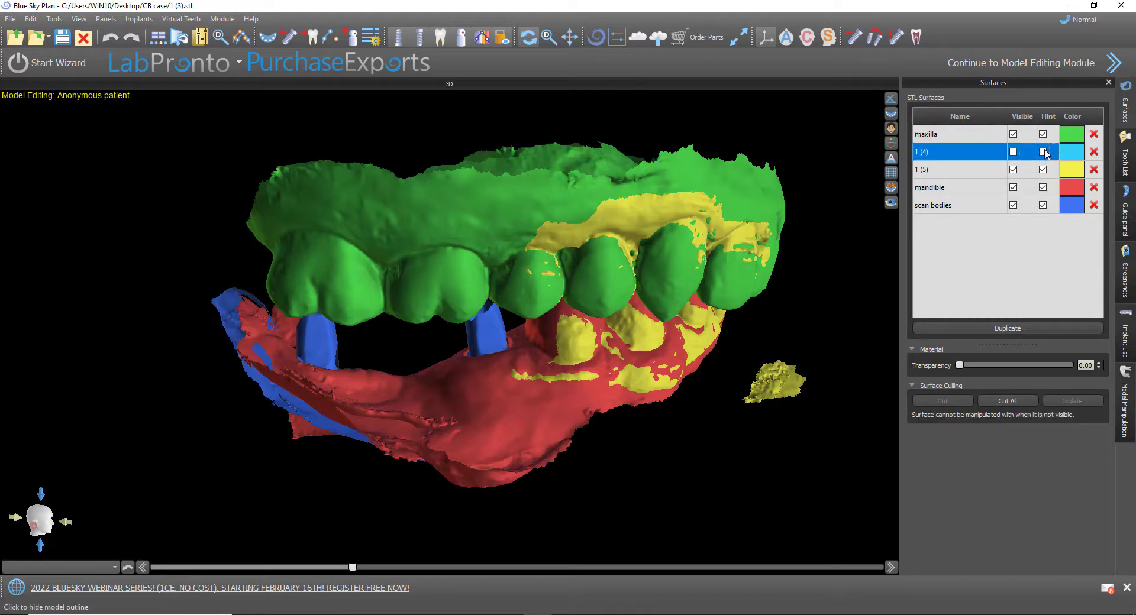
left_click(1013, 171)
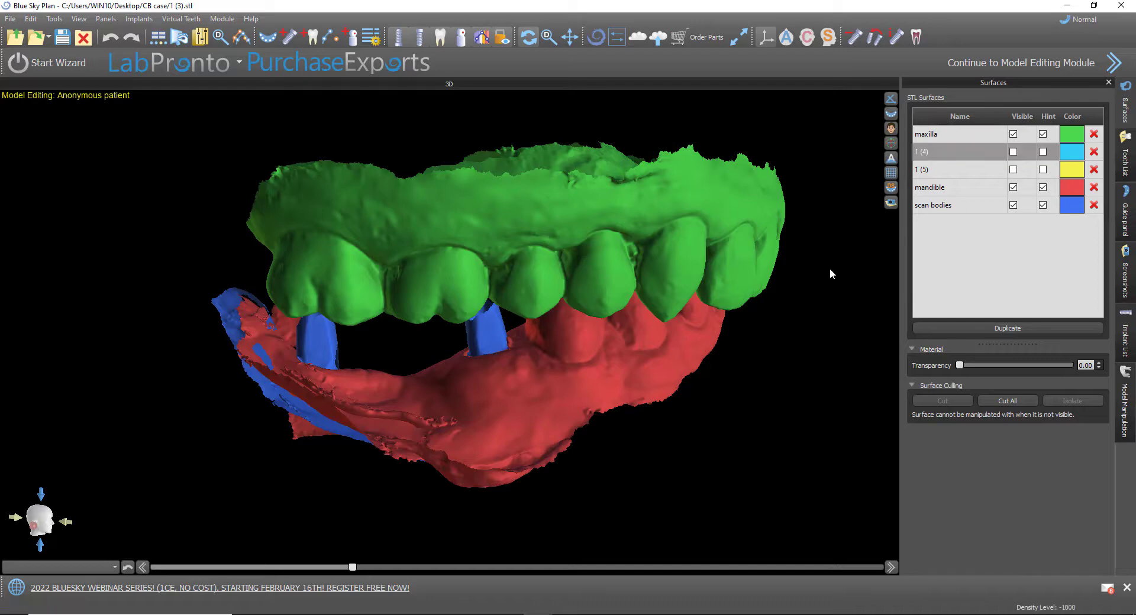
left_click_drag(830, 268, 704, 274)
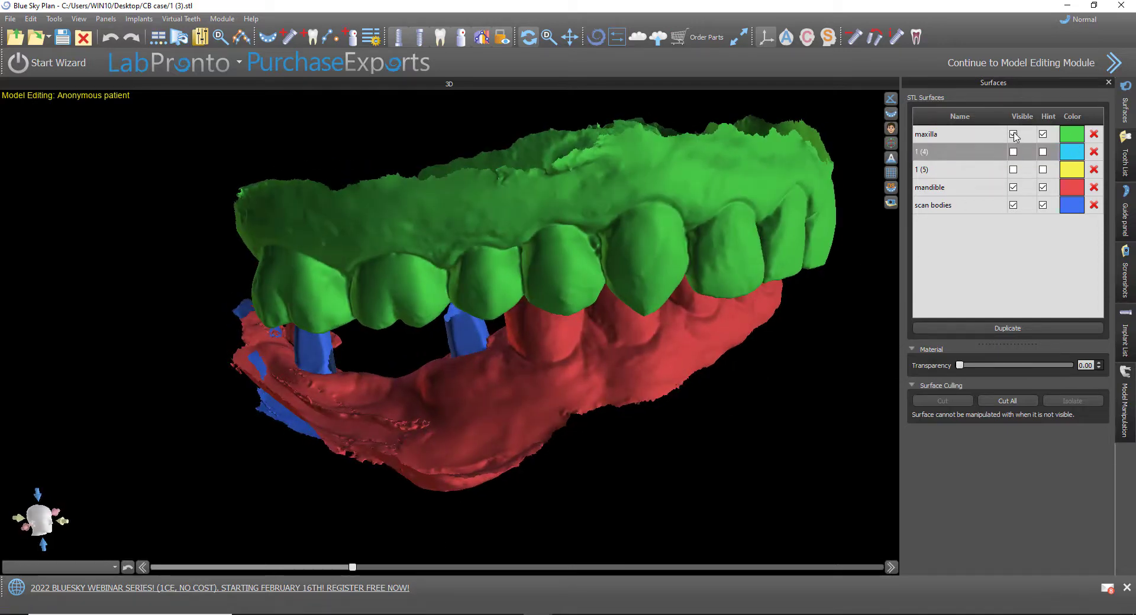
left_click(1013, 135)
left_click(1013, 135)
left_click(1042, 136)
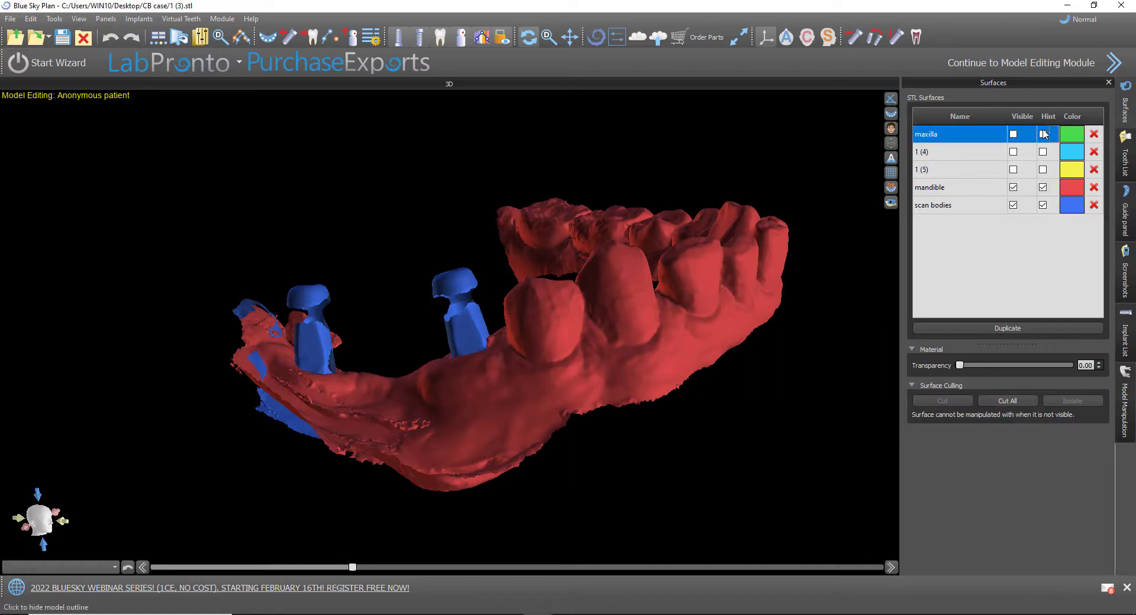
left_click_drag(419, 406, 538, 421)
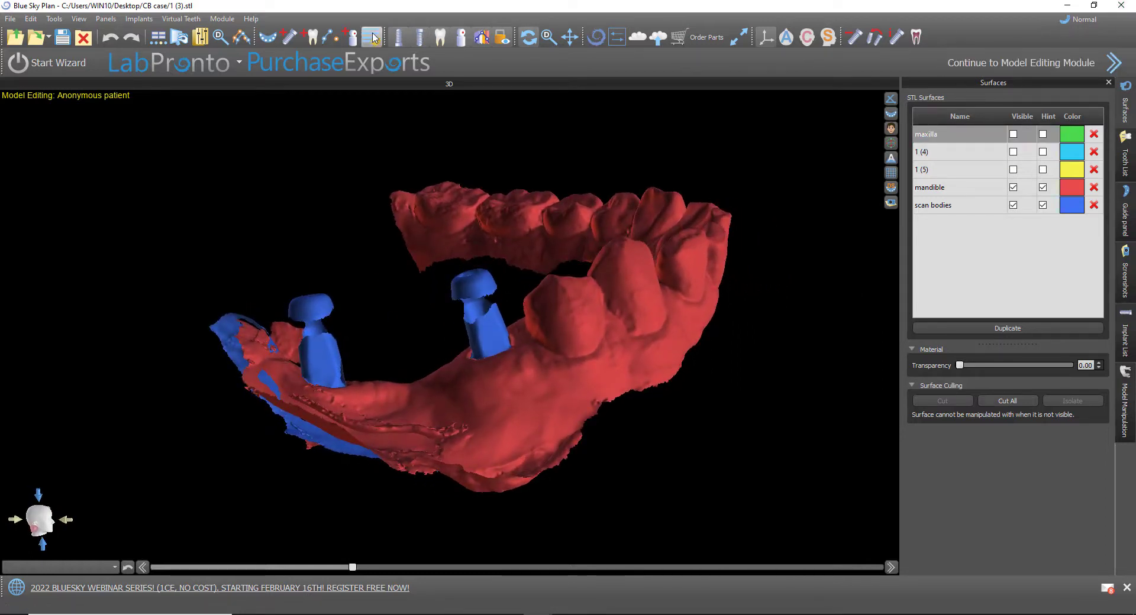
Place a Blue Sky Bio MUH scanbody on the rear scanned scan body, without adding a tooth and implant
left_click(351, 38)
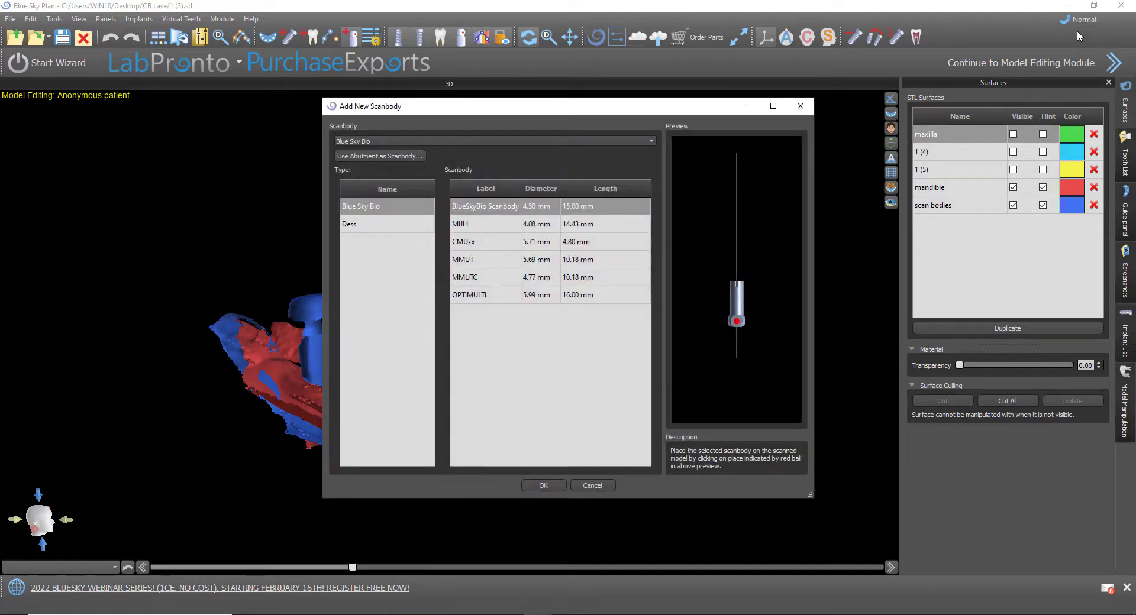
left_click(474, 226)
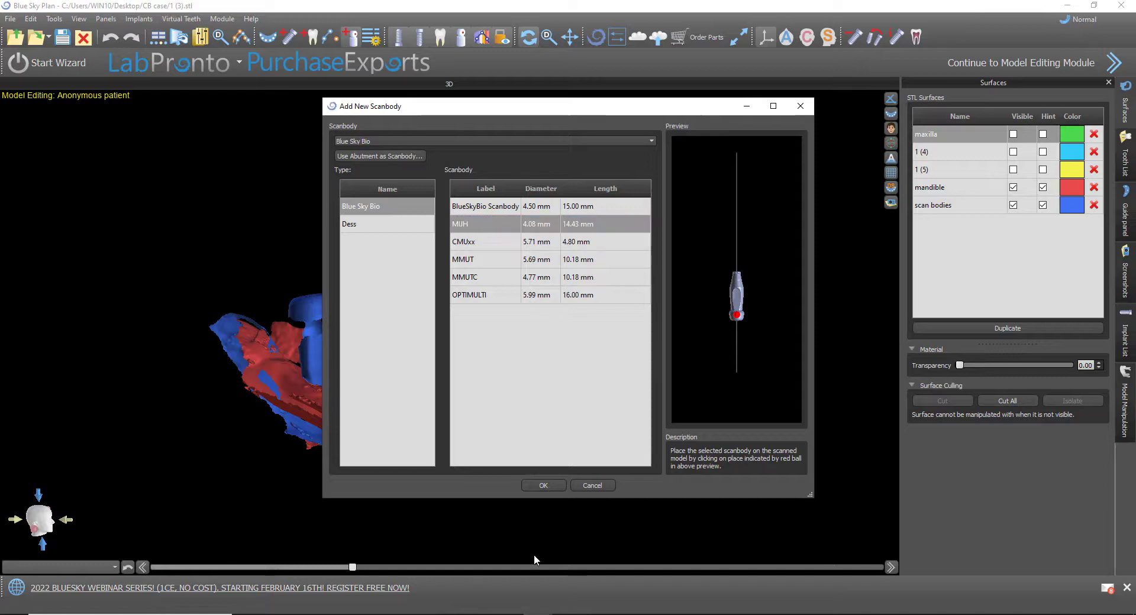
left_click(560, 485)
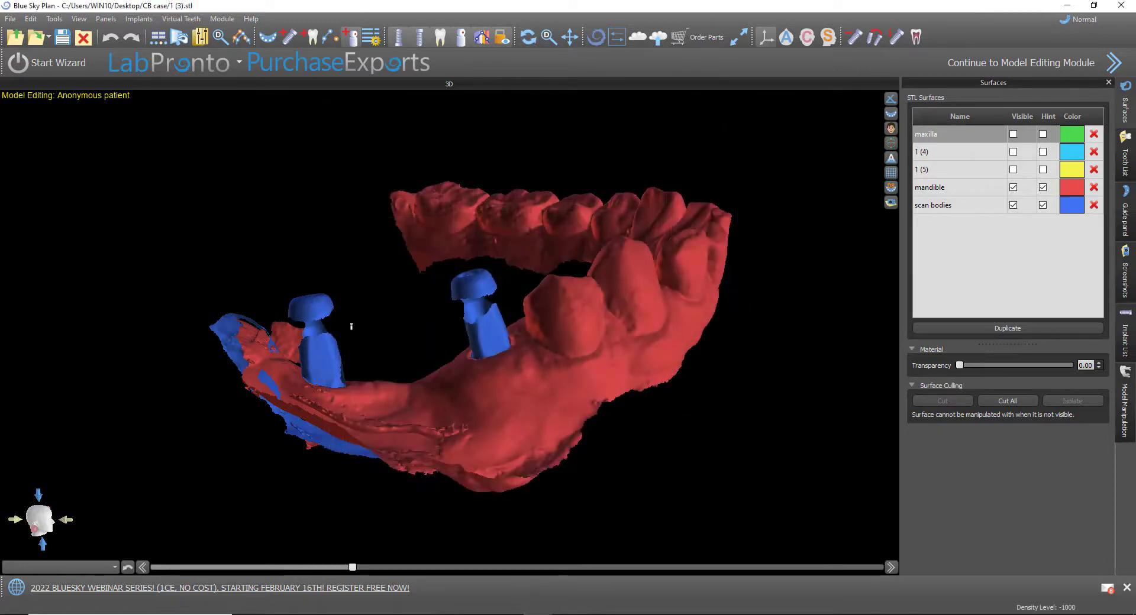
left_click(306, 313)
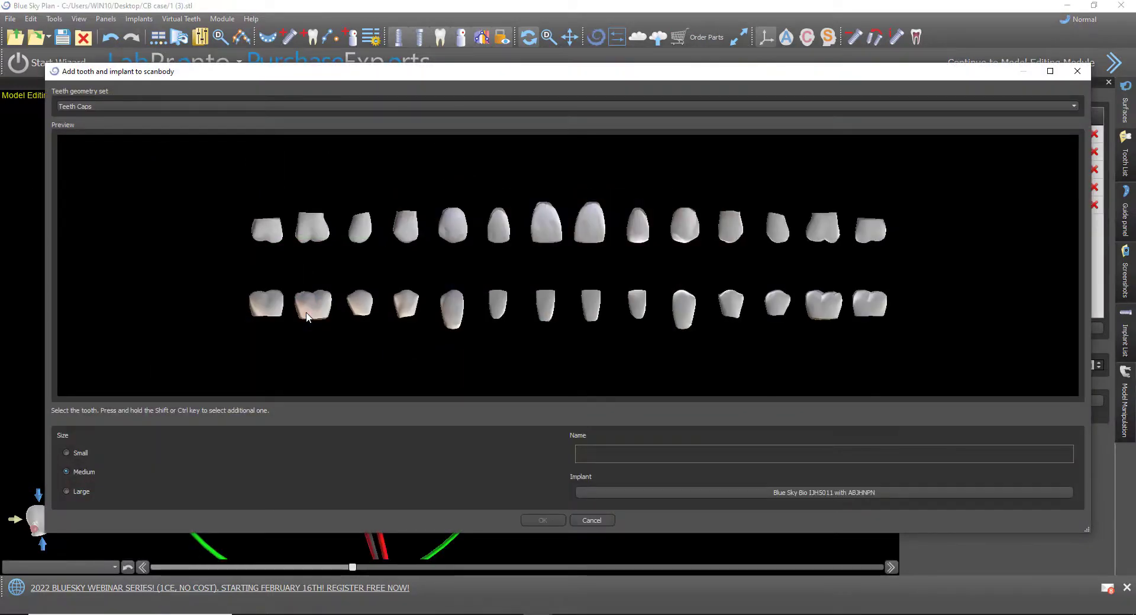
left_click(275, 306)
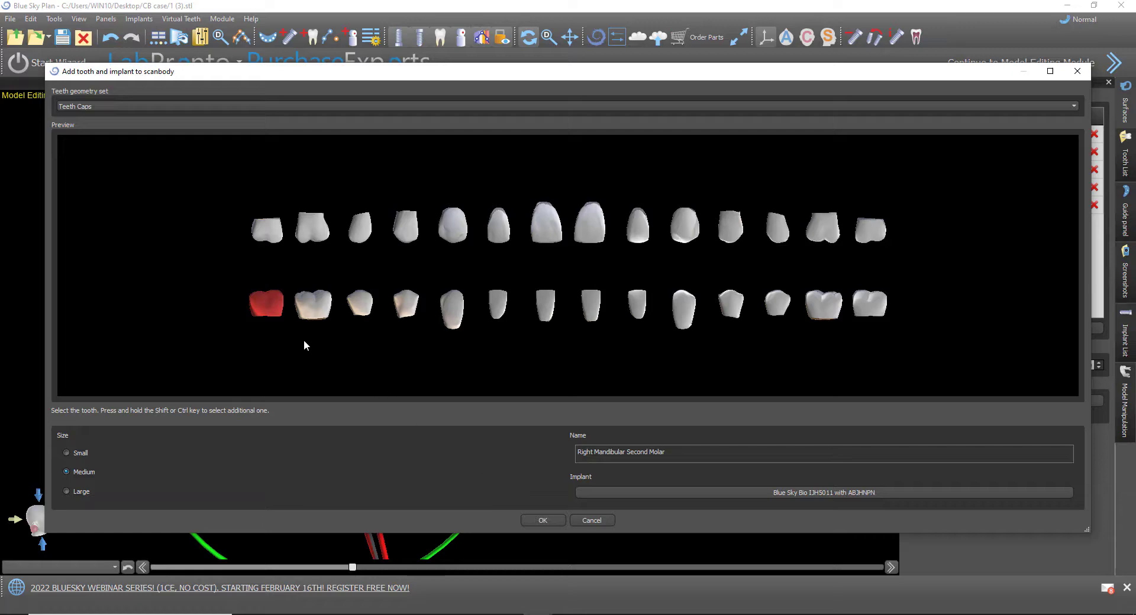
left_click(598, 520)
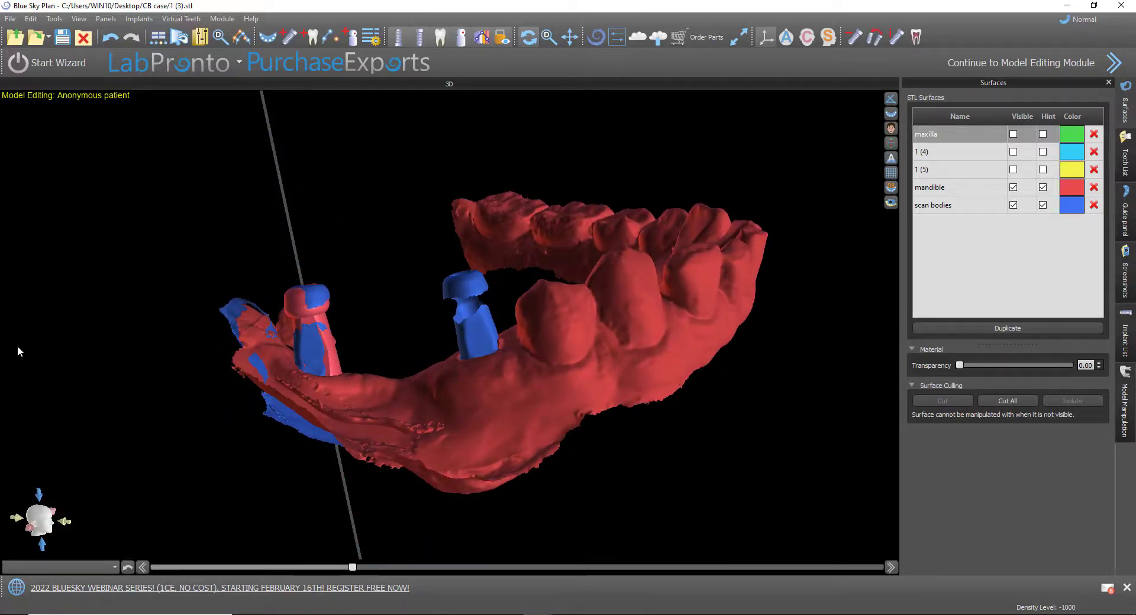
Nudge the rear scanbody slightly sideways to match it to the scanned scan body underneath
left_click_drag(484, 549, 513, 511)
scroll(635, 423, "up", 4)
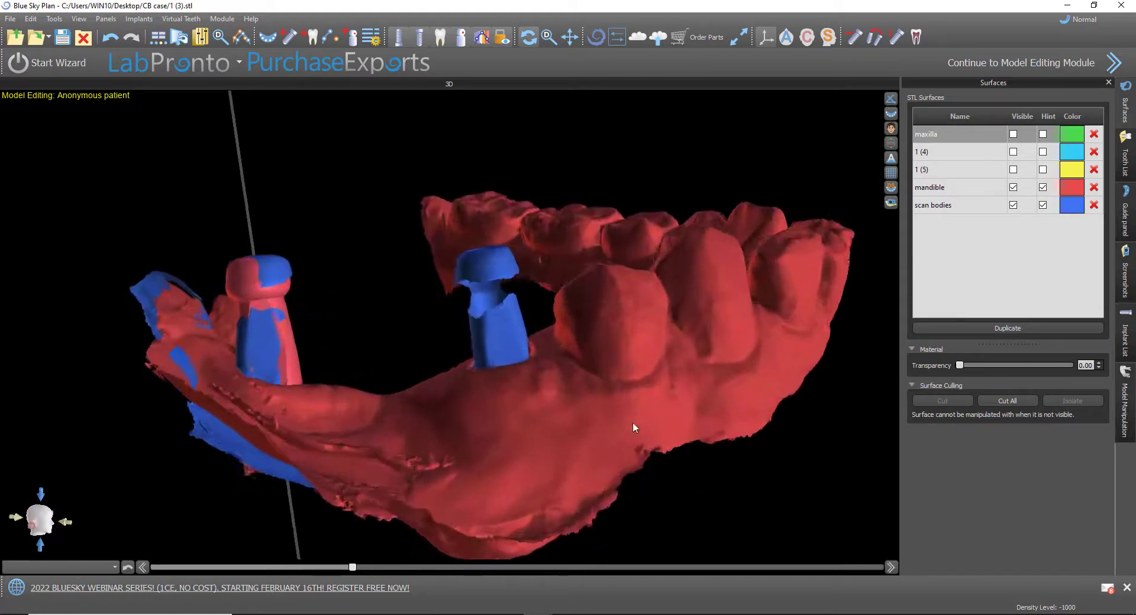
mouse_move(294, 384)
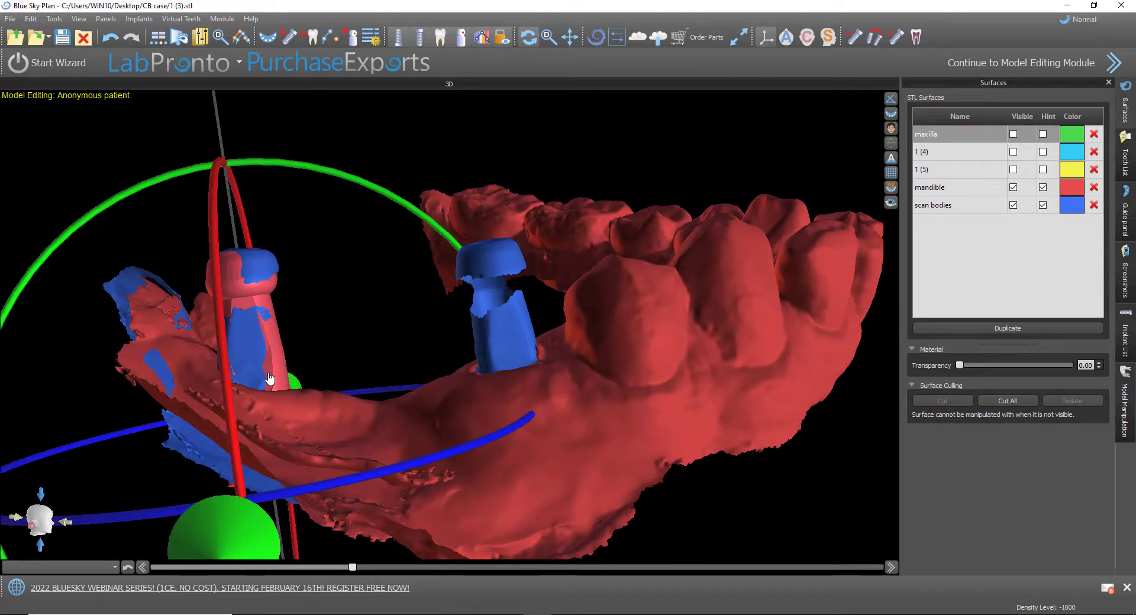
left_click_drag(337, 300, 335, 512)
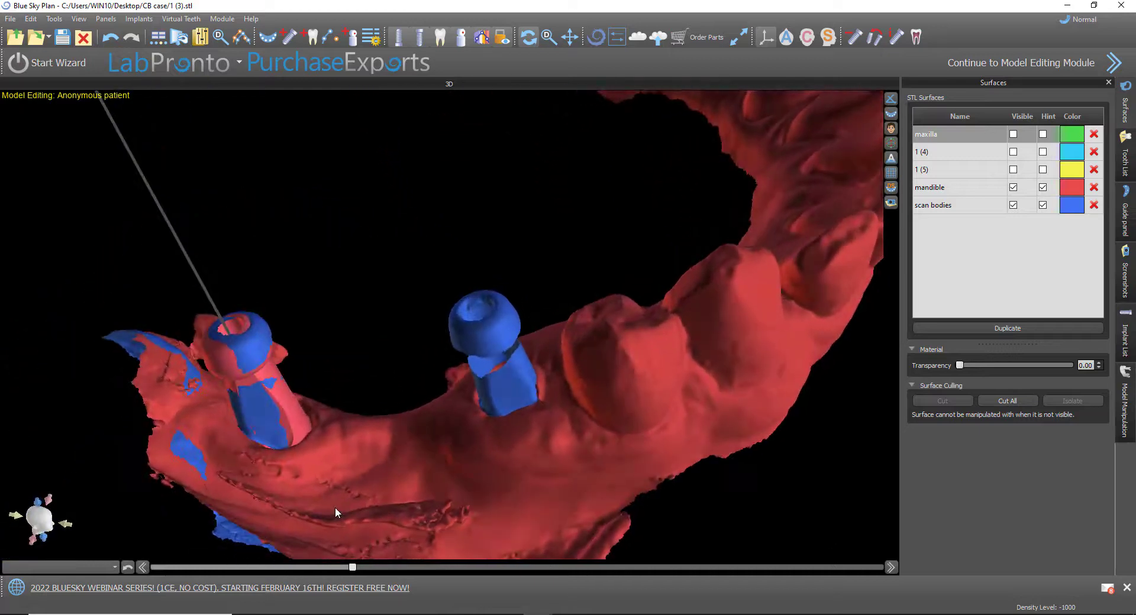
mouse_move(290, 403)
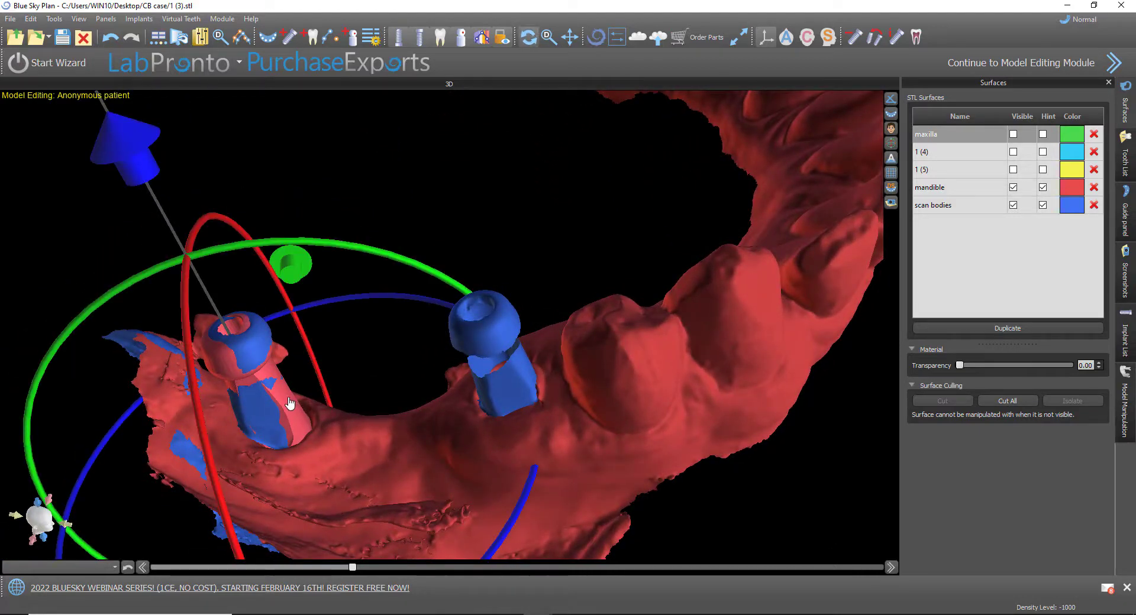
key("Left")
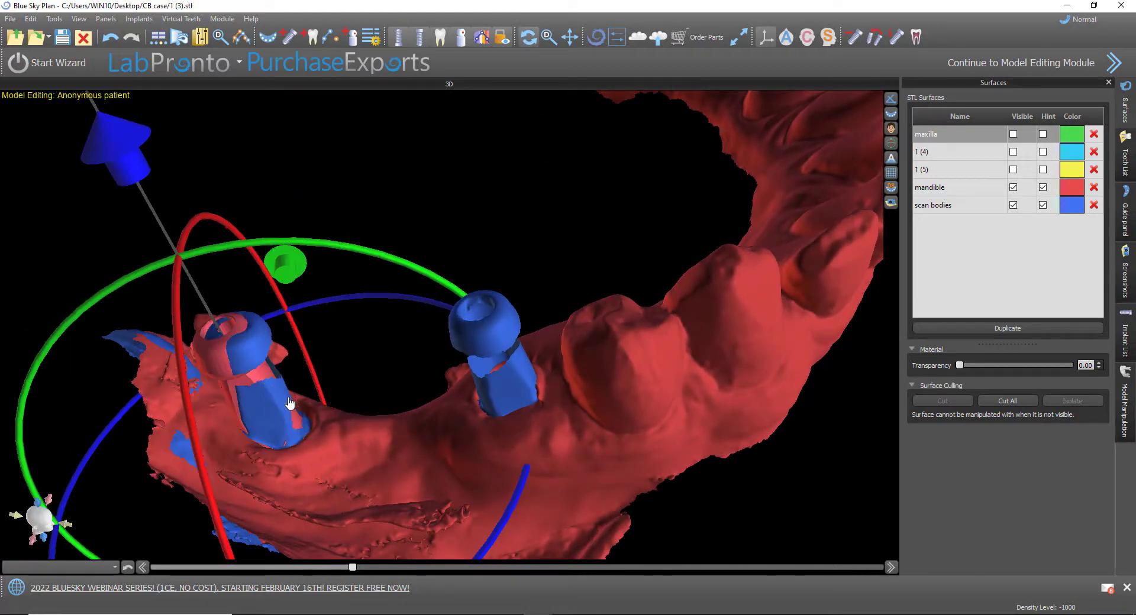
key("Right")
key("Right")
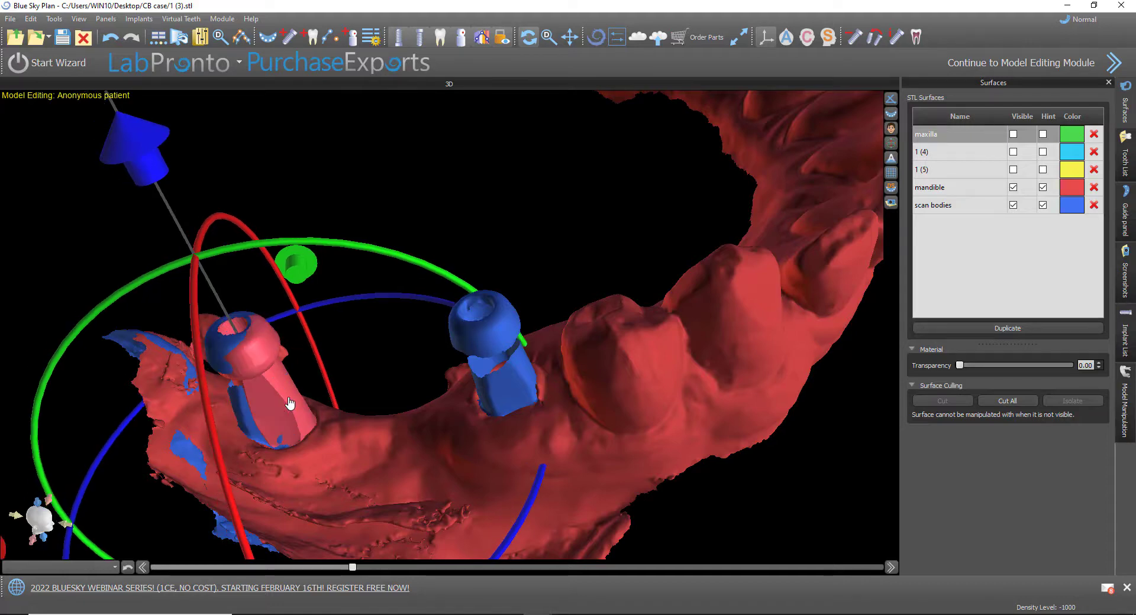
key("Left")
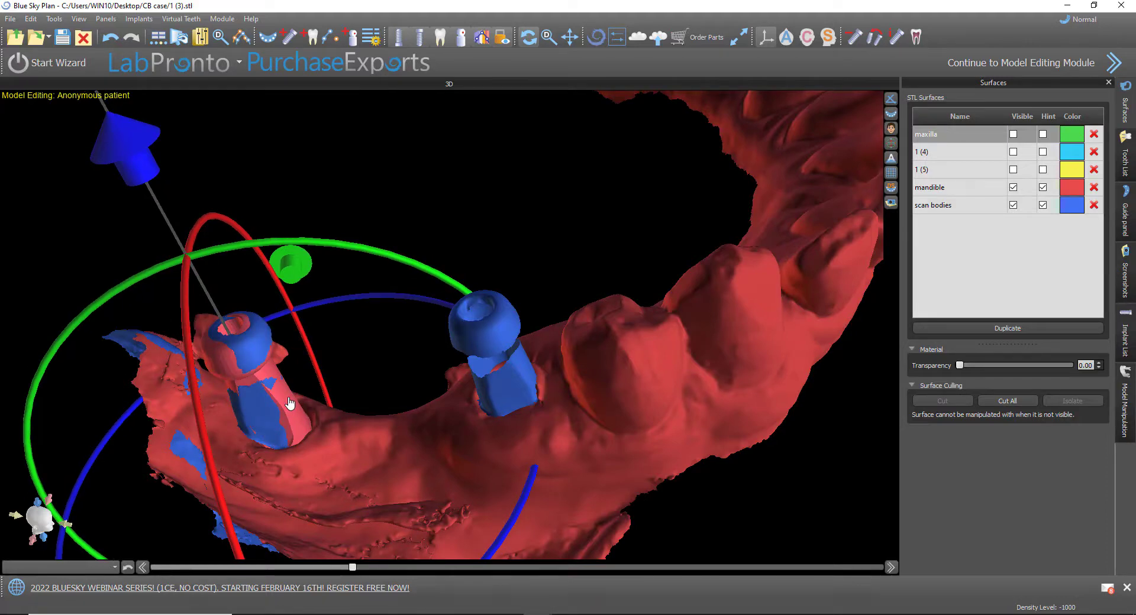
key("Right")
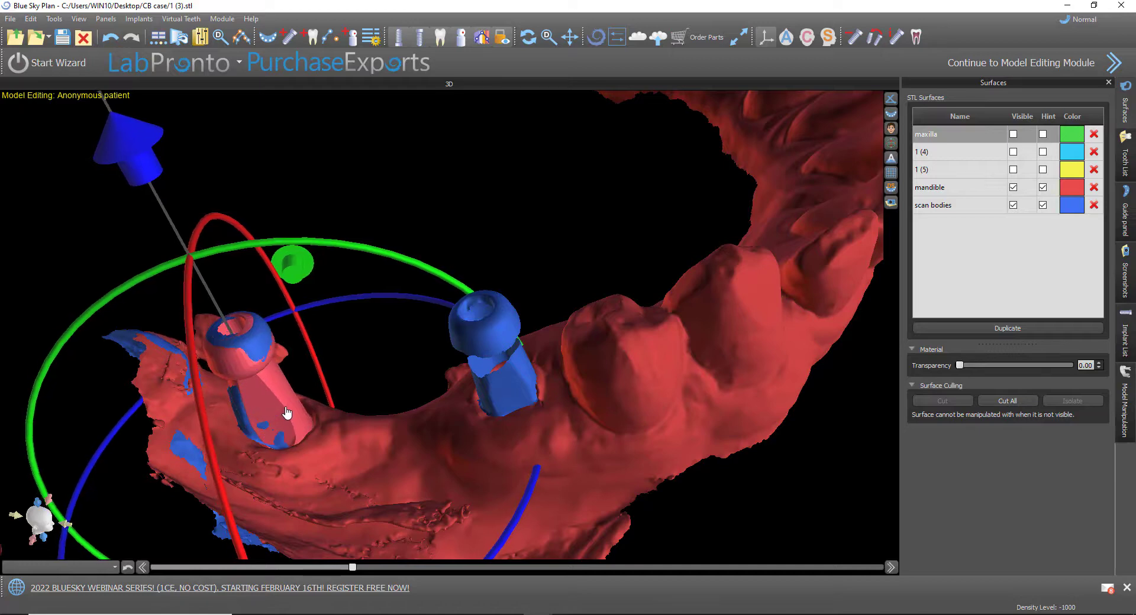
key("Right")
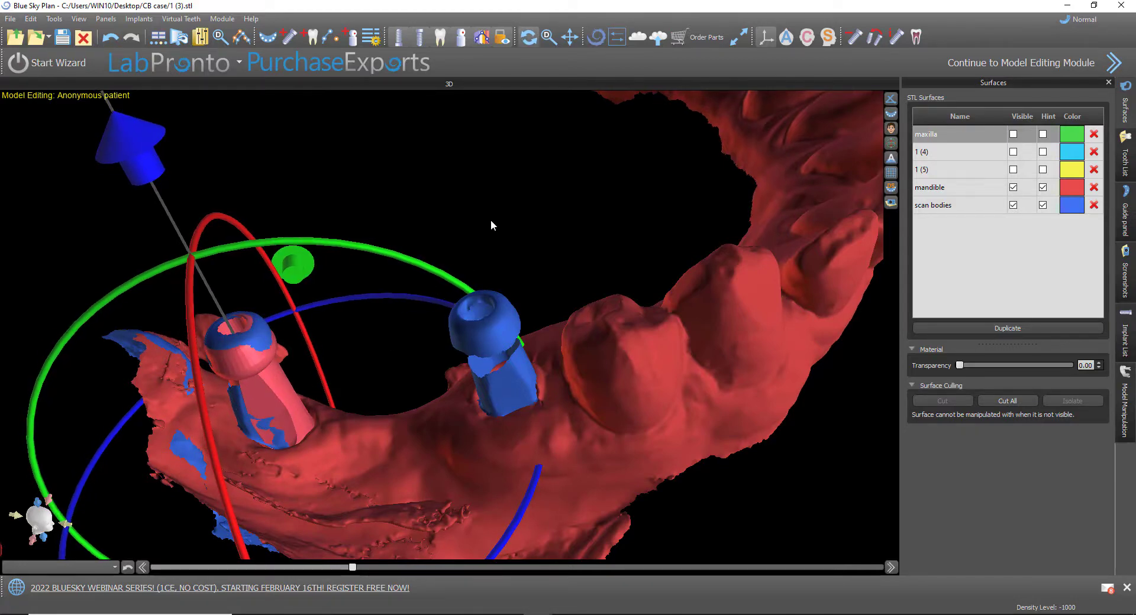
Try placing a Blue Sky Bio MUH scanbody on the front scanned scan body, without adding a tooth and implant
left_click(379, 36)
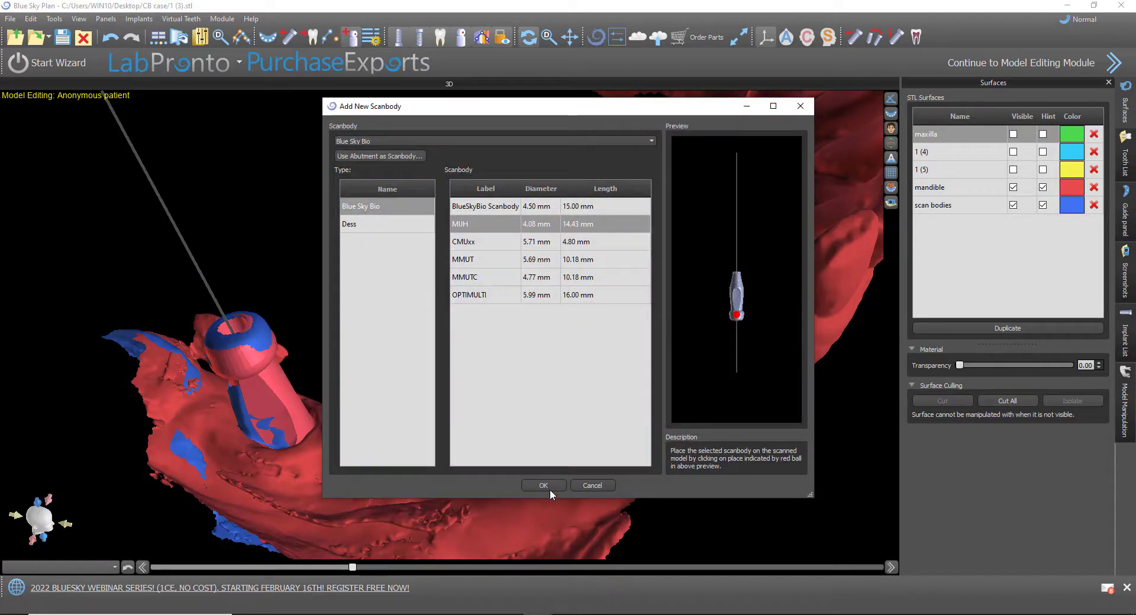
left_click(406, 141)
scroll(413, 178, "down", 5)
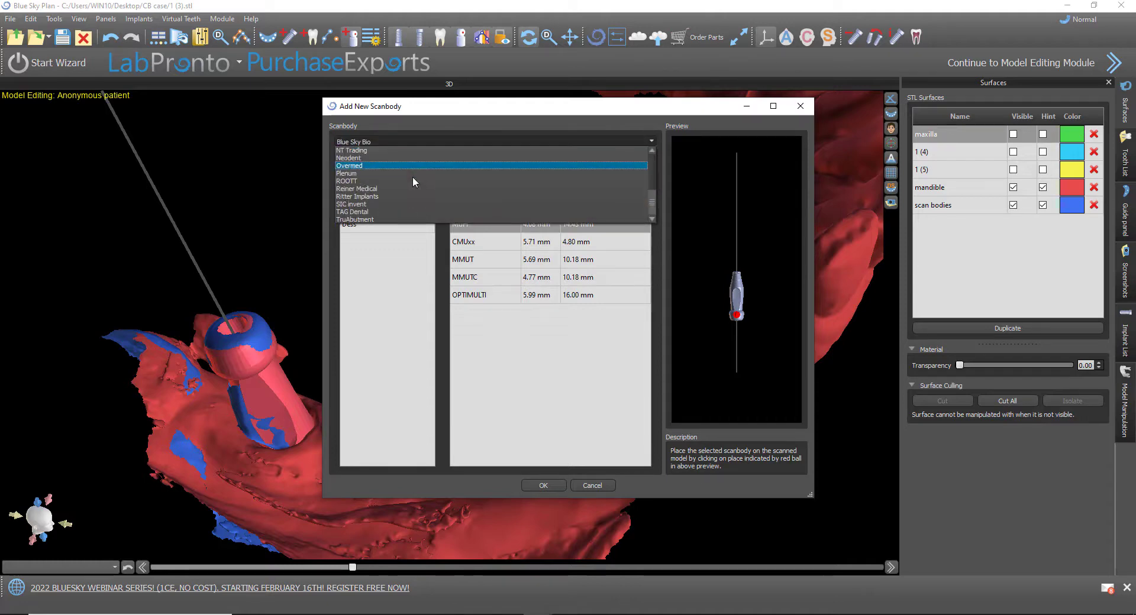
scroll(413, 176, "up", 5)
left_click(379, 152)
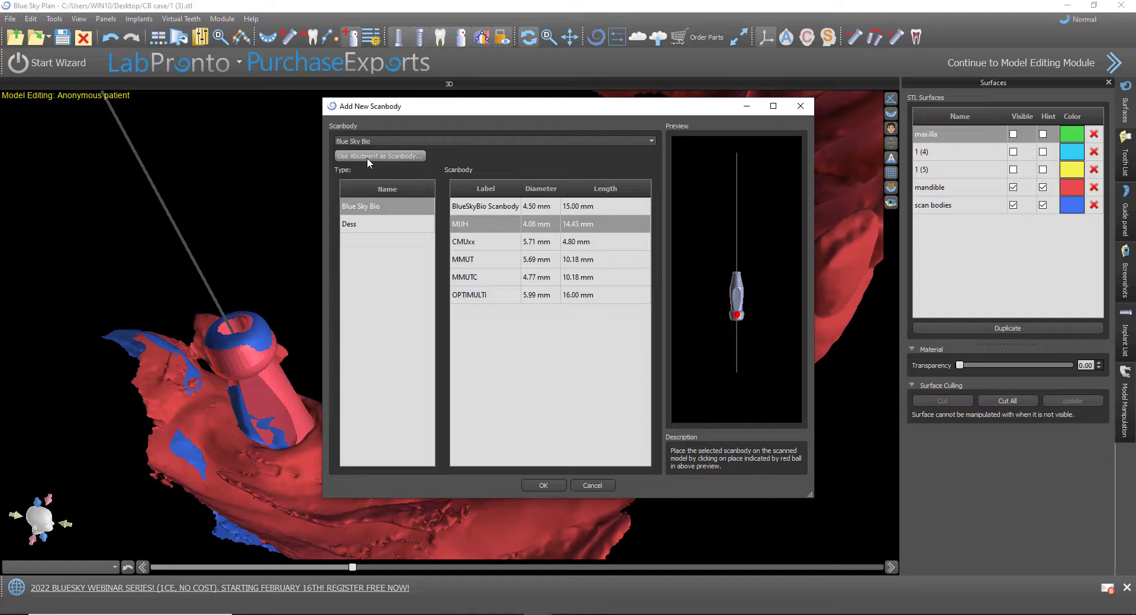
left_click(542, 486)
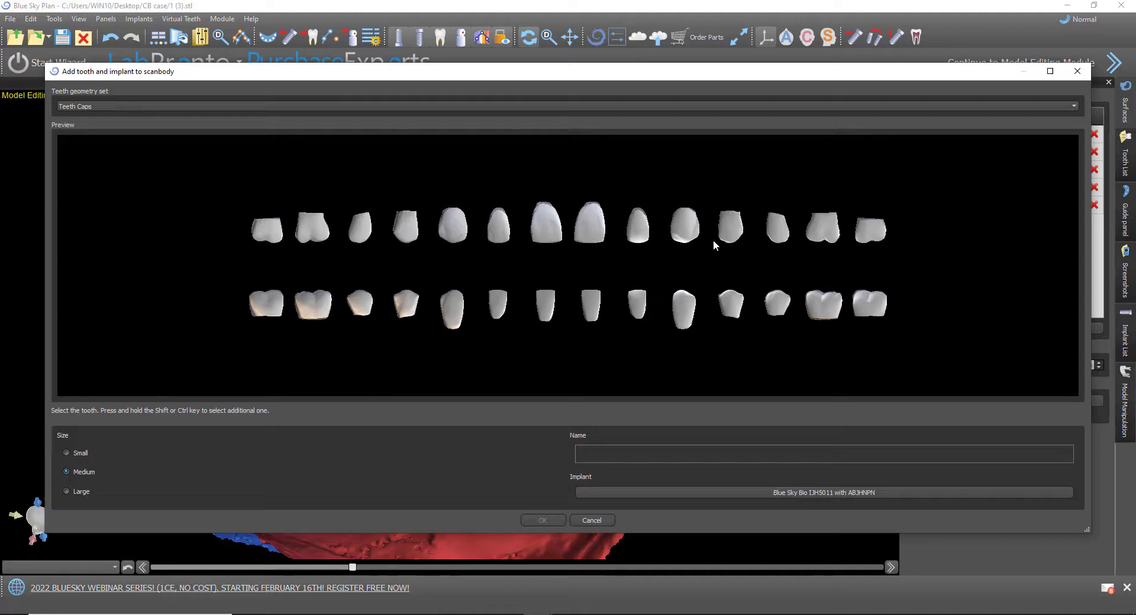
left_click(606, 522)
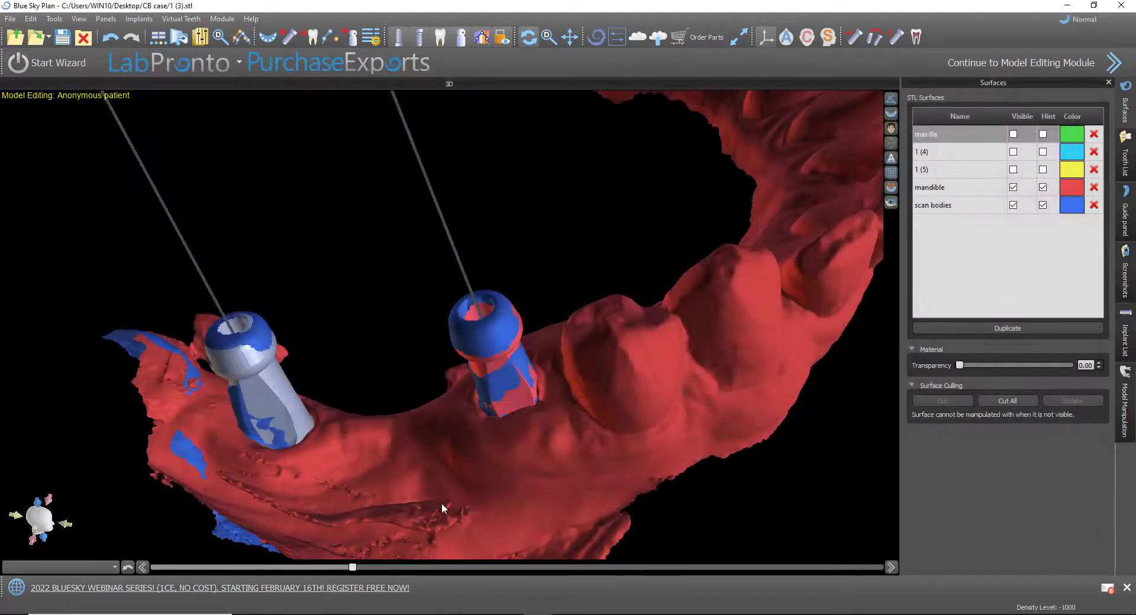
Check the front scanbody's fit against the scan and remove that scanbody
left_click_drag(441, 507, 452, 349)
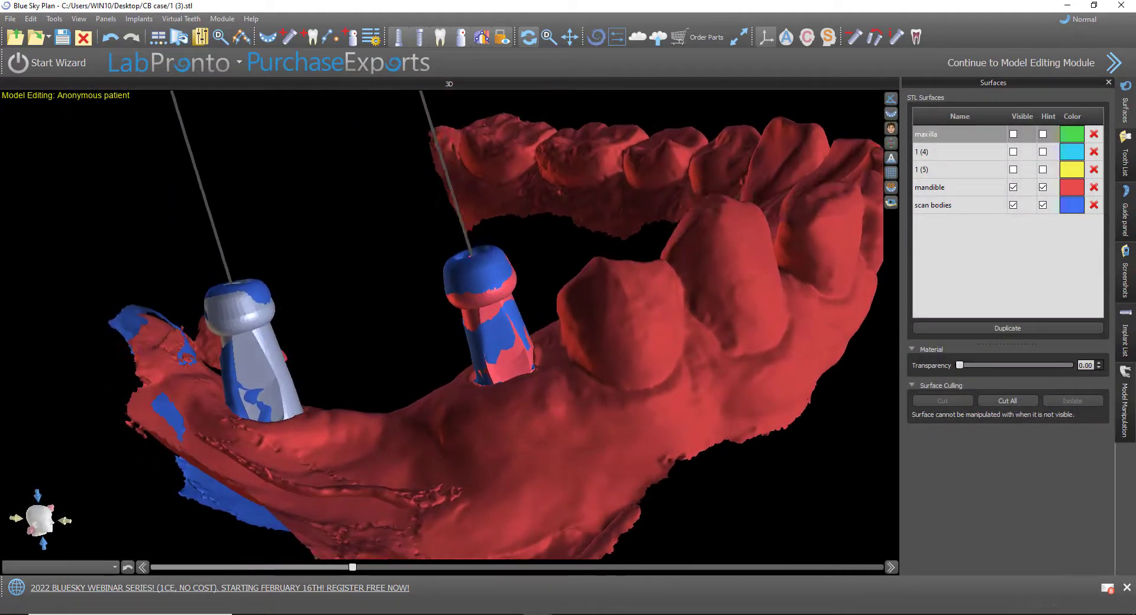
left_click_drag(686, 391, 531, 343)
left_click(531, 342)
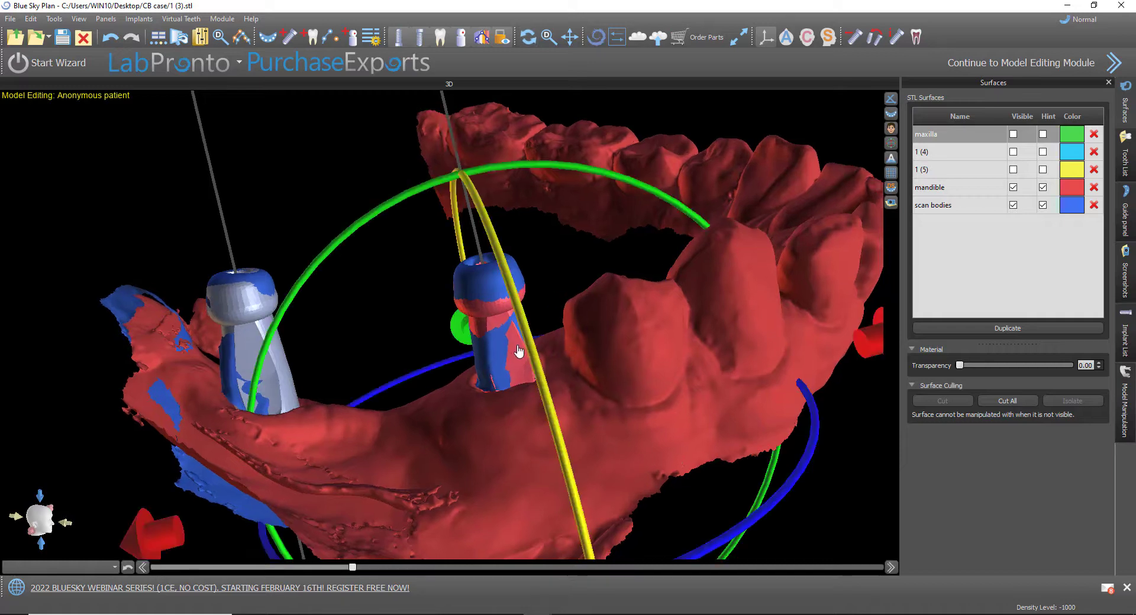
right_click(517, 347)
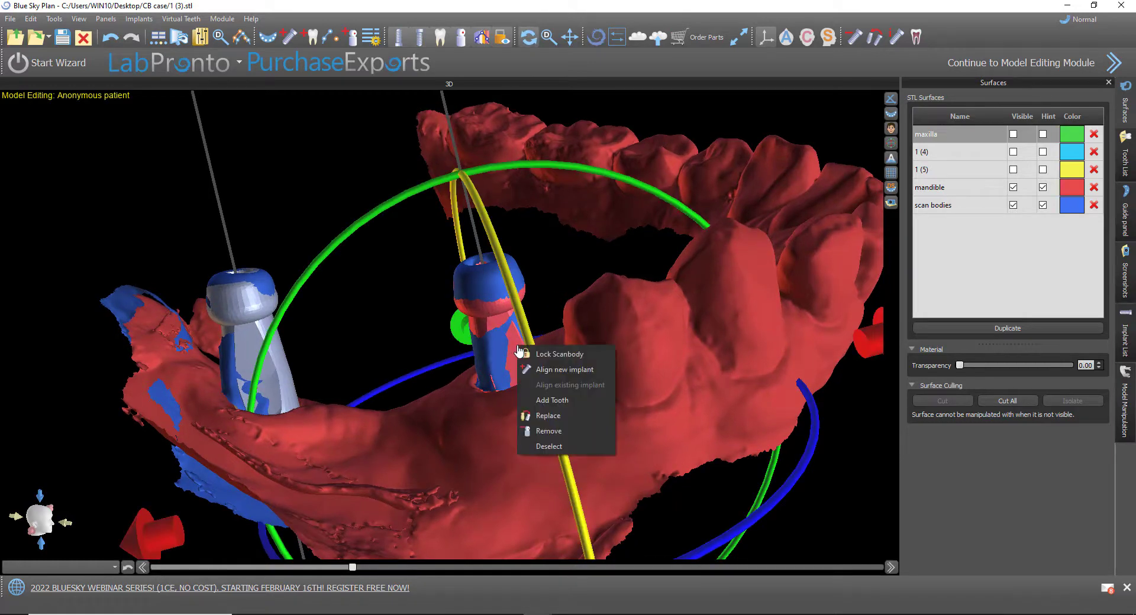
left_click(537, 432)
Place a Blue Sky Bio MUH scanbody on the front scanned scan body
left_click(353, 38)
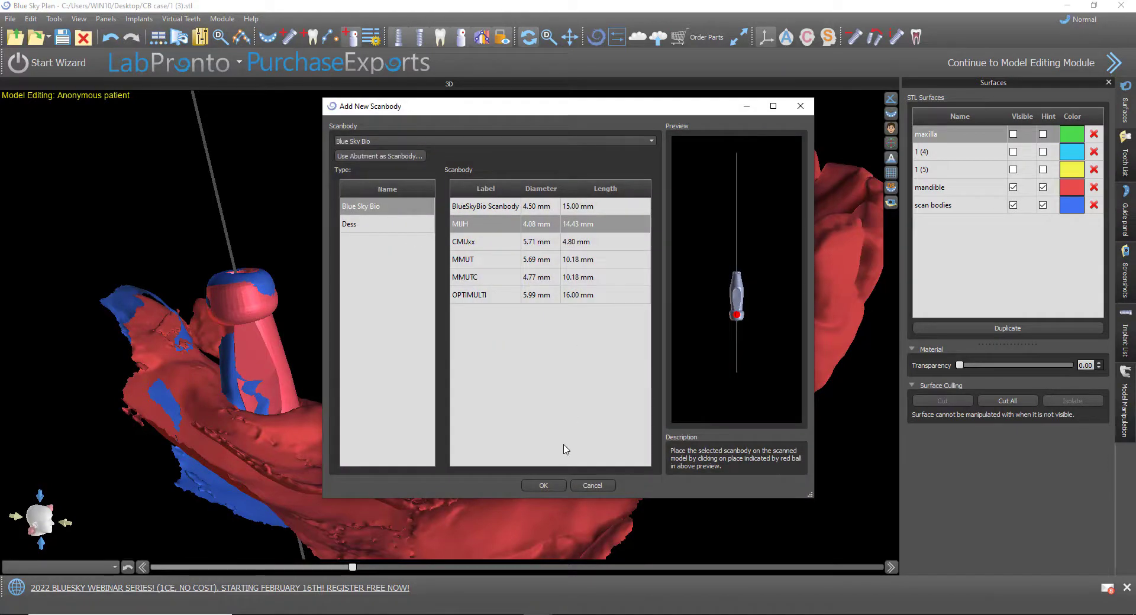
left_click(555, 486)
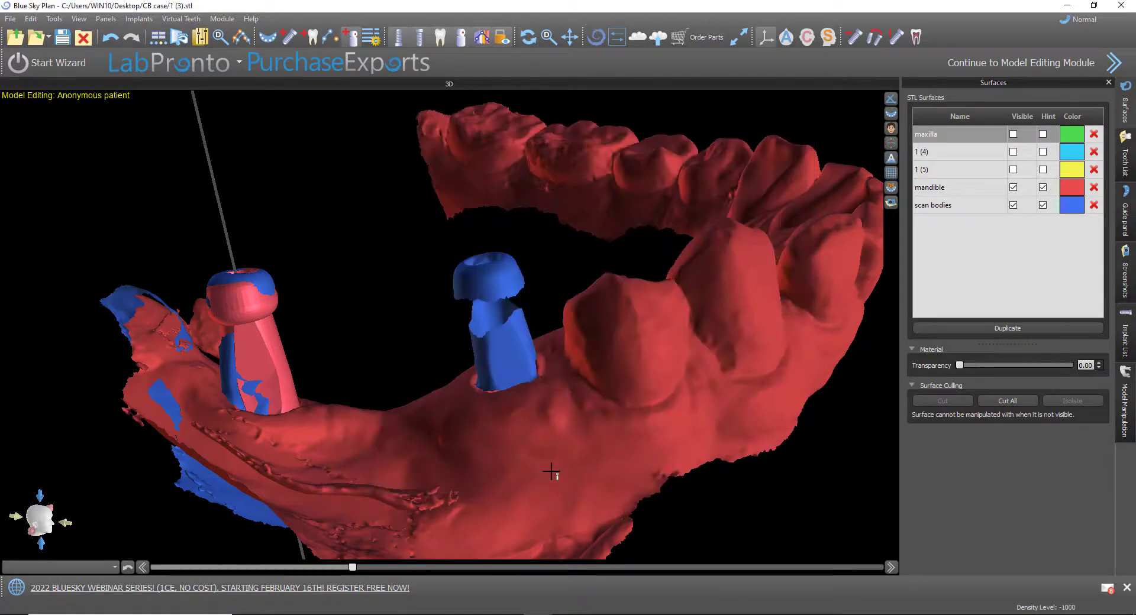
left_click(491, 274)
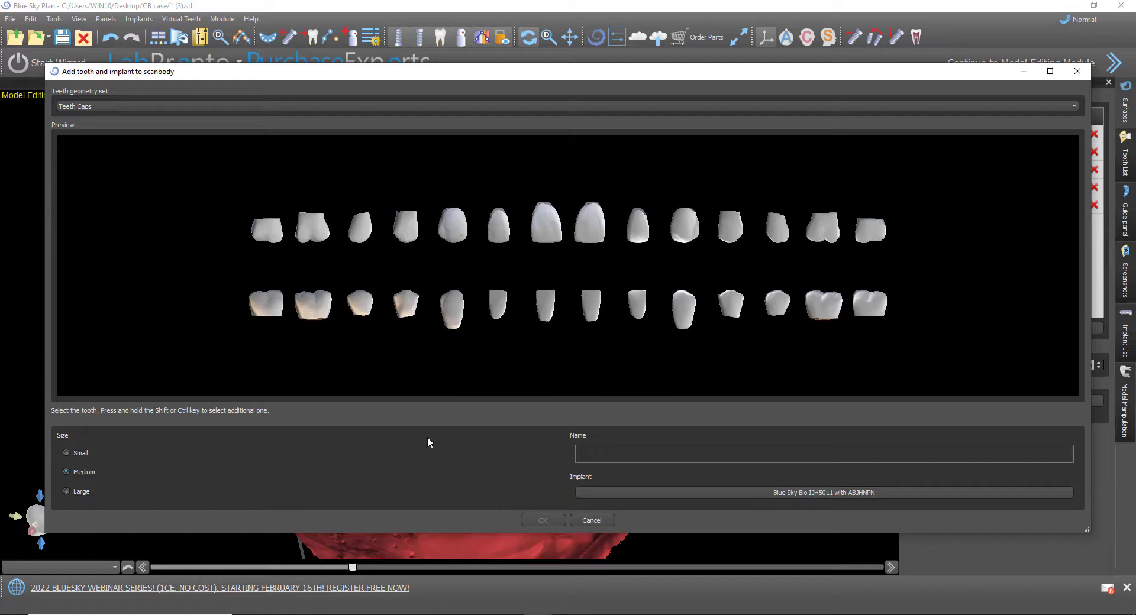
Assign a medium Right Mandibular Second Premolar and the Blue Sky Bio IJH5011 implant with ABJHNPN abutment to the front scanbody
left_click(358, 311)
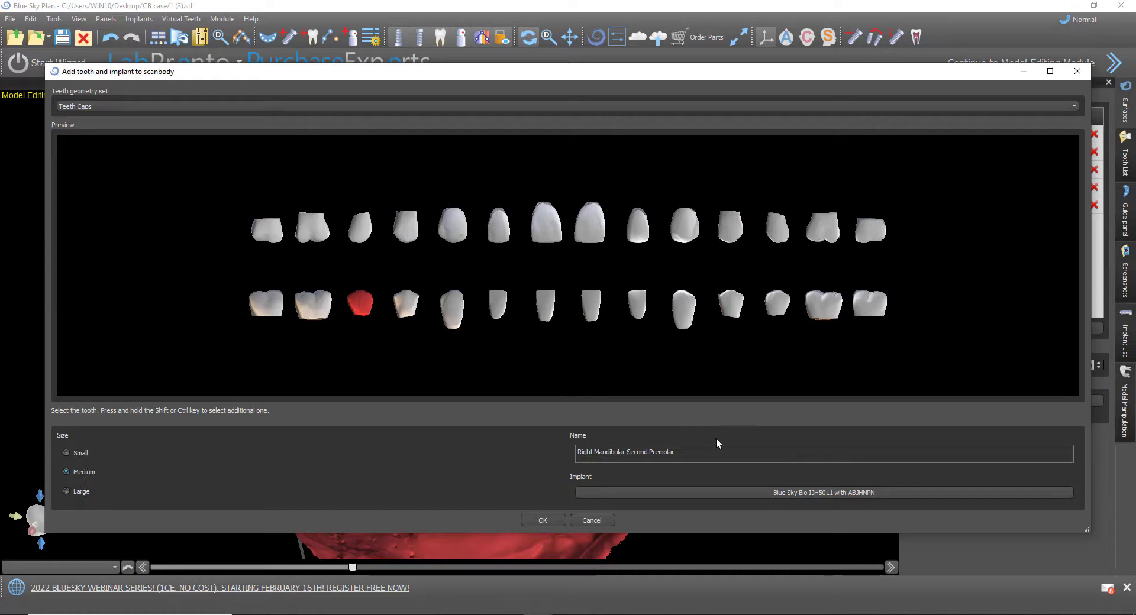
left_click(794, 493)
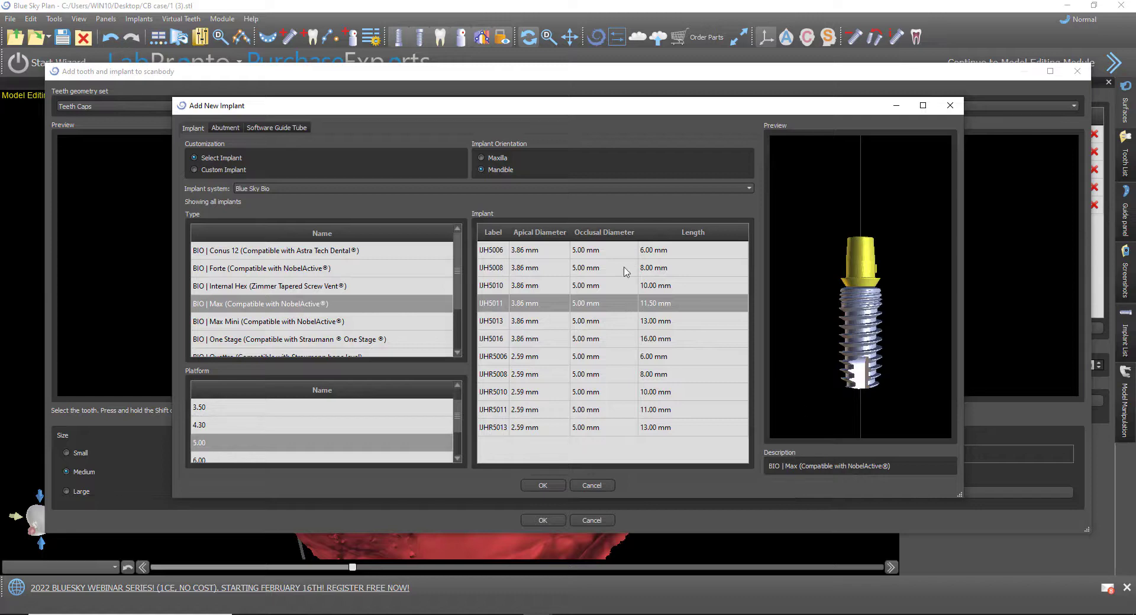
left_click(224, 129)
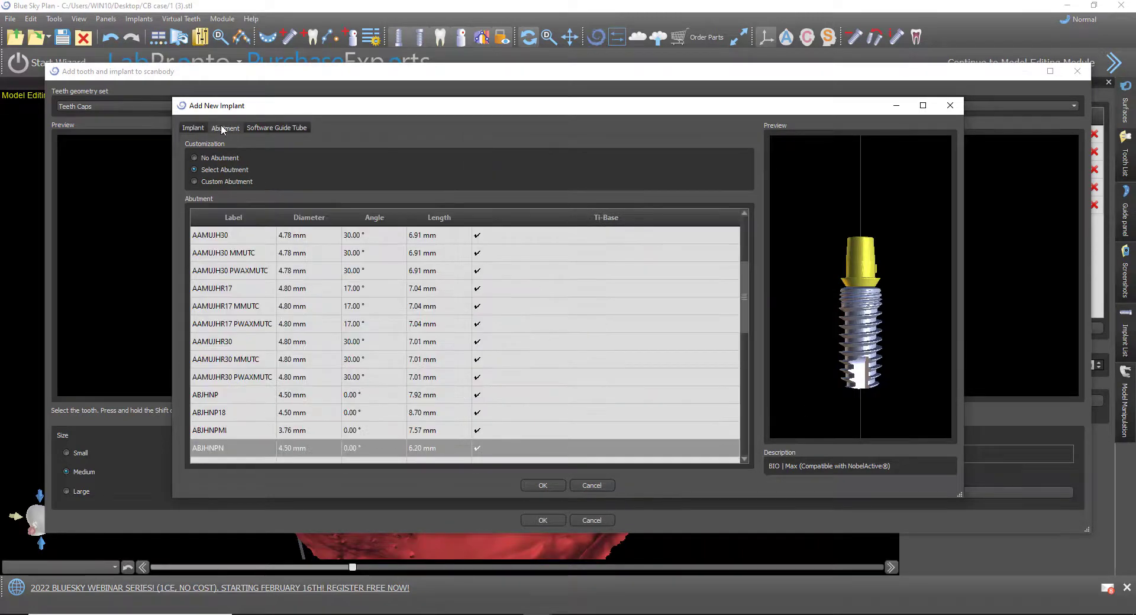
left_click(193, 127)
left_click(542, 485)
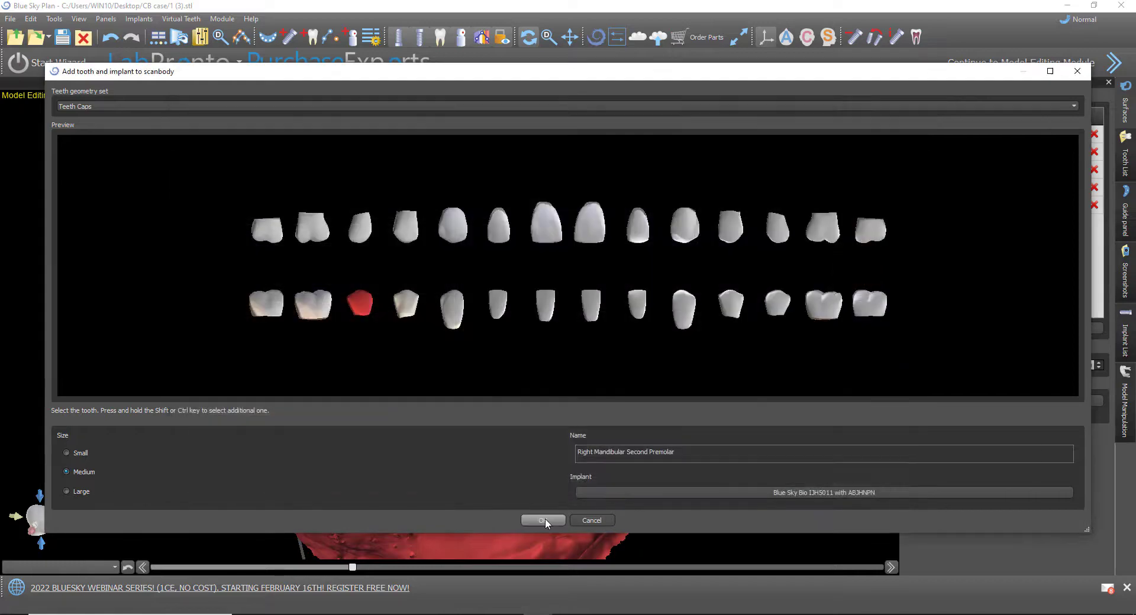
left_click(545, 519)
mouse_move(803, 496)
left_mouse_down()
mouse_move(512, 269)
mouse_move(257, 314)
mouse_move(102, 489)
mouse_move(581, 362)
mouse_move(804, 467)
mouse_move(760, 490)
mouse_move(796, 486)
left_mouse_up()
Delete the Right Mandibular Second Premolar from the tooth list, keeping the front scanbody
left_click(506, 360)
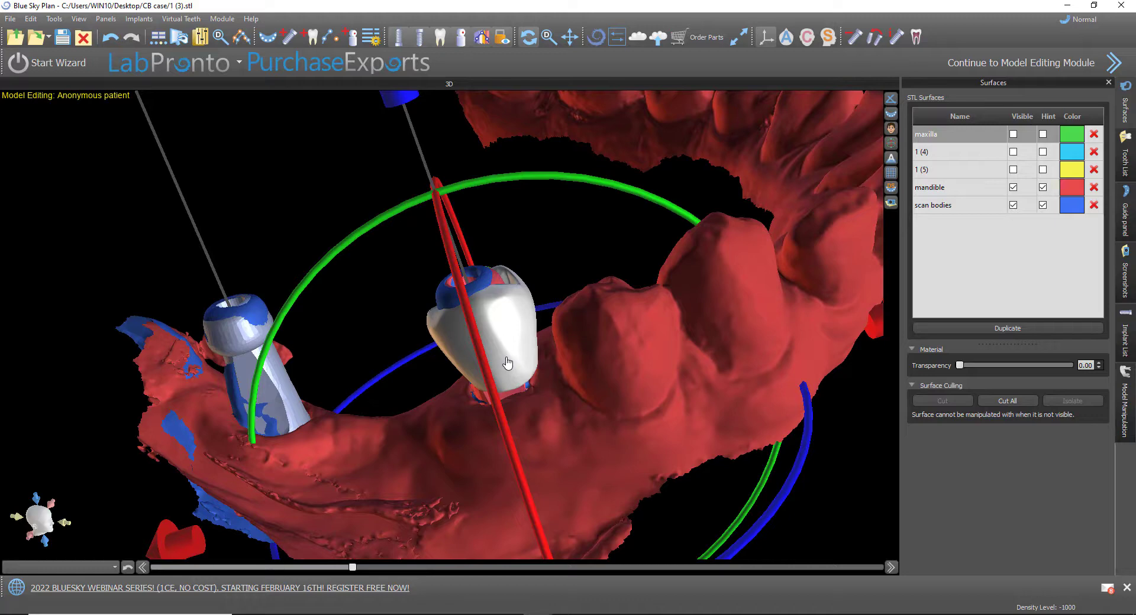
right_click(507, 363)
left_click(502, 332)
left_click(201, 37)
left_click(230, 129)
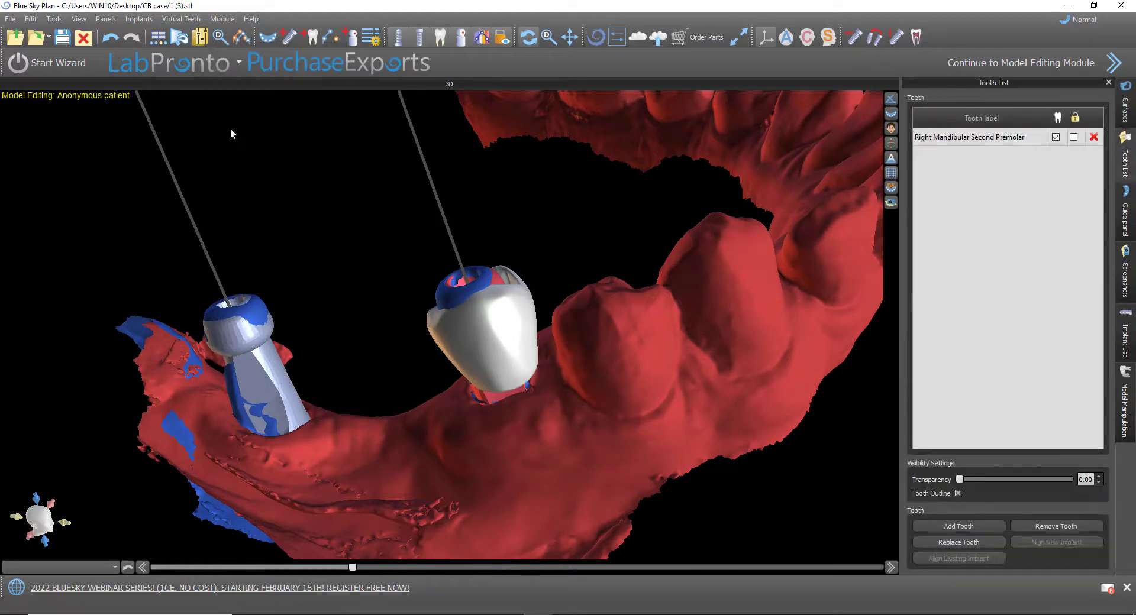
left_click(1098, 142)
left_click(517, 384)
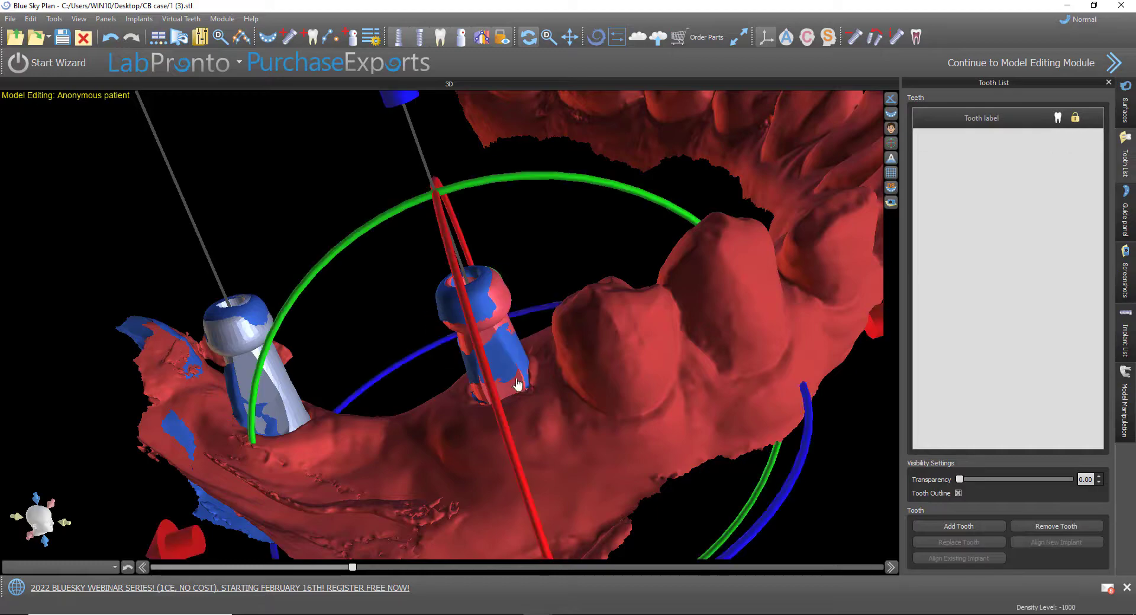
Remove the library scanbody from the rear scanned scan body
left_click_drag(407, 349, 257, 349)
right_click(235, 344)
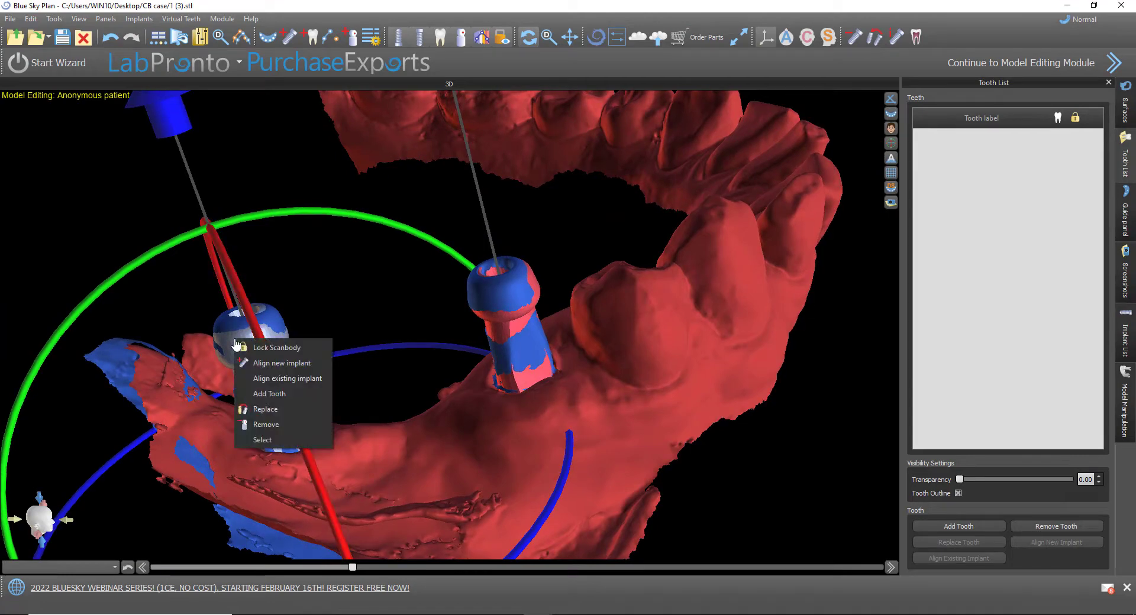
left_click(261, 421)
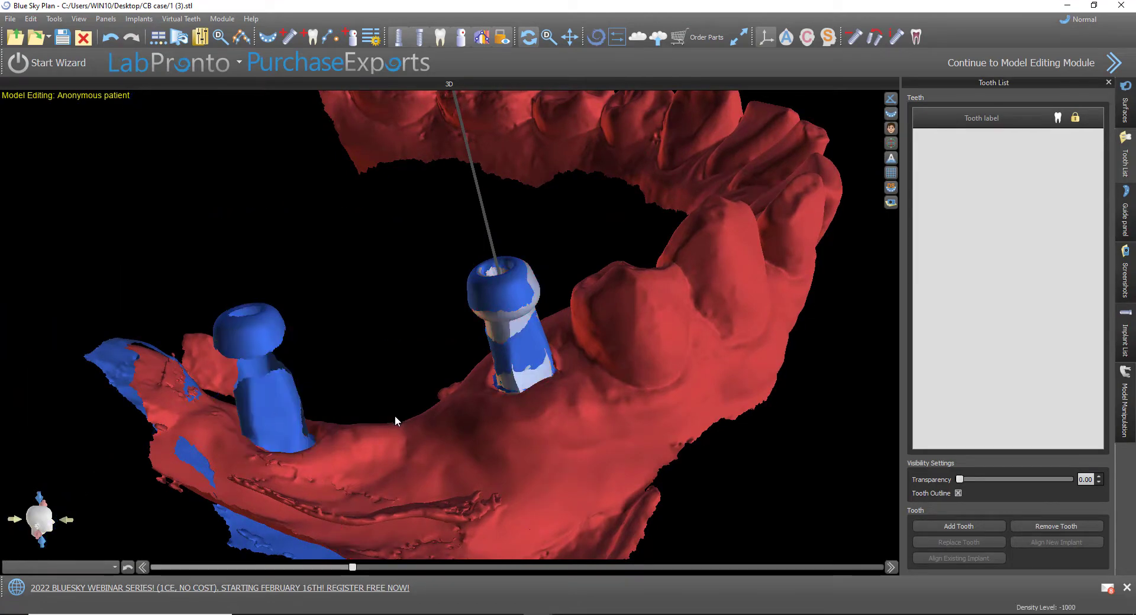
Place a Blue Sky Bio MUH scanbody on the rear scan body with a medium Right Mandibular Second Molar and IJH5011 implant with ABJHNPN
left_click(352, 38)
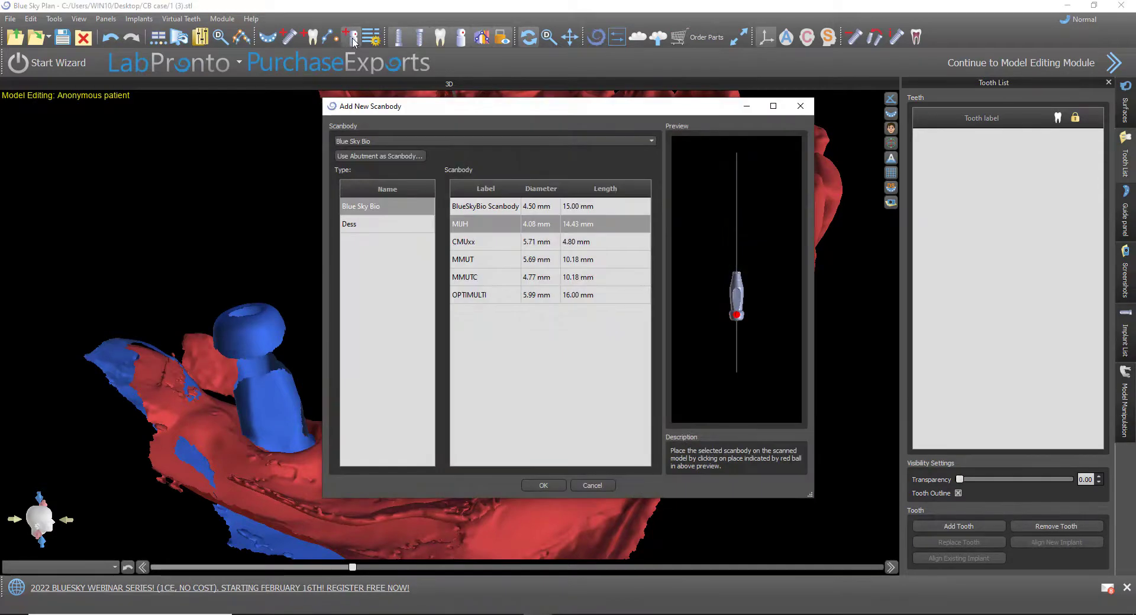
left_click(543, 485)
left_click(249, 342)
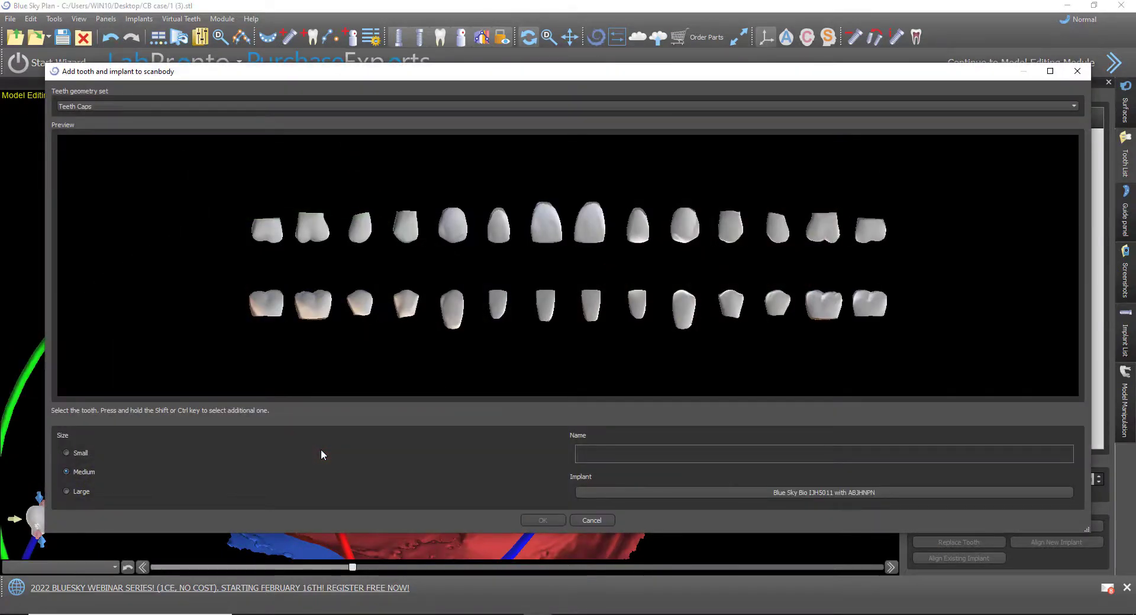
left_click(268, 301)
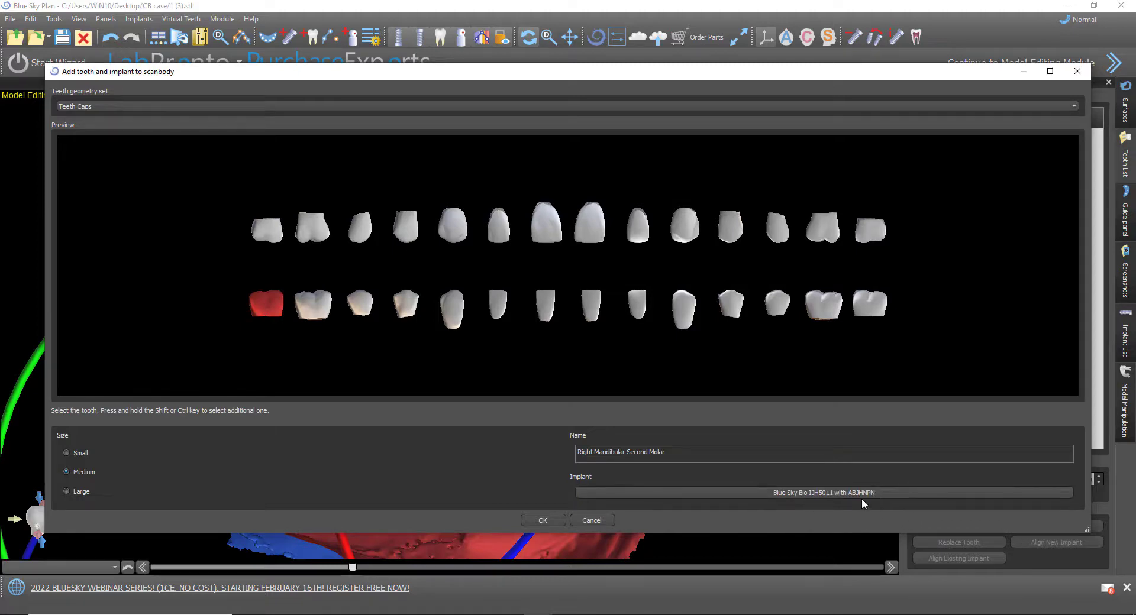
left_click(543, 521)
Delete the Right Mandibular Second Molar from the tooth list, keeping the rear scanbody and implant
left_click_drag(481, 513, 704, 523)
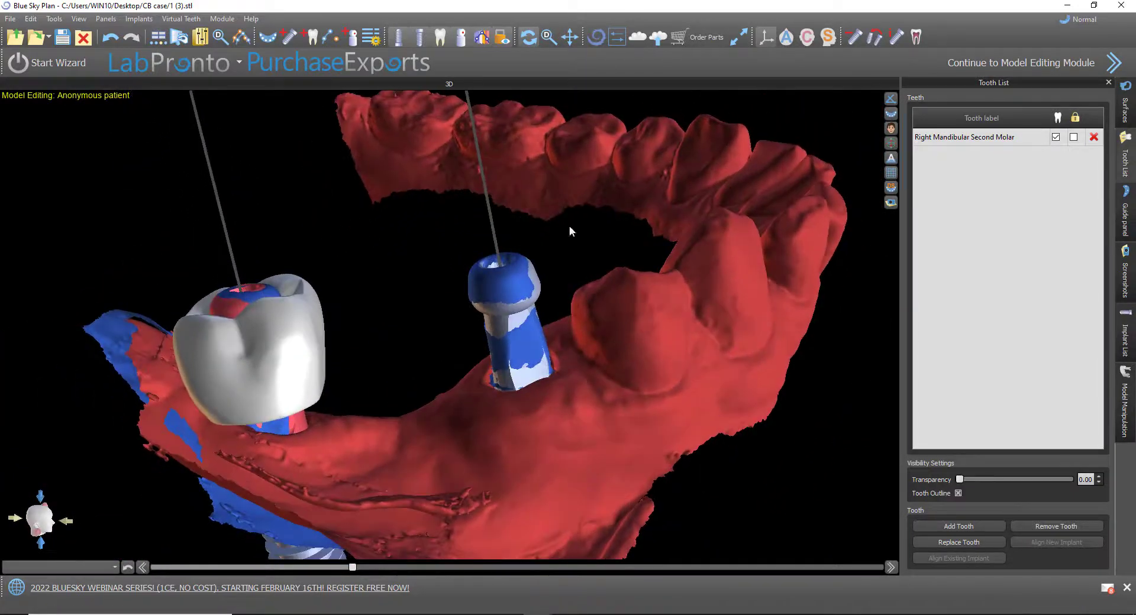
left_click(1094, 136)
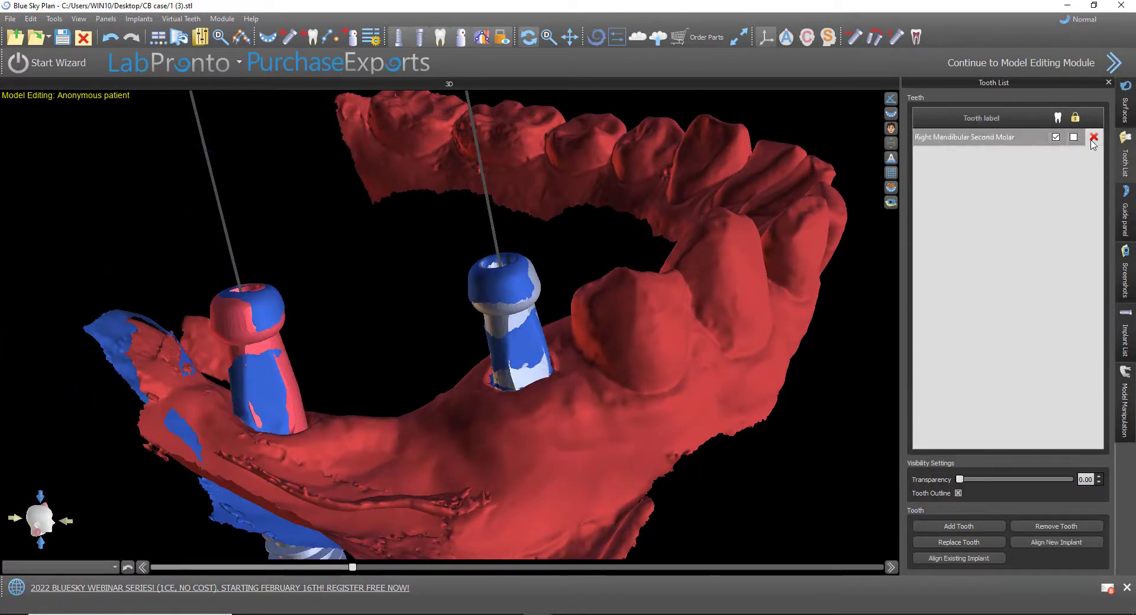
left_click_drag(634, 468, 602, 527)
left_click_drag(101, 538, 168, 414)
Switch from the Normal surgical guide module to the Crown and Bridge module
left_click(1085, 22)
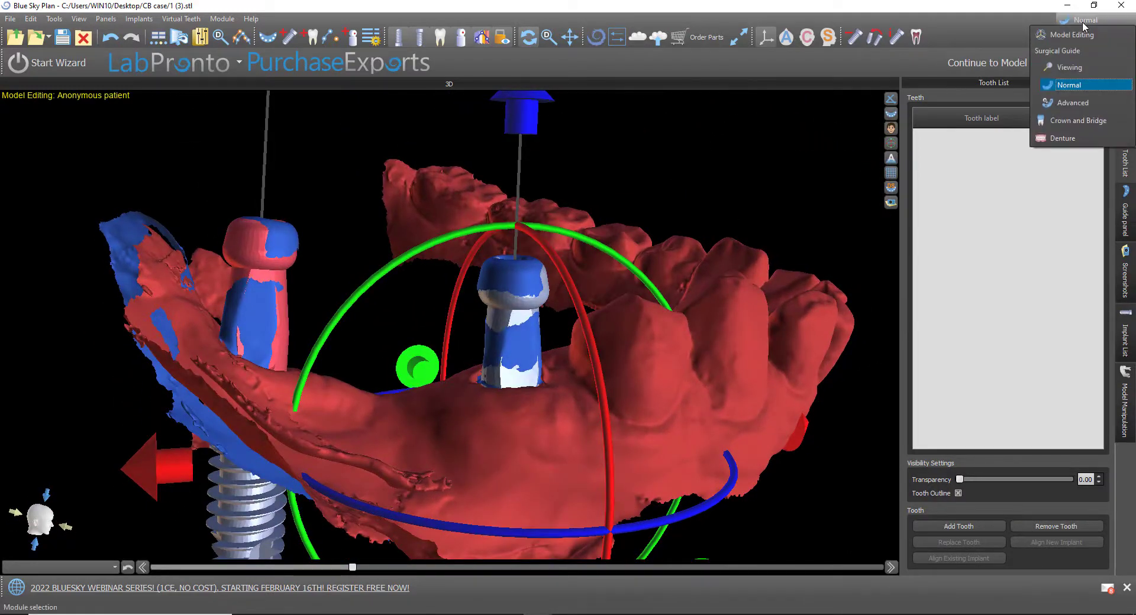
left_click(1093, 121)
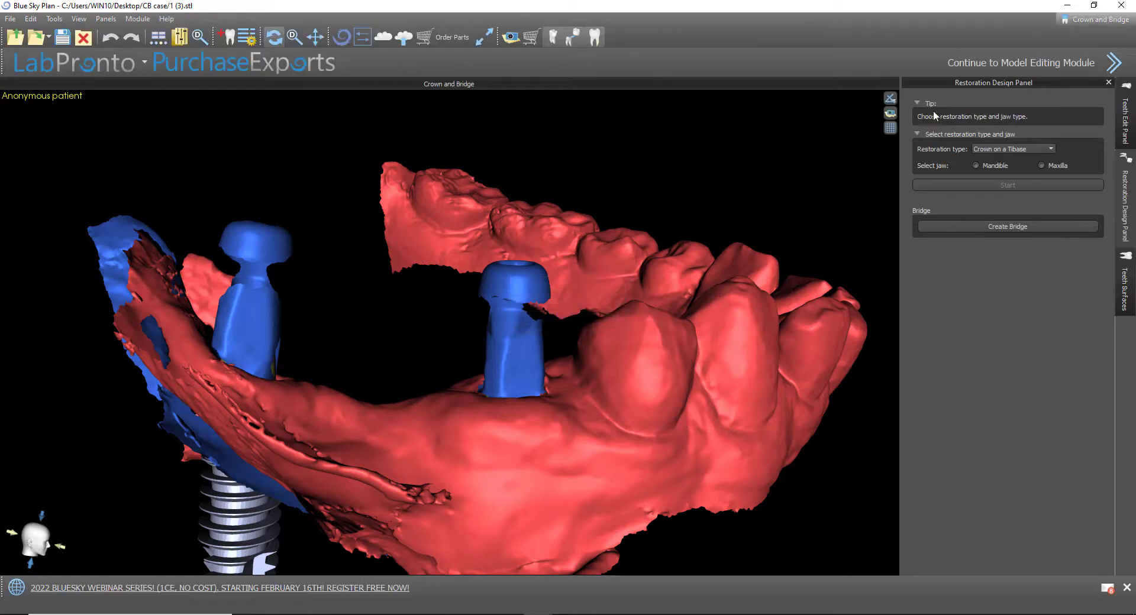
left_click_drag(787, 238, 332, 201)
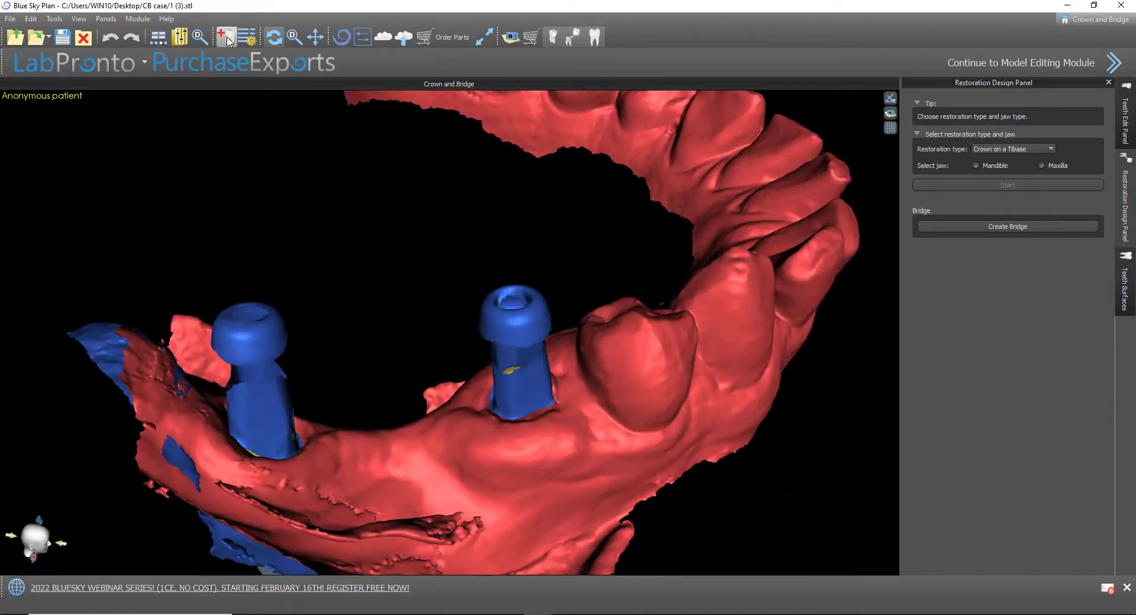
Add large Teeth Caps for the right mandibular second premolar, first molar and second molar, placed at the front scan body
left_click(225, 37)
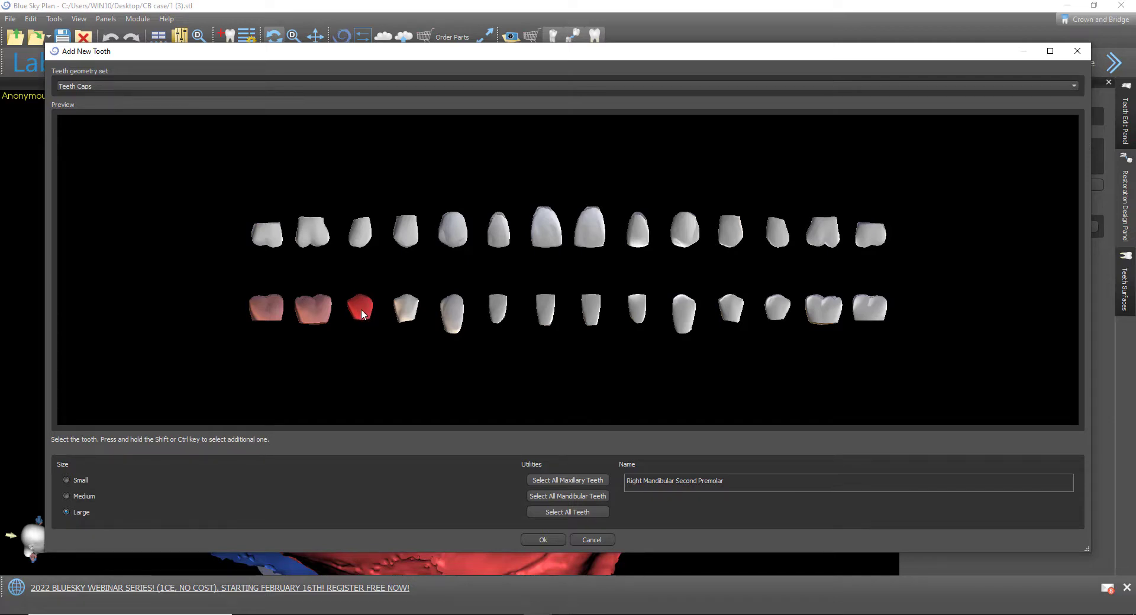
left_click(560, 542)
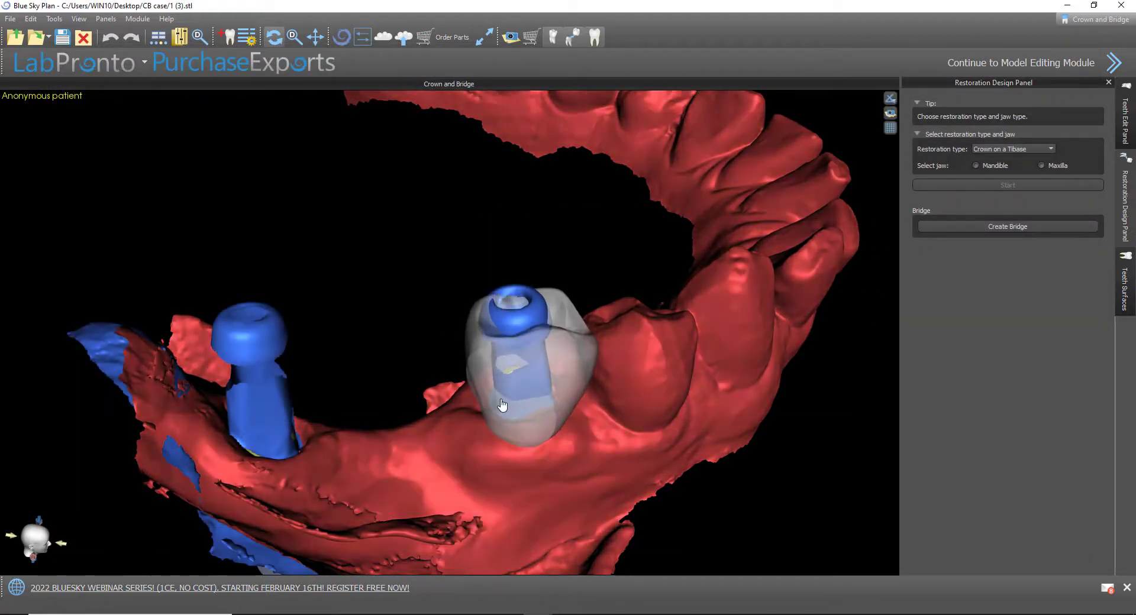
mouse_move(501, 405)
left_mouse_down()
mouse_move(491, 408)
mouse_move(538, 451)
mouse_move(439, 404)
mouse_move(549, 447)
mouse_move(525, 421)
mouse_move(500, 418)
mouse_move(498, 402)
left_mouse_up()
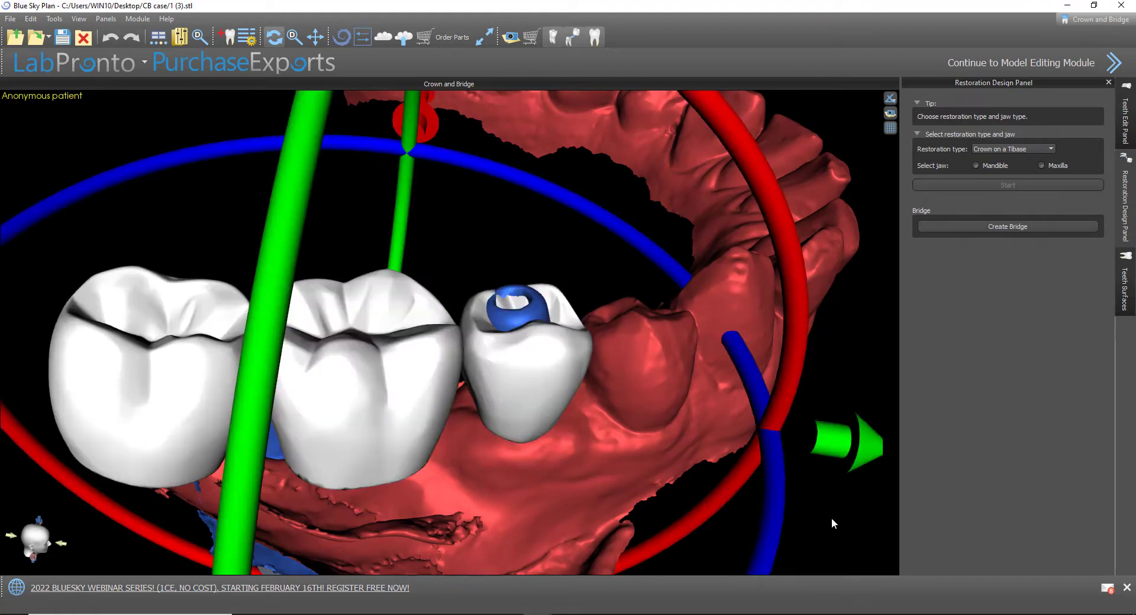
Rotate the three added teeth together and shift them inward to line up with the scan bodies and arch
right_click_drag(827, 507, 847, 583)
left_click_drag(776, 556, 713, 324)
right_click_drag(788, 348, 809, 497)
left_click_drag(90, 366, 289, 327)
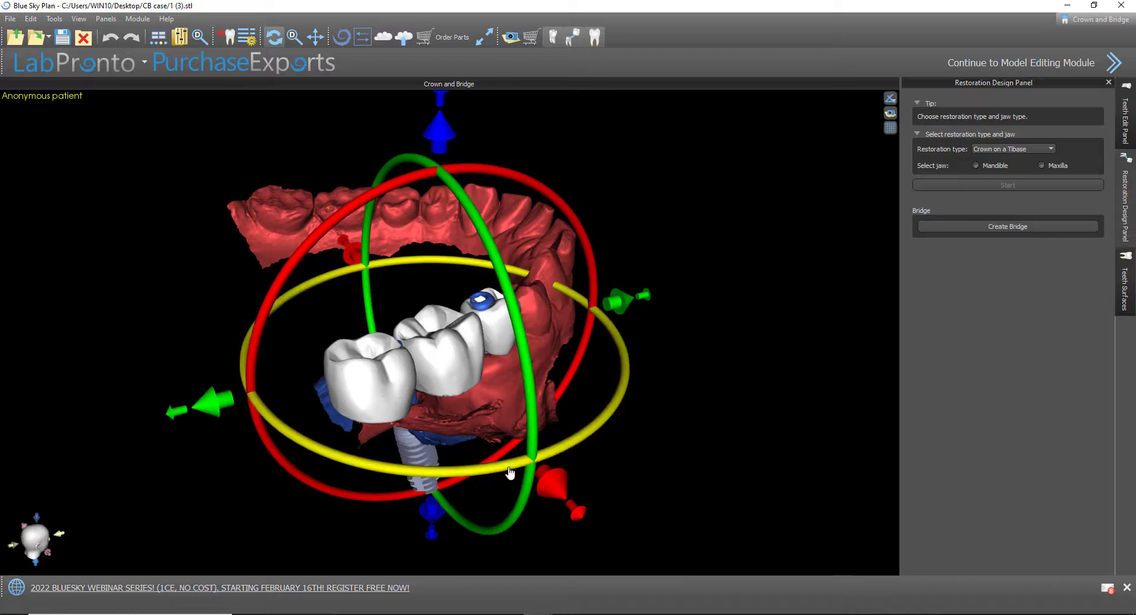
left_click_drag(507, 470, 462, 463)
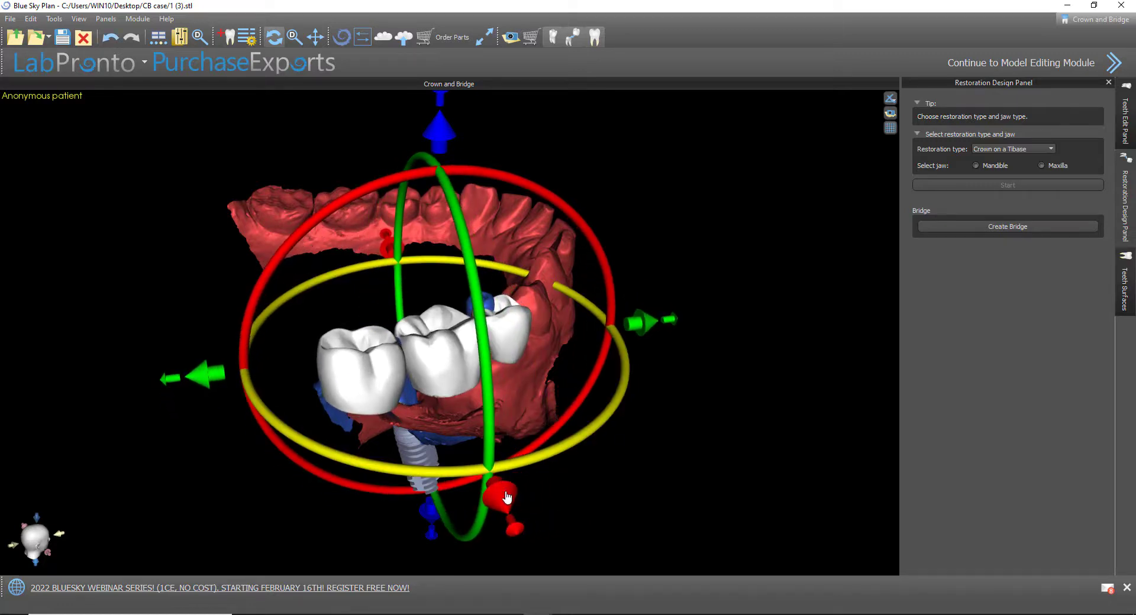
left_click_drag(507, 497, 498, 478)
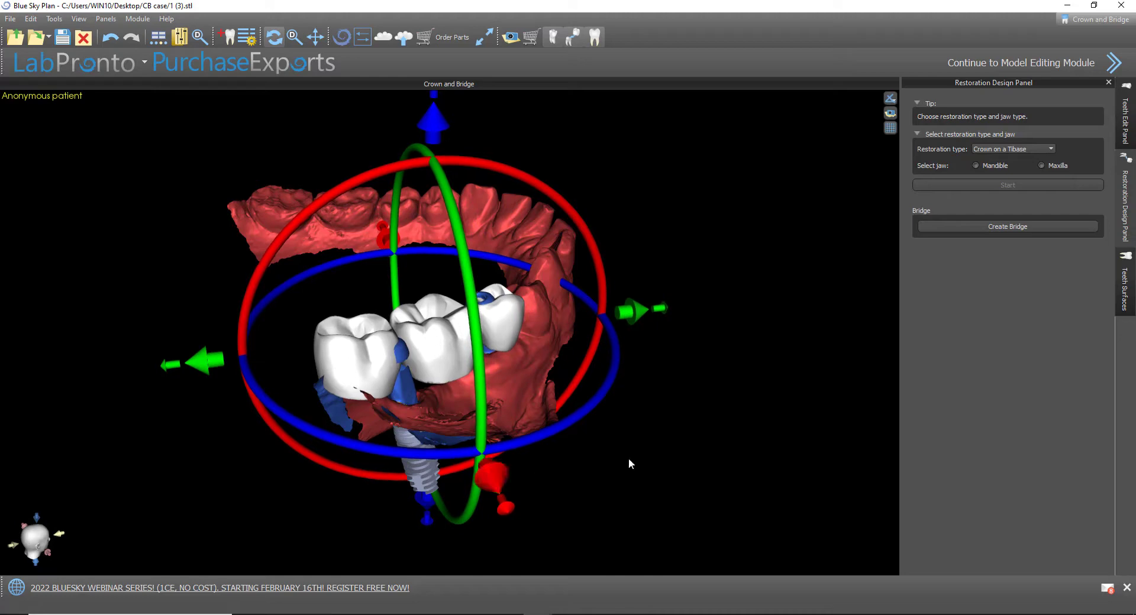
Scale the three visible teeth down together and move them forward toward the neighbouring natural tooth
left_click(1125, 287)
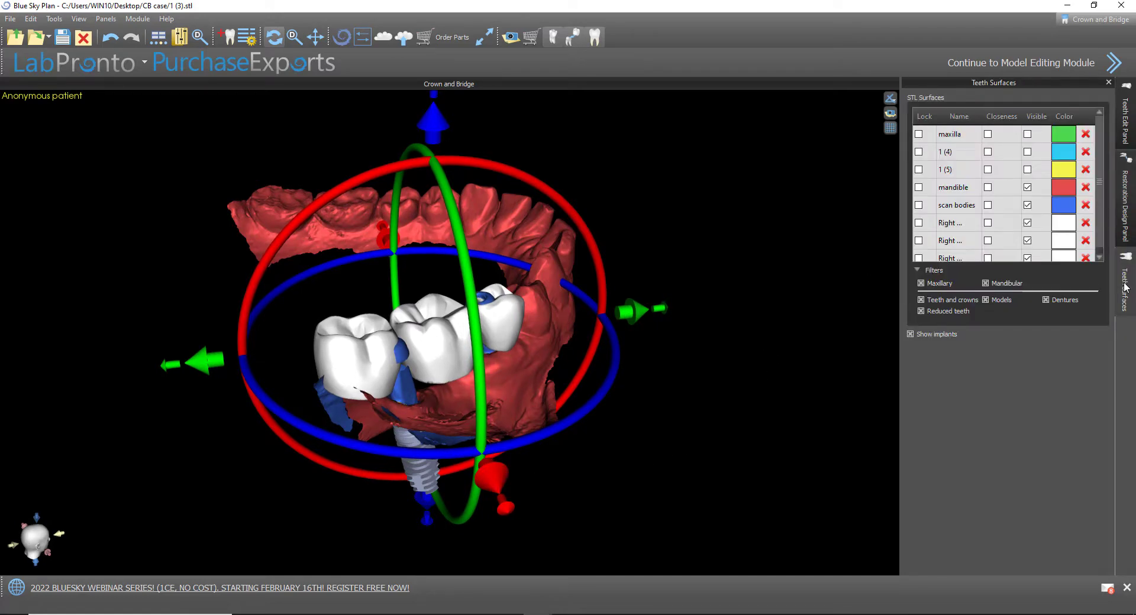
left_click(1127, 140)
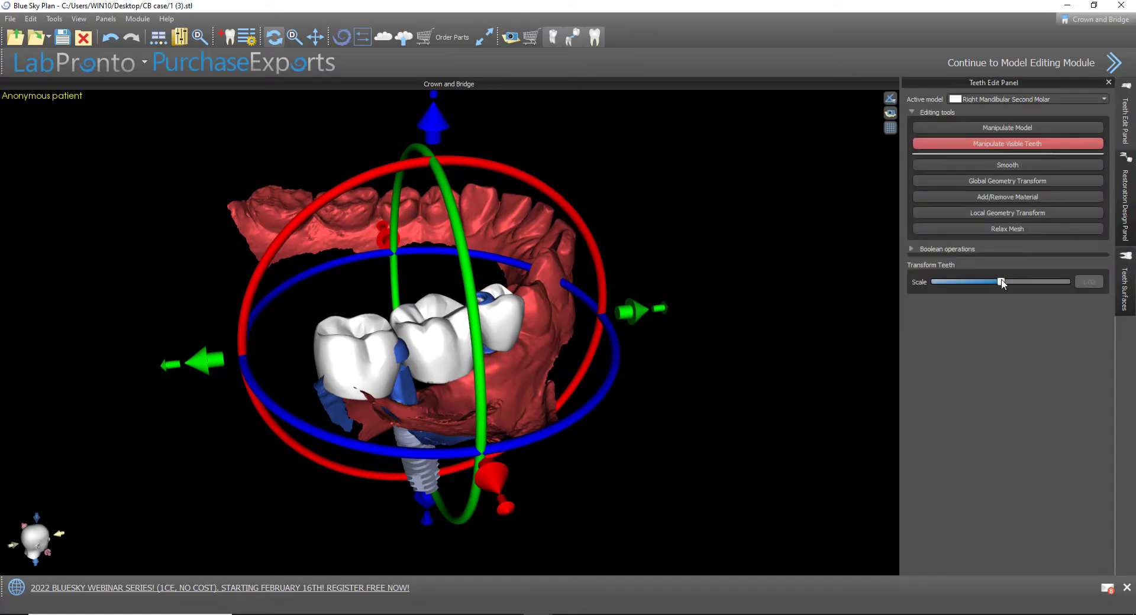
left_click_drag(1002, 283, 983, 284)
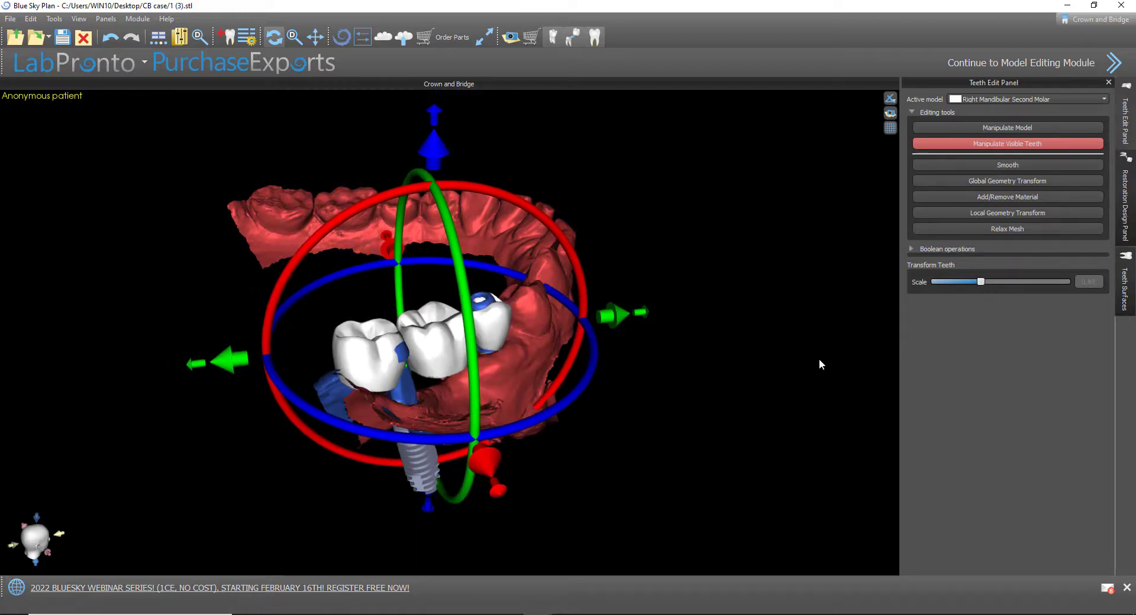
left_click_drag(819, 365, 569, 403)
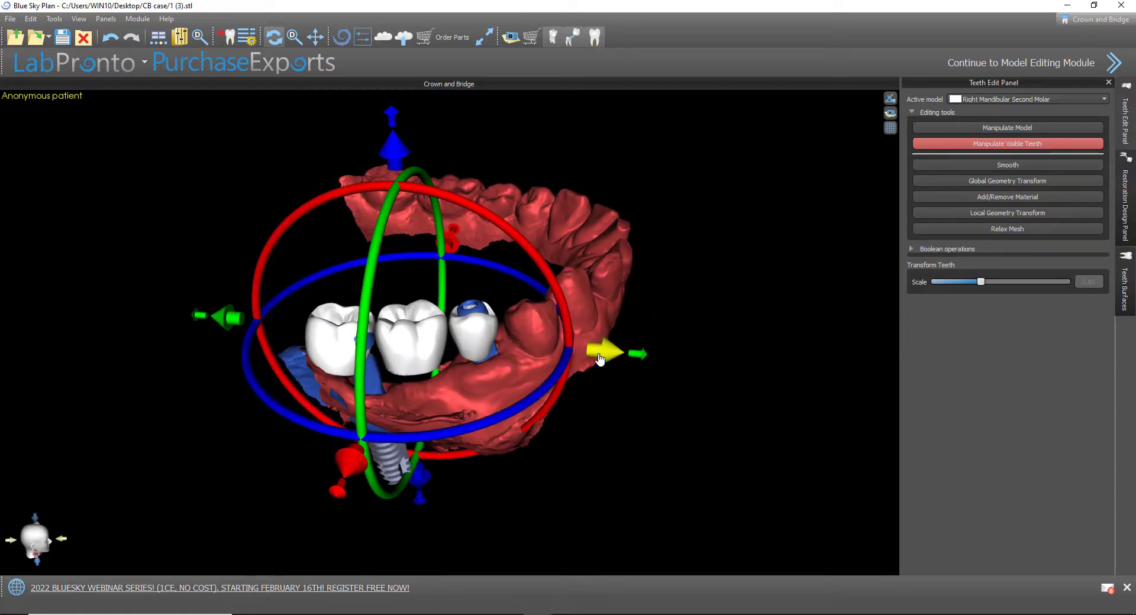
left_click_drag(599, 358, 610, 358)
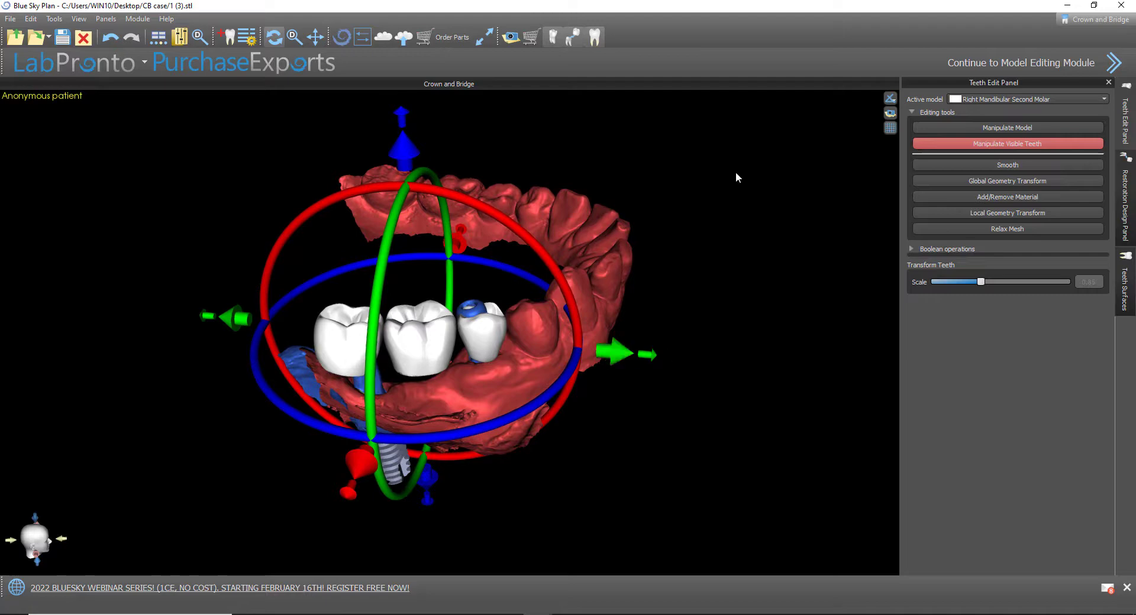
Move the manipulator's pivot forward onto the second premolar and rotate the three teeth slightly about it
left_click_drag(615, 521, 569, 505)
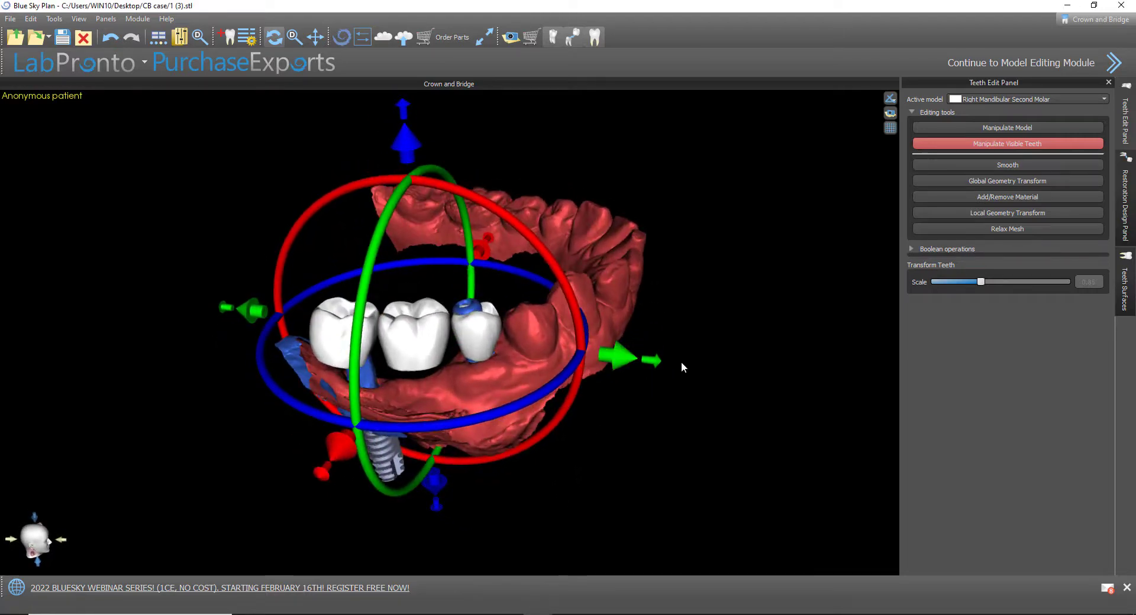
left_click_drag(548, 454, 720, 318)
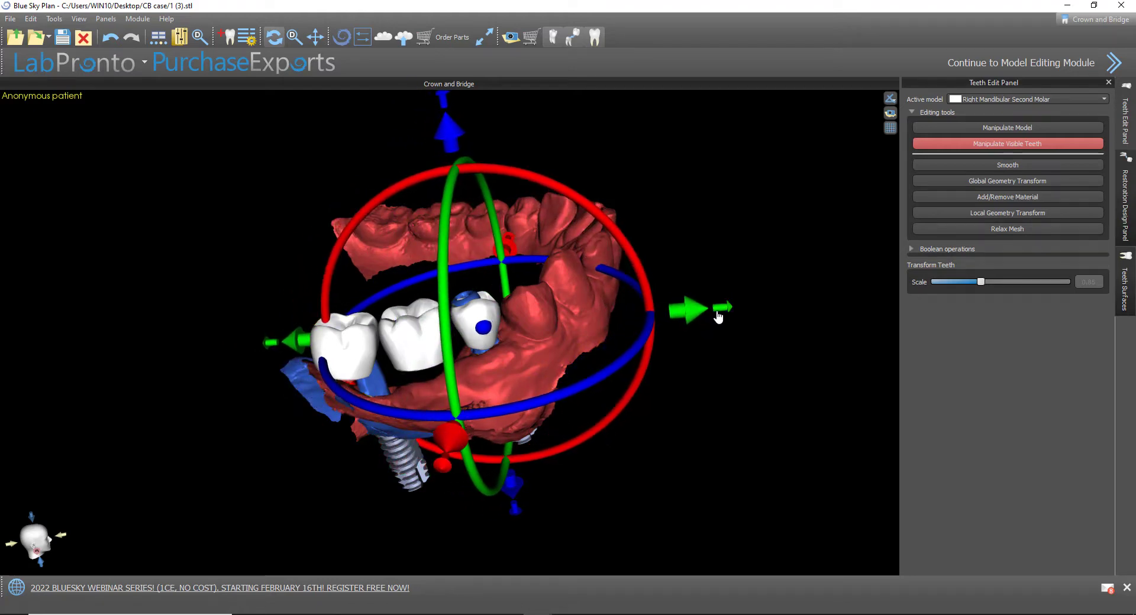
left_click_drag(550, 548, 537, 492)
mouse_move(469, 405)
left_mouse_down()
mouse_move(432, 414)
mouse_move(489, 410)
mouse_move(465, 414)
left_mouse_up()
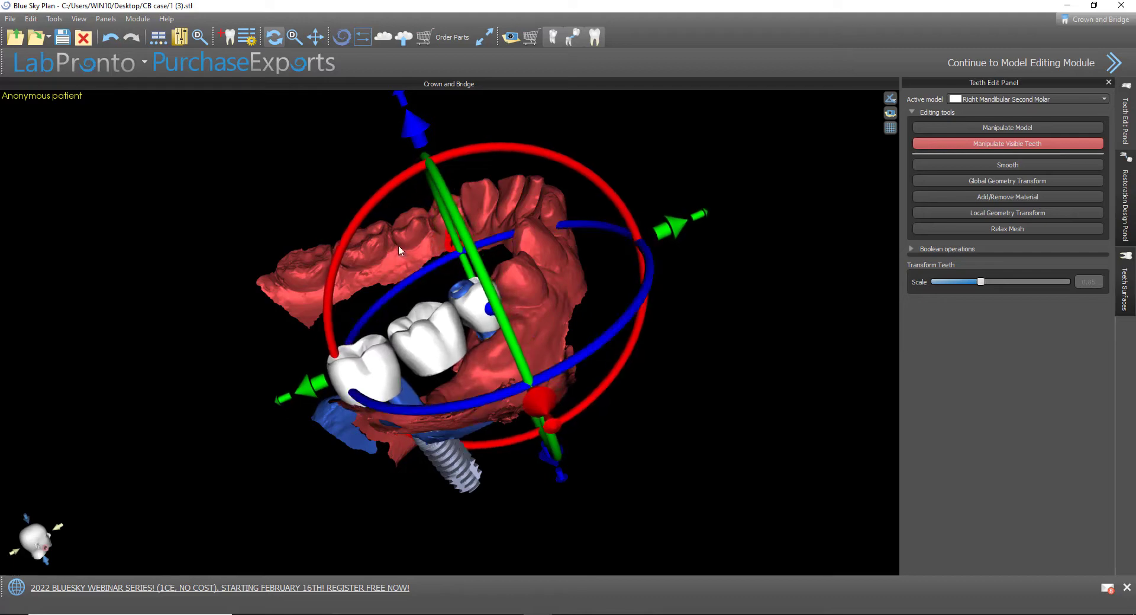
left_click_drag(389, 201, 375, 197)
Reduce the scale of the three teeth a little further and shift them slightly forward along the arch
left_click_drag(981, 283, 972, 284)
left_click_drag(697, 505, 630, 509)
left_click_drag(664, 251, 671, 250)
left_click_drag(276, 515, 194, 540)
left_click_drag(614, 553, 587, 464)
scroll(552, 385, "up", 5)
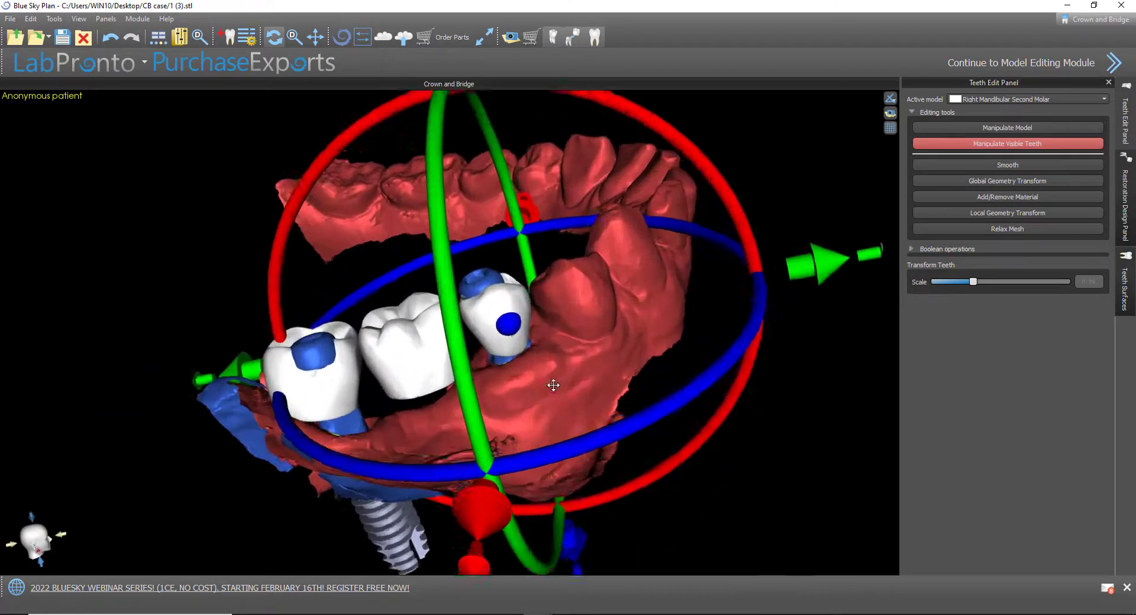
Shift the three visible teeth slightly inward and rotate them together to centre the end teeth over the scan bodies
left_click_drag(83, 264, 296, 369)
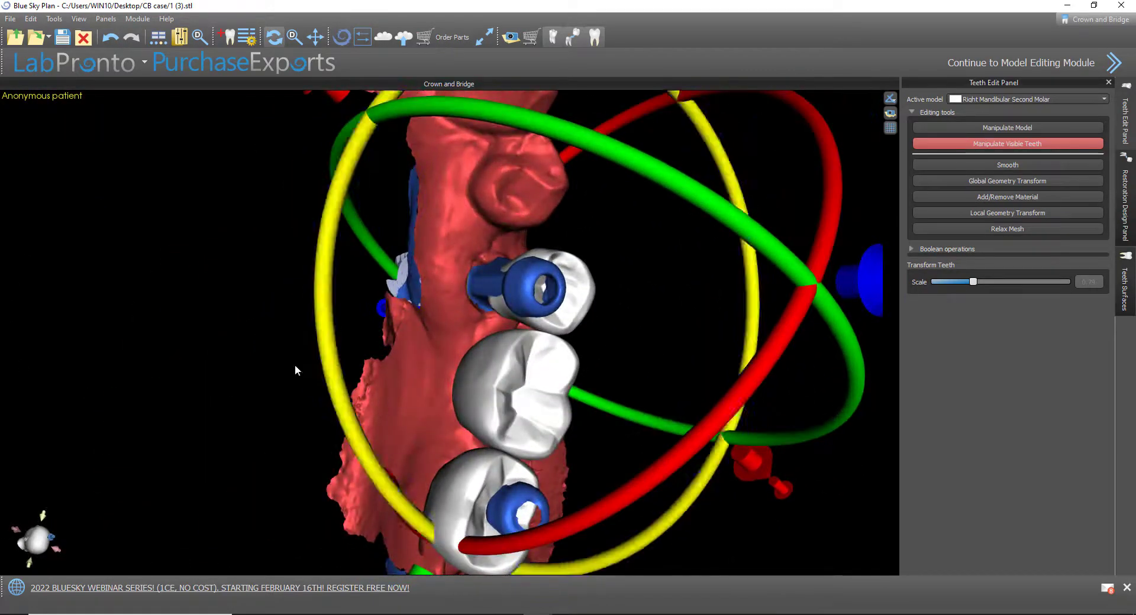
scroll(289, 370, "down", 4)
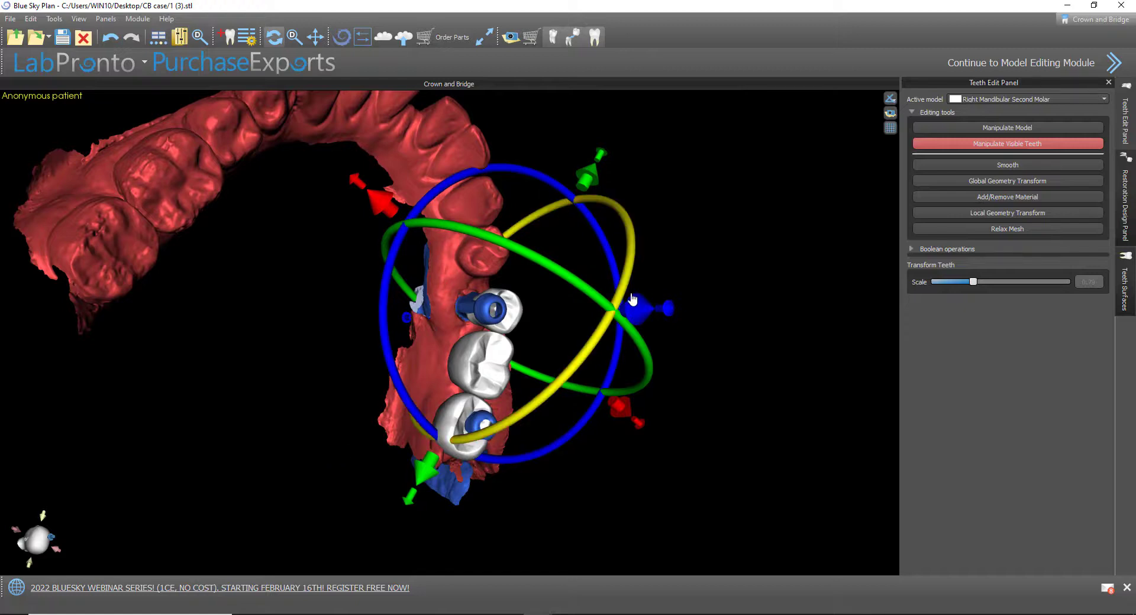
left_click_drag(376, 209, 365, 206)
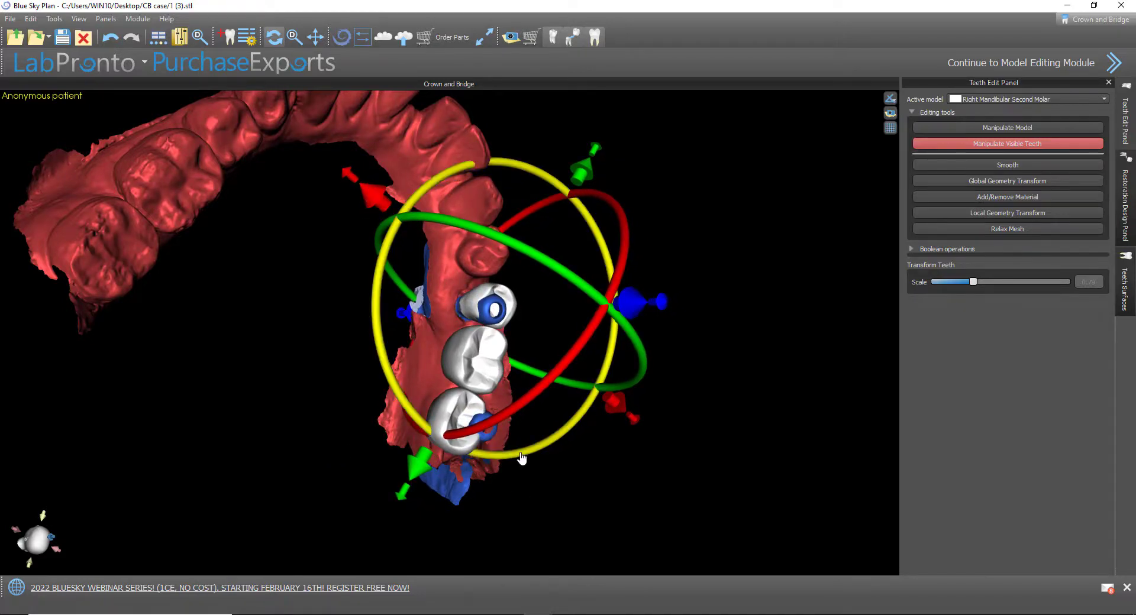
left_click_drag(523, 460, 542, 457)
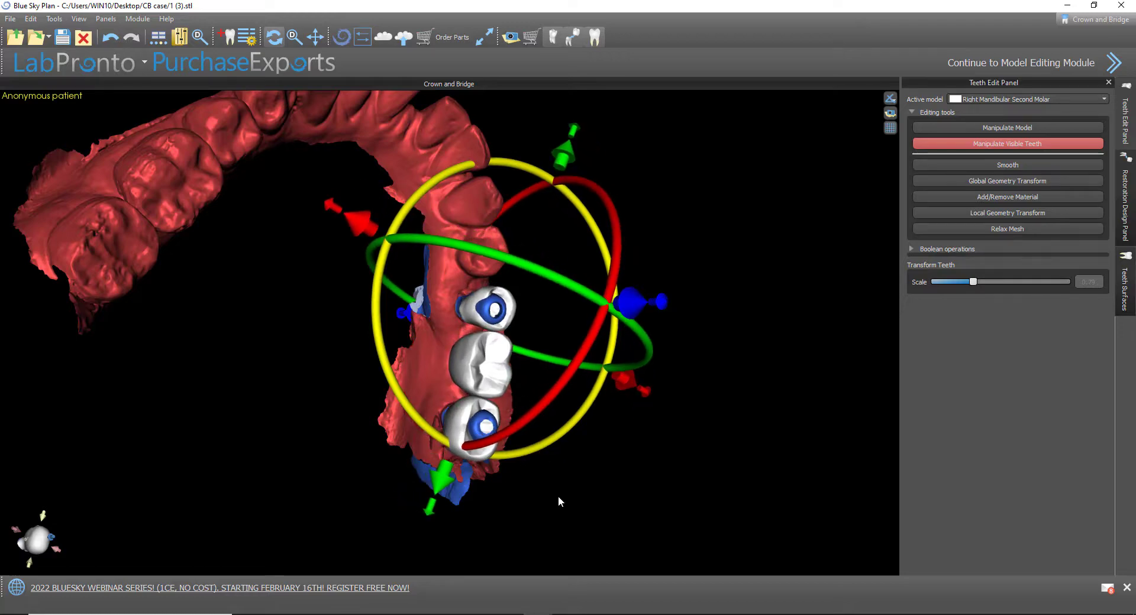
left_click_drag(558, 500, 216, 340)
left_click_drag(647, 210, 648, 208)
left_click_drag(203, 445, 256, 430)
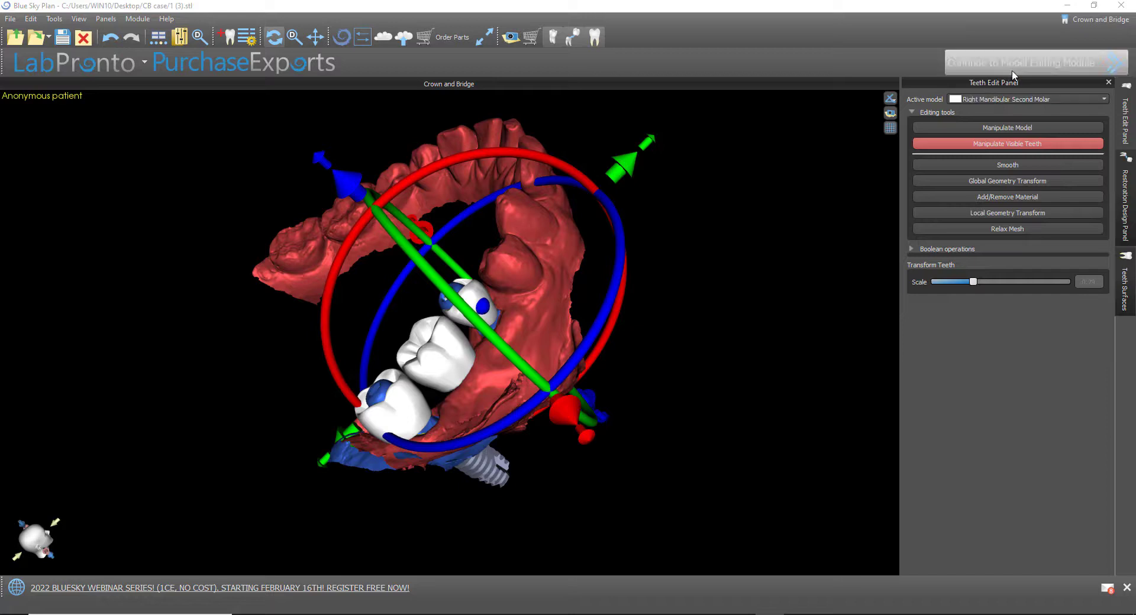
Switch to manipulating single models, select the second premolar and make the mandible scan transparent
left_click(1010, 128)
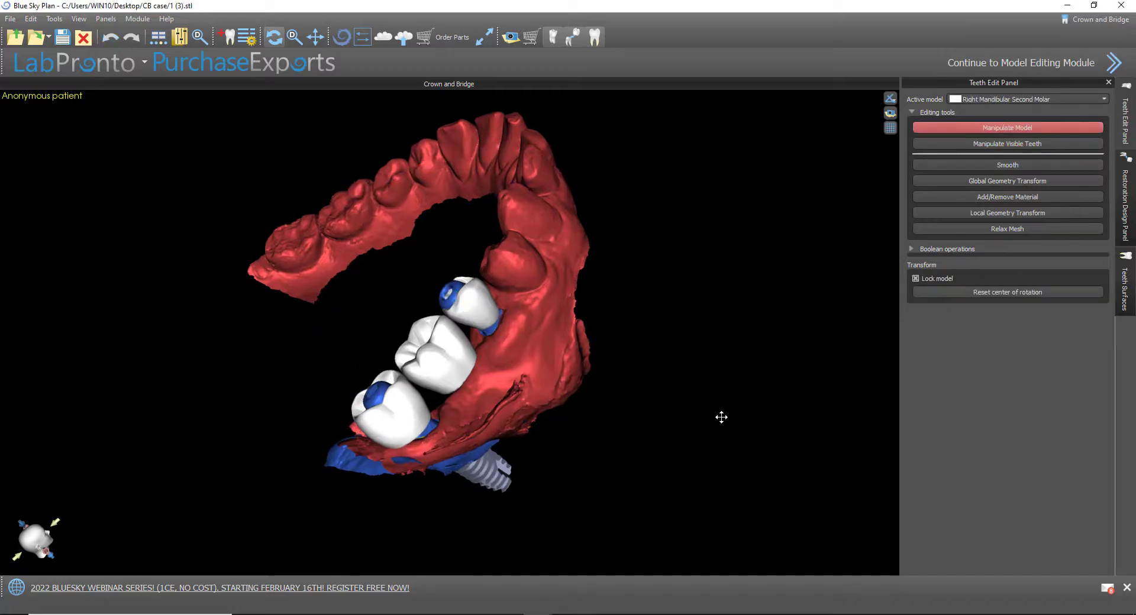
scroll(722, 418, "up", 5)
left_click(514, 290)
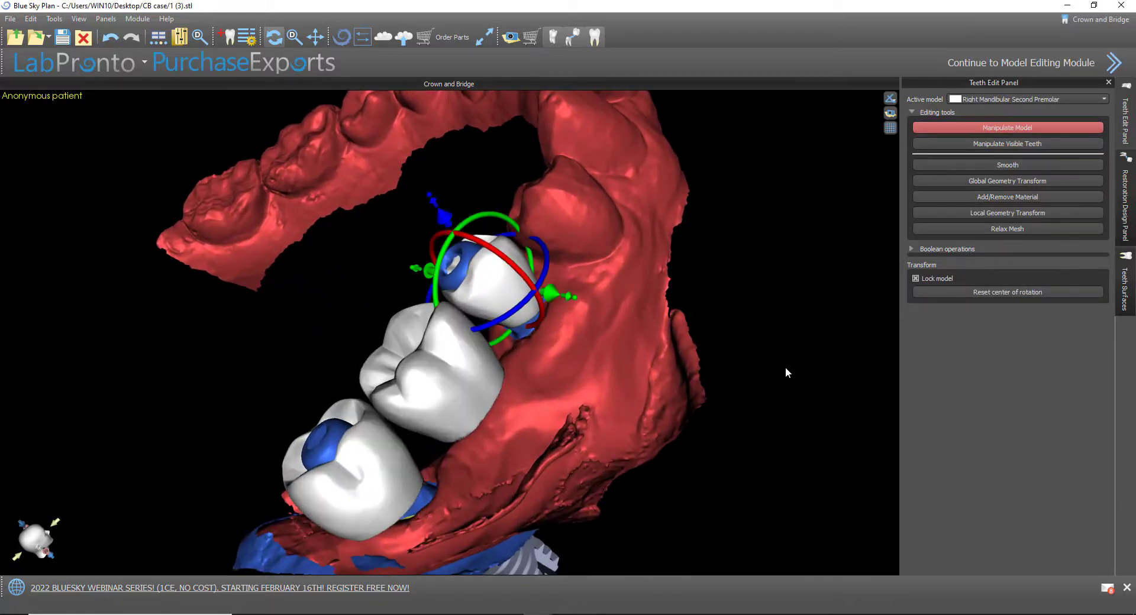
left_click_drag(786, 368, 586, 495)
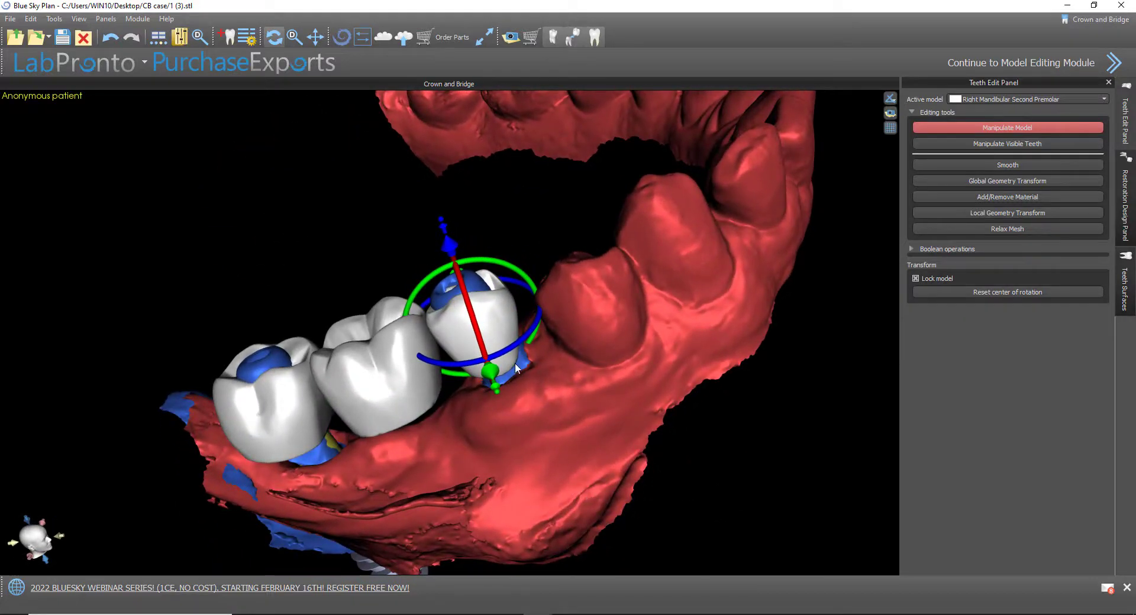
right_click(584, 334)
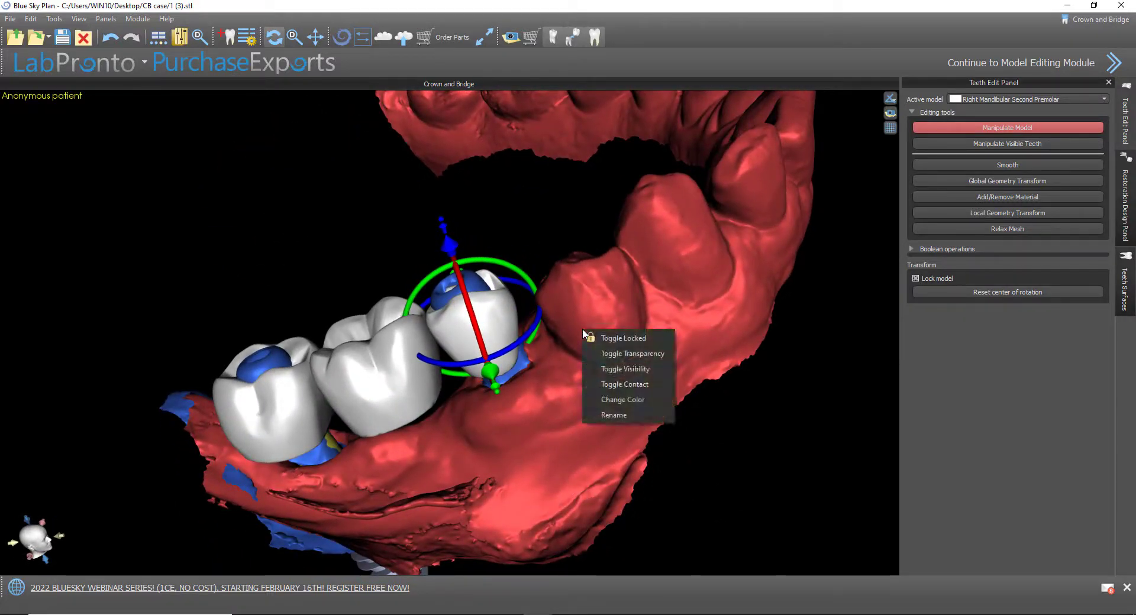
left_click(602, 355)
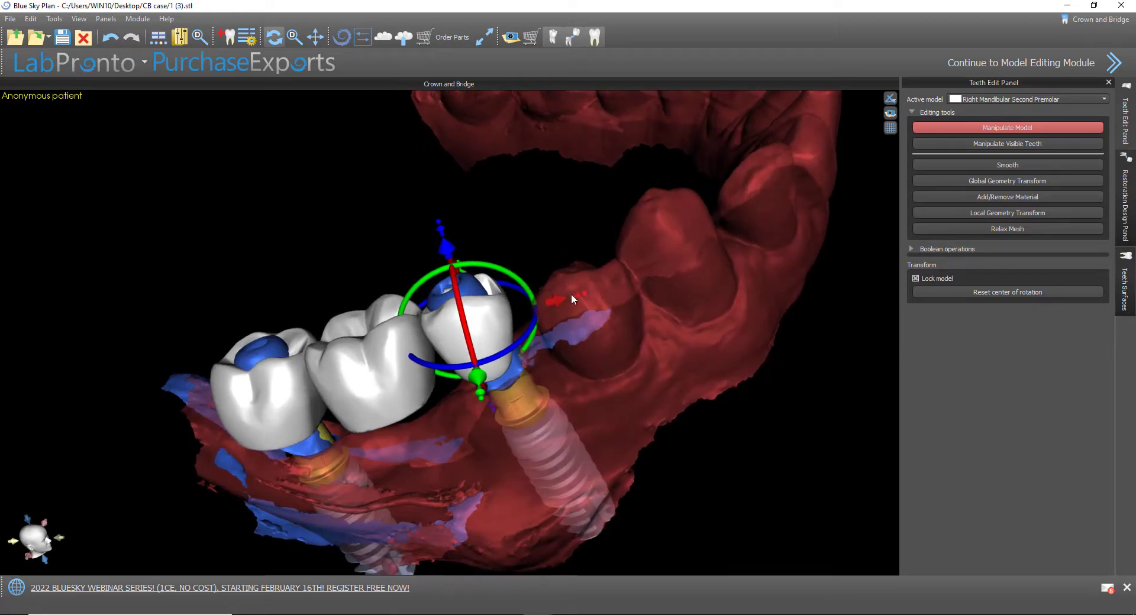
Widen the second premolar toward the neighbouring natural tooth and adjust its rotation over the implant
left_click_drag(586, 299, 604, 297)
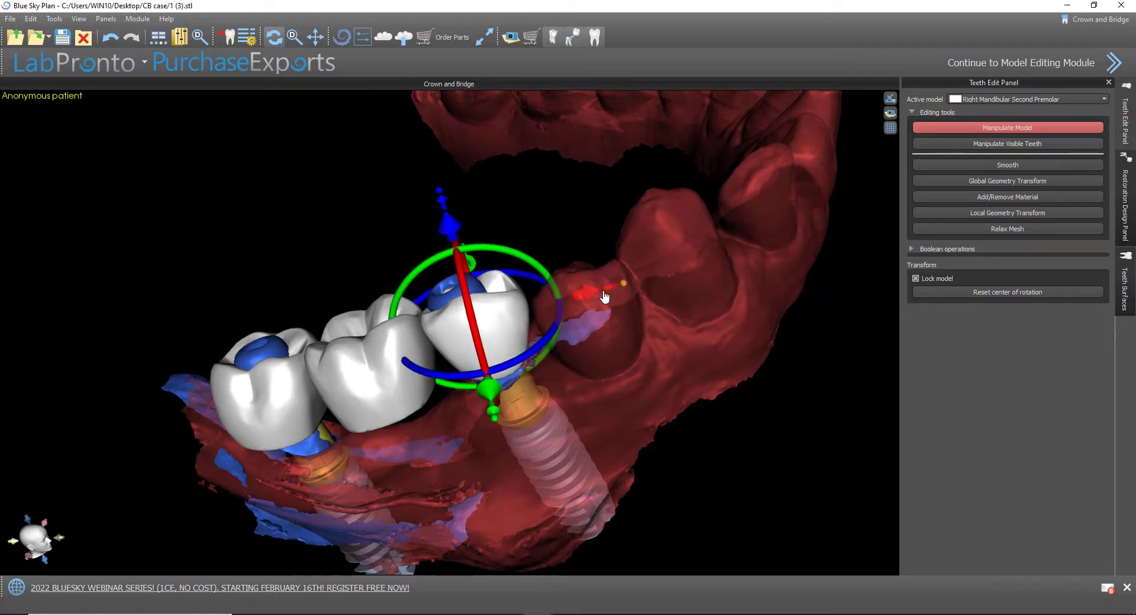
left_click_drag(541, 275, 591, 286)
left_click_drag(463, 472, 476, 325)
left_click(476, 325)
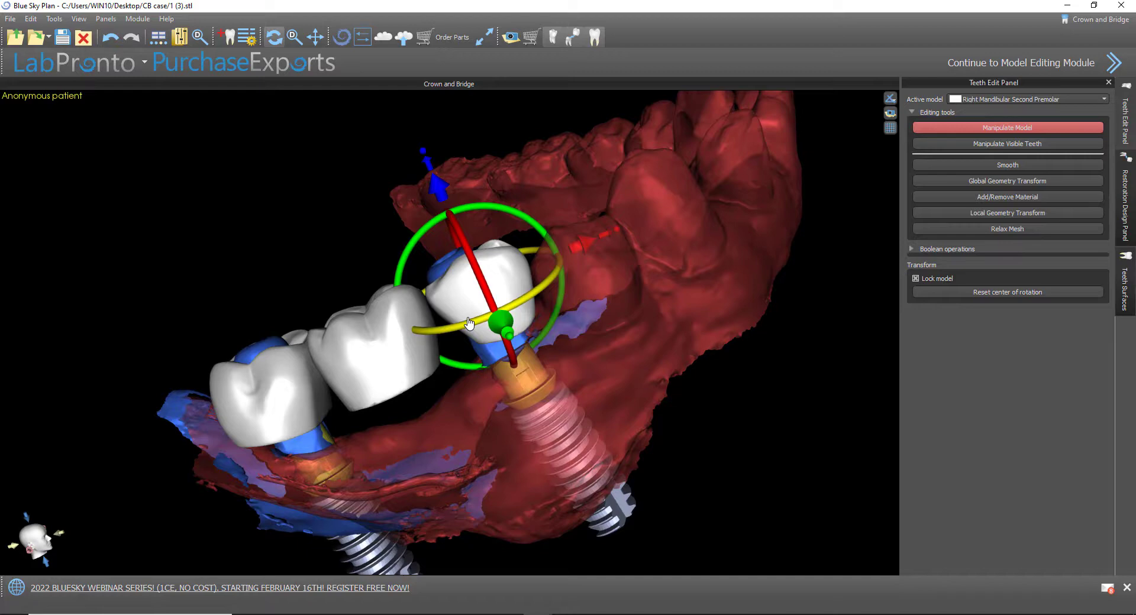
Select the first molar and make it transparent
left_click(381, 355)
left_click(381, 356)
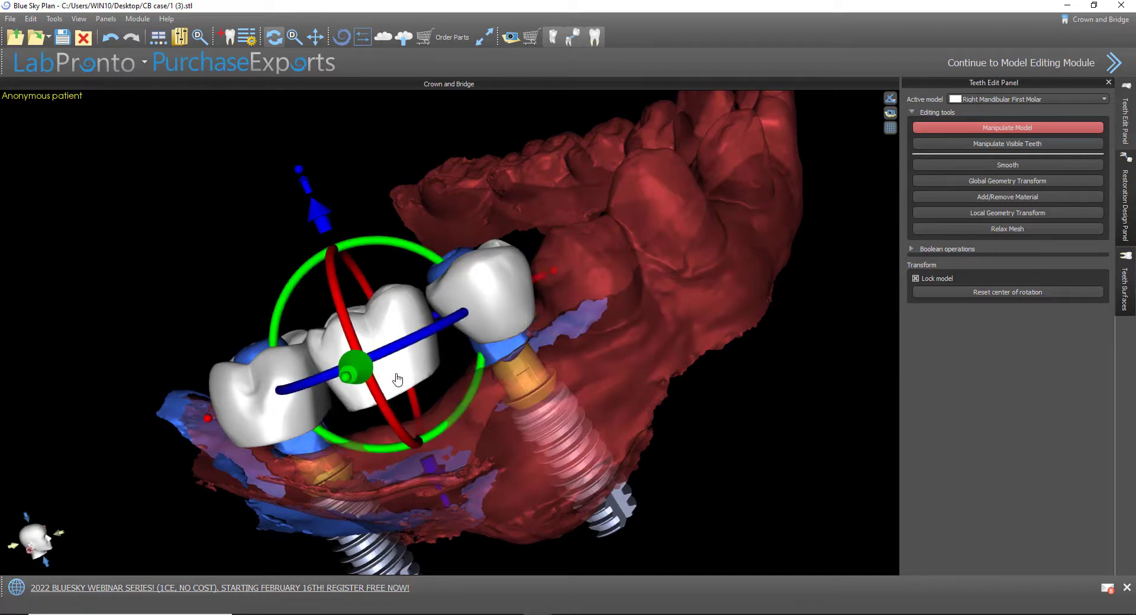
right_click(400, 316)
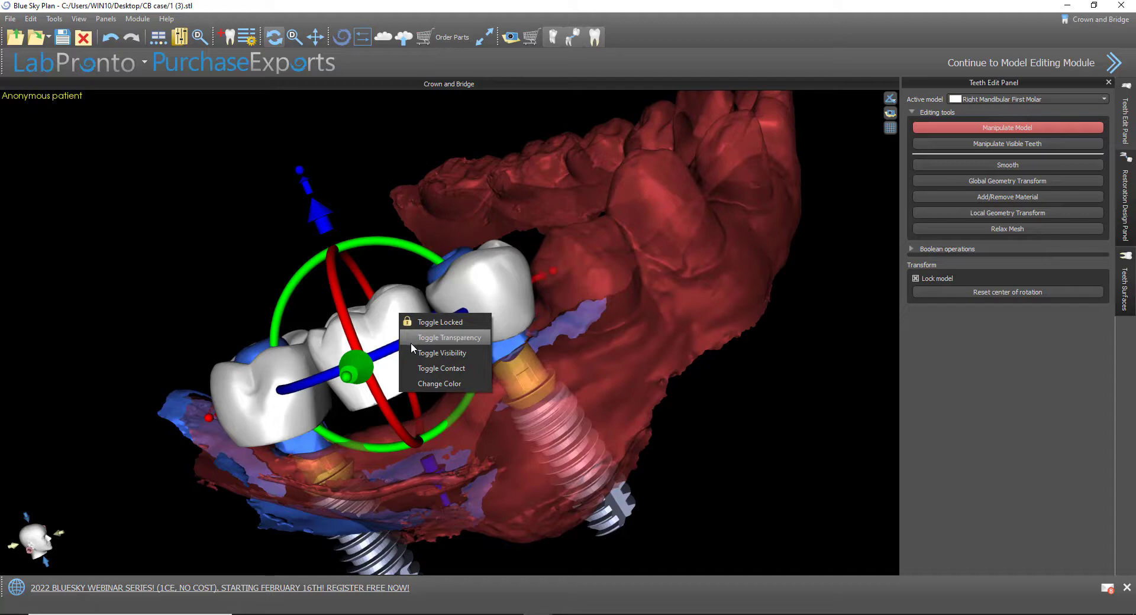
left_click(411, 343)
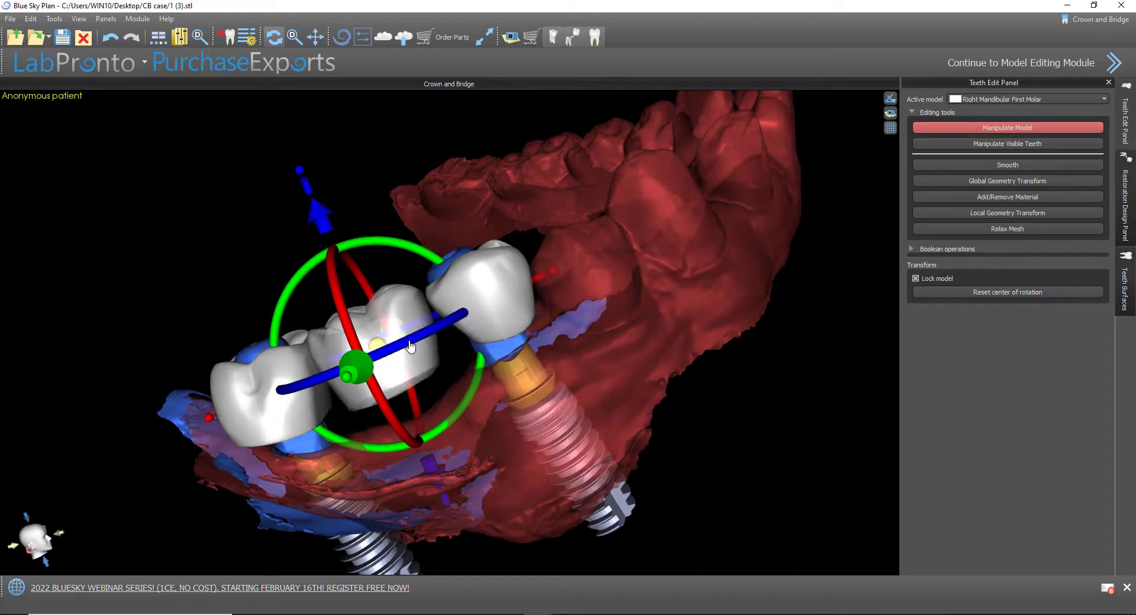
Select the second premolar and widen it backward toward the transparent first molar
left_click(475, 310)
right_click_drag(265, 458, 392, 395)
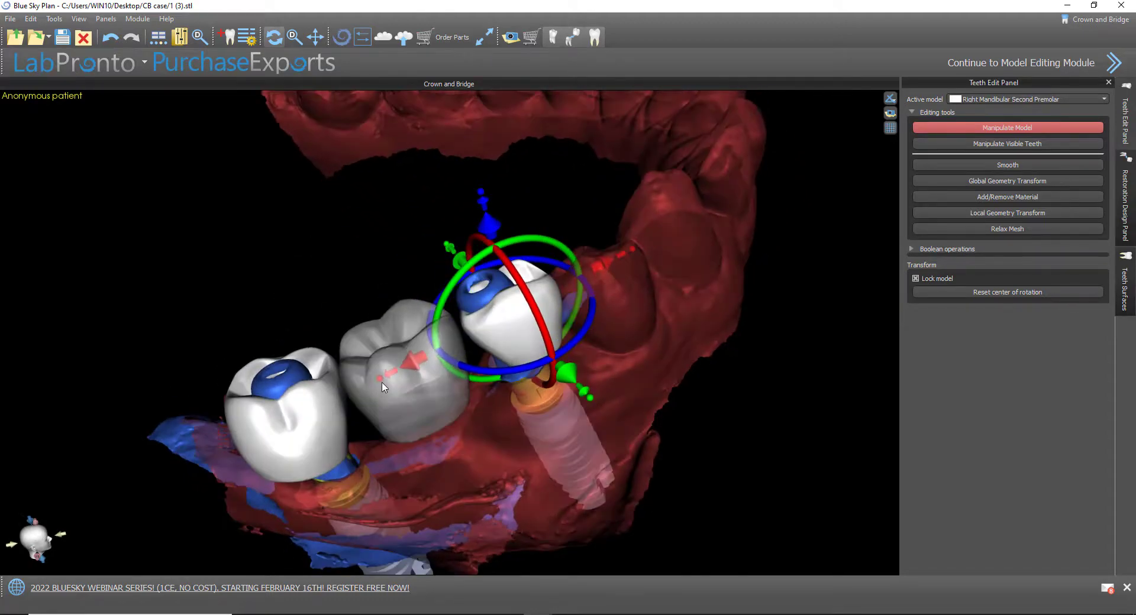
left_click_drag(379, 380, 363, 389)
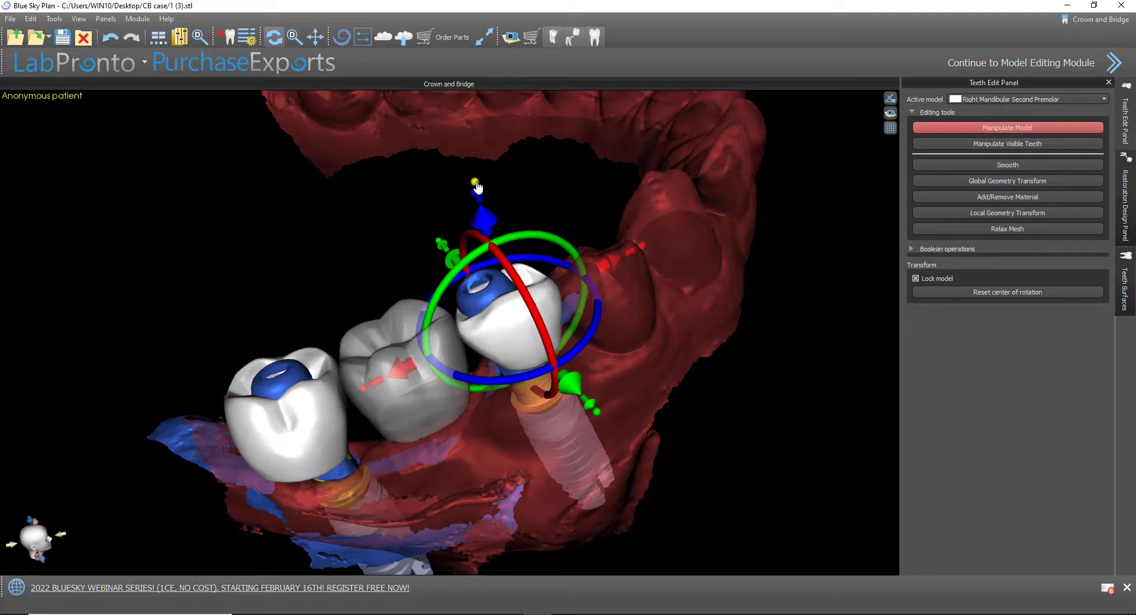
left_click_drag(751, 398, 710, 409)
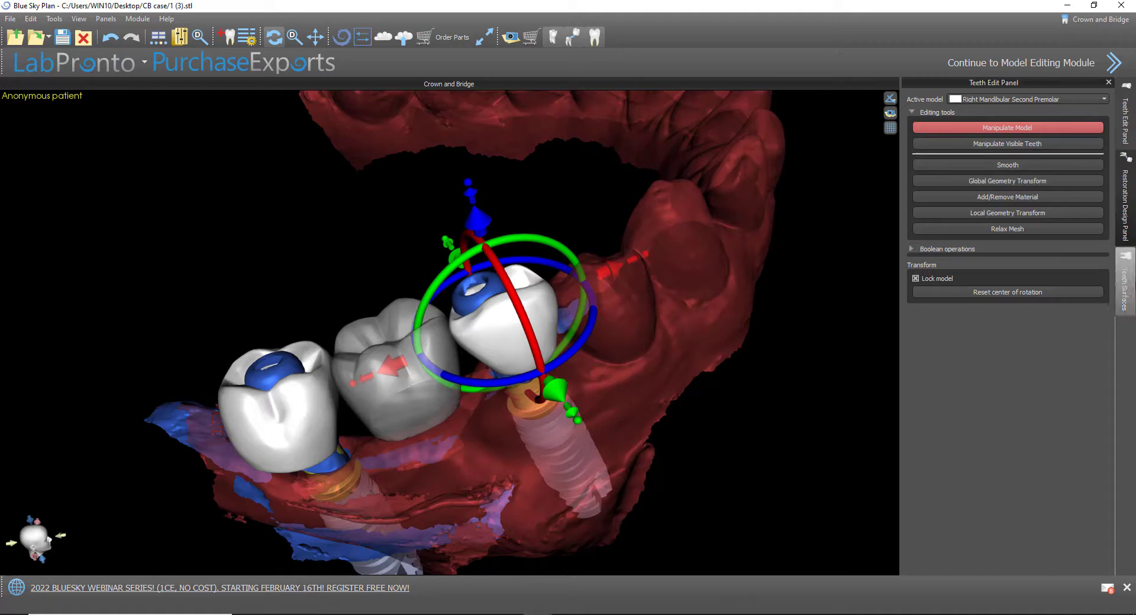
Hide the scan bodies to examine the teeth over the implants, and show them again
left_click(1123, 284)
left_click(1029, 205)
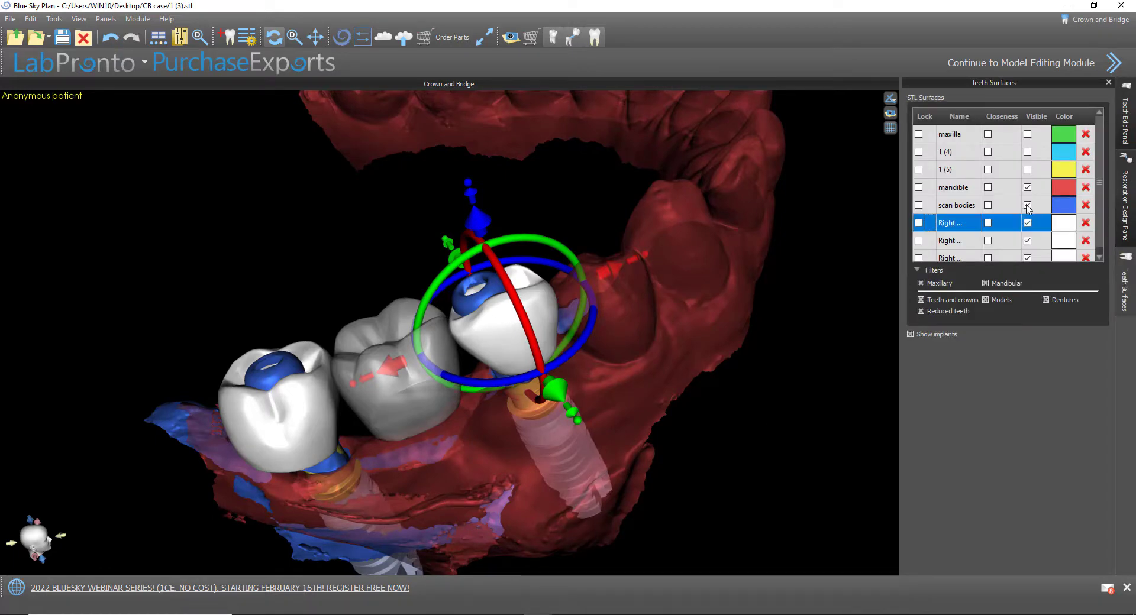
left_click_drag(817, 400, 777, 490)
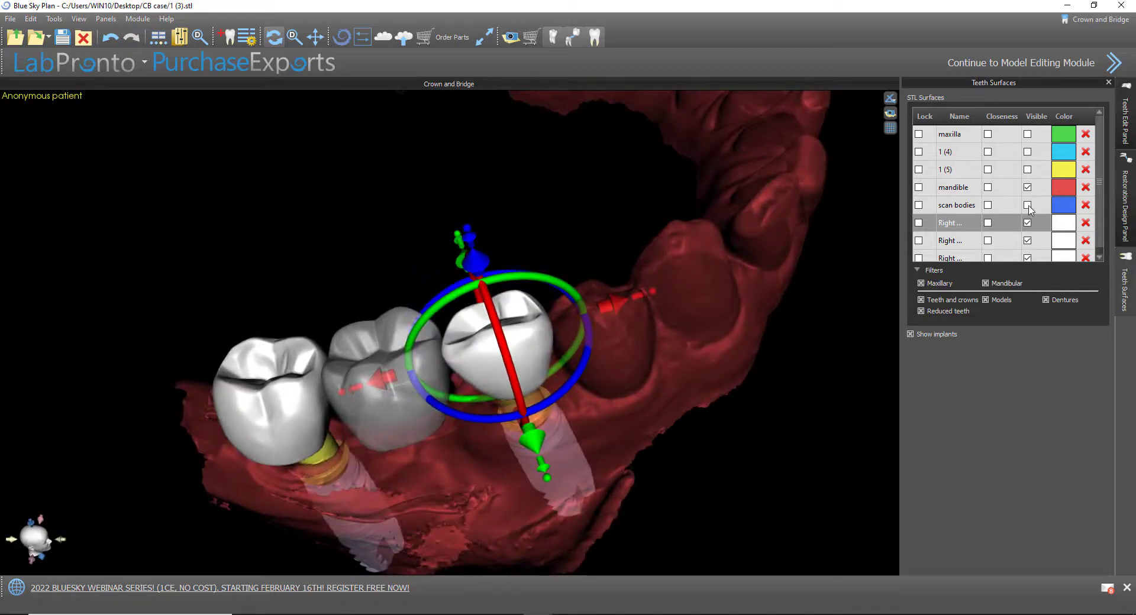
left_click(1029, 206)
left_click_drag(125, 510, 148, 465)
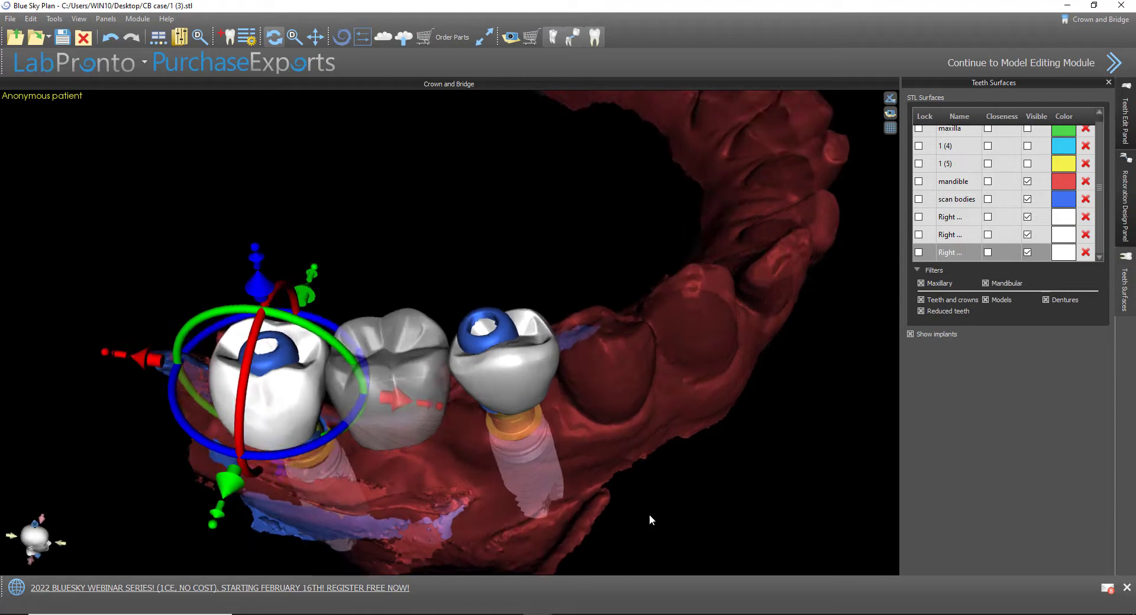
Lower the second premolar, first molar and second molar one by one toward the gum, making the first molar opaque again
left_click_drag(592, 500, 529, 442)
left_click(502, 356)
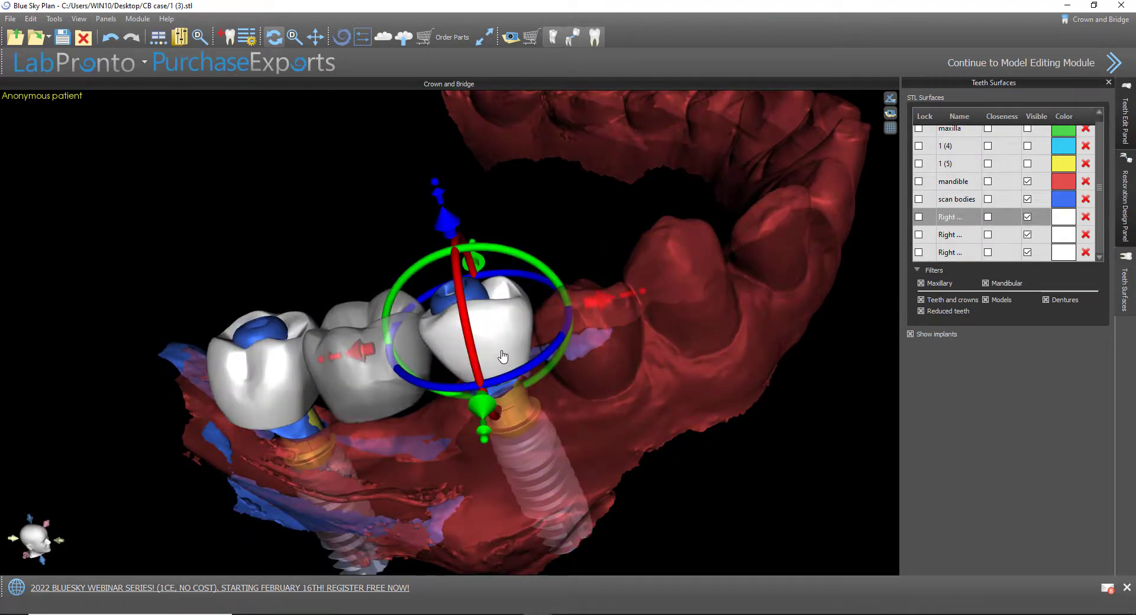
left_click_drag(450, 228, 462, 244)
right_click(353, 343)
left_click(368, 364)
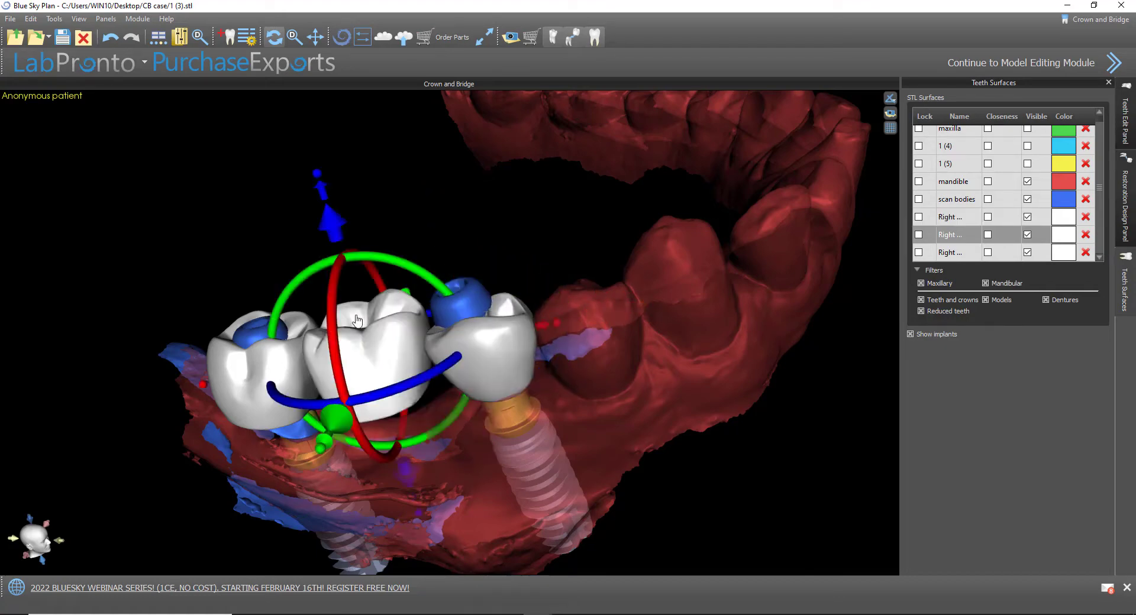
left_click_drag(332, 228, 341, 258)
left_click_drag(102, 454, 306, 407)
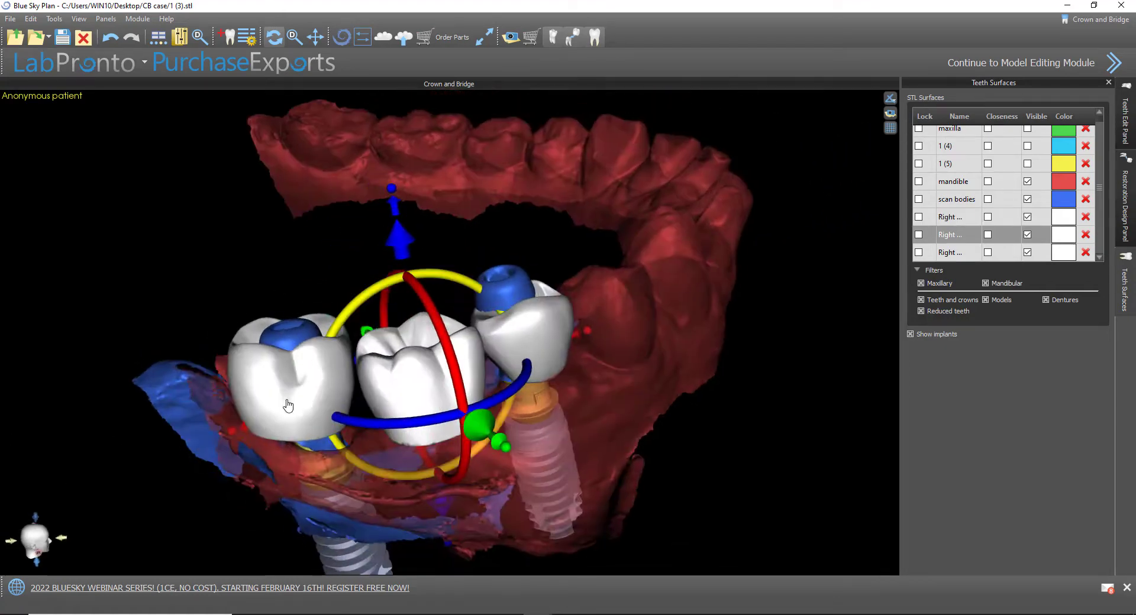
left_click(288, 406)
left_click_drag(290, 253, 306, 279)
Make the first molar transparent and widen the second molar forward toward it
right_click(419, 381)
left_click(496, 400)
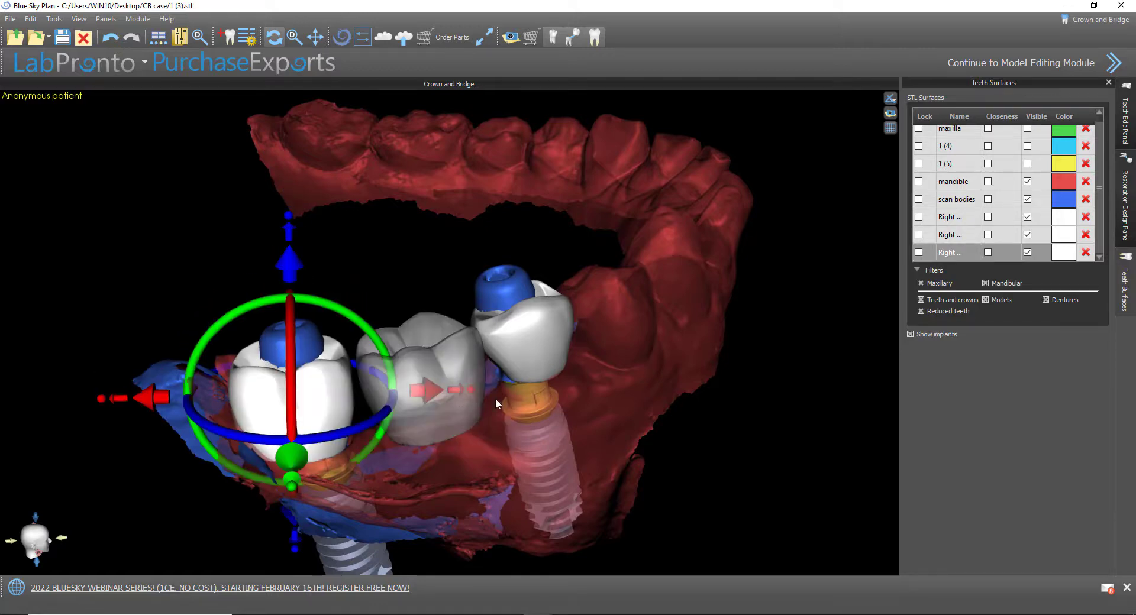
left_click_drag(474, 392, 480, 392)
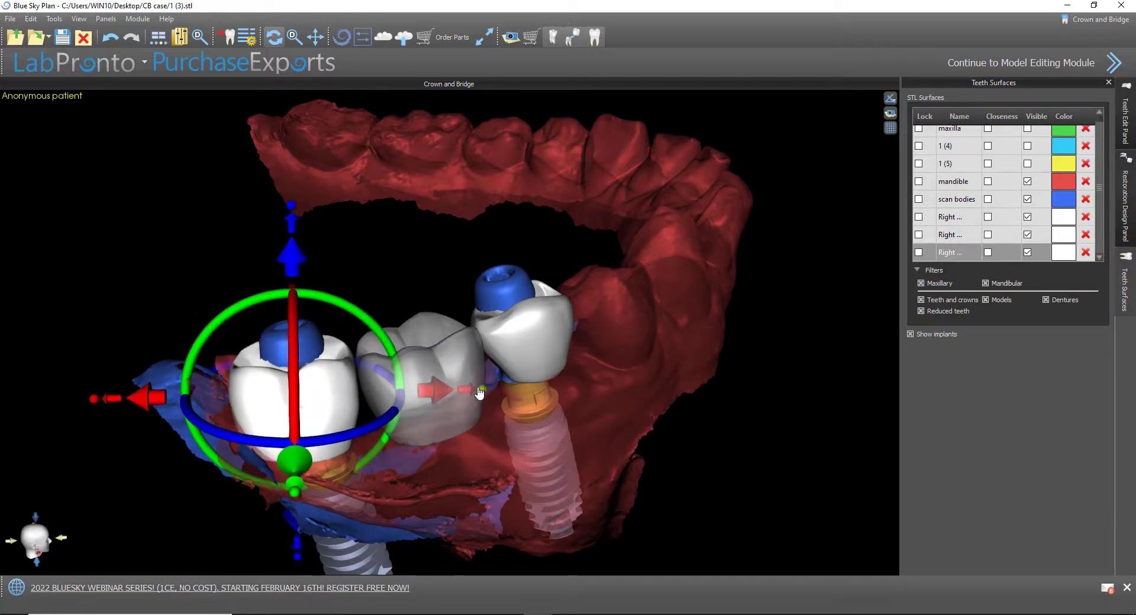
Return to the tooth editing tools, select the second premolar and activate Local Geometry Transform for it
left_click(1125, 205)
left_click(1125, 119)
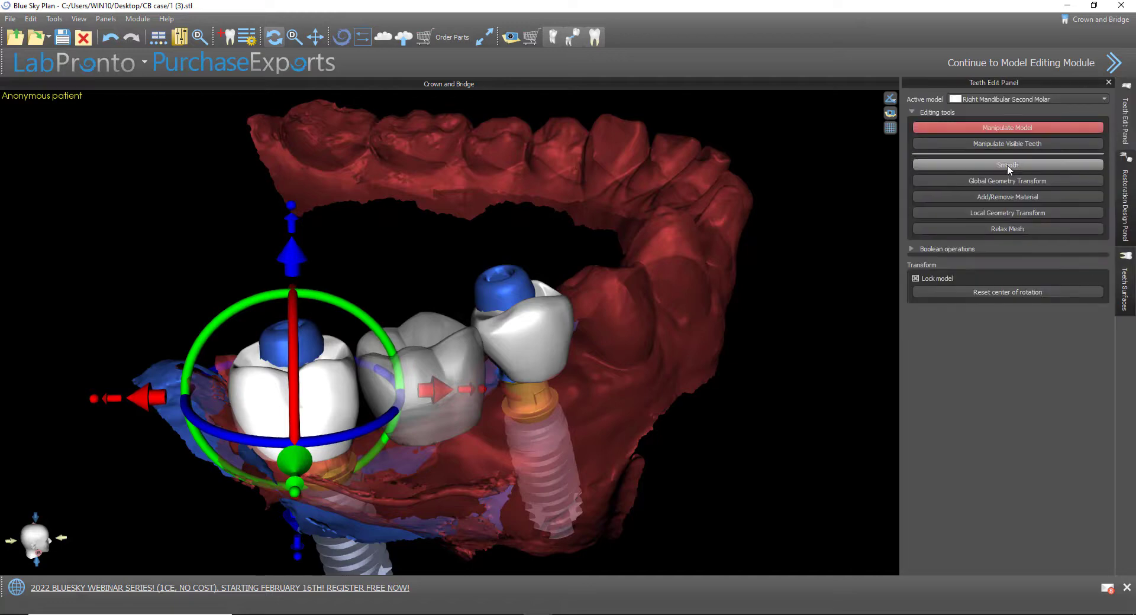
left_click_drag(819, 342, 776, 448)
left_click(520, 362)
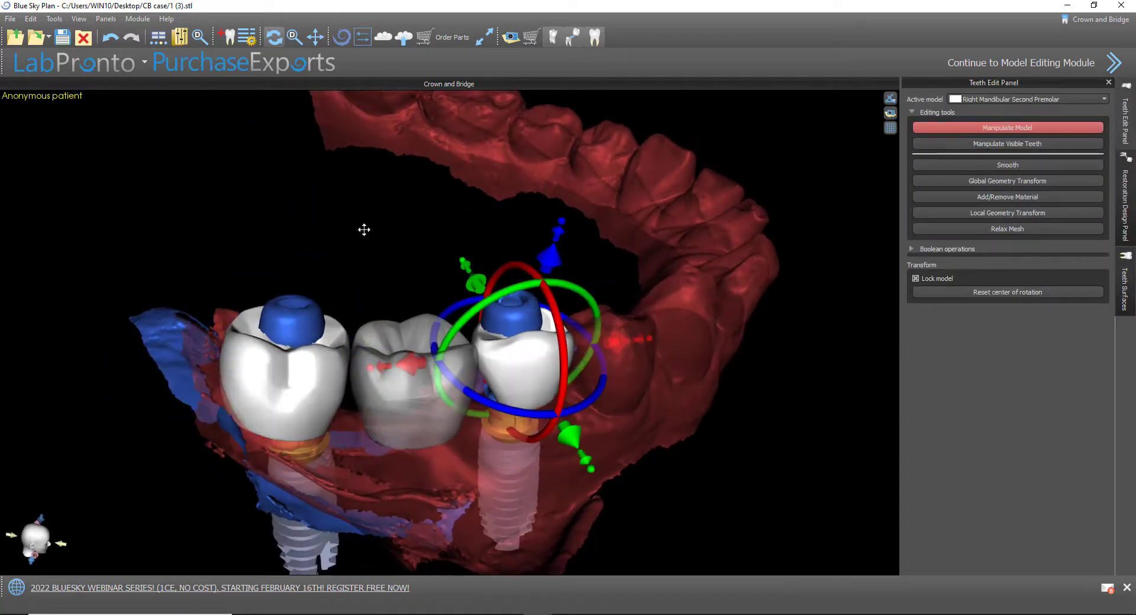
left_click_drag(367, 231, 342, 326)
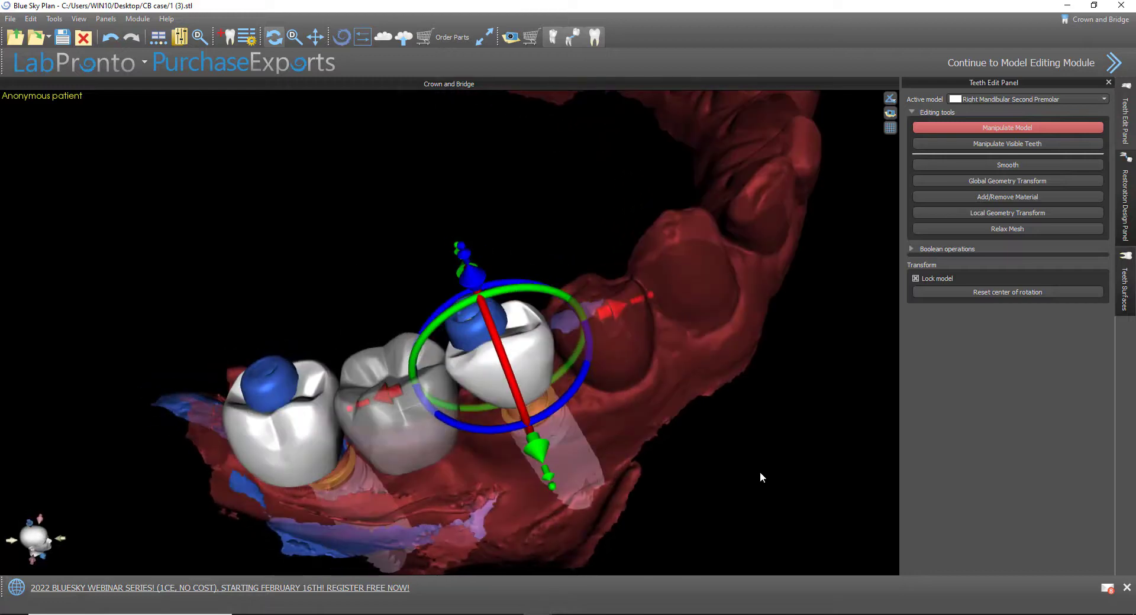
scroll(761, 477, "up", 2)
left_click_drag(843, 300, 809, 366)
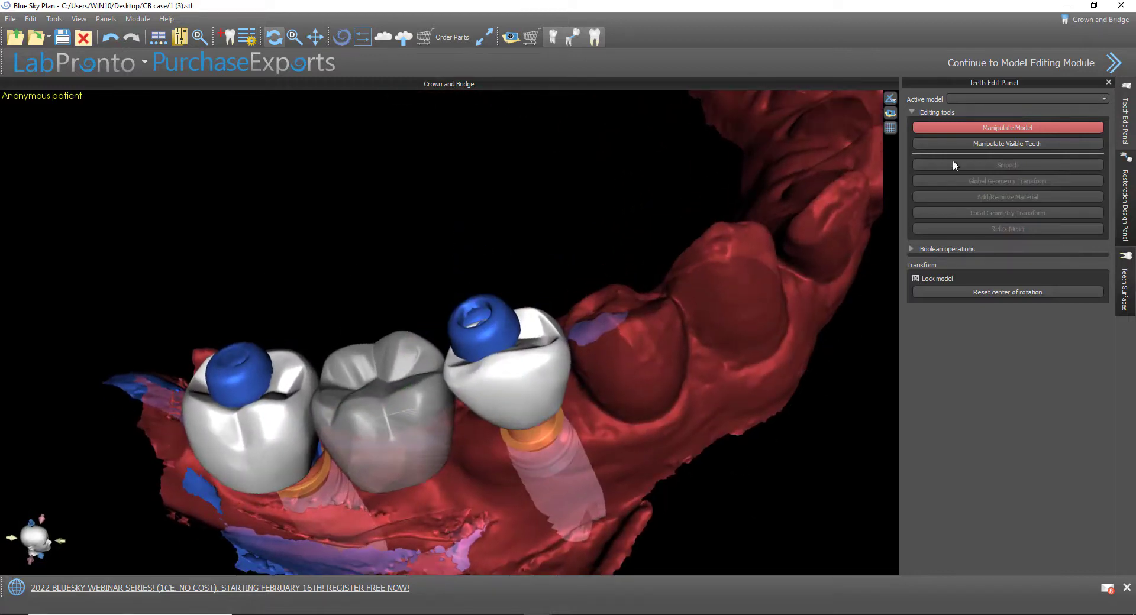
left_click(480, 404)
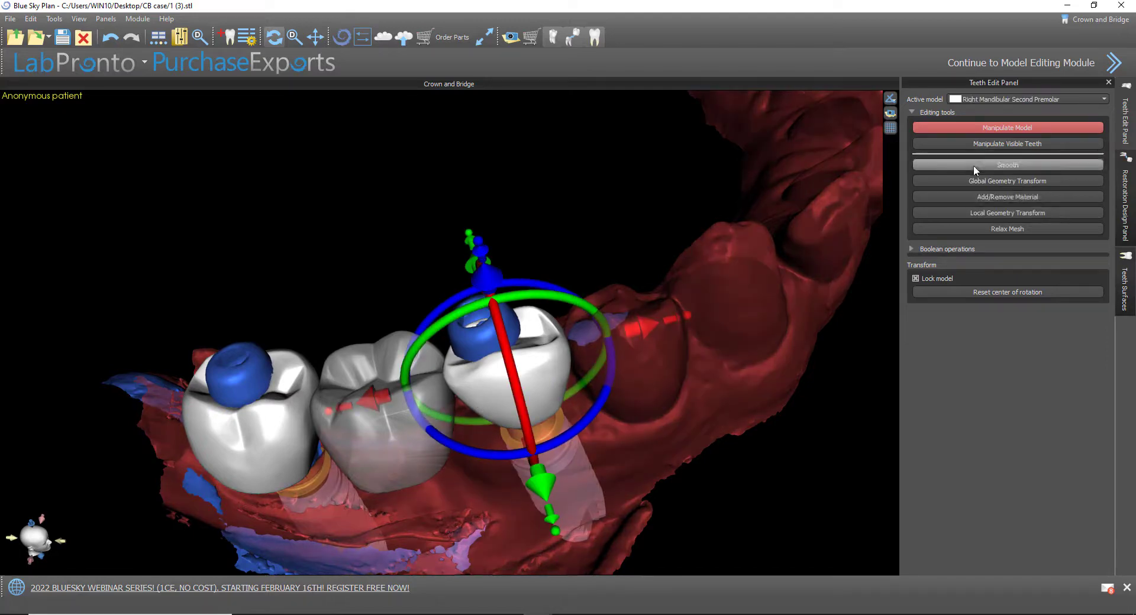
left_click(984, 216)
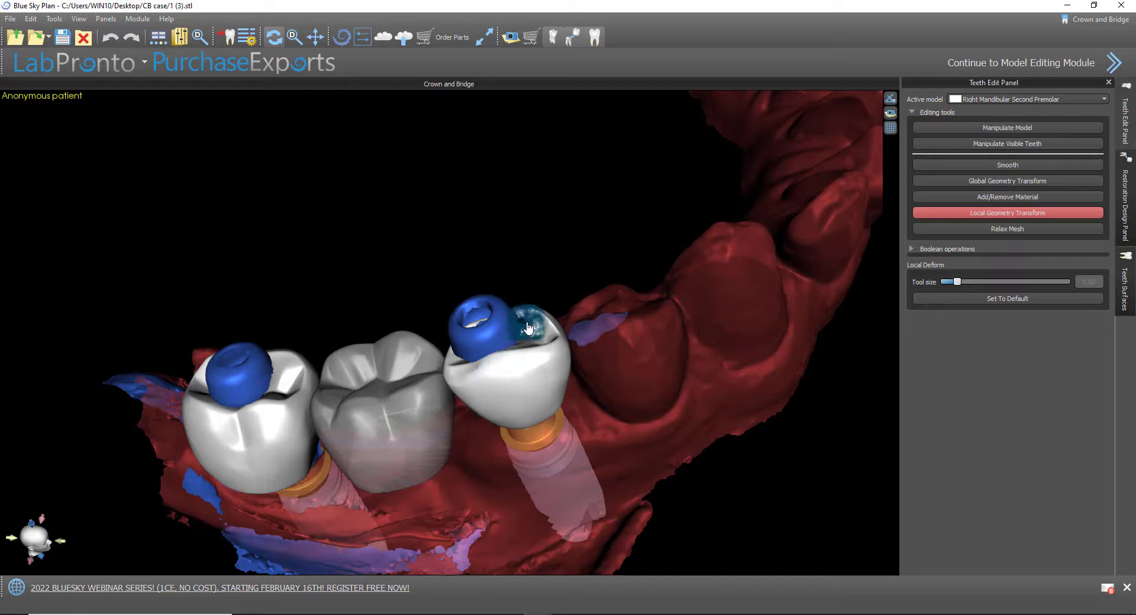
Hide the first molar and work the second premolar's exposed surface near the gum with Add/Remove Material, using a larger and stronger tool
right_click_drag(572, 428, 410, 218)
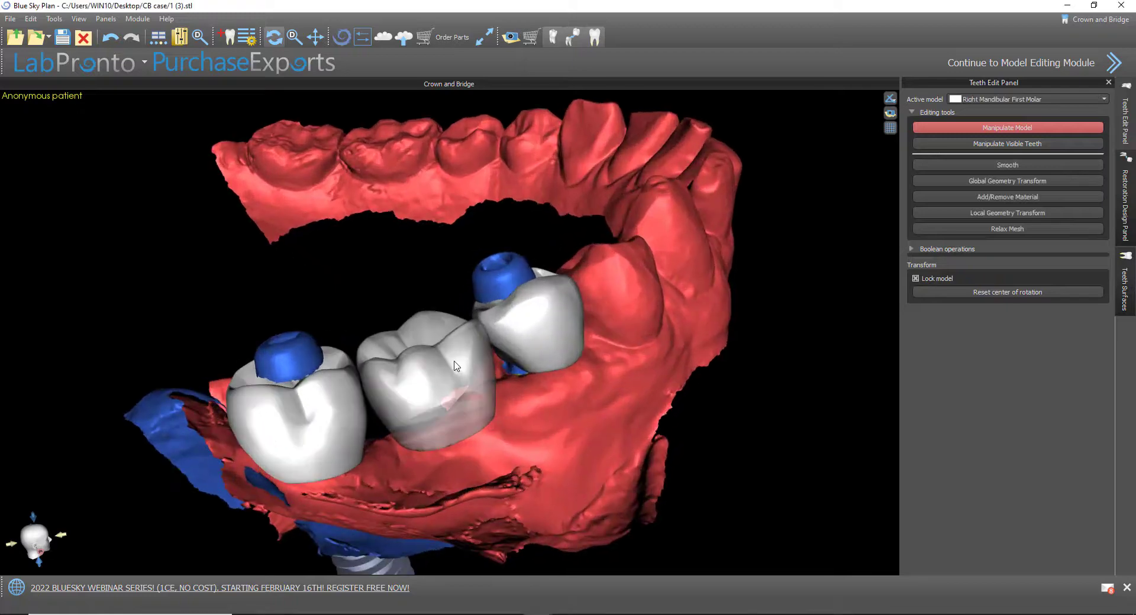
right_click(453, 362)
left_click(478, 404)
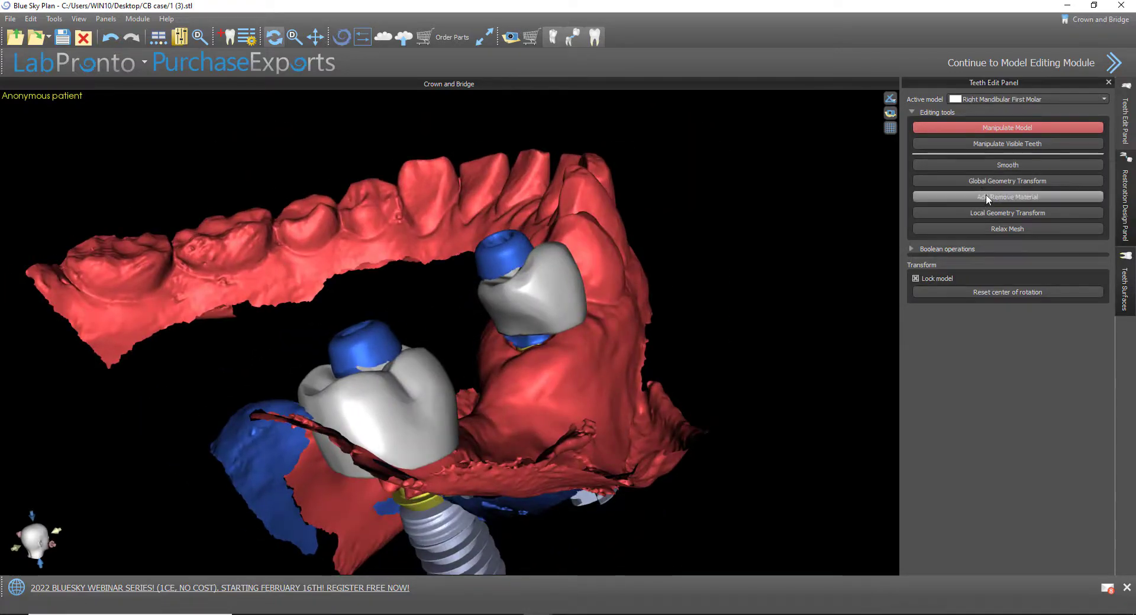
left_click(1006, 197)
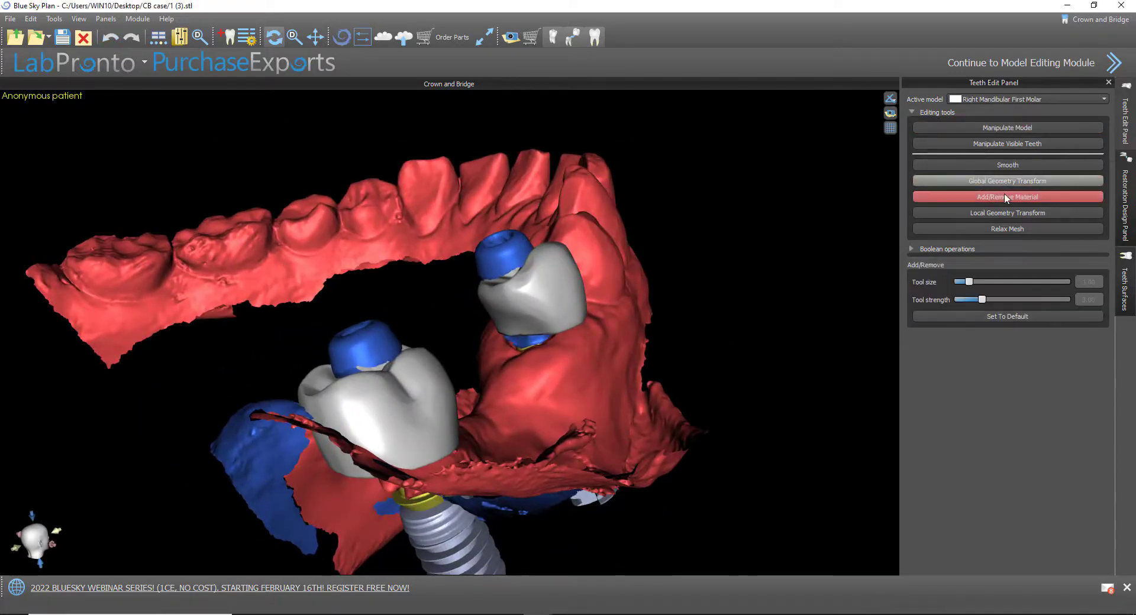
left_click(519, 332)
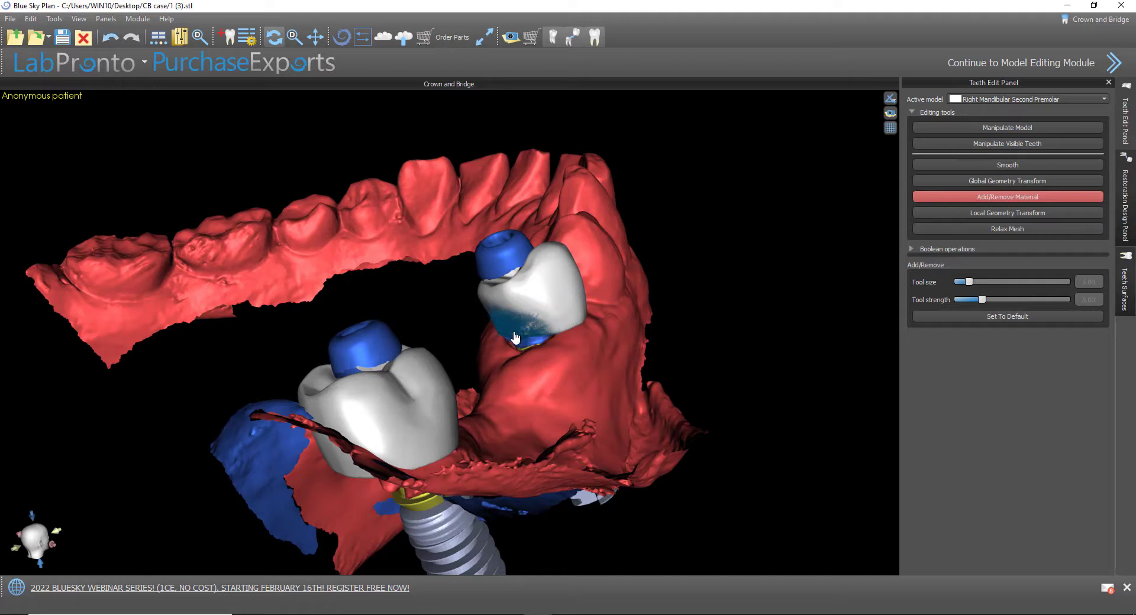
left_click_drag(512, 332, 509, 326)
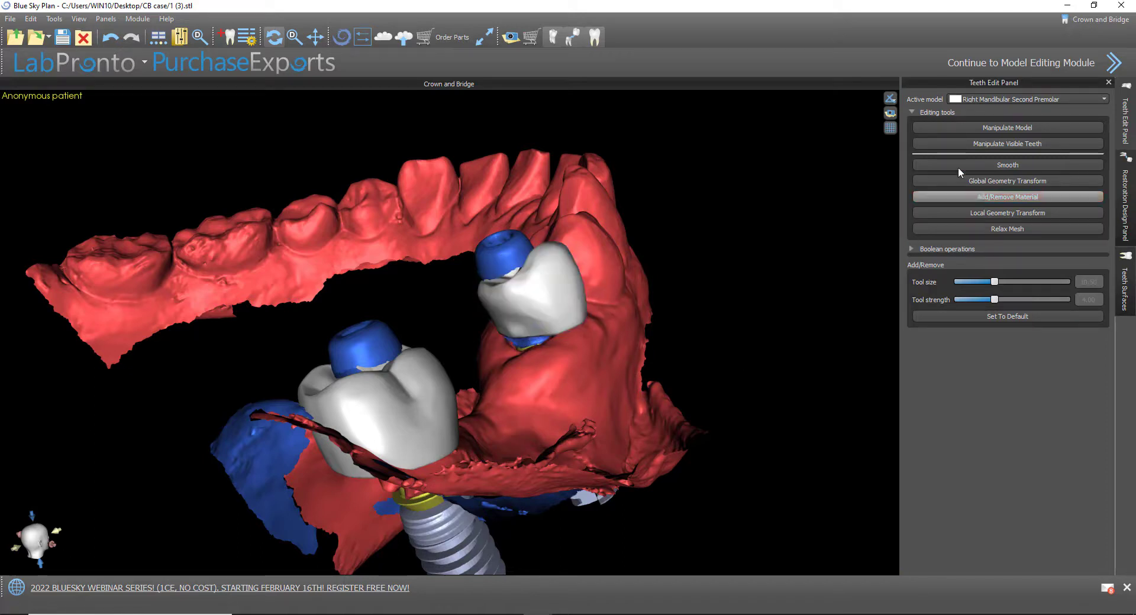
Reshape the second premolar's surface facing the first molar gap with Local Geometry Transform
left_click(1002, 210)
right_click_drag(627, 367, 521, 378)
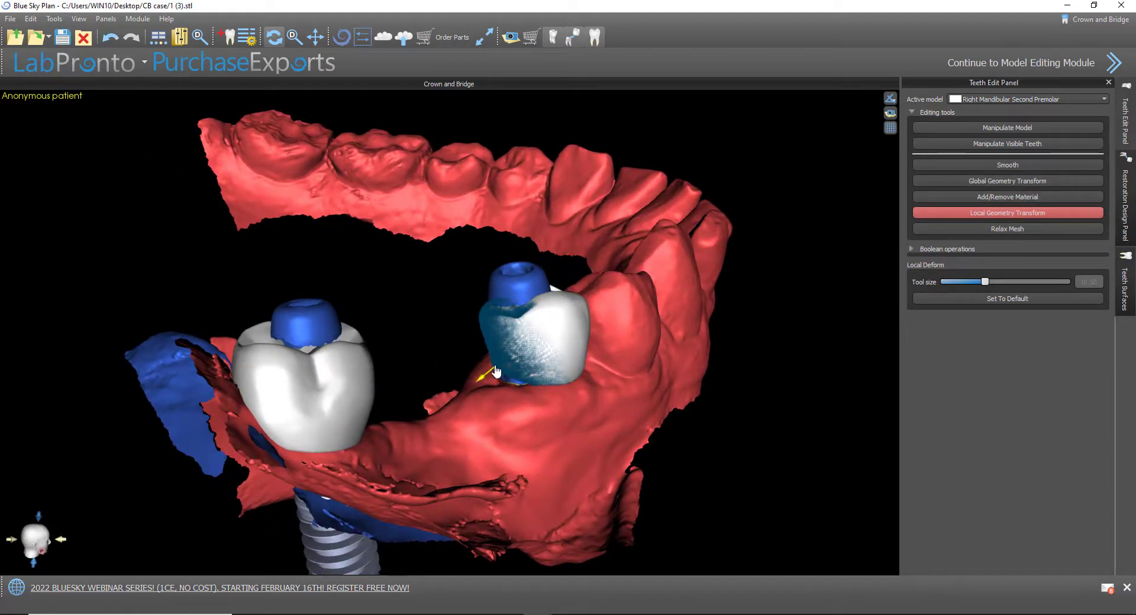
right_click_drag(515, 434, 521, 460)
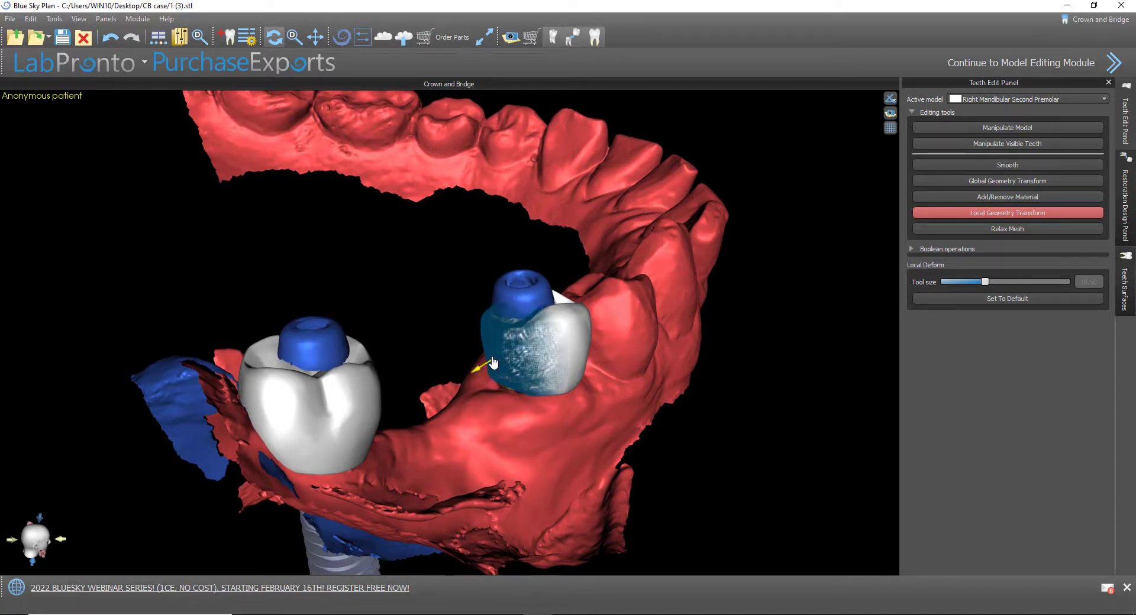
left_click_drag(523, 449, 496, 405)
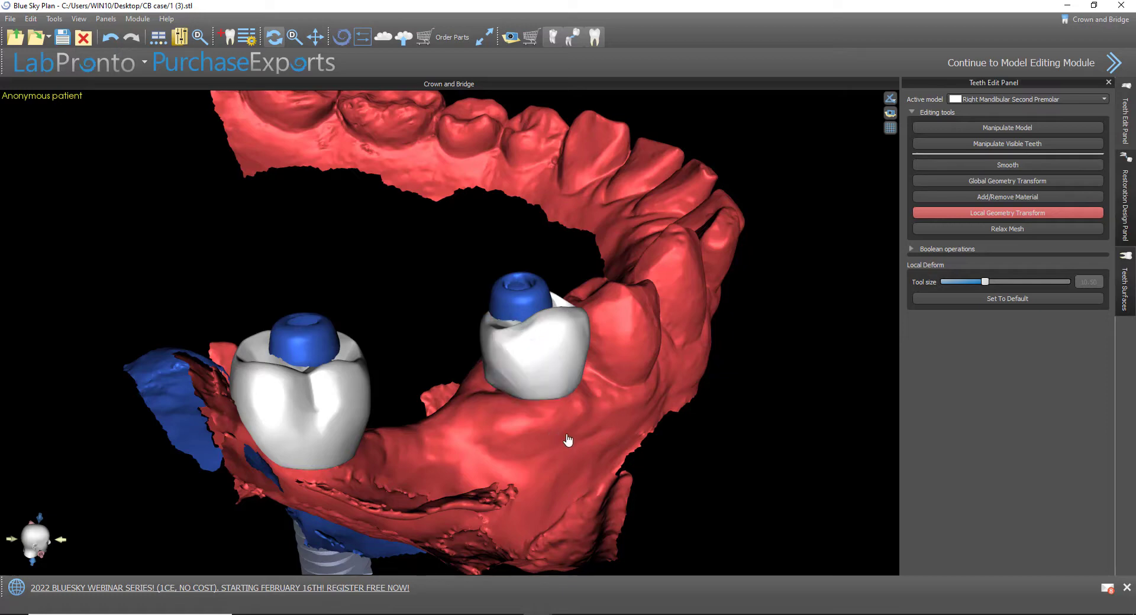
mouse_move(568, 439)
left_mouse_down()
mouse_move(546, 454)
mouse_move(570, 414)
mouse_move(616, 407)
mouse_move(512, 393)
mouse_move(586, 430)
mouse_move(507, 456)
mouse_move(896, 215)
left_mouse_up()
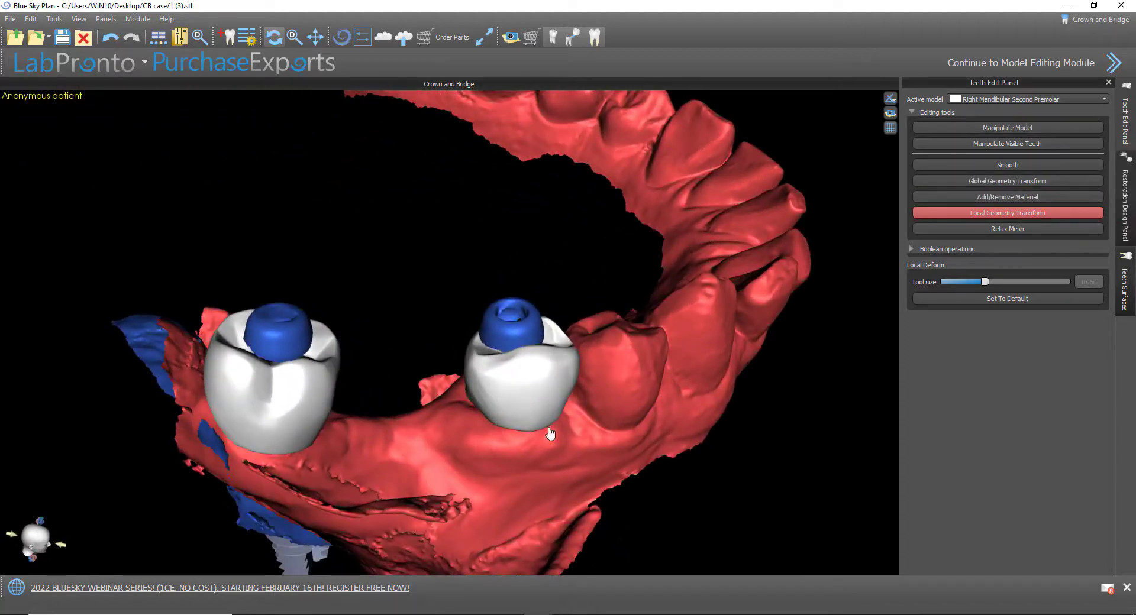
Show the first molar again and make it opaque
left_click(1125, 287)
left_click(1023, 242)
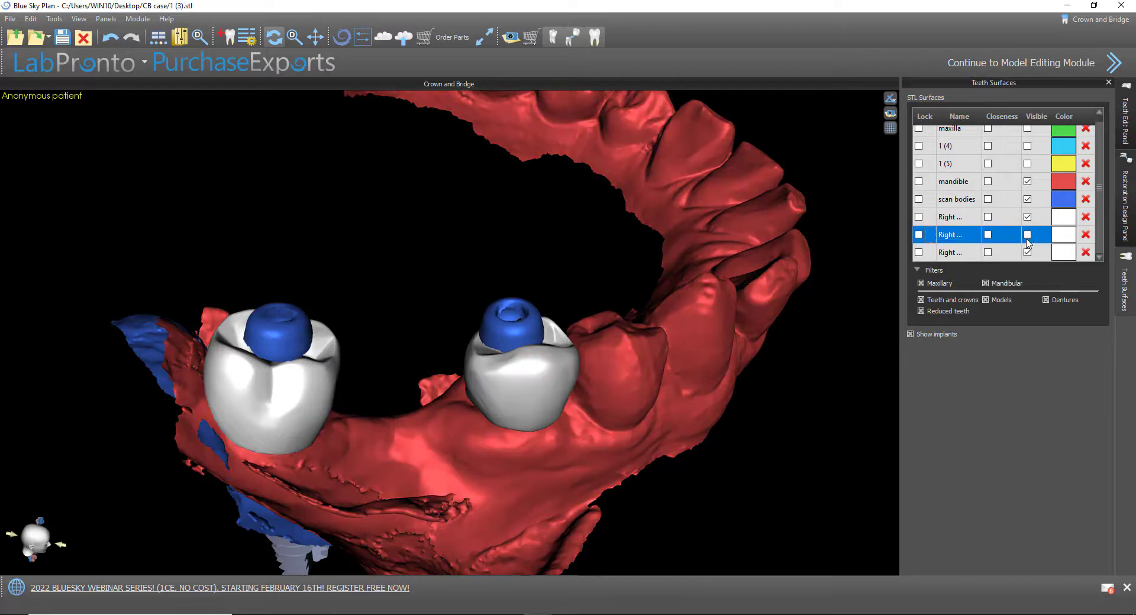
left_click(1027, 235)
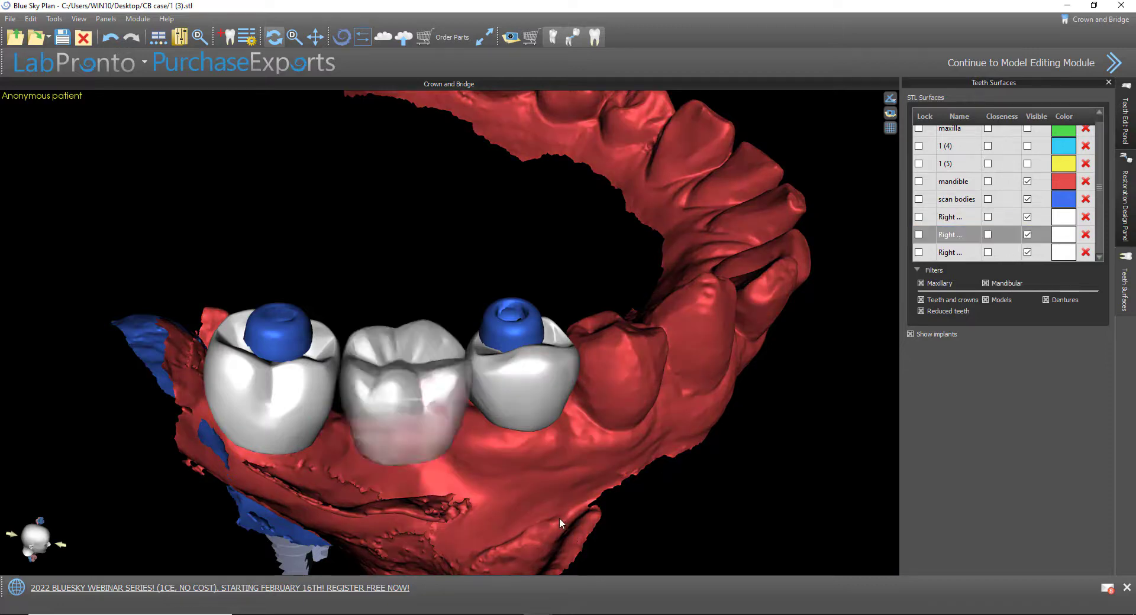
left_click_drag(559, 517, 483, 415)
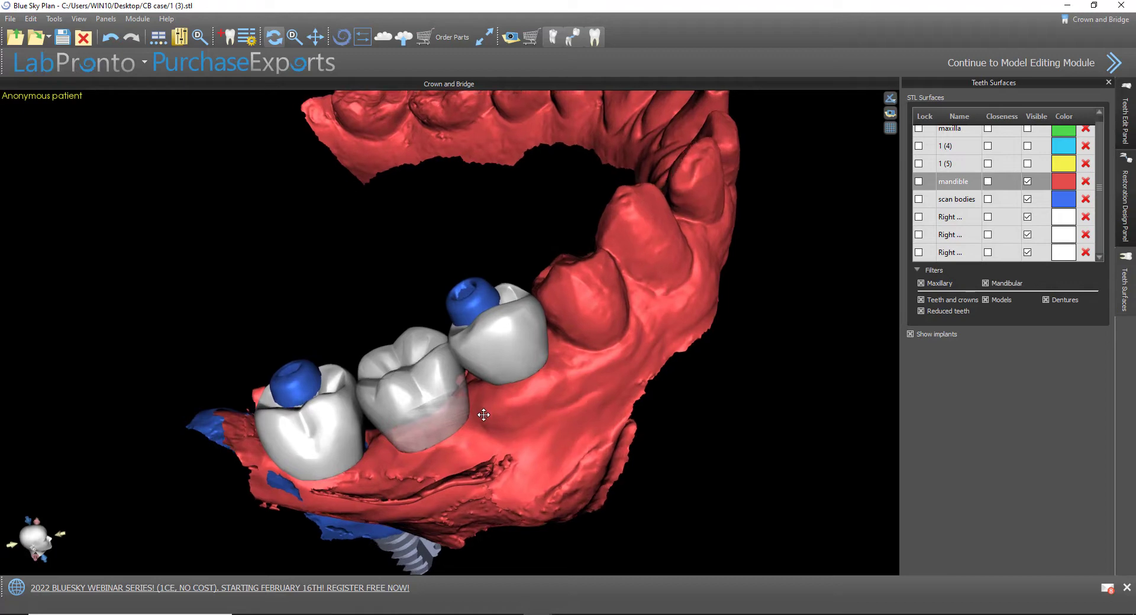
left_click(515, 353)
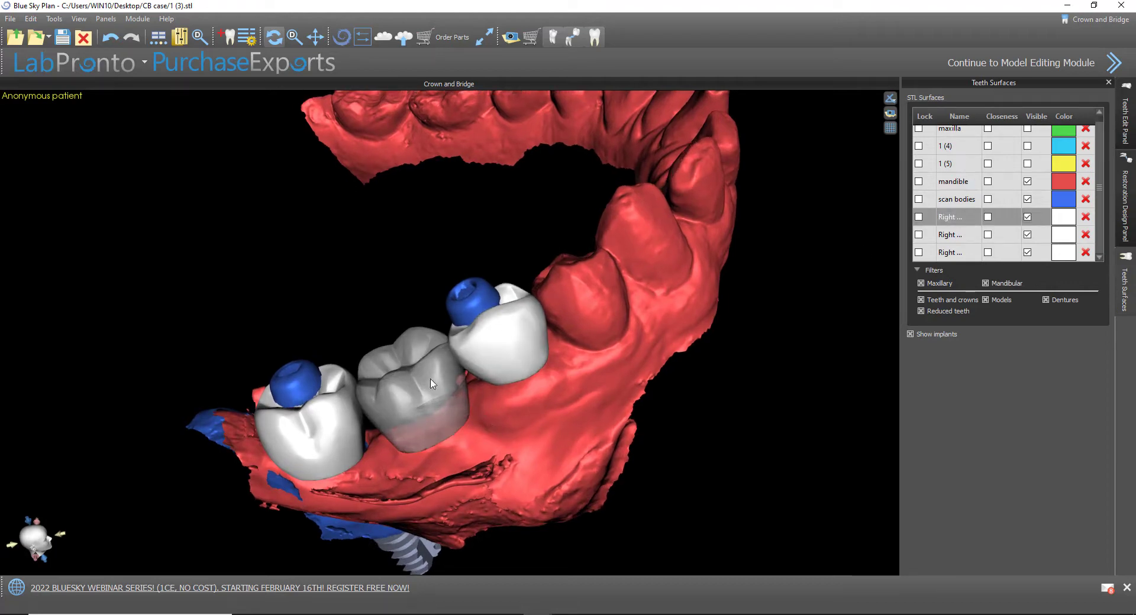
right_click(431, 380)
left_click(447, 396)
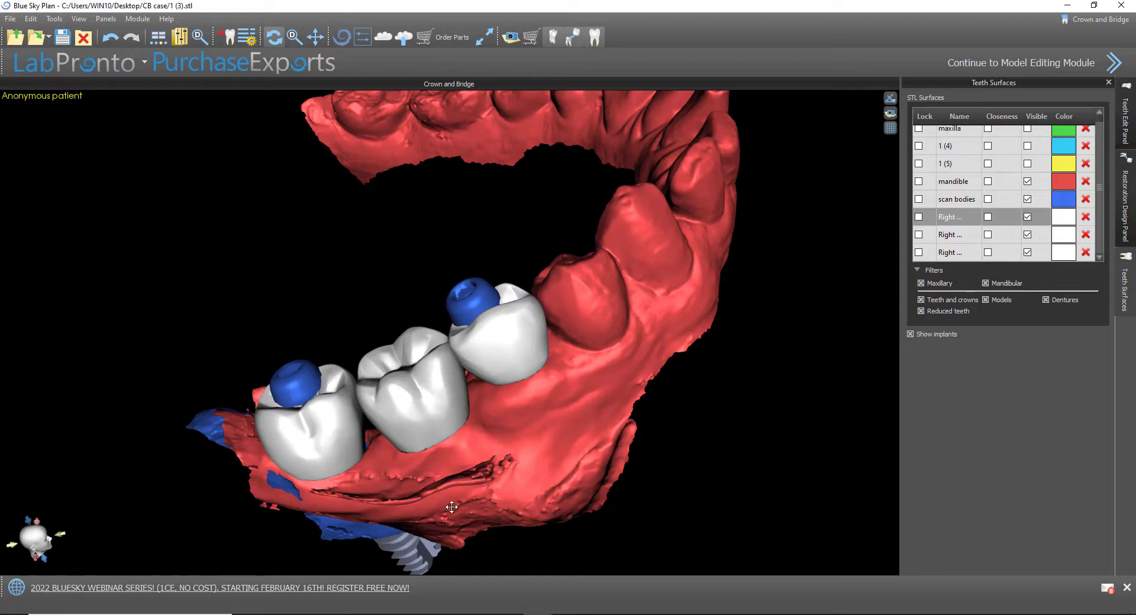
Show the maxilla and hide the scan bodies to examine where the three teeth penetrate the opposing arch
left_click_drag(452, 507, 513, 513)
left_click_drag(340, 267, 421, 495)
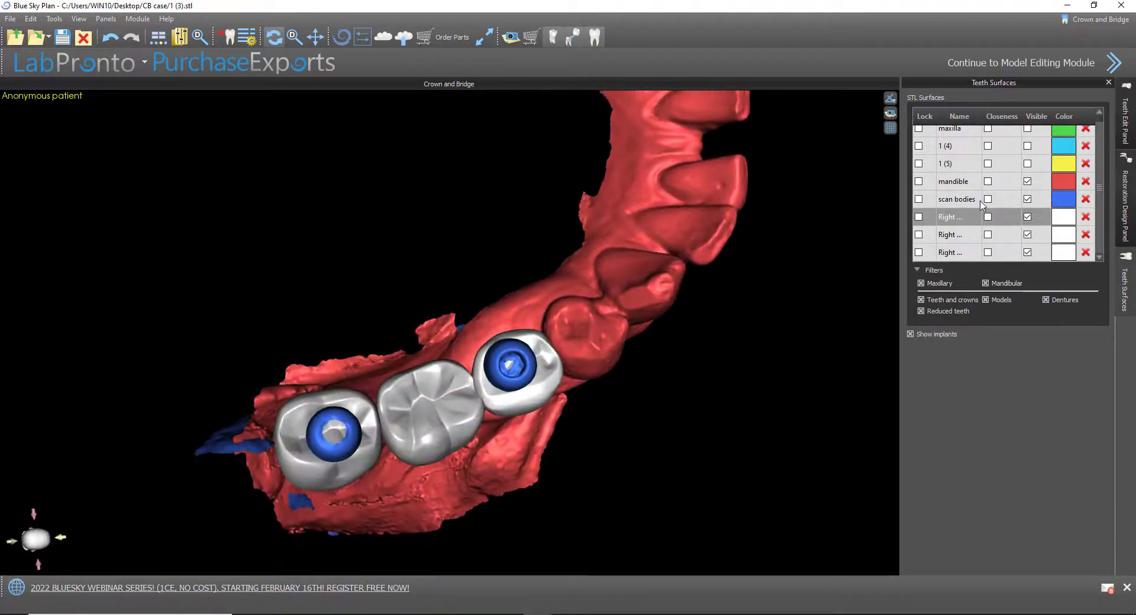
scroll(980, 194, "up", 1)
left_click(988, 135)
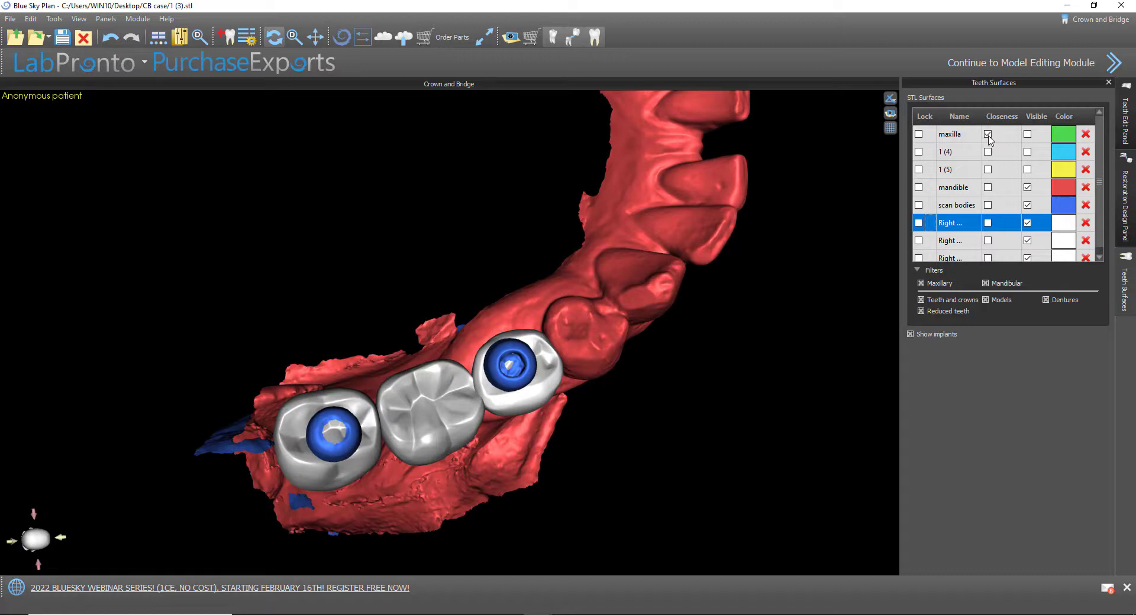
left_click(1027, 135)
left_click_drag(643, 513, 487, 374)
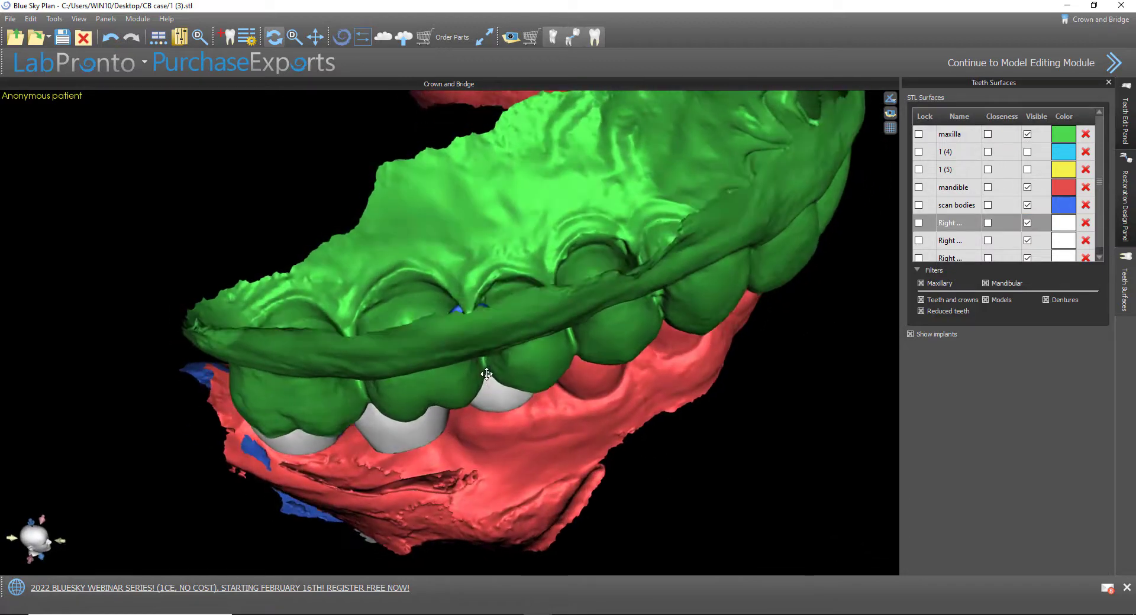
left_click(1028, 205)
left_click_drag(507, 245, 559, 357)
left_click_drag(496, 497, 456, 518)
Lower the second premolar, first molar and second molar one by one away from the maxilla with Manipulate Model
left_click(1126, 236)
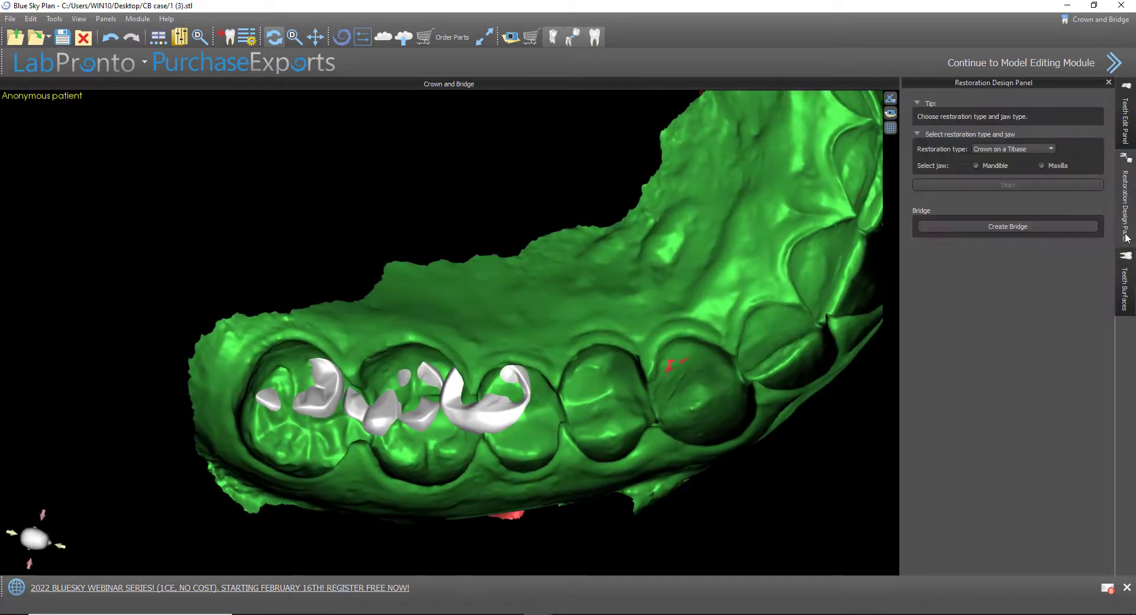
left_click(1133, 129)
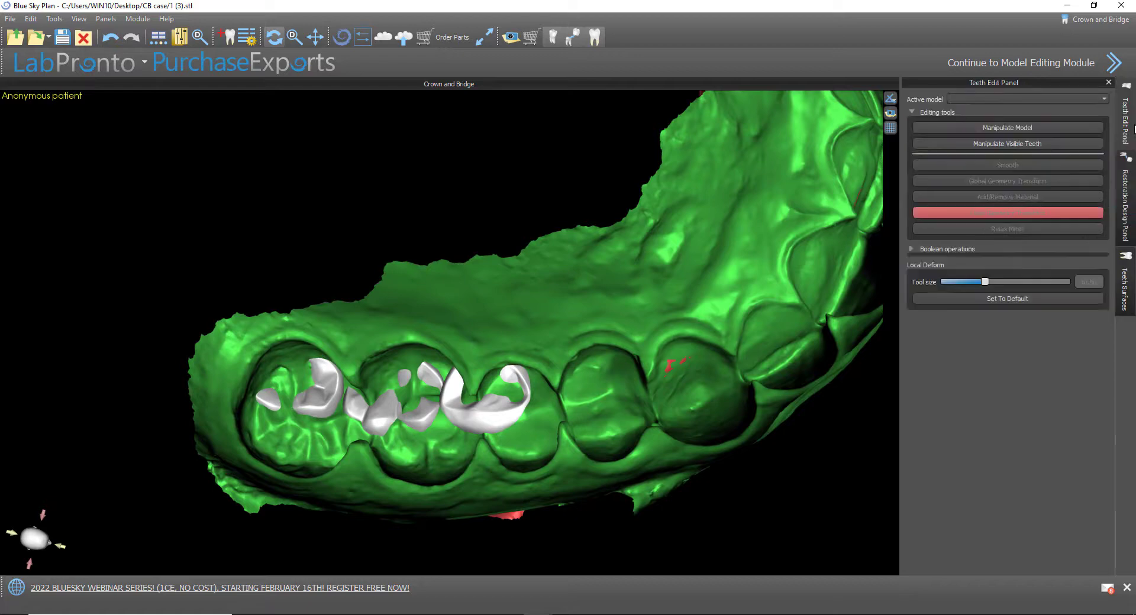
left_click(1052, 127)
left_click(514, 417)
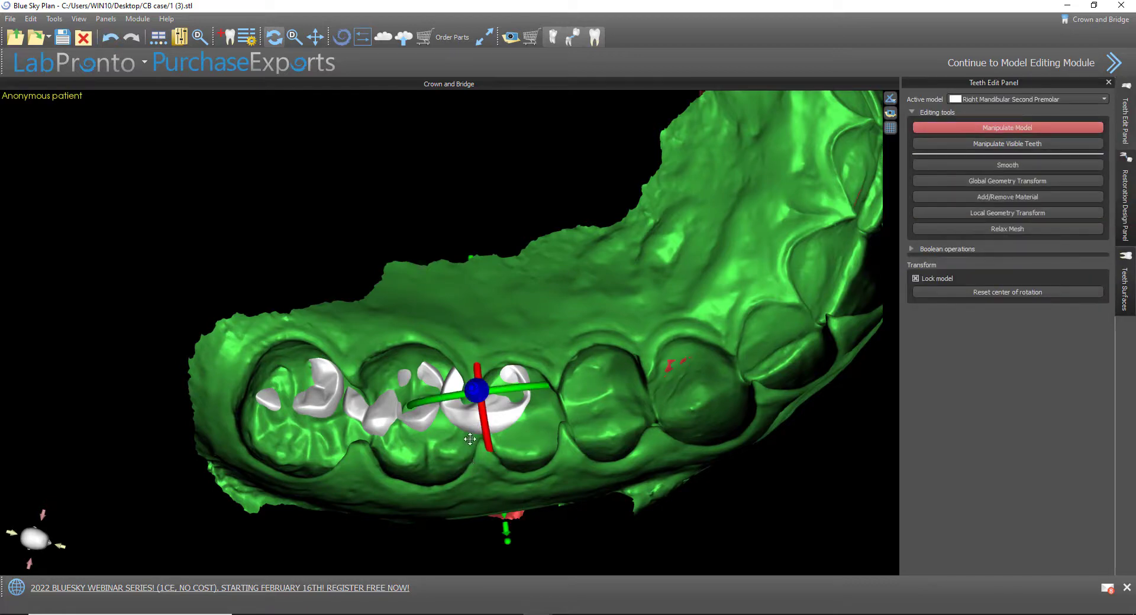
left_click_drag(470, 440, 474, 398)
left_click(486, 396)
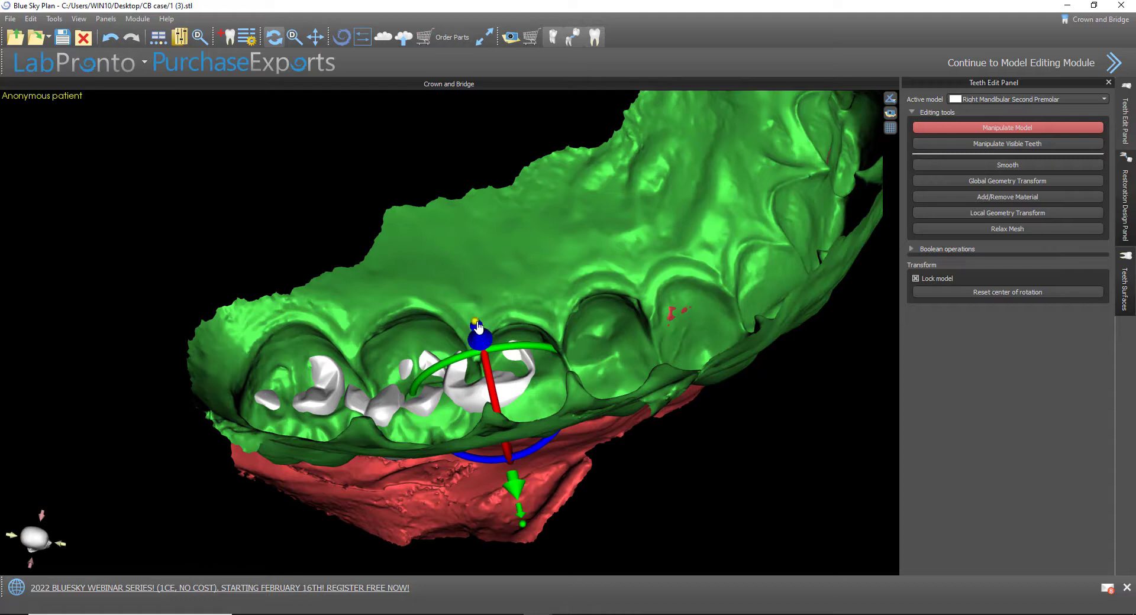
left_click(394, 406)
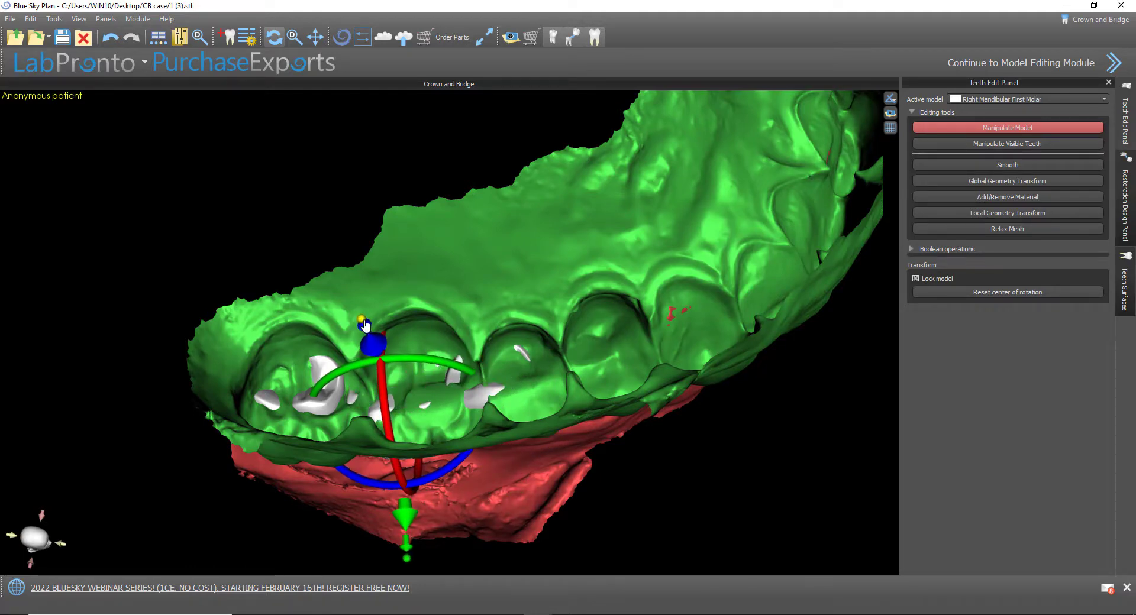
left_click(323, 407)
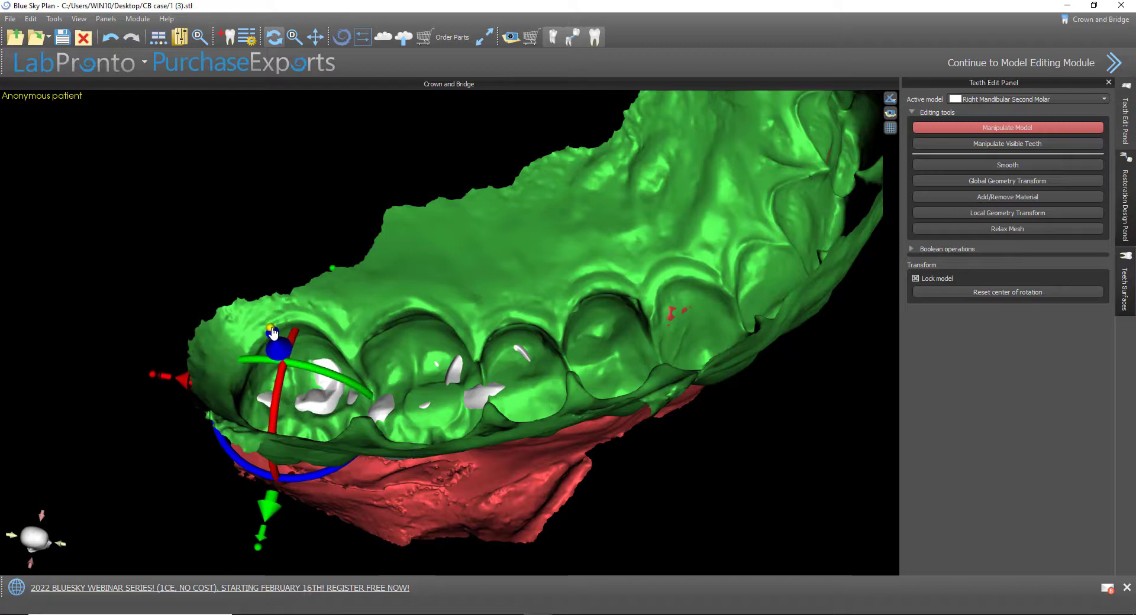
Push down the second molar cusps penetrating the maxilla with Local Geometry Transform, and select the second premolar
left_click(1007, 180)
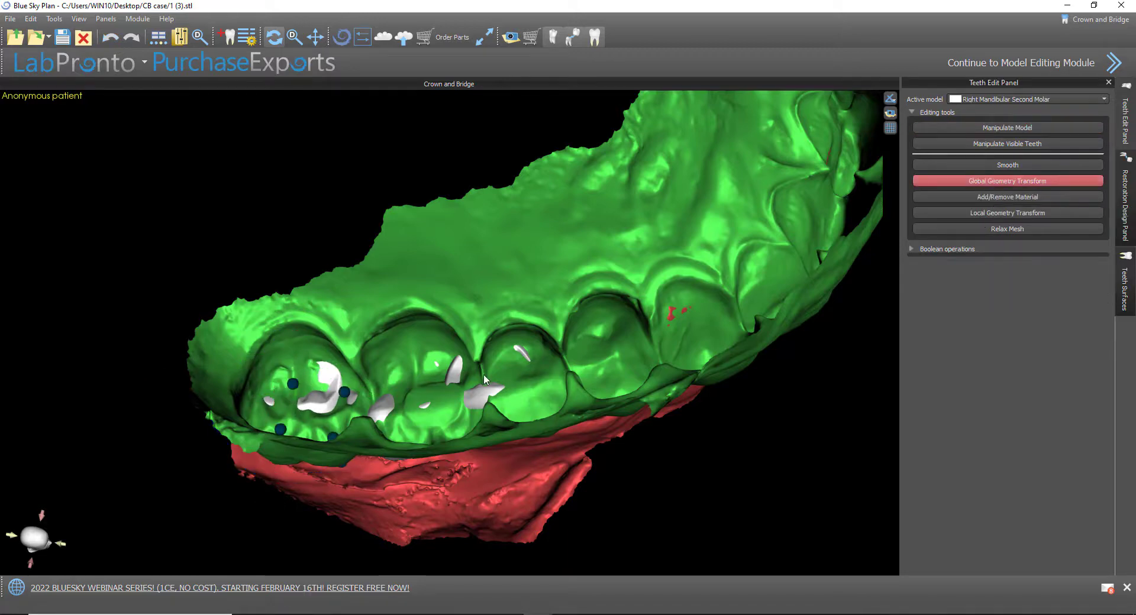
left_click(1009, 215)
left_click_drag(287, 505, 292, 453)
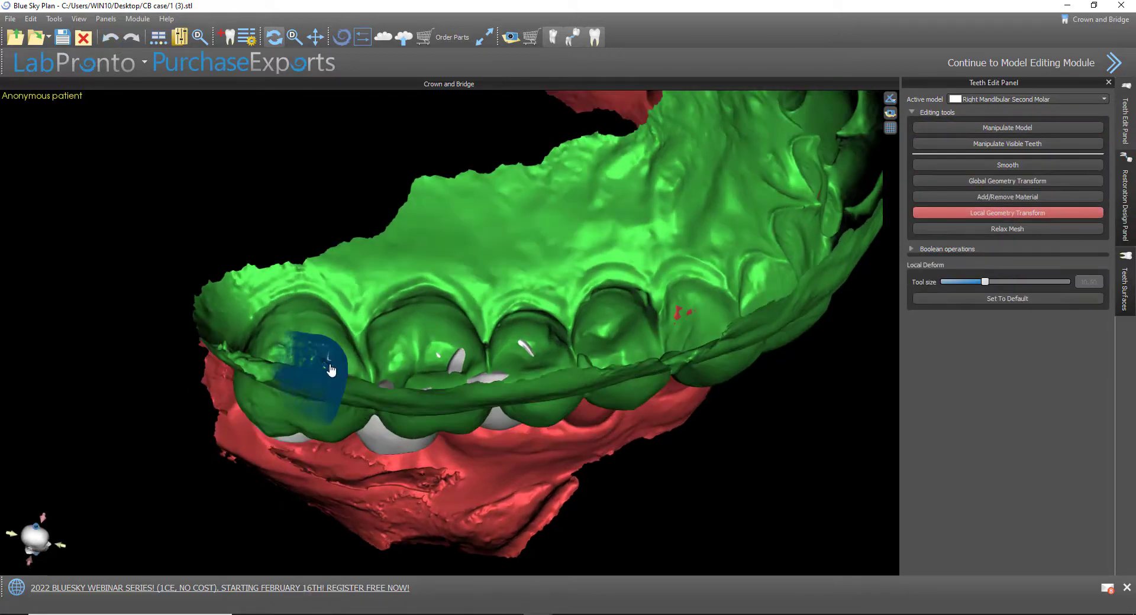
left_click_drag(382, 510, 390, 578)
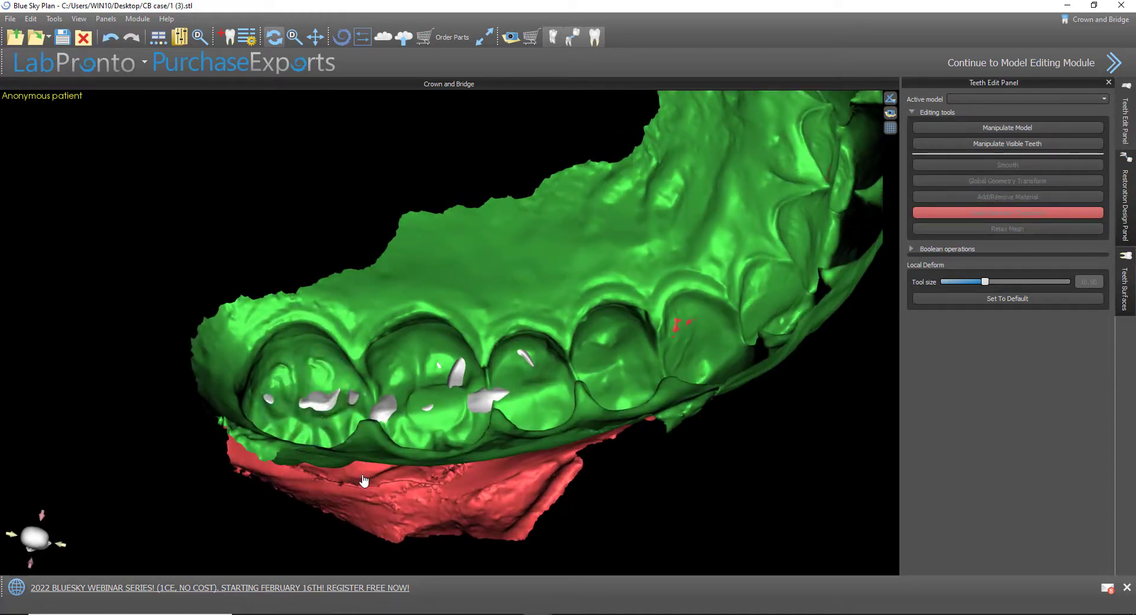
mouse_move(596, 510)
left_mouse_down()
mouse_move(463, 583)
mouse_move(418, 362)
mouse_move(608, 541)
mouse_move(434, 393)
mouse_move(472, 407)
left_mouse_up()
left_click(485, 413)
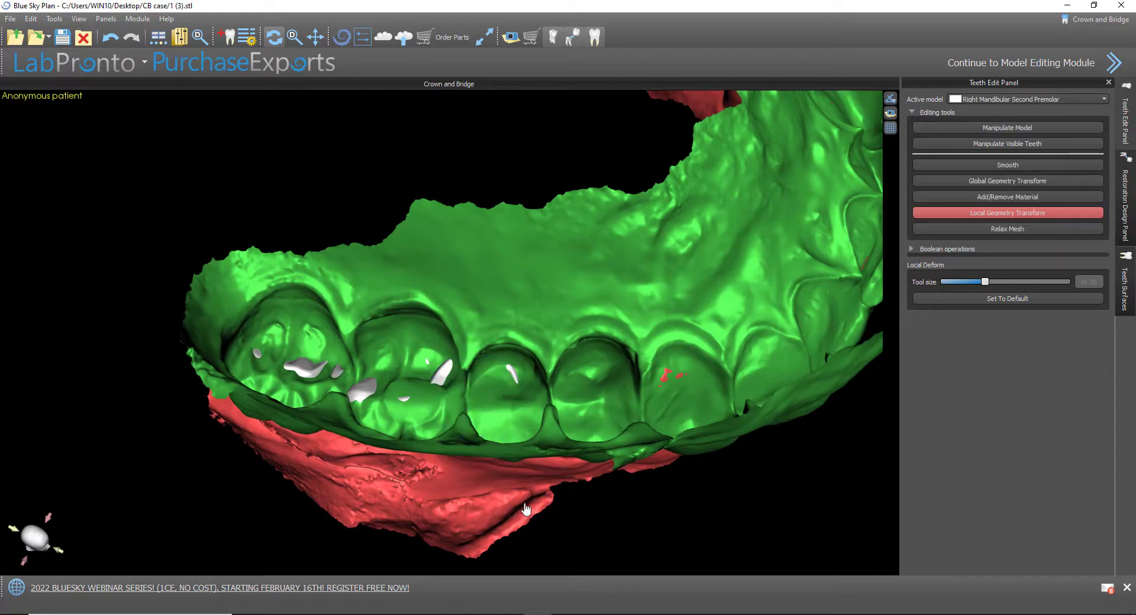
left_click_drag(523, 506, 496, 304)
Hide the maxilla to examine the three teeth from above and from the cheek side
left_click(1125, 205)
left_click(1125, 273)
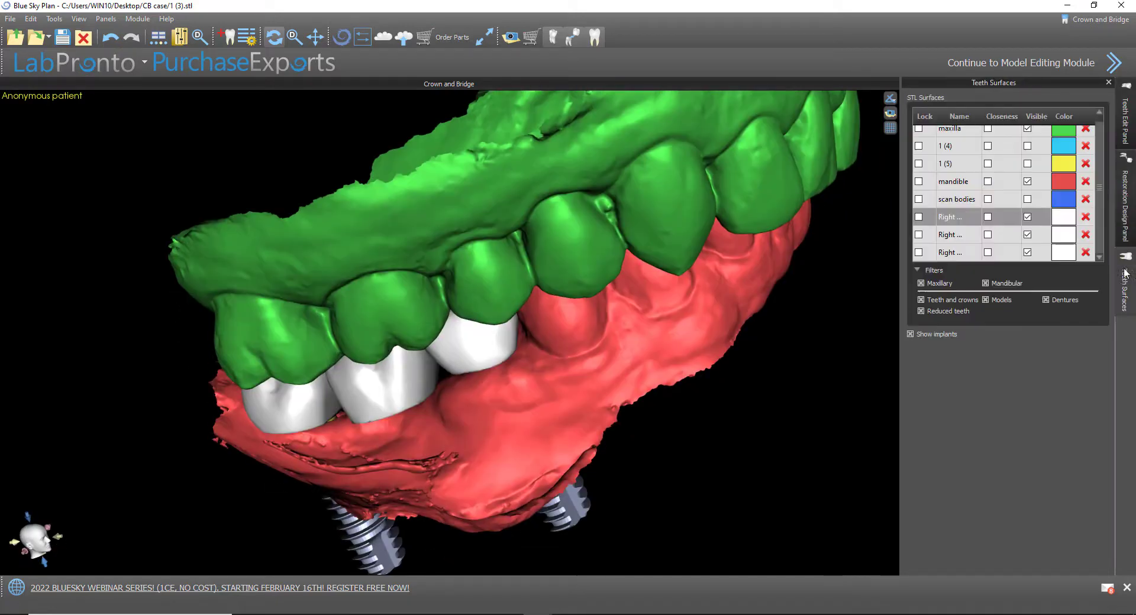
left_click(1028, 128)
left_click_drag(761, 166, 522, 405)
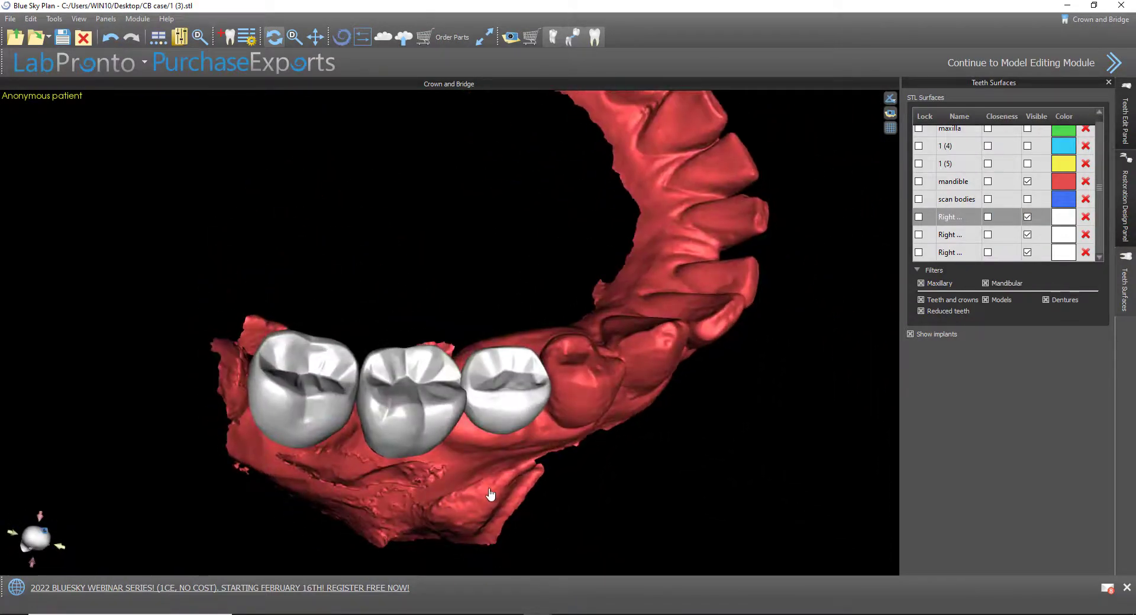
left_click_drag(491, 495, 479, 373)
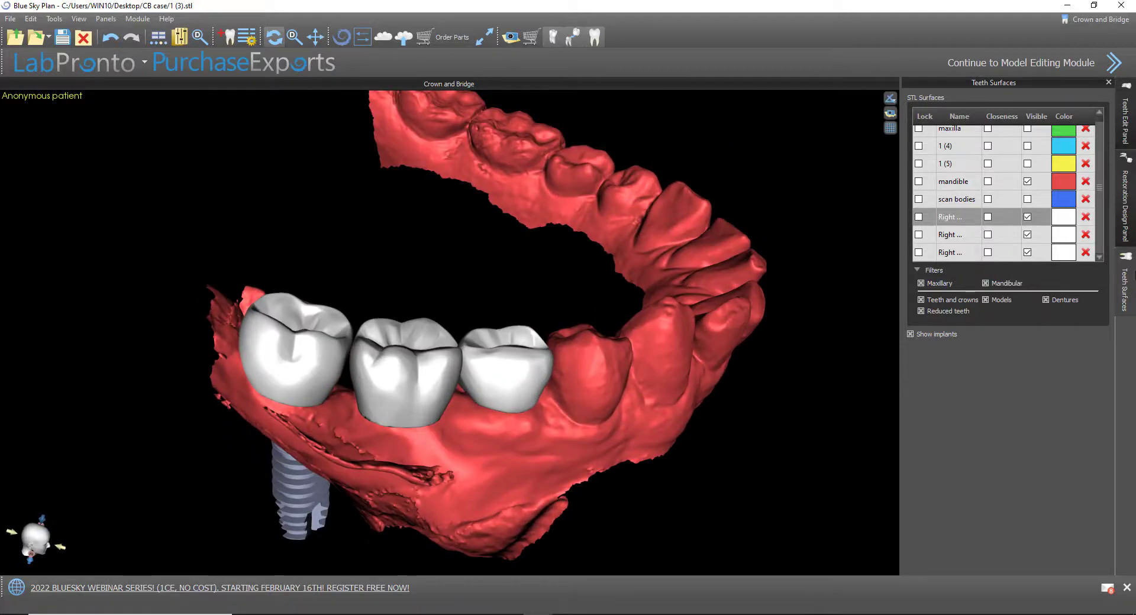
Return to the tooth editing tools with Global Geometry Transform and make the first molar transparent
left_click(1125, 204)
left_click(1124, 121)
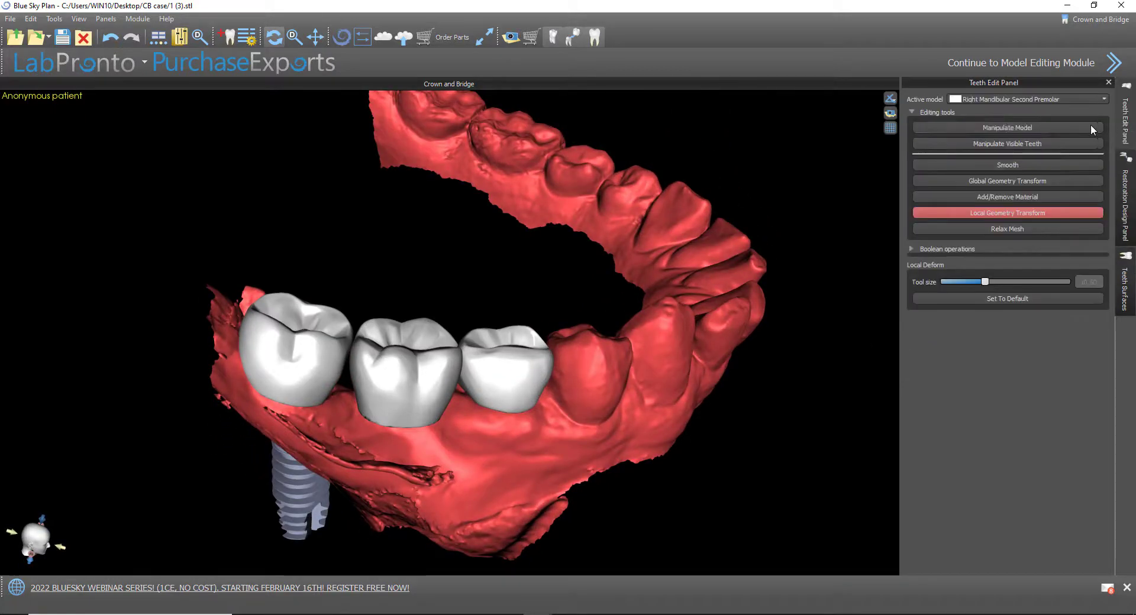
left_click(1010, 185)
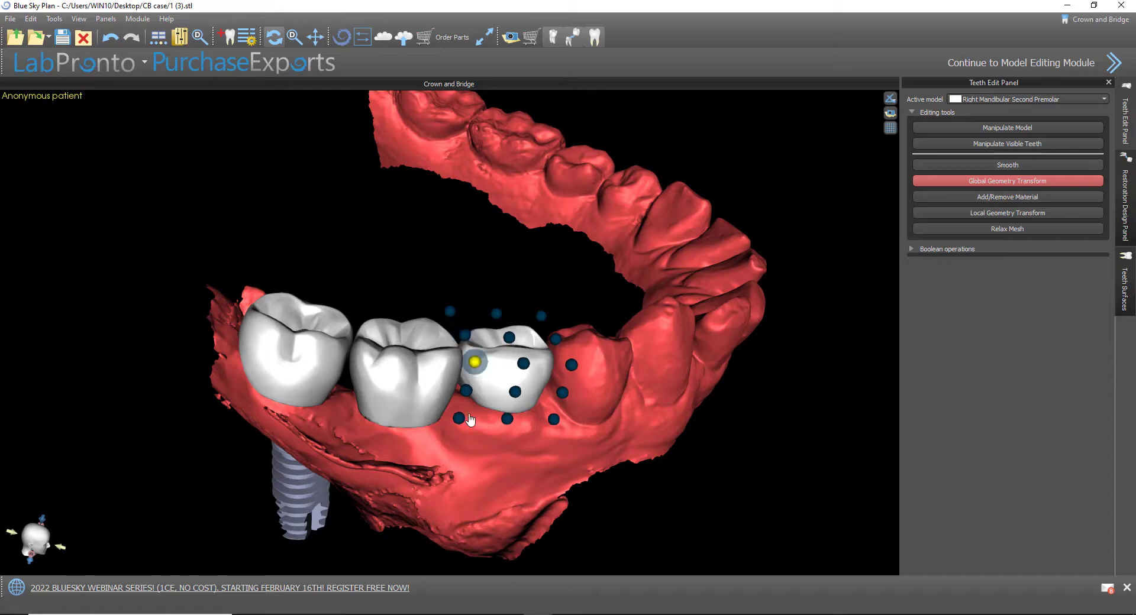
mouse_move(503, 512)
left_mouse_down()
mouse_move(464, 456)
mouse_move(505, 523)
left_mouse_up()
right_click(427, 406)
left_click(442, 464)
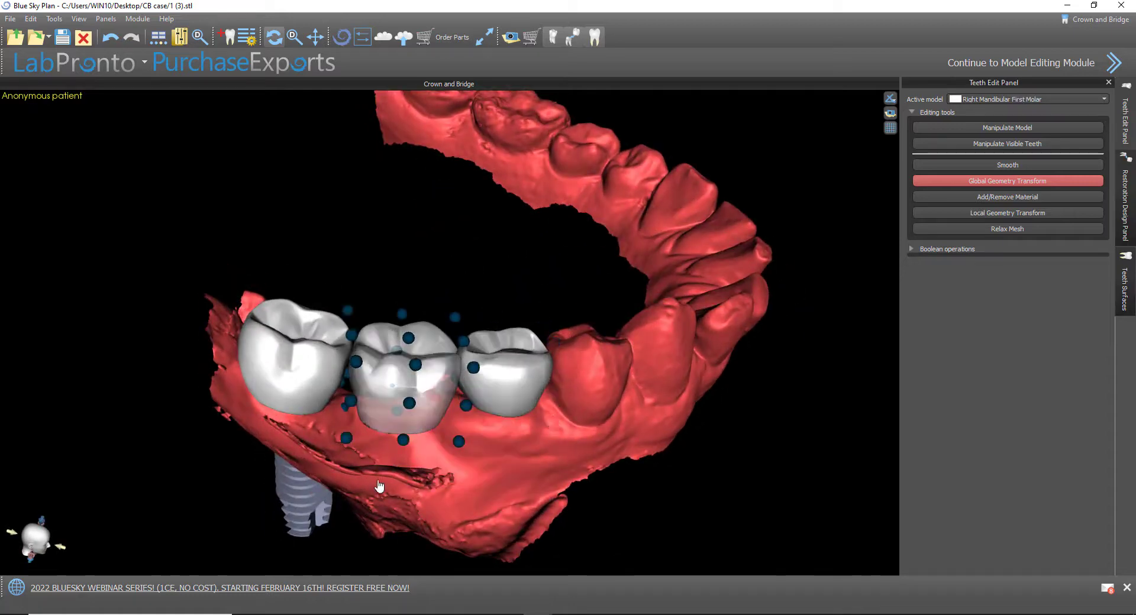
Reshape the second premolar's side surface facing the first molar with Local Geometry Transform
left_click_drag(379, 486, 726, 383)
left_click(528, 392)
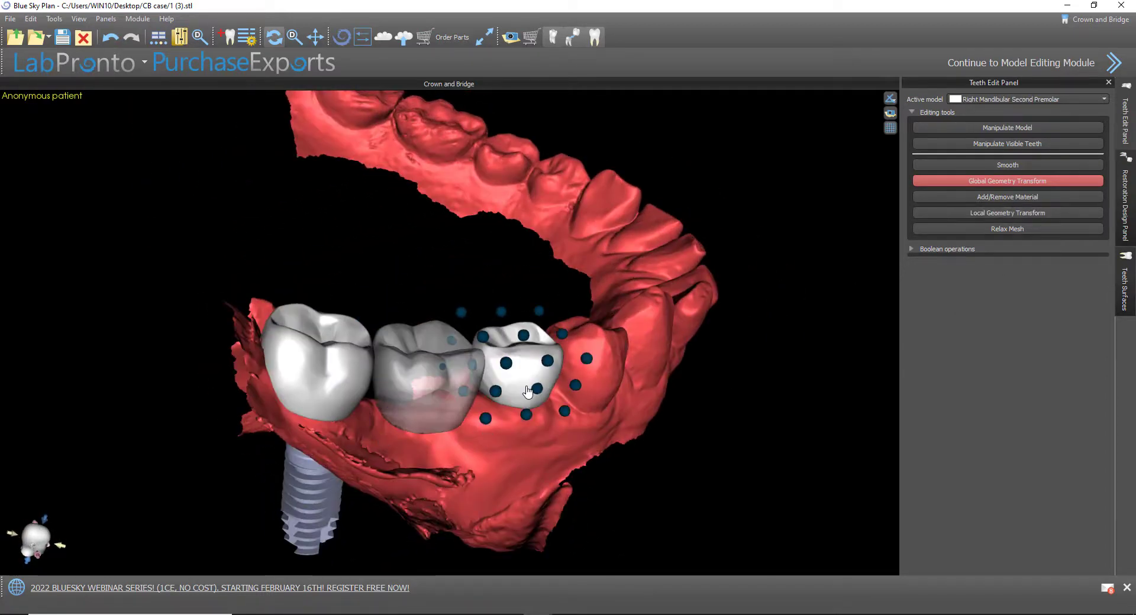
left_click(969, 216)
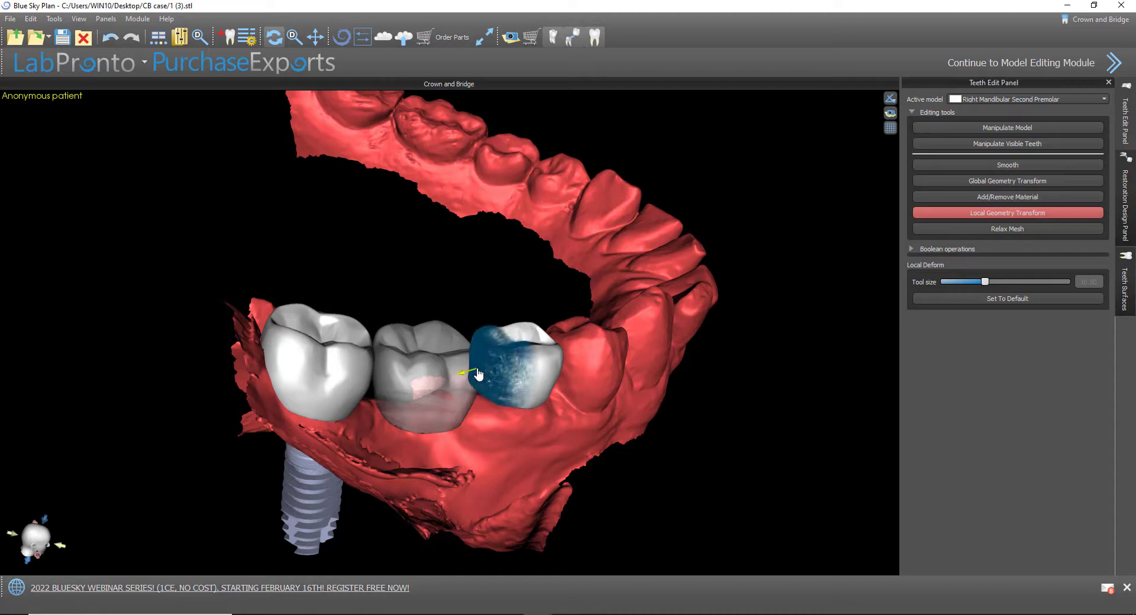
left_click_drag(583, 417, 442, 555)
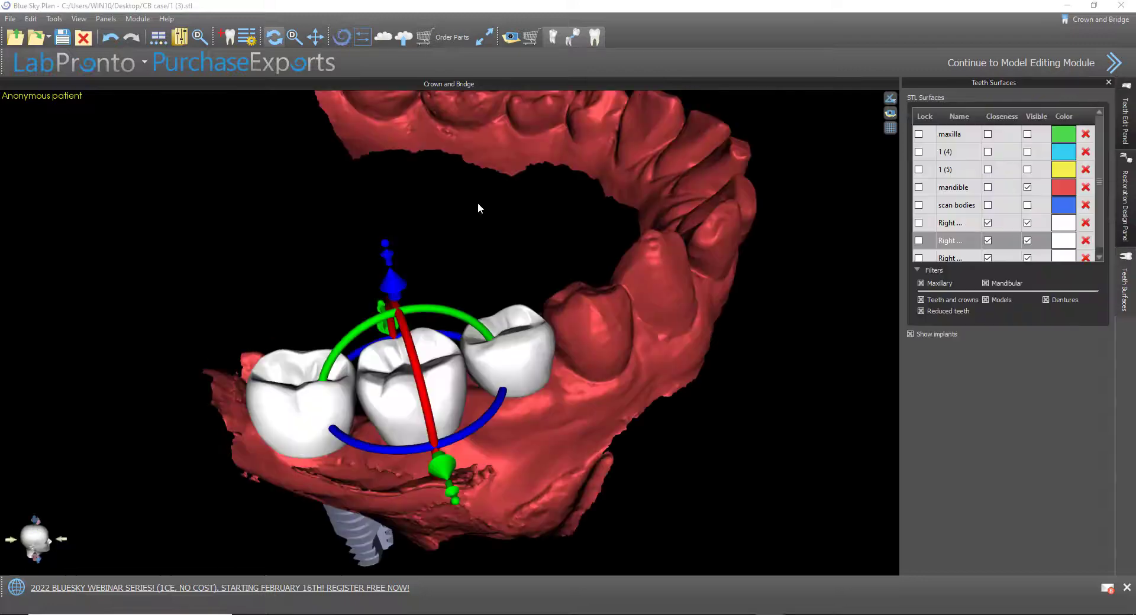
Turn on closeness display for the maxilla and examine the occlusal contact marks on the three teeth
left_click_drag(477, 202, 465, 322)
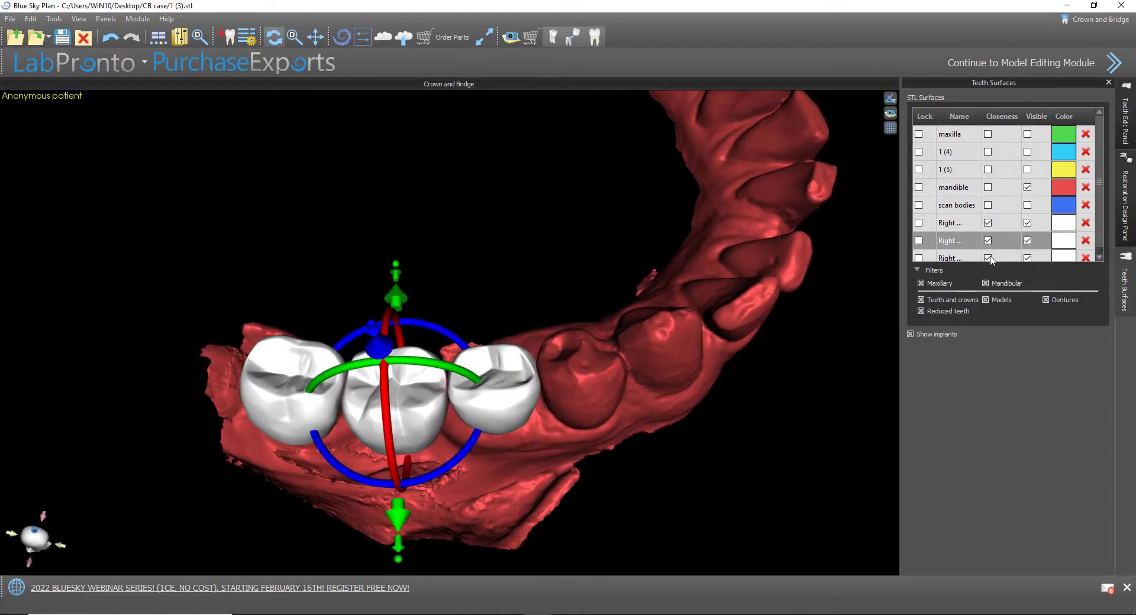
left_click(987, 135)
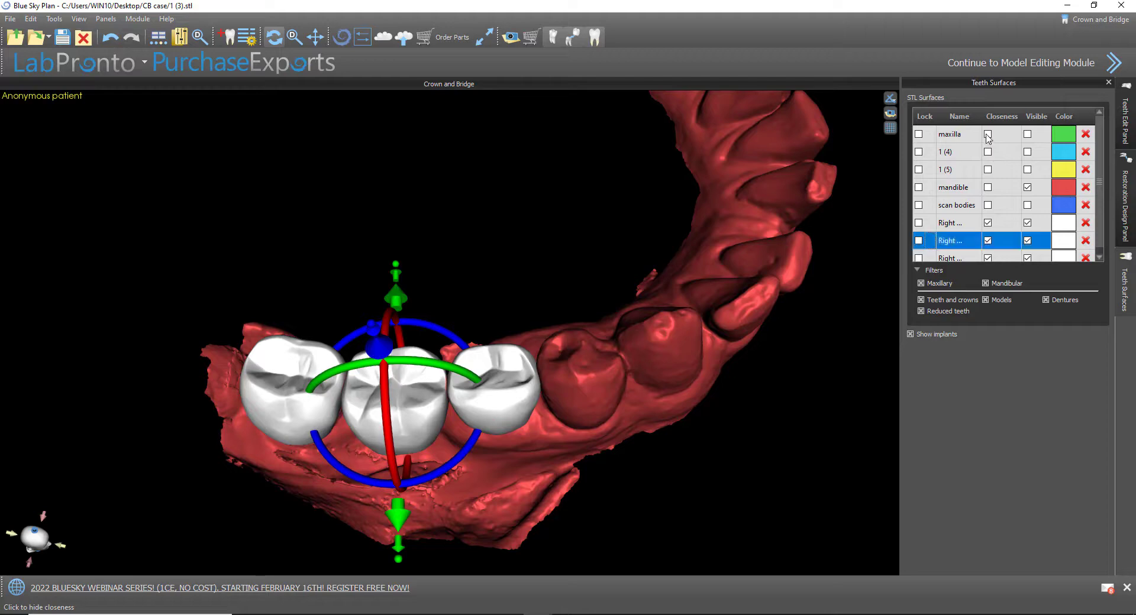
left_click_drag(71, 346, 140, 292)
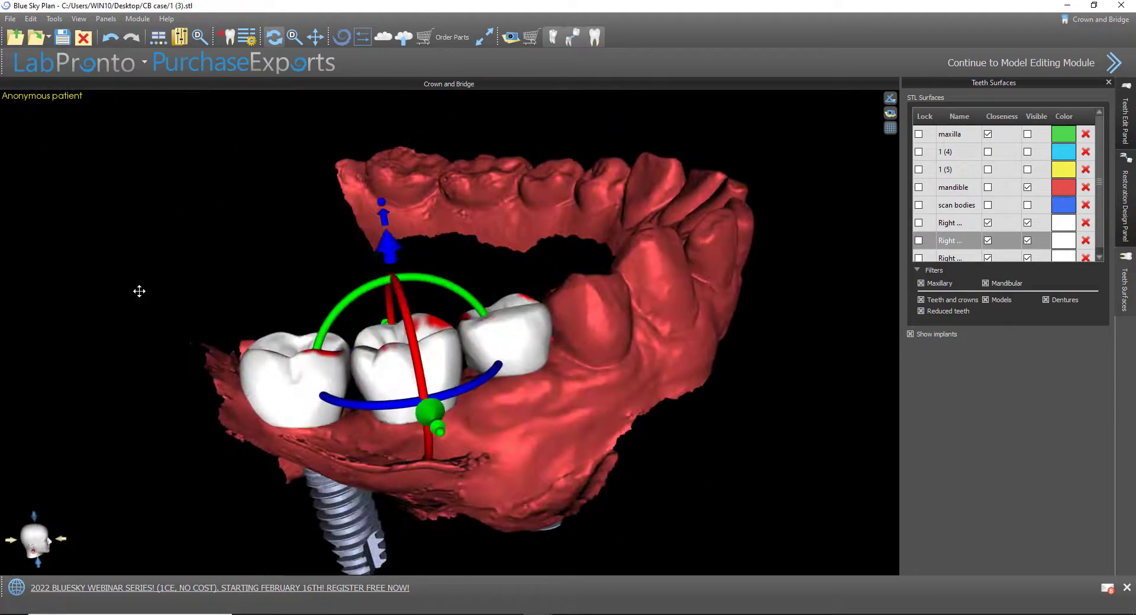
left_click(293, 369)
left_click_drag(496, 457, 515, 559)
Reduce the maxilla contact spot on the second premolar beside the first molar with Local Geometry Transform
left_click(1124, 217)
left_click(1125, 275)
left_click(1129, 138)
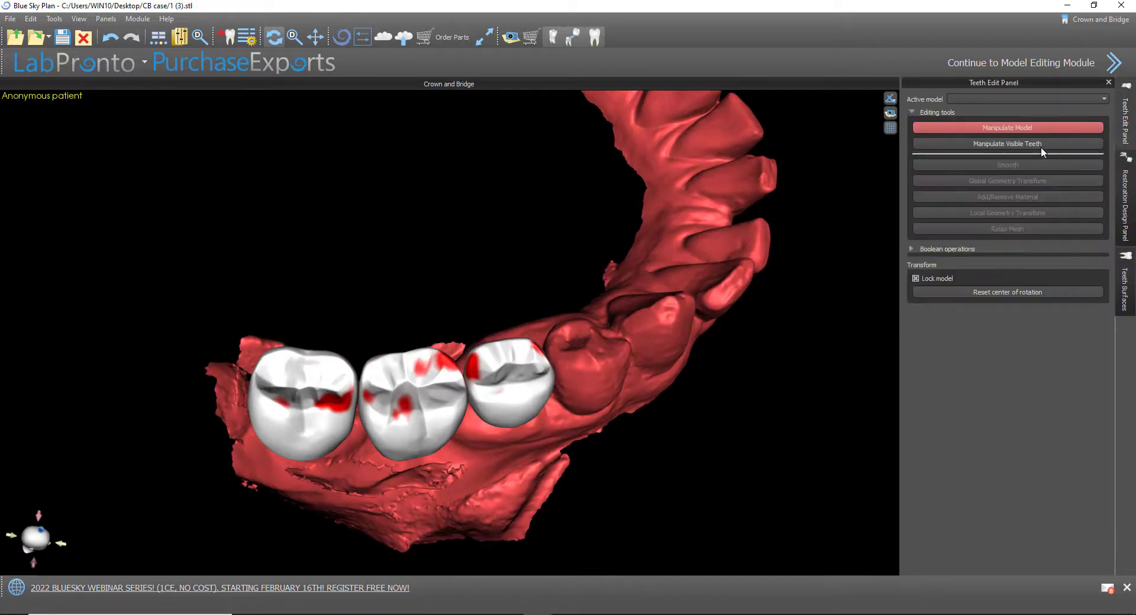
left_click(1033, 129)
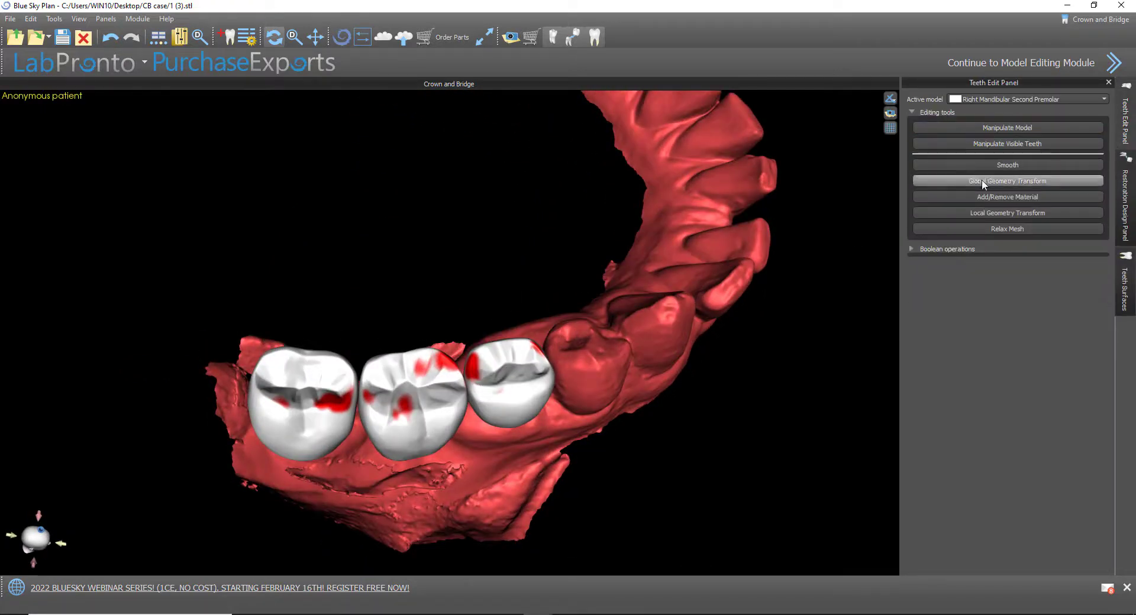
left_click(1000, 213)
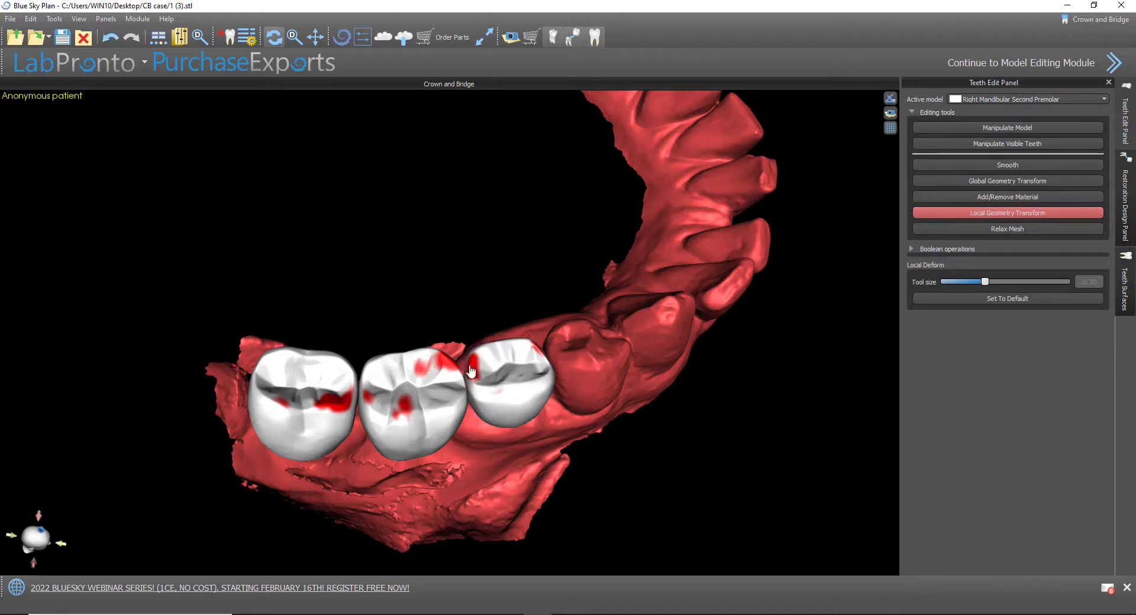
left_click_drag(471, 368, 479, 372)
left_click_drag(408, 437, 385, 435)
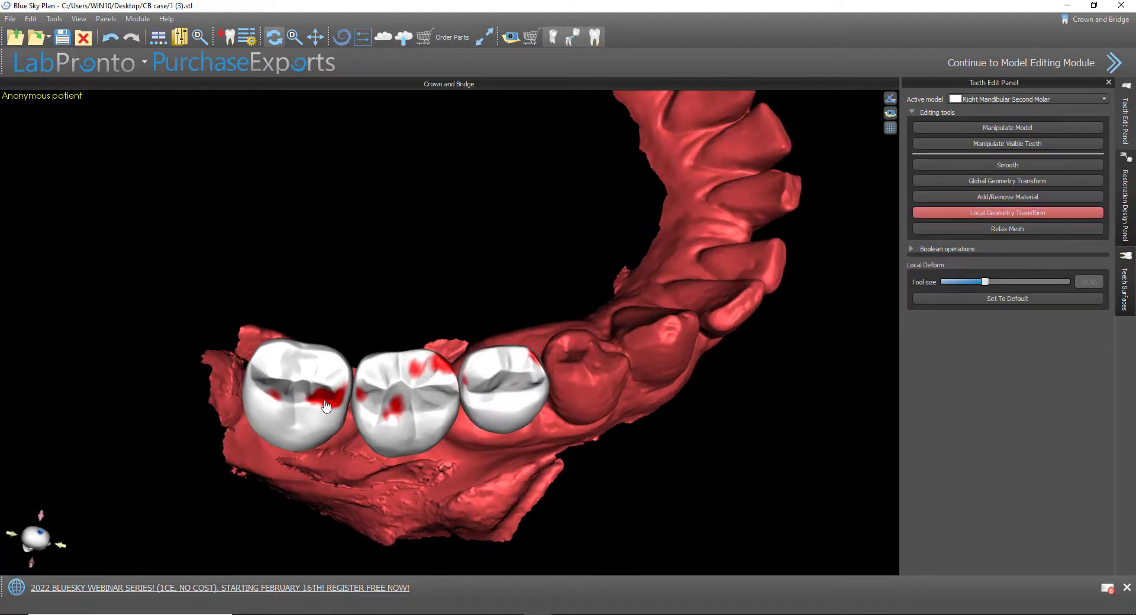
Push down the heavy contact area on the second molar beside the first molar with Local Geometry Transform
left_click(994, 101)
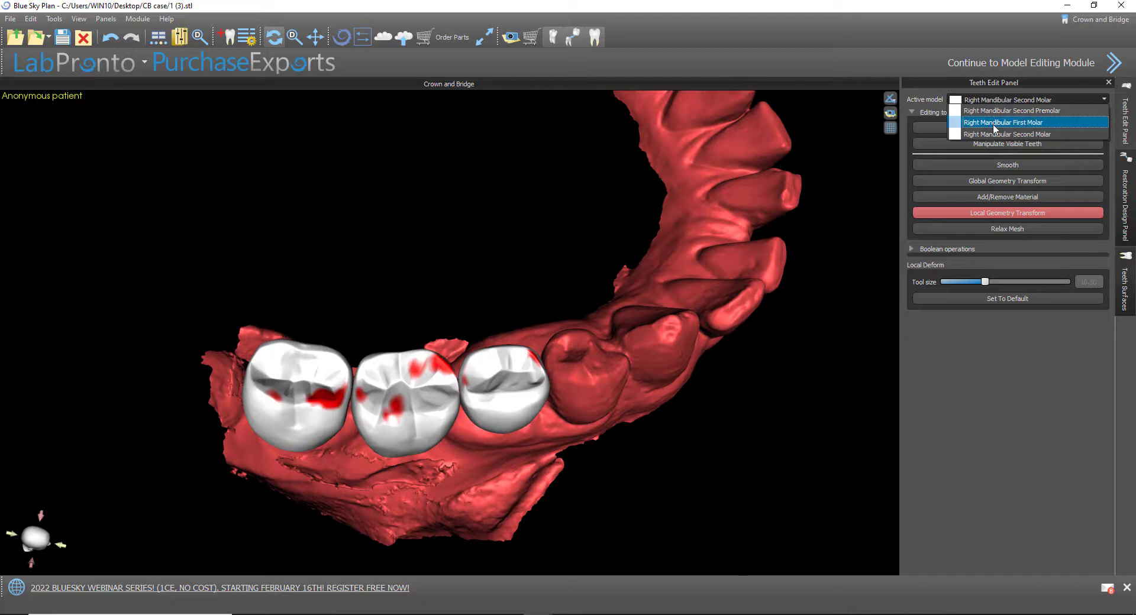
left_click(994, 127)
left_click_drag(340, 382, 341, 425)
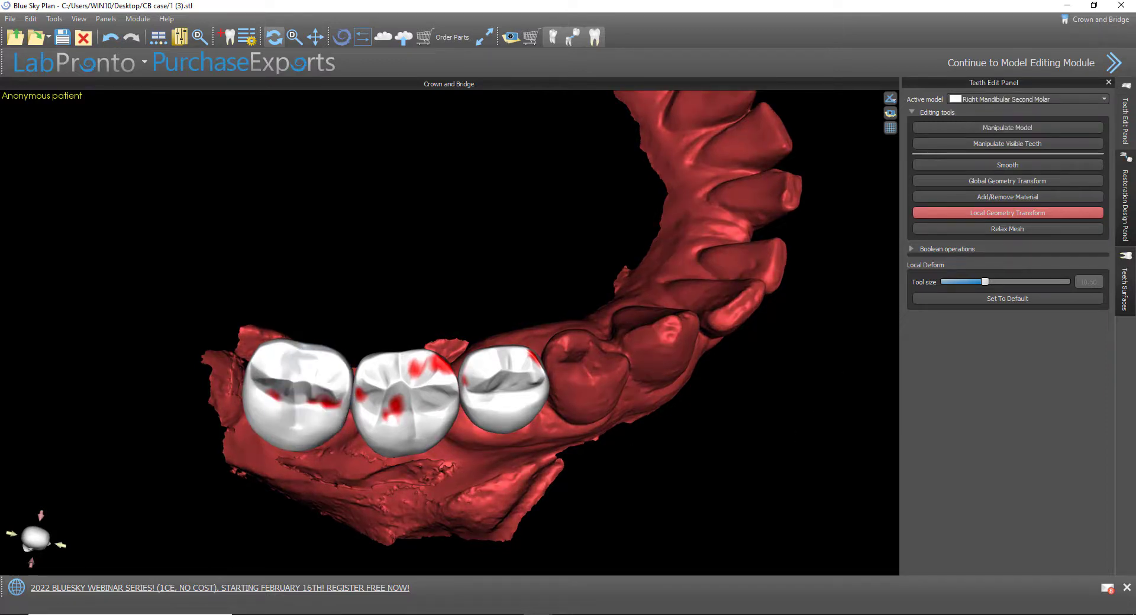
Open the restoration design tools and examine the three teeth and their contact marks from the cheek side and from above
right_click_drag(624, 434, 571, 369)
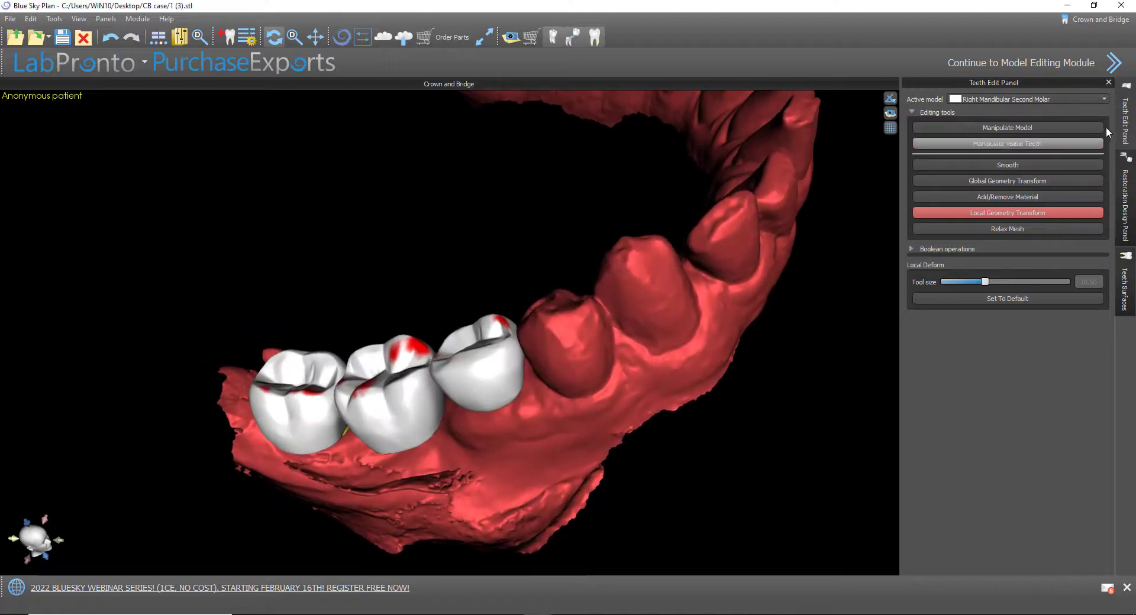
left_click(1130, 177)
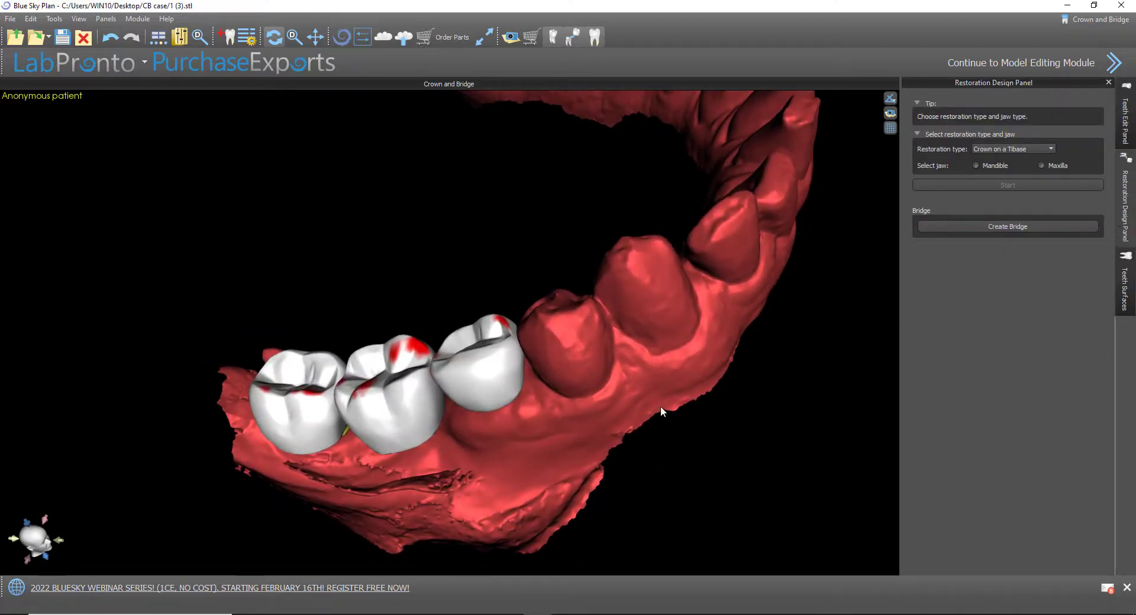
right_click_drag(156, 429, 160, 374)
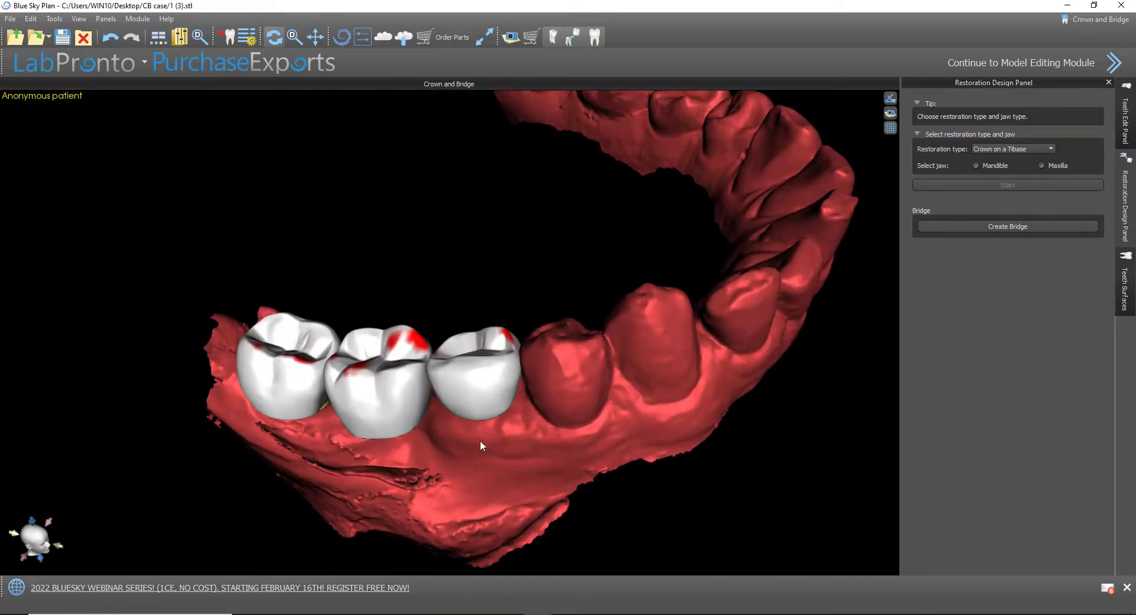
right_click_drag(481, 441, 488, 382)
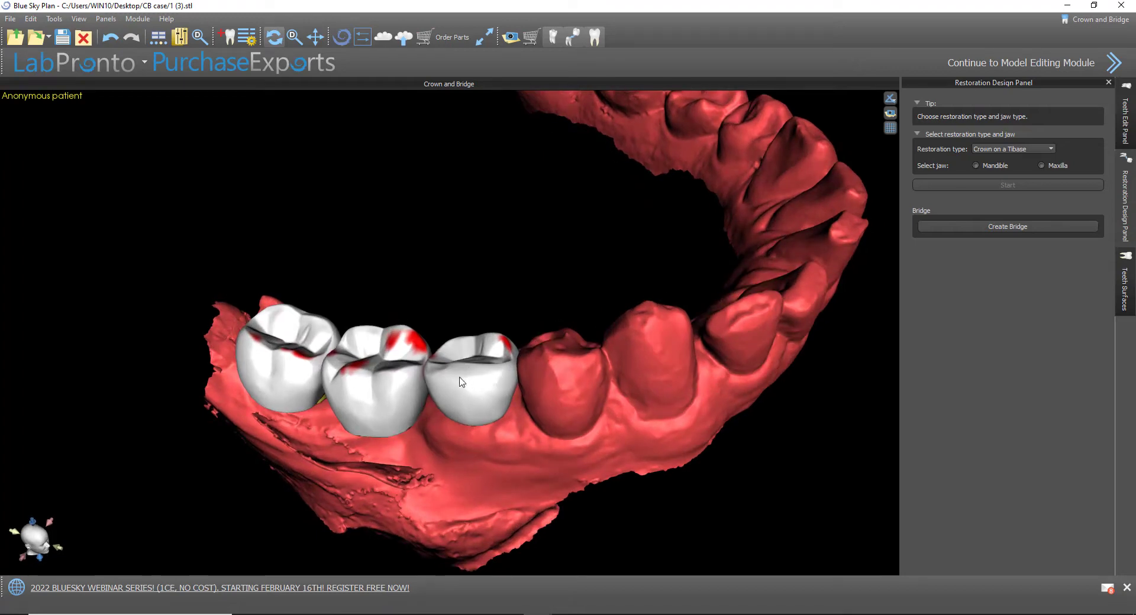
right_click_drag(474, 442, 508, 430)
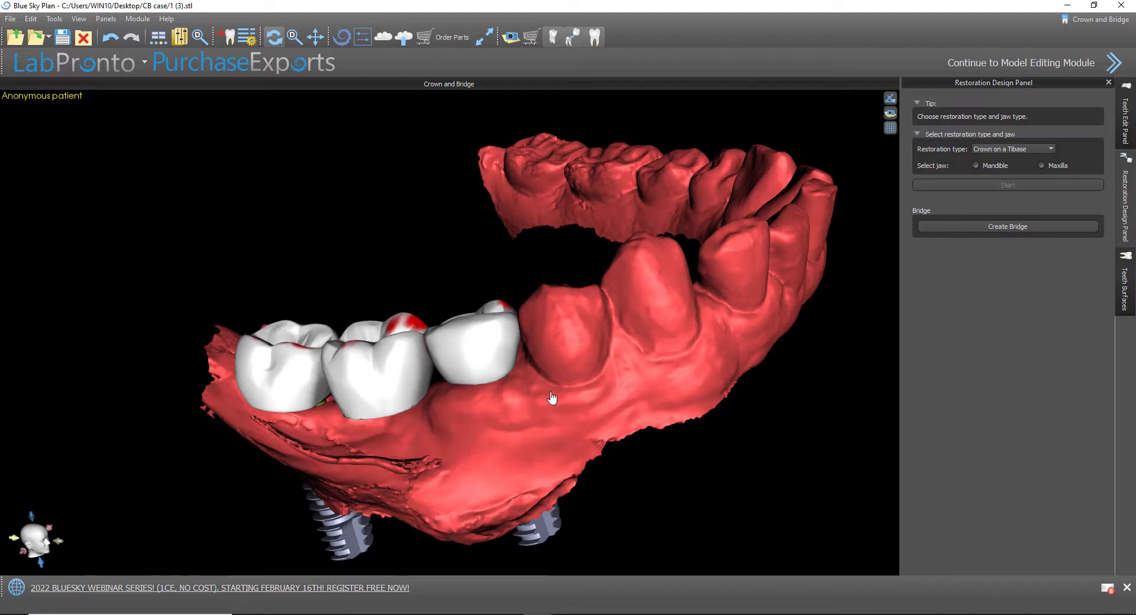
right_click_drag(471, 414, 543, 509)
right_click_drag(422, 335, 524, 483)
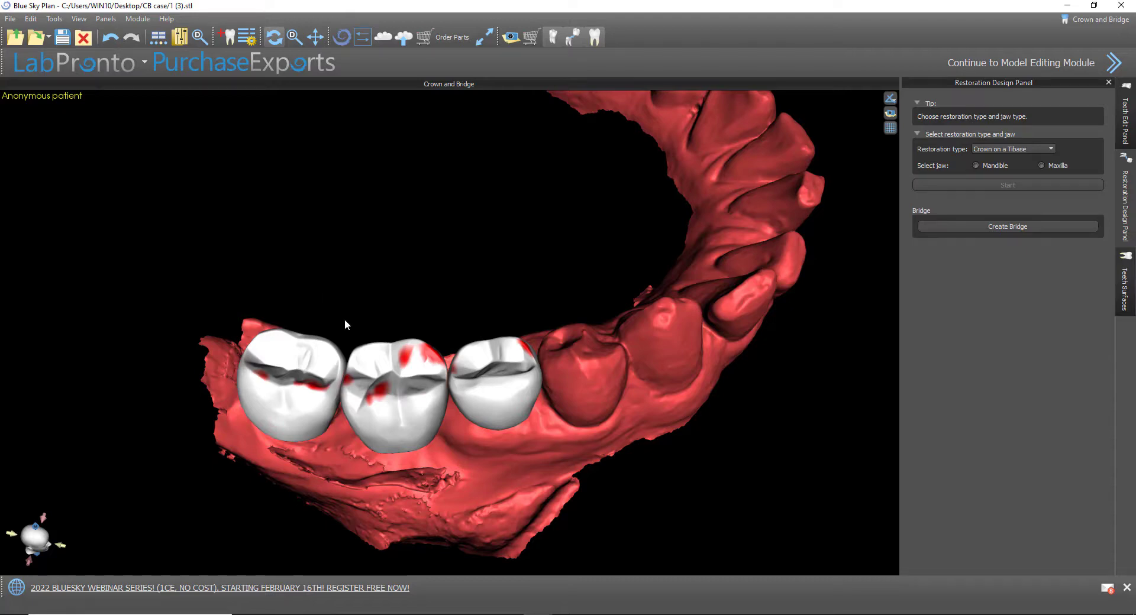
left_click_drag(606, 513, 607, 471)
left_click_drag(568, 457, 489, 448)
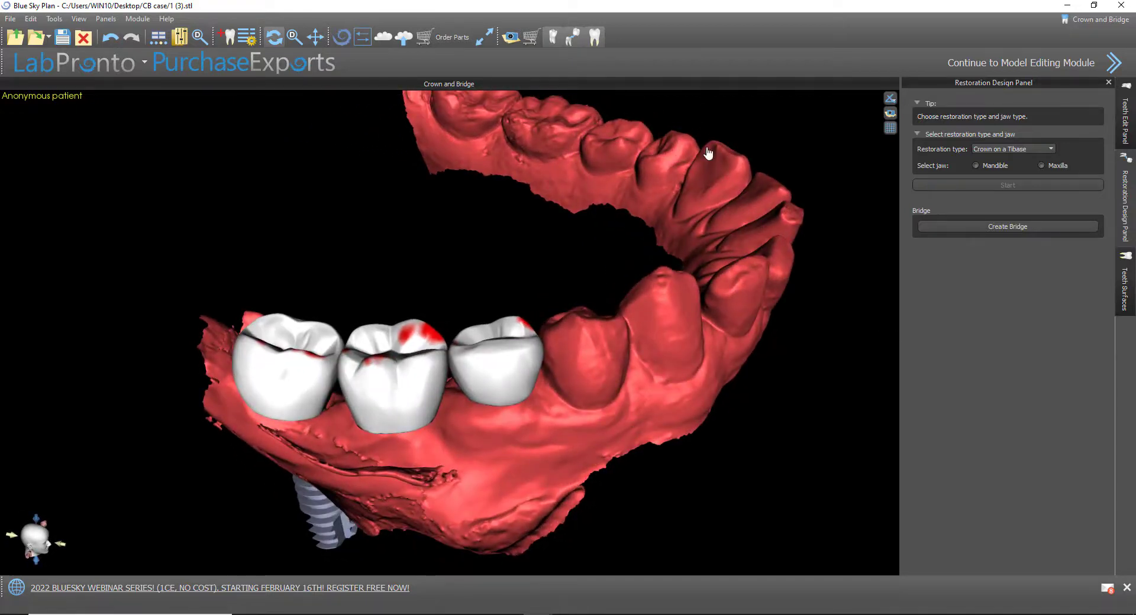
Start a Crown on a Tibase restoration on the mandible for the right second molar, with the maxilla as antagonist
left_click(998, 149)
left_click_drag(750, 468, 700, 399)
left_click(995, 165)
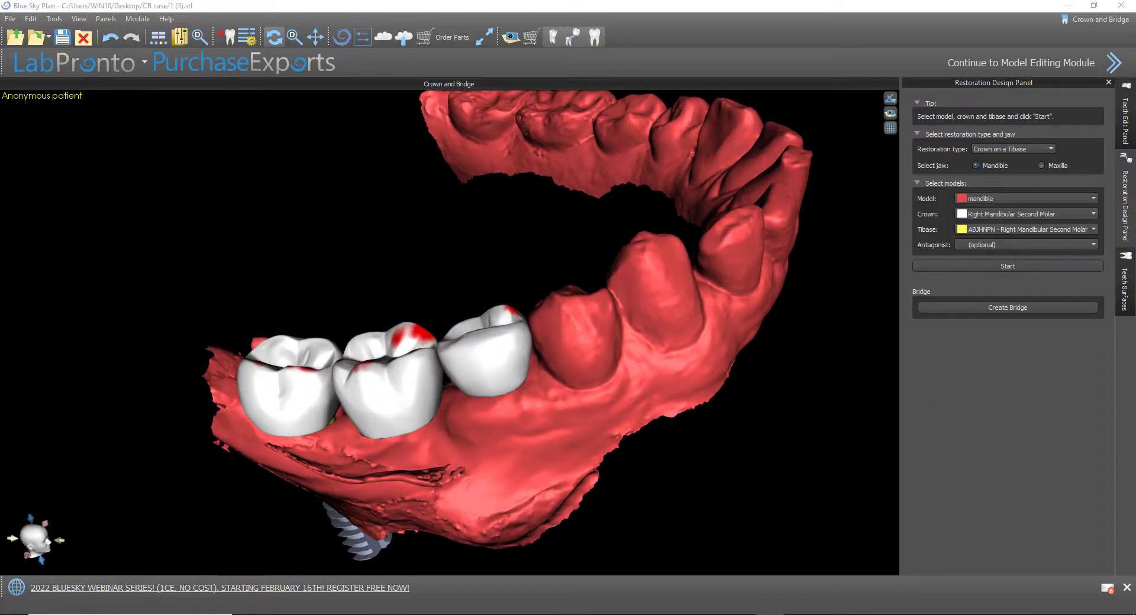
left_click(985, 267)
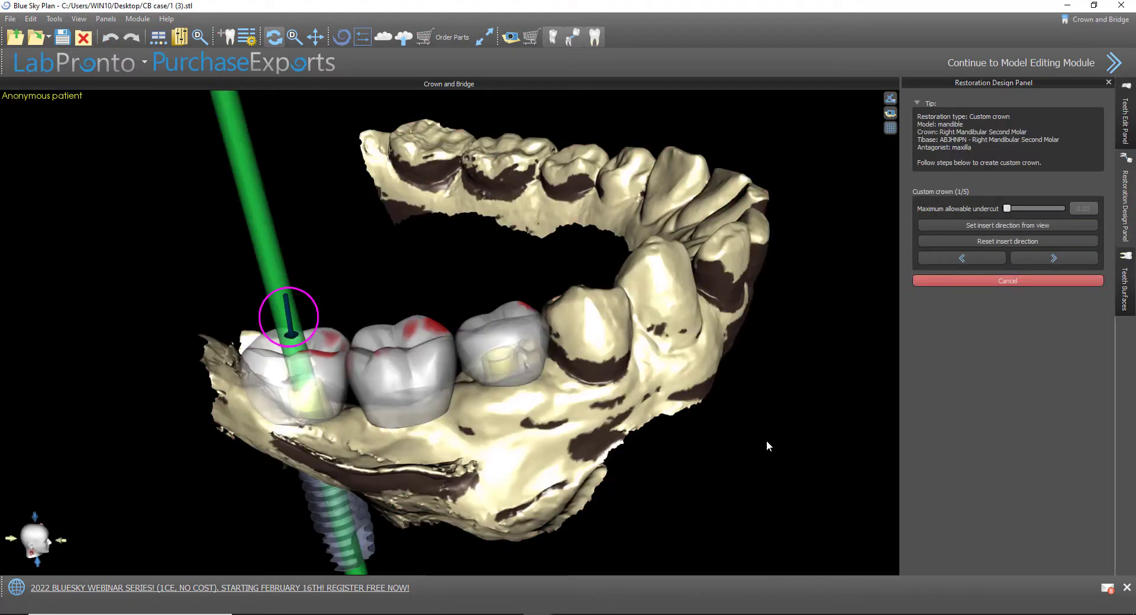
Set the second molar crown's insert direction from an occlusal view, fine-tune its angle, and continue to the approximal area stage
left_click_drag(483, 504, 550, 500)
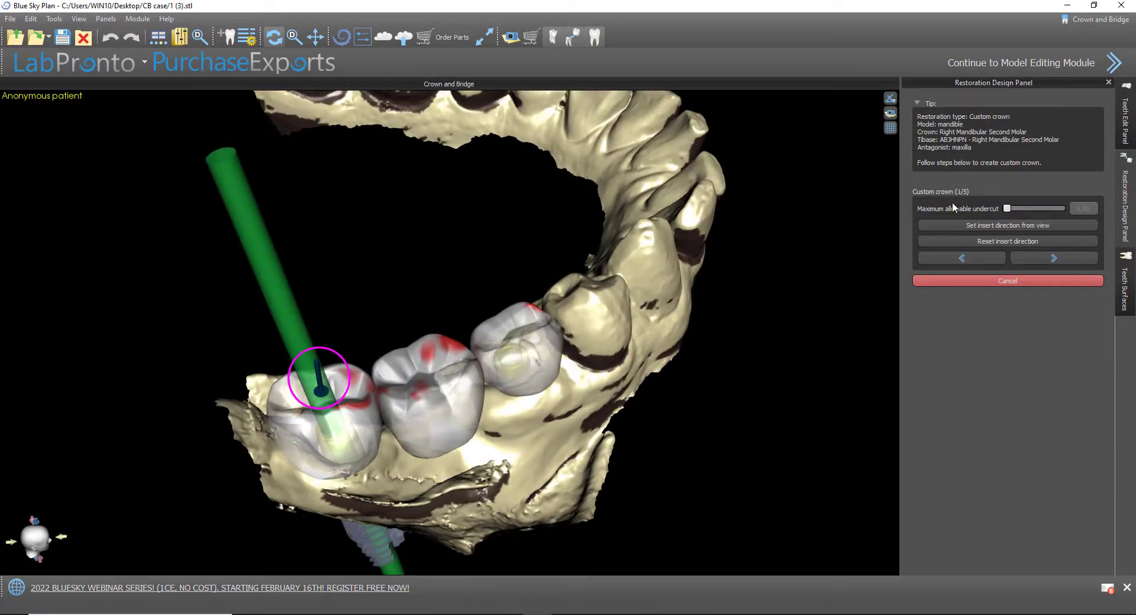
left_click_drag(754, 330, 781, 439)
left_click_drag(553, 471, 585, 556)
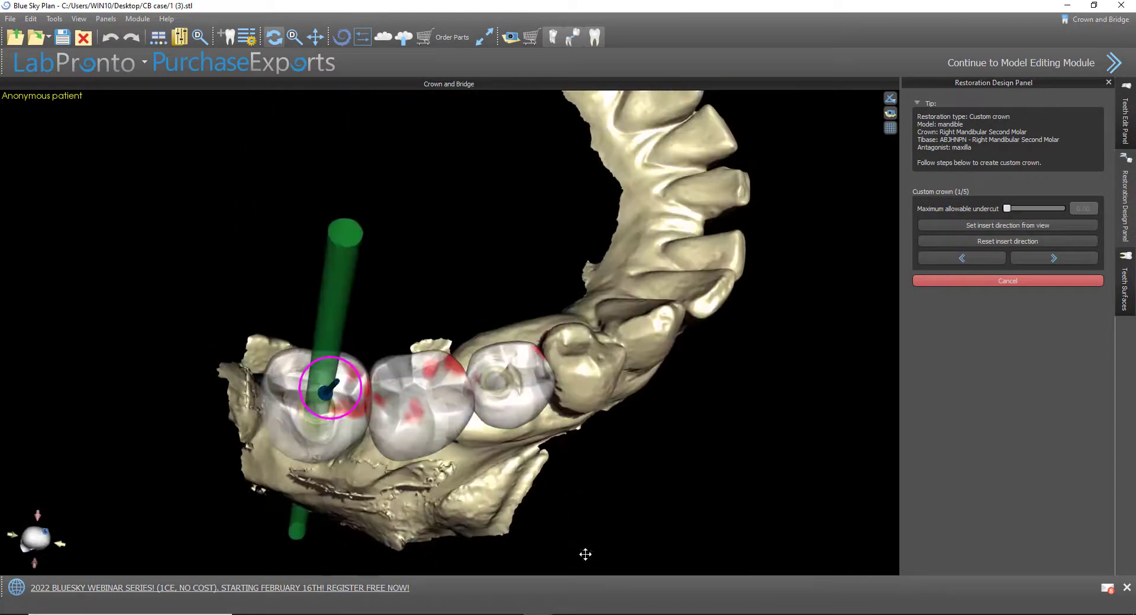
left_click_drag(458, 508, 548, 243)
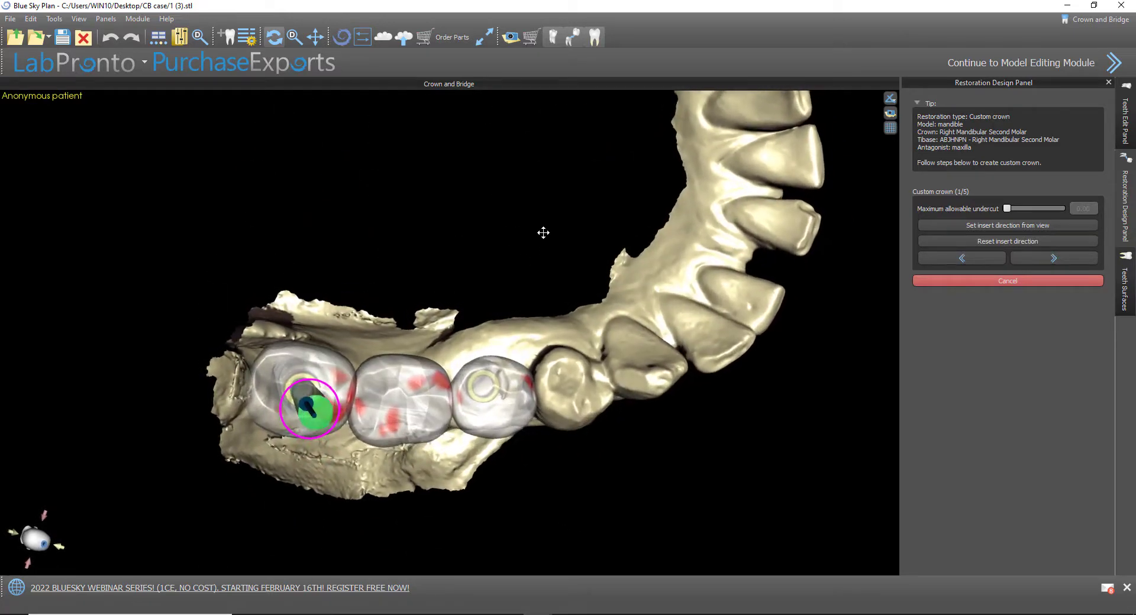
left_click(1050, 229)
left_click_drag(396, 484, 466, 237)
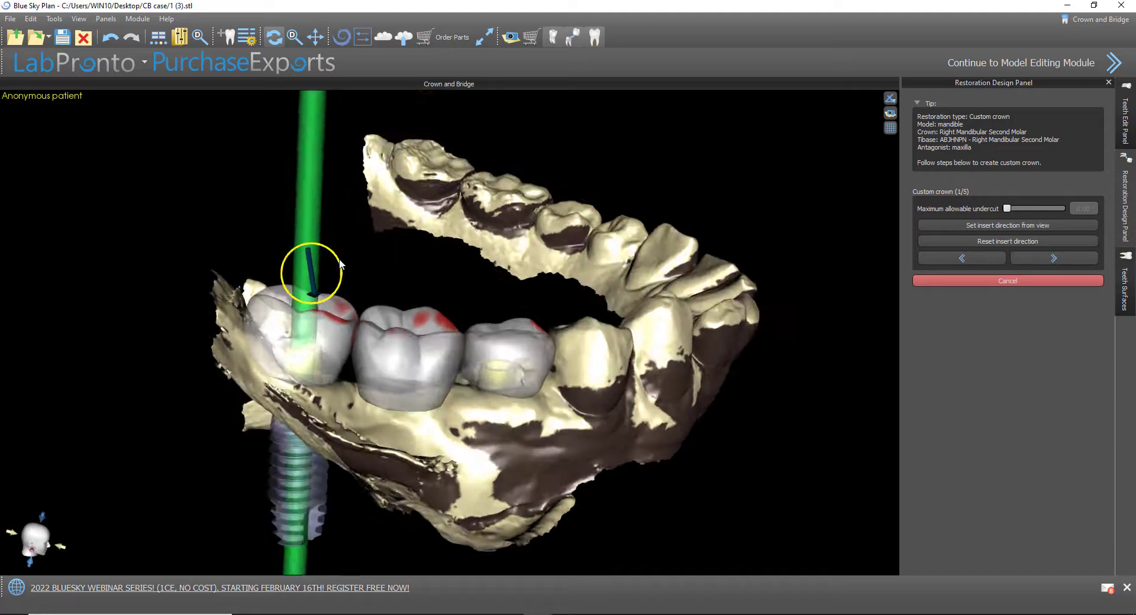
left_click_drag(341, 262, 344, 271)
left_click(1031, 229)
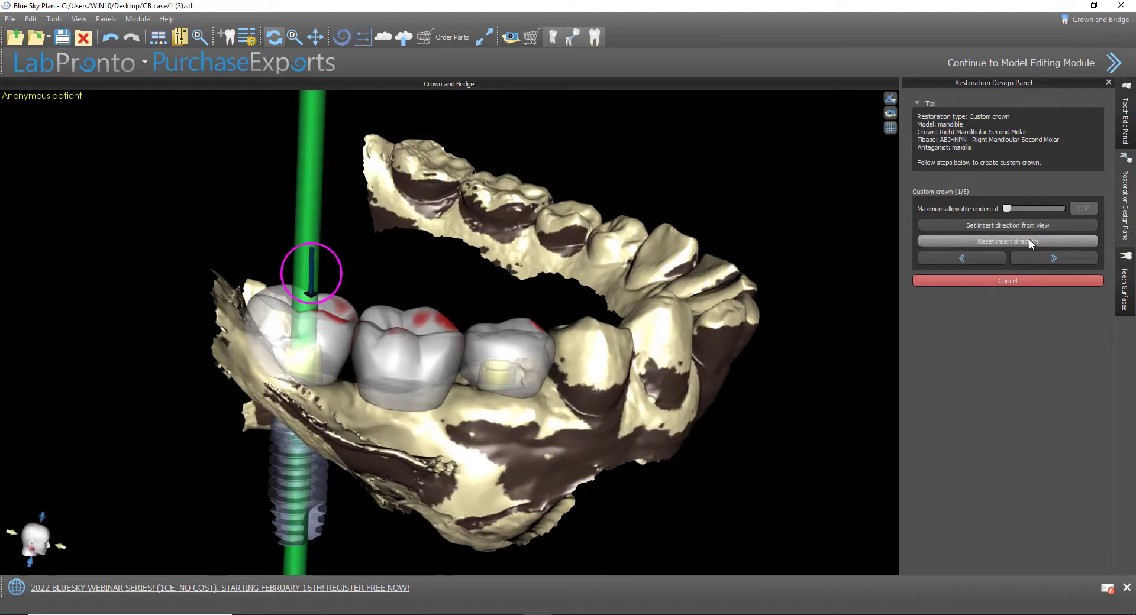
left_click(1038, 258)
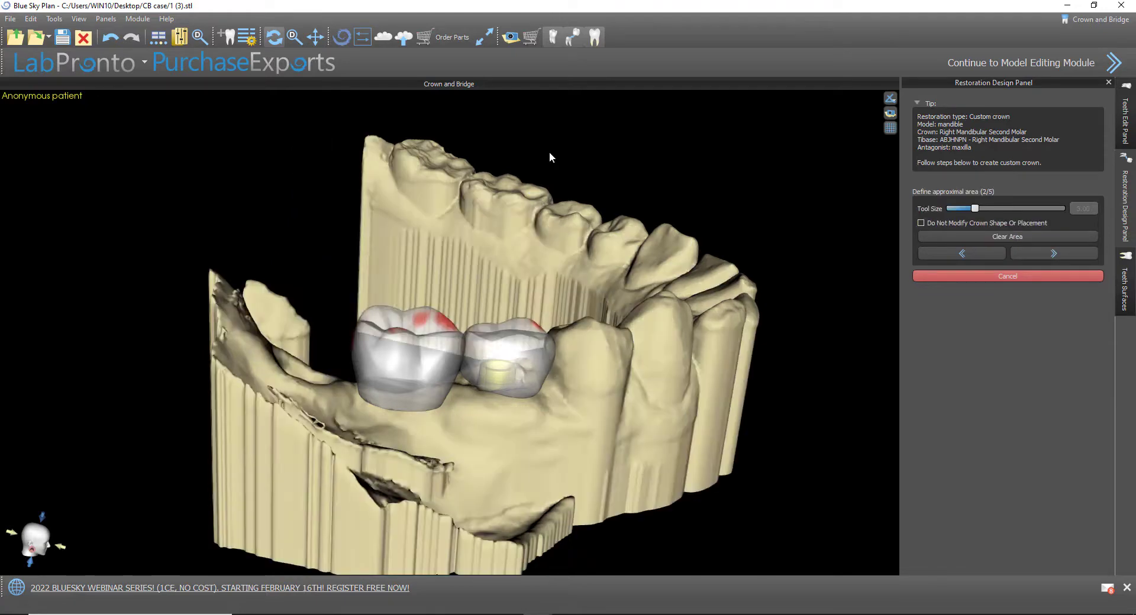
Enable Do Not Modify Crown Shape Or Placement, mark the area behind the second molar abutment, and continue to the margin stage
left_click_drag(503, 158, 648, 152)
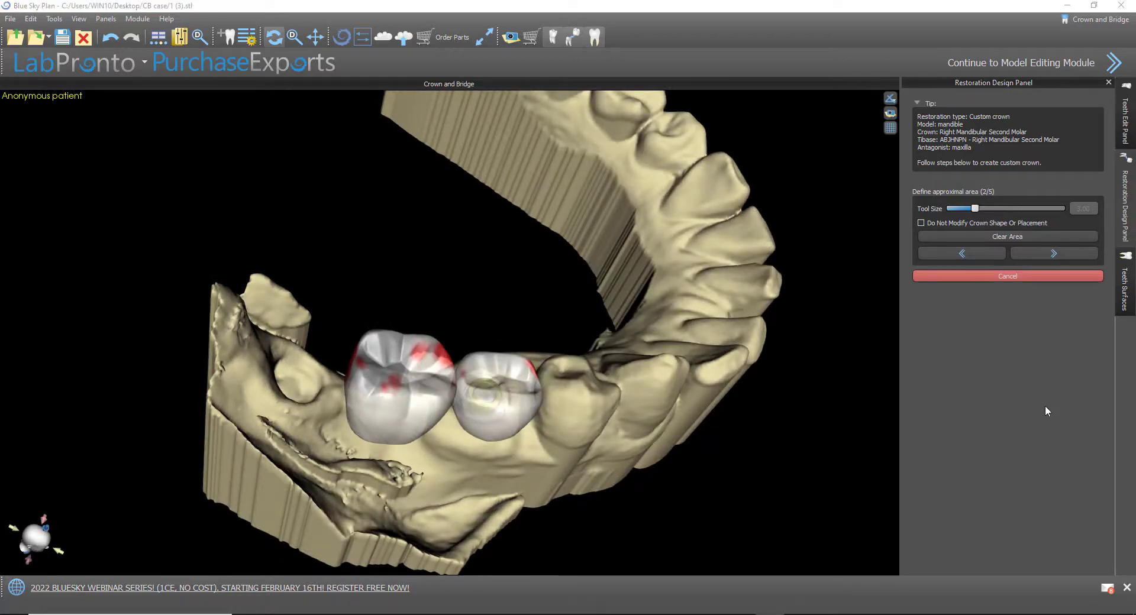
left_click_drag(798, 467, 710, 407)
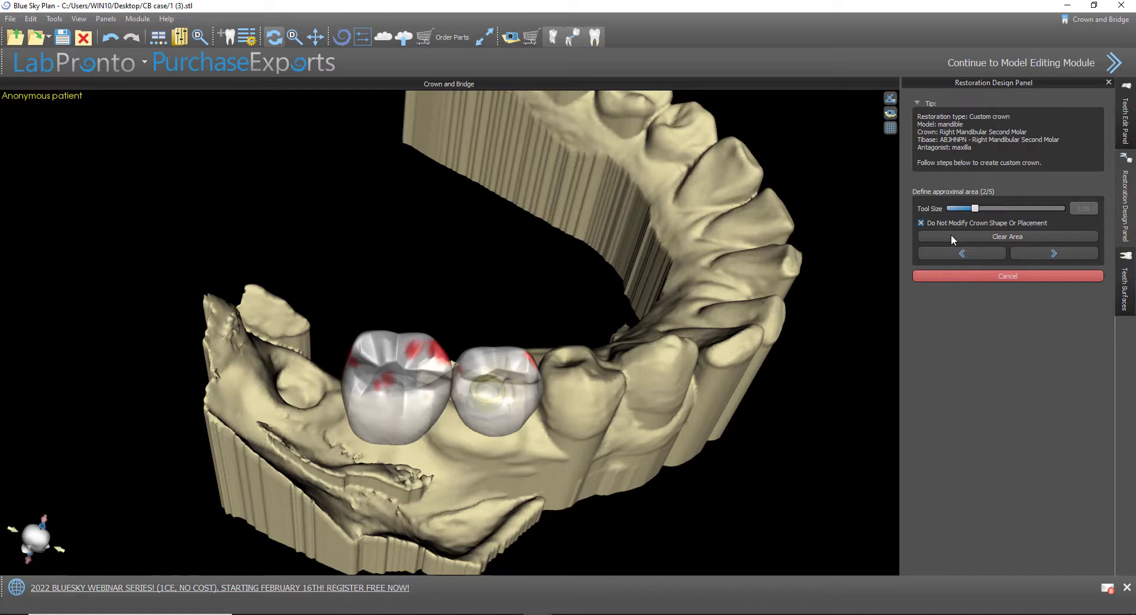
right_click_drag(651, 284, 424, 317)
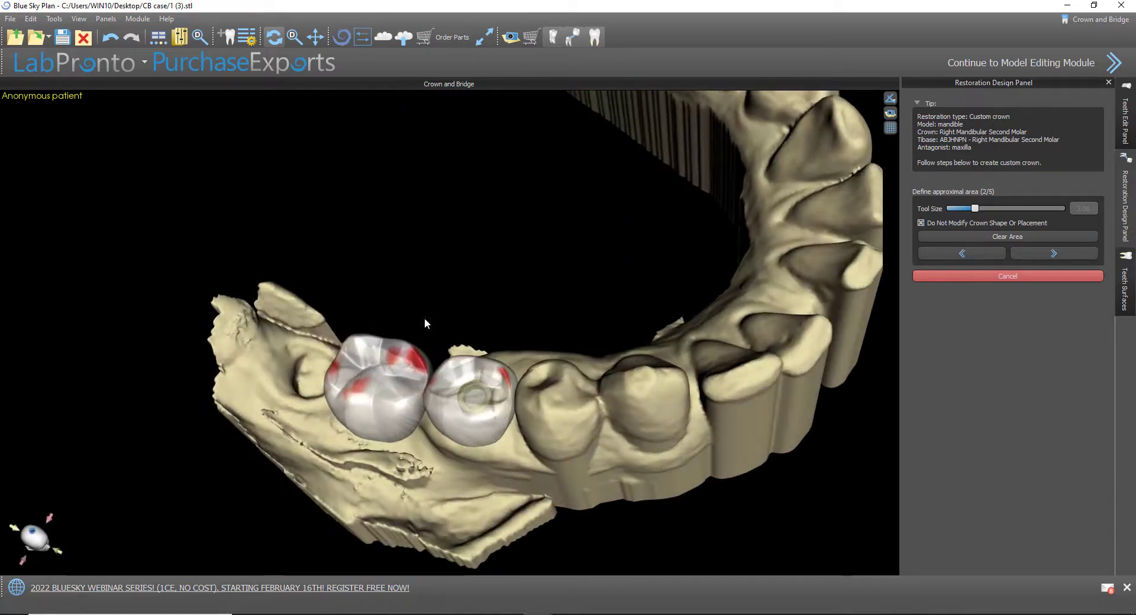
mouse_move(240, 390)
left_mouse_down()
mouse_move(233, 379)
mouse_move(265, 346)
mouse_move(237, 355)
left_mouse_up()
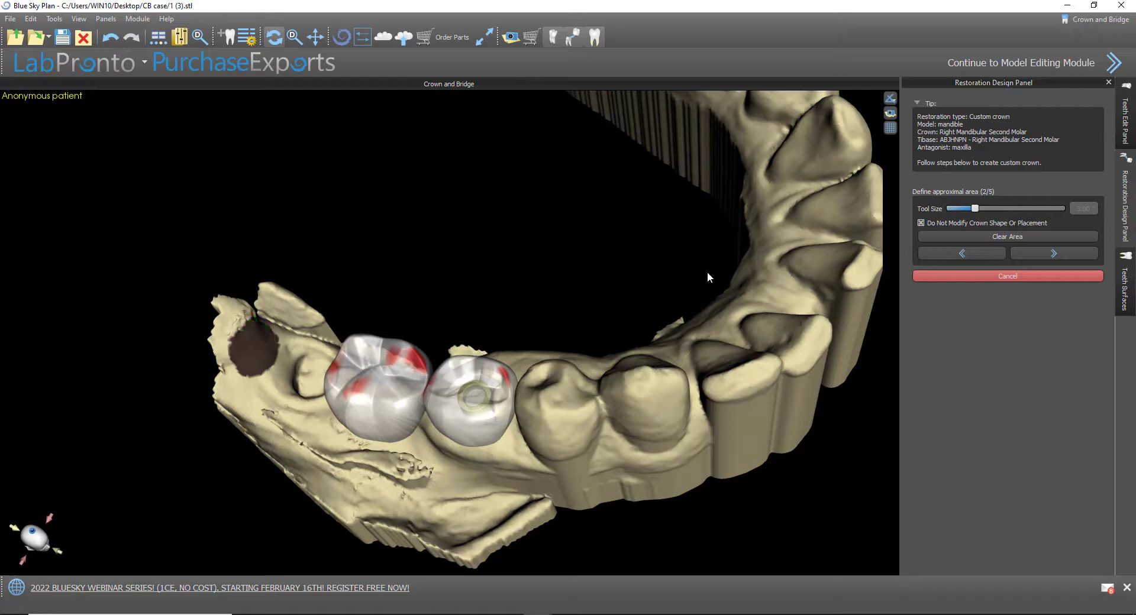
left_click(1086, 256)
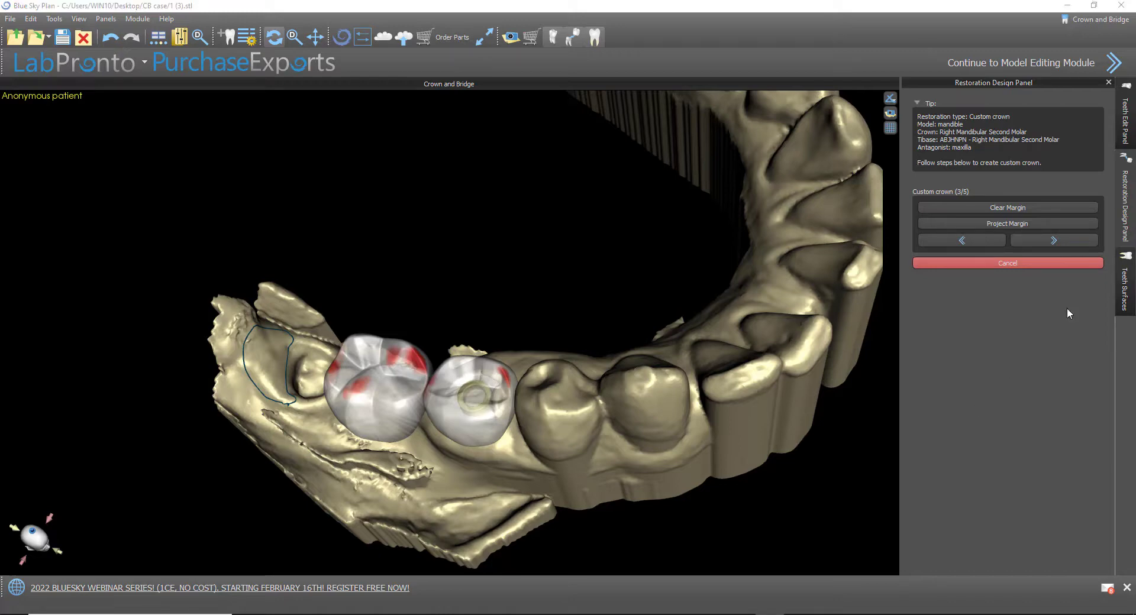
Project the second molar crown's margin onto the model around the abutment and even out the kink in the line
left_click(1042, 225)
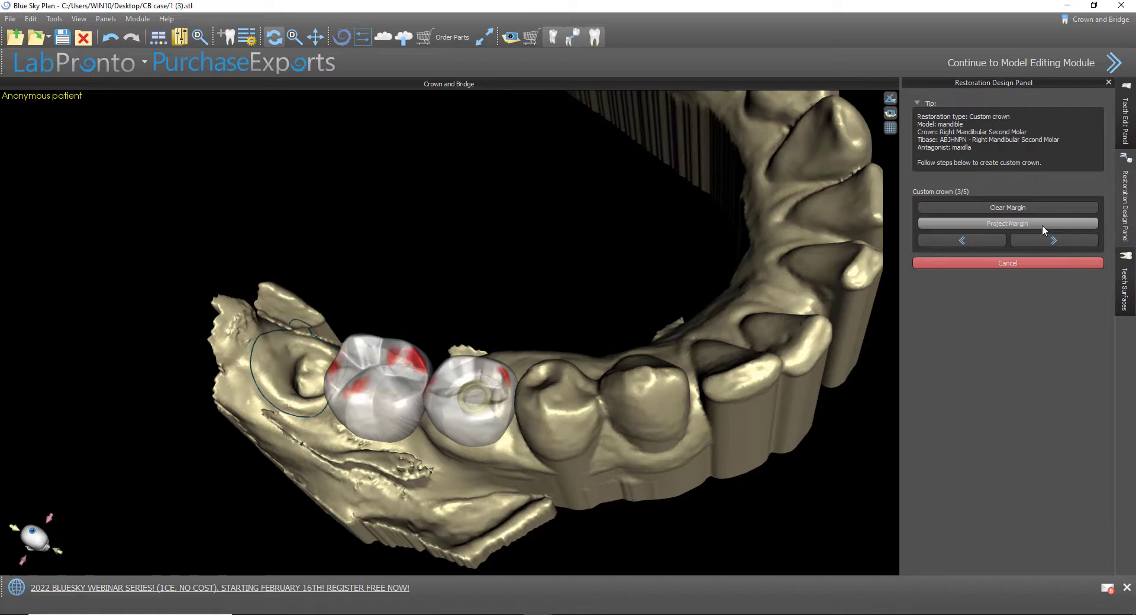
left_click_drag(524, 263, 555, 299)
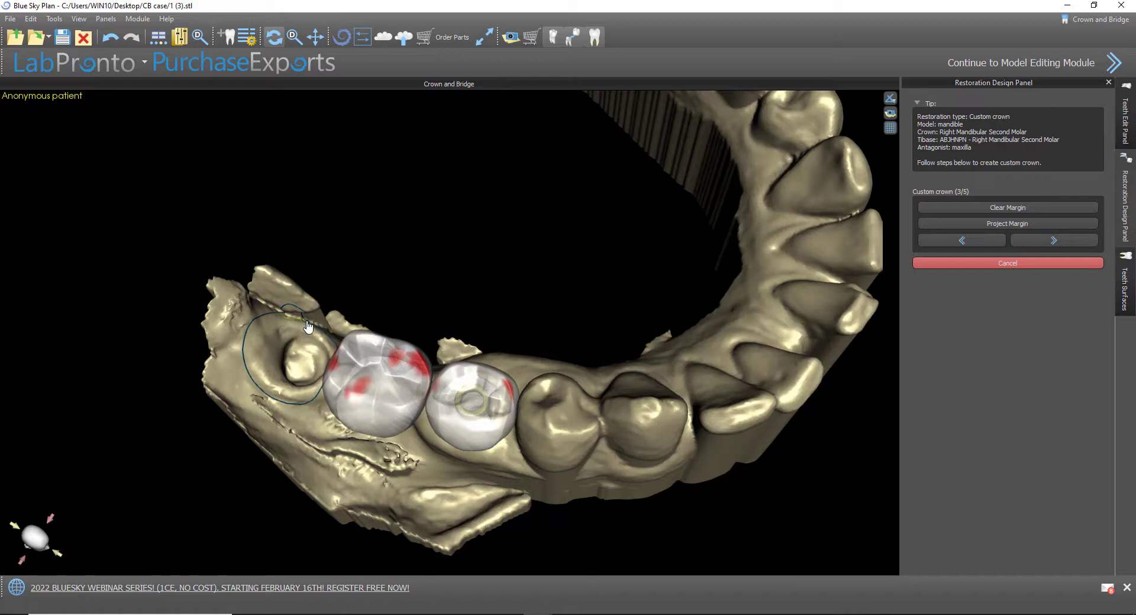
left_click_drag(346, 495, 321, 548)
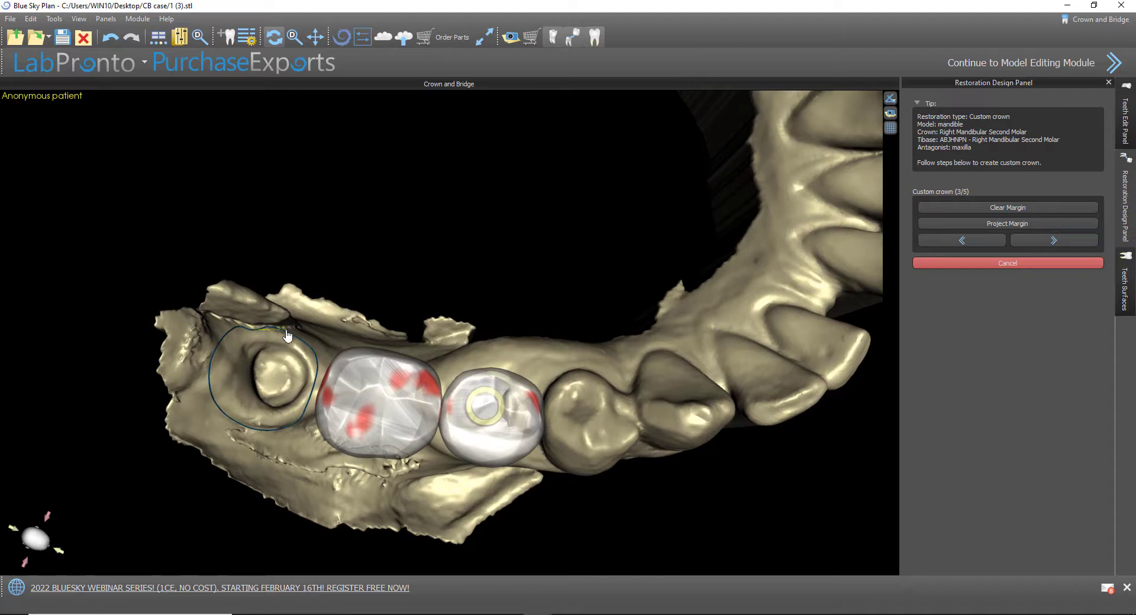
scroll(319, 477, "up", 4)
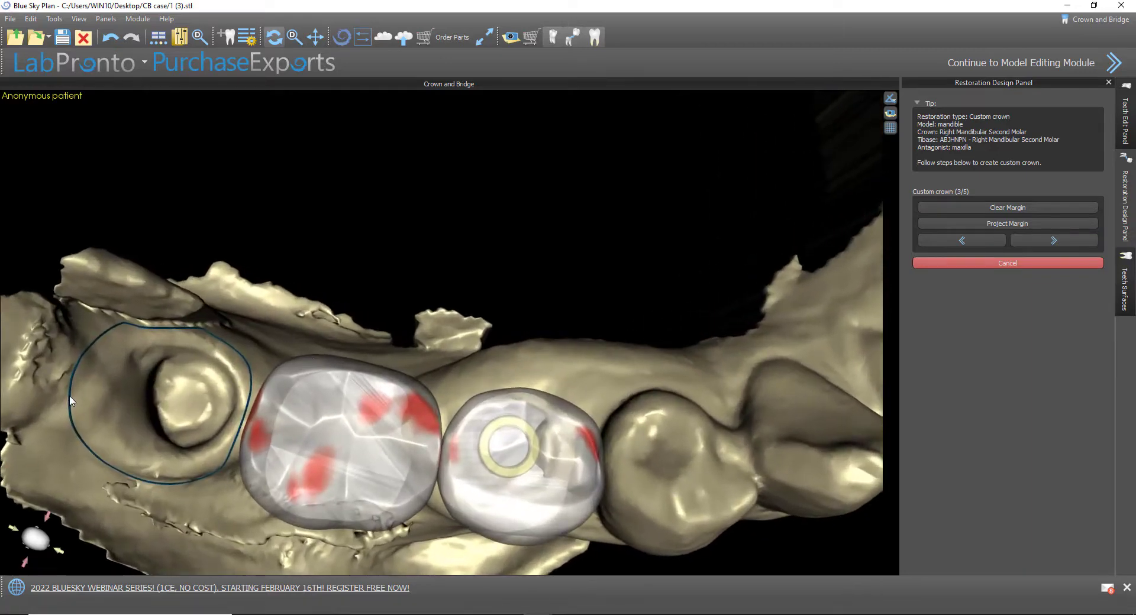
Reshape the back and tongue-side parts of the second molar's margin line around the abutment, and continue to the crown parameters stage
mouse_move(121, 323)
left_mouse_down()
mouse_move(84, 365)
mouse_move(78, 440)
left_mouse_up()
left_click_drag(135, 489, 148, 474)
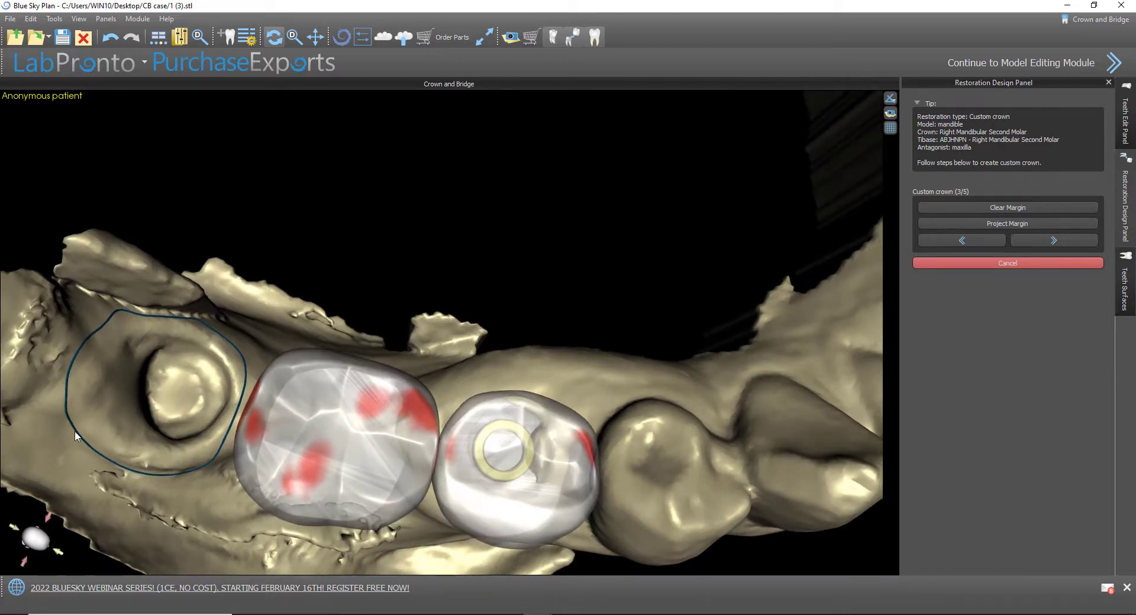
left_click_drag(74, 428, 81, 430)
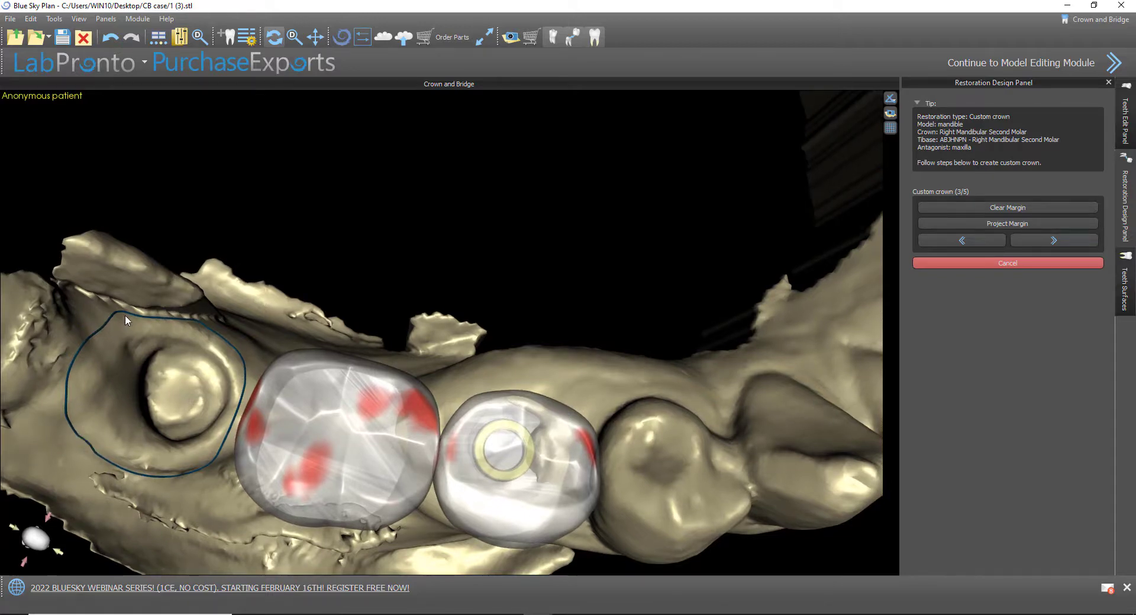
mouse_move(129, 311)
left_mouse_down()
mouse_move(83, 364)
mouse_move(72, 428)
left_mouse_up()
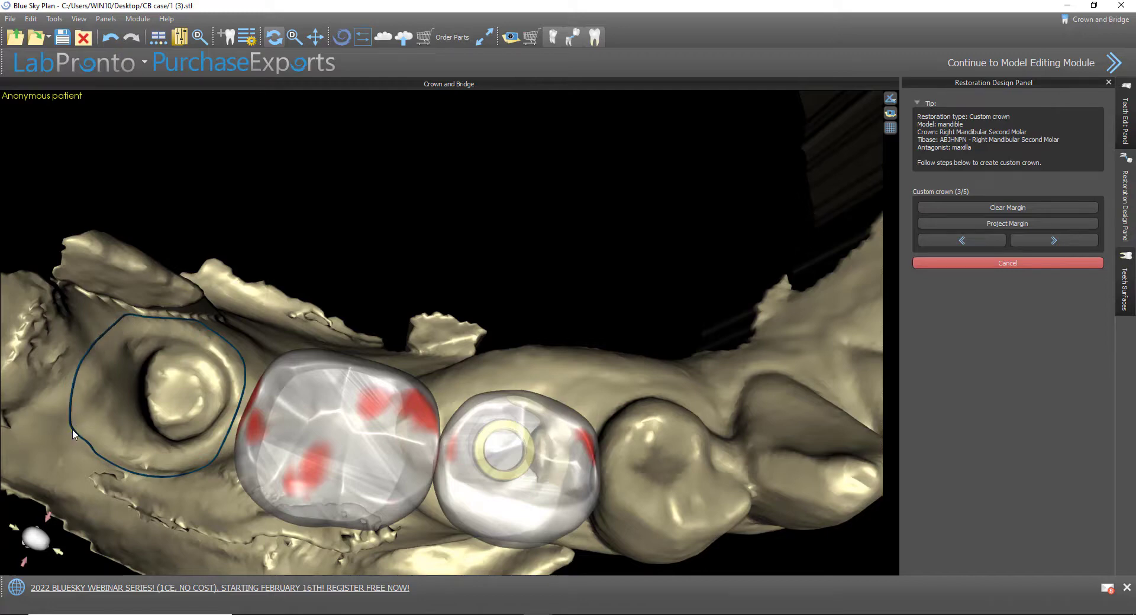
left_click_drag(188, 512, 326, 539)
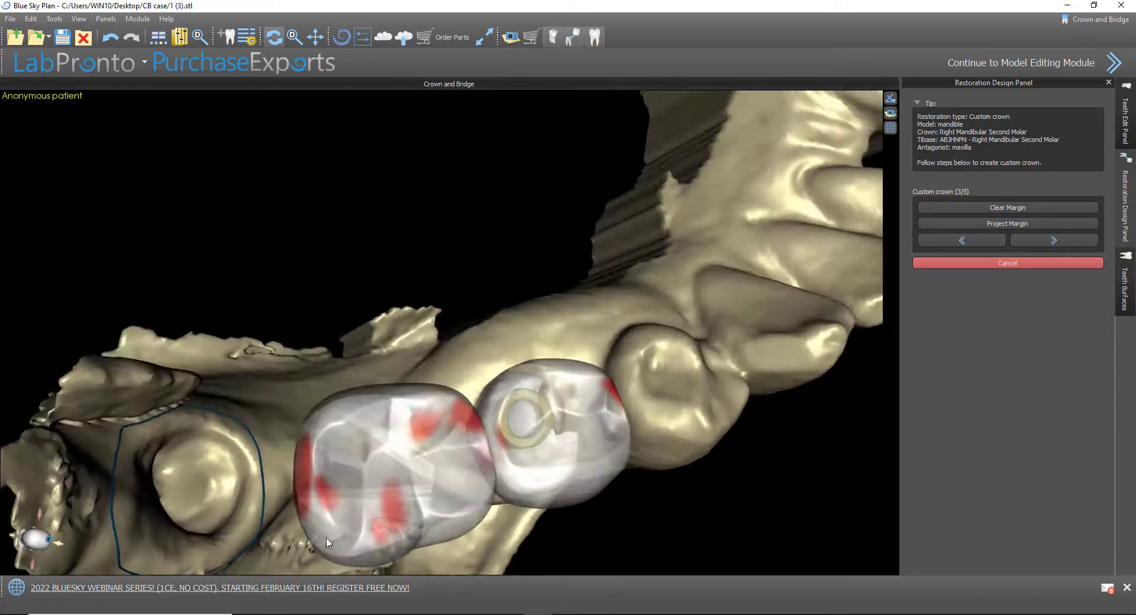
left_click_drag(128, 427, 244, 424)
left_click_drag(345, 565, 275, 403)
left_click(1077, 242)
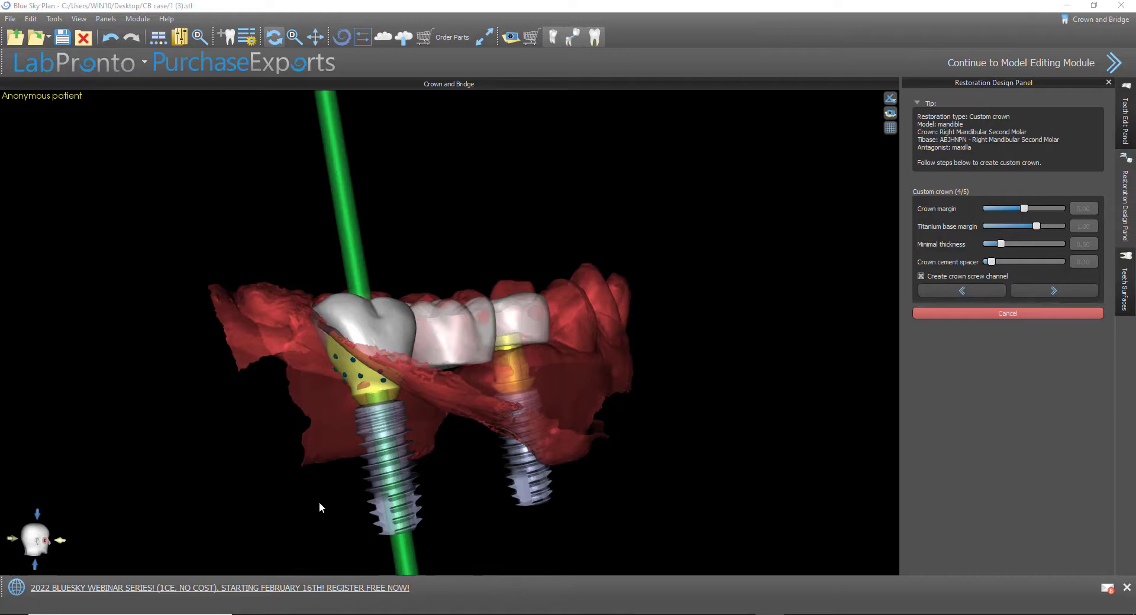
Reposition the control points on the second molar crown's emergence profile just above the implant so it follows the gum better
left_click_drag(319, 504, 372, 484)
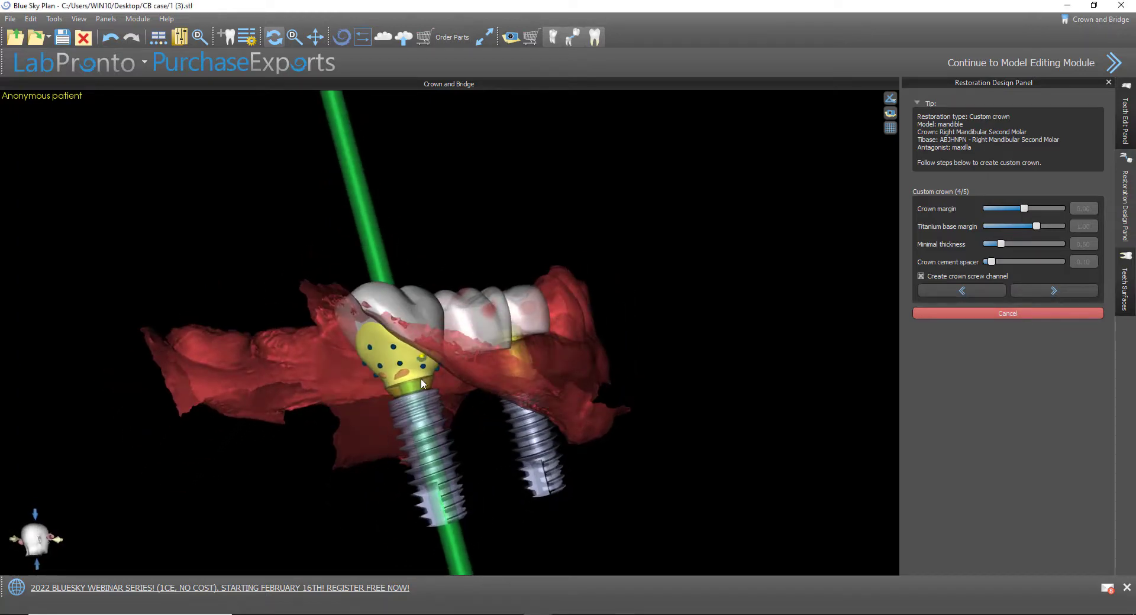
scroll(421, 378, "up", 6)
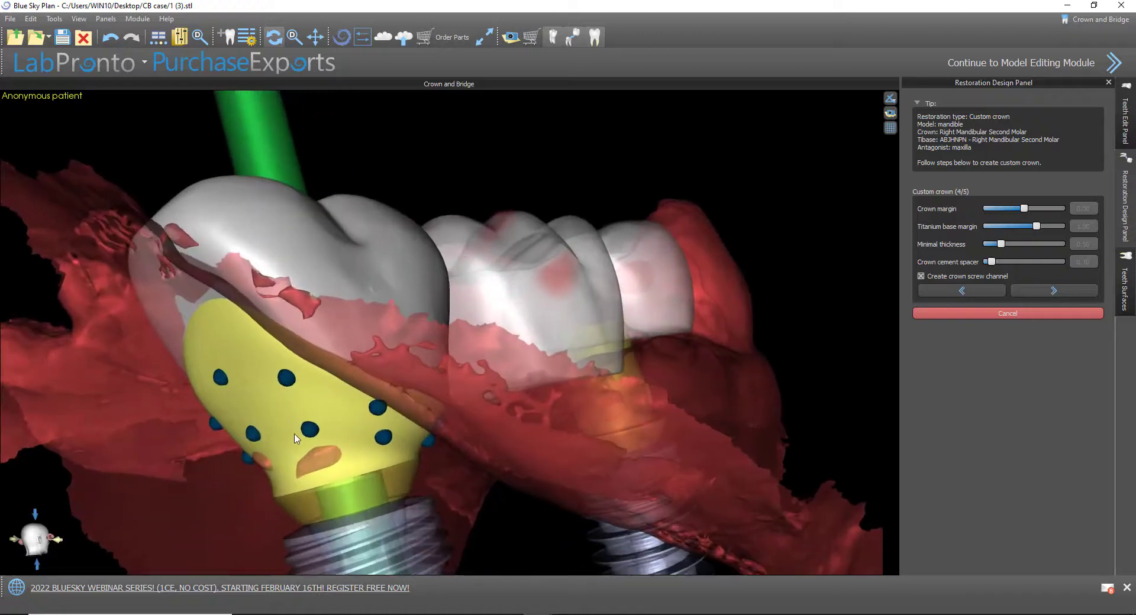
left_click_drag(307, 433, 294, 454)
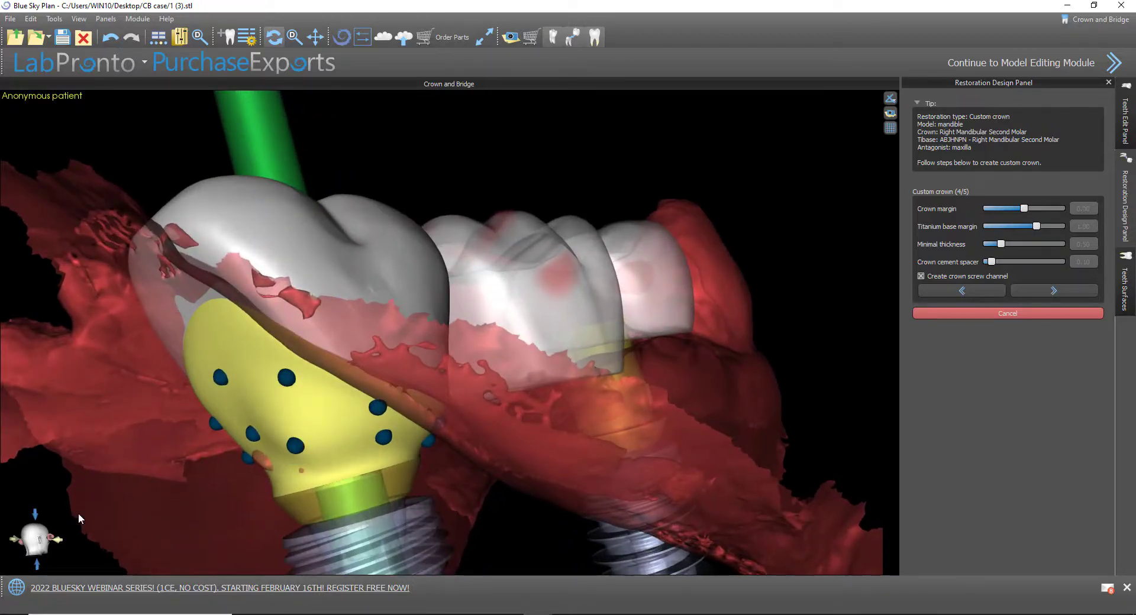
left_click_drag(79, 518, 362, 401)
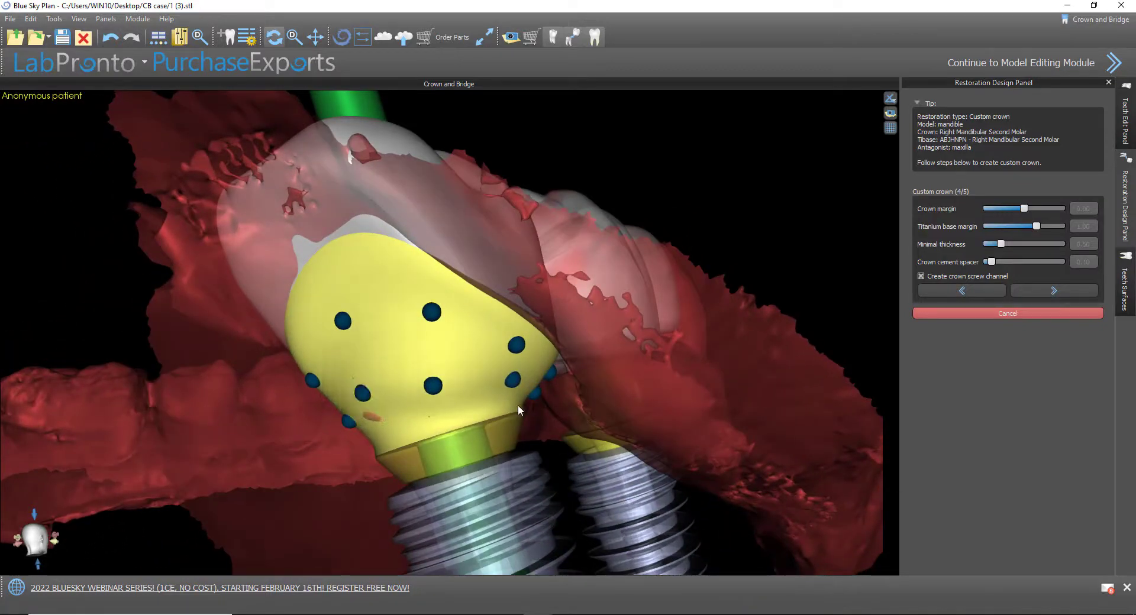
left_click_drag(527, 402, 515, 400)
left_click_drag(319, 414, 321, 418)
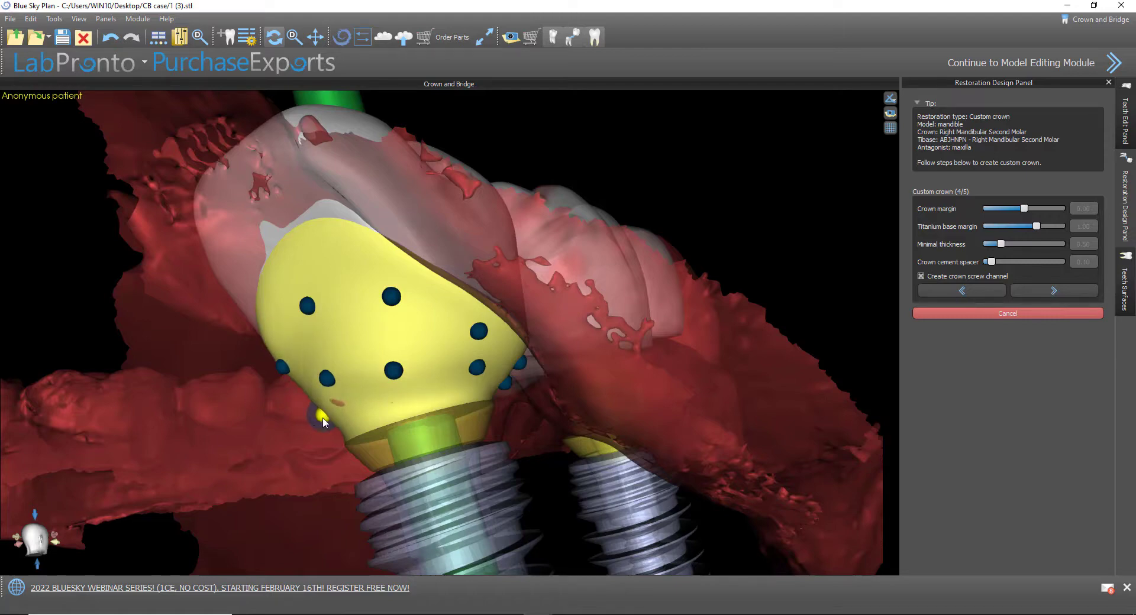
Check the crowns from the side and from above, keep Create crown screw channel enabled, and continue to the cut intersections stage
left_click_drag(772, 161, 651, 236)
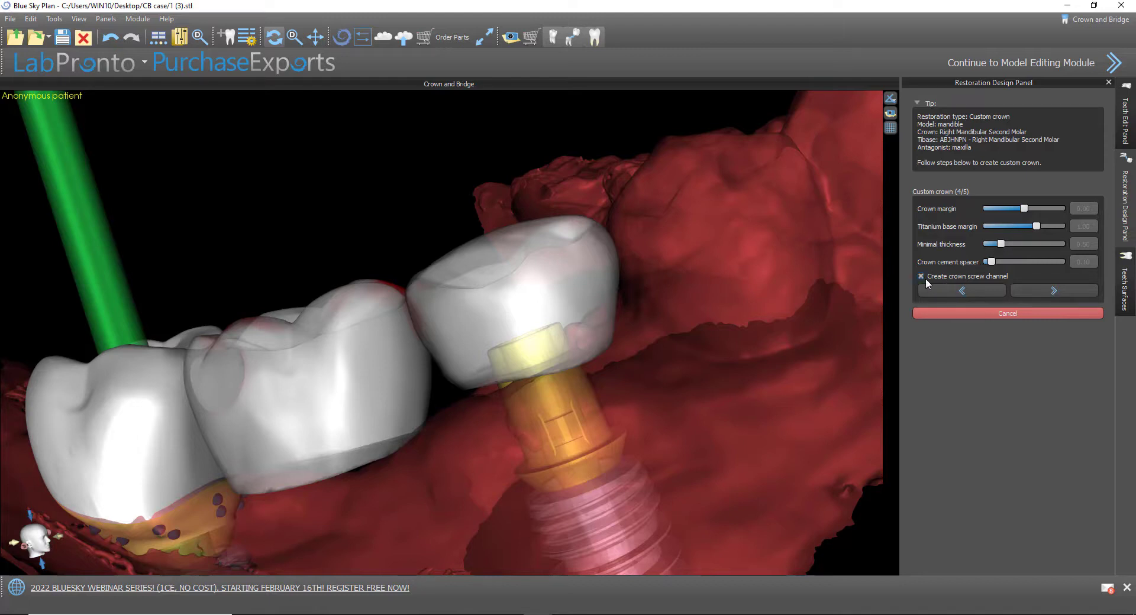
right_click_drag(438, 172, 446, 244)
left_click_drag(297, 288, 376, 424)
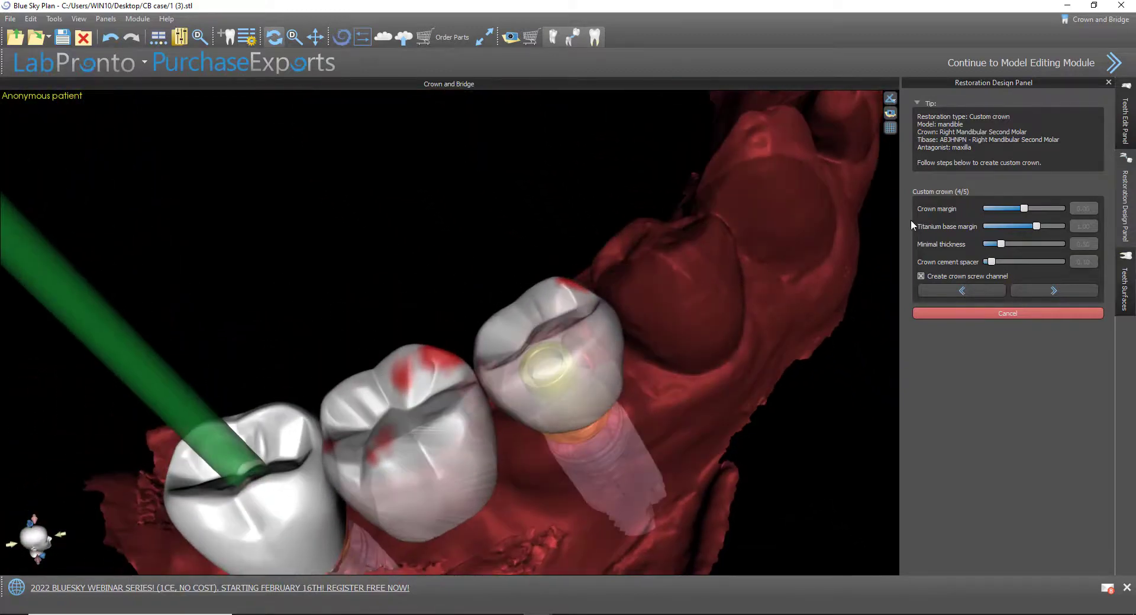
left_click(1056, 293)
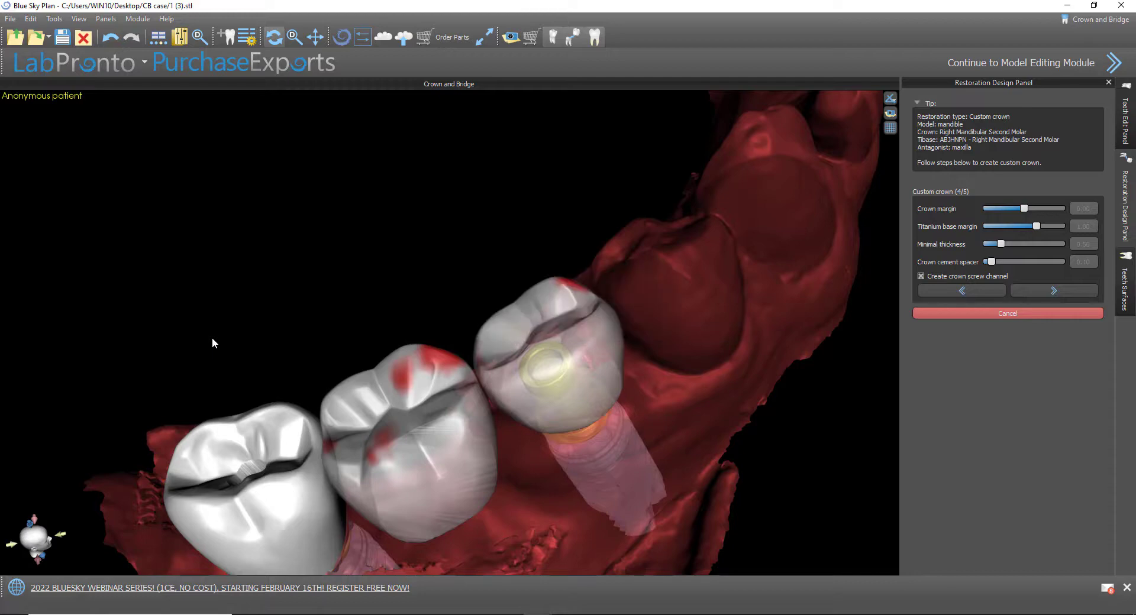
left_click_drag(219, 339, 504, 482)
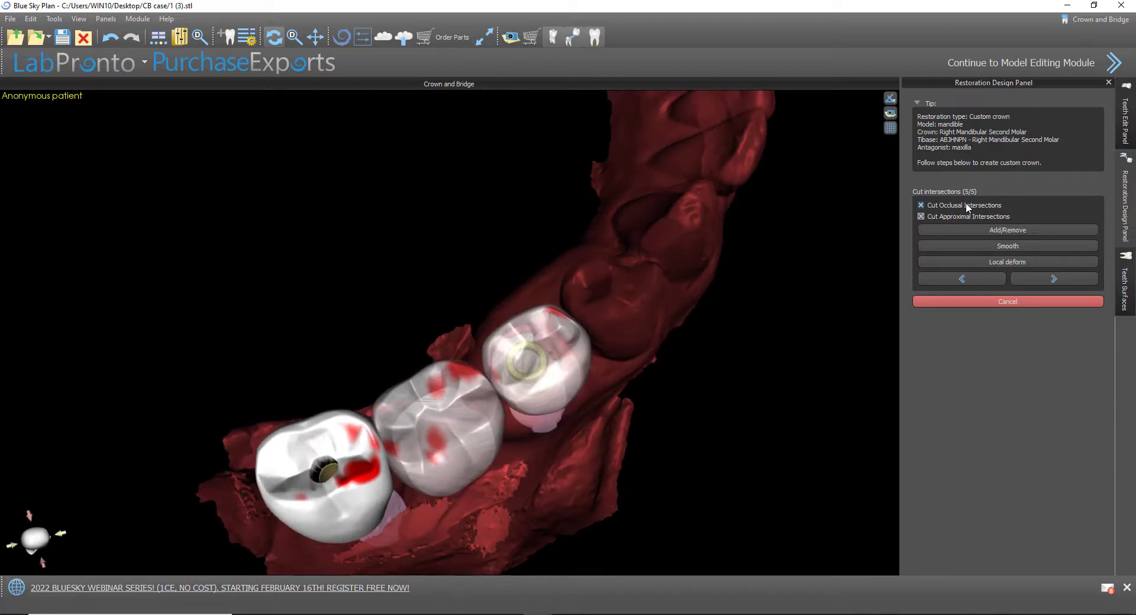
Turn off Cut Occlusal Intersections and Cut Approximal Intersections, inspect the second molar crown, and finish its restoration
left_click(981, 217)
left_click(949, 207)
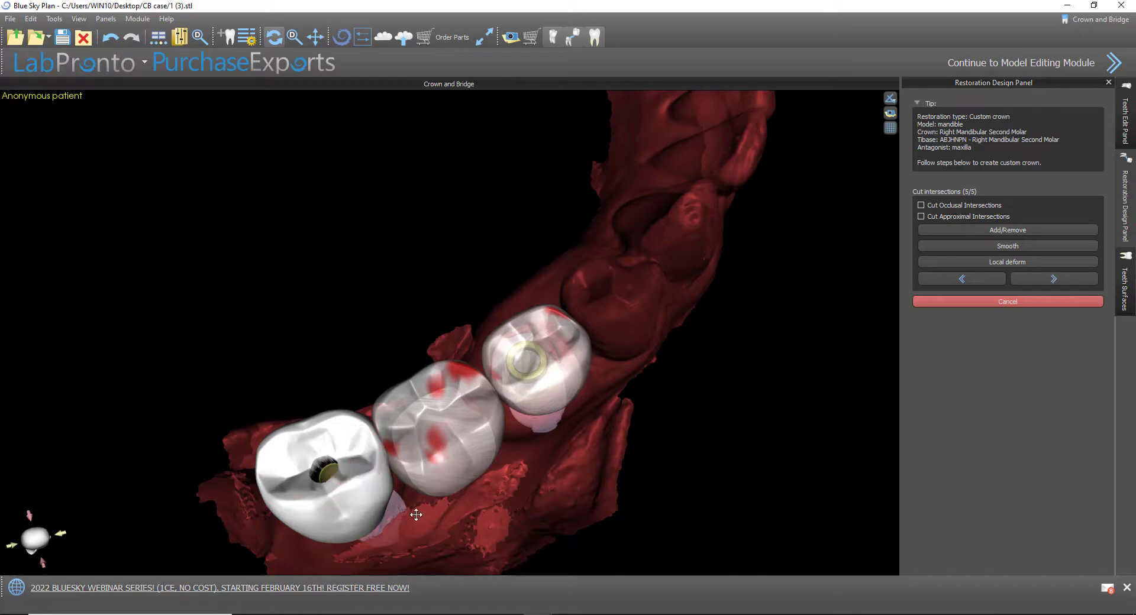
left_click_drag(416, 515, 314, 478)
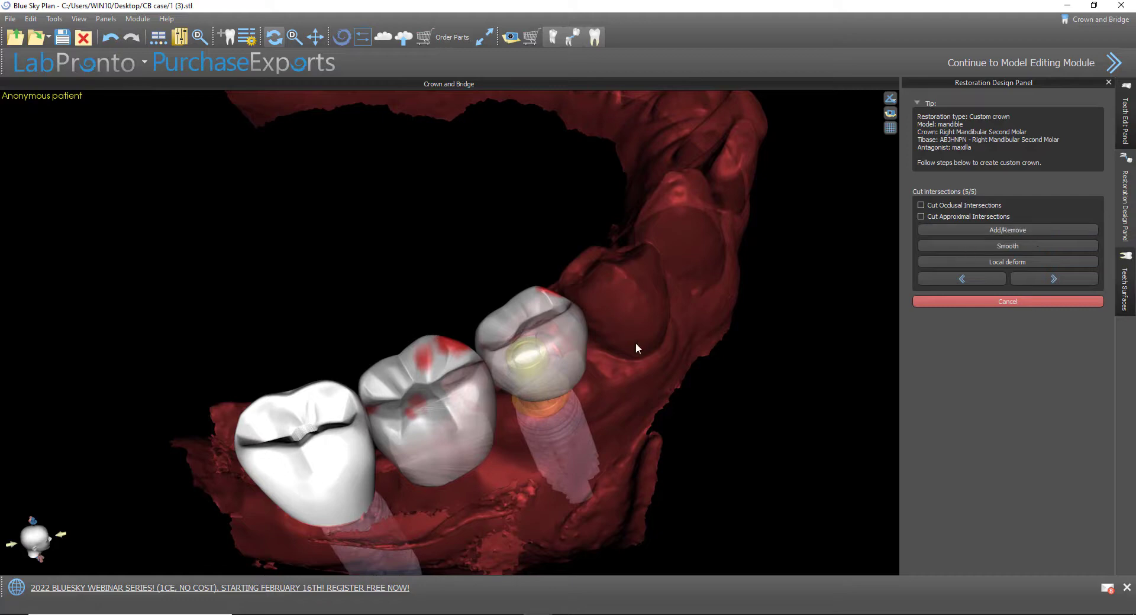
left_click_drag(446, 481, 400, 474)
scroll(397, 444, "up", 3)
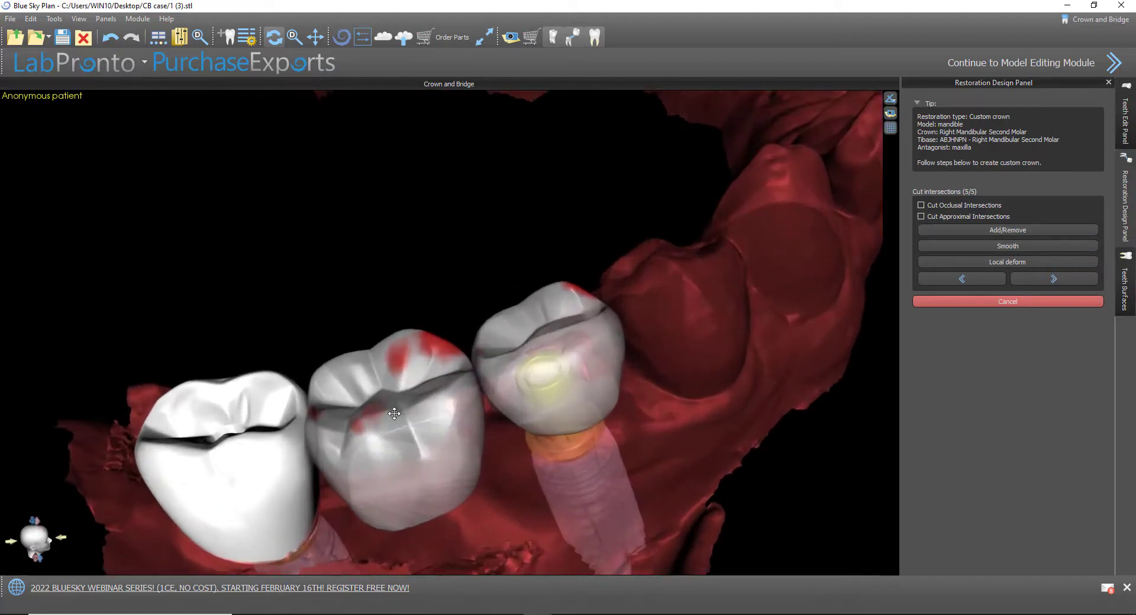
left_click_drag(329, 503, 409, 489)
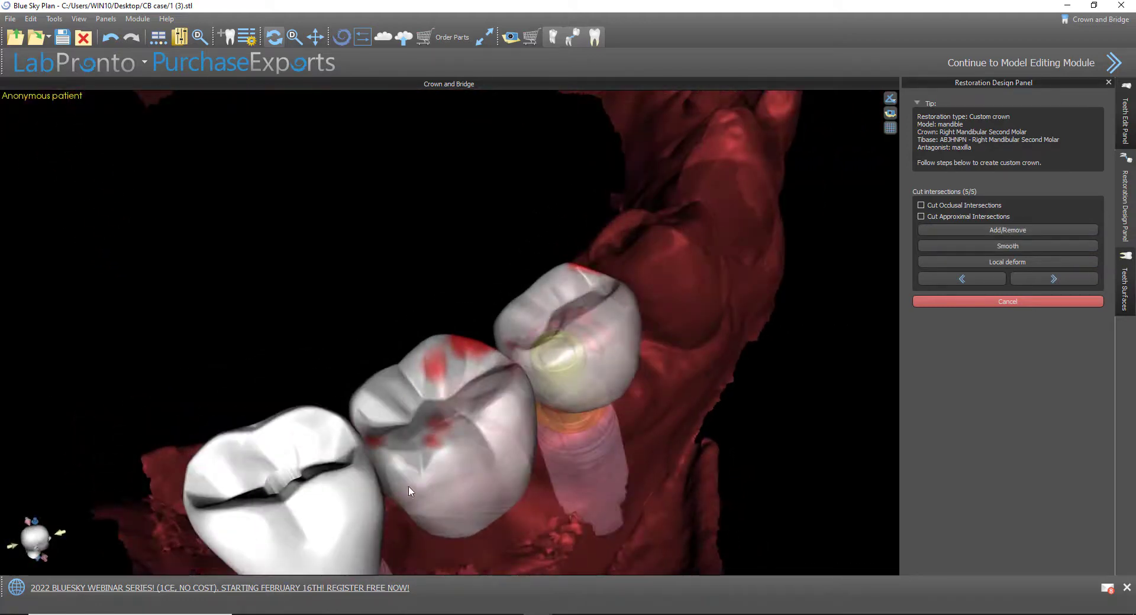
left_click(1053, 279)
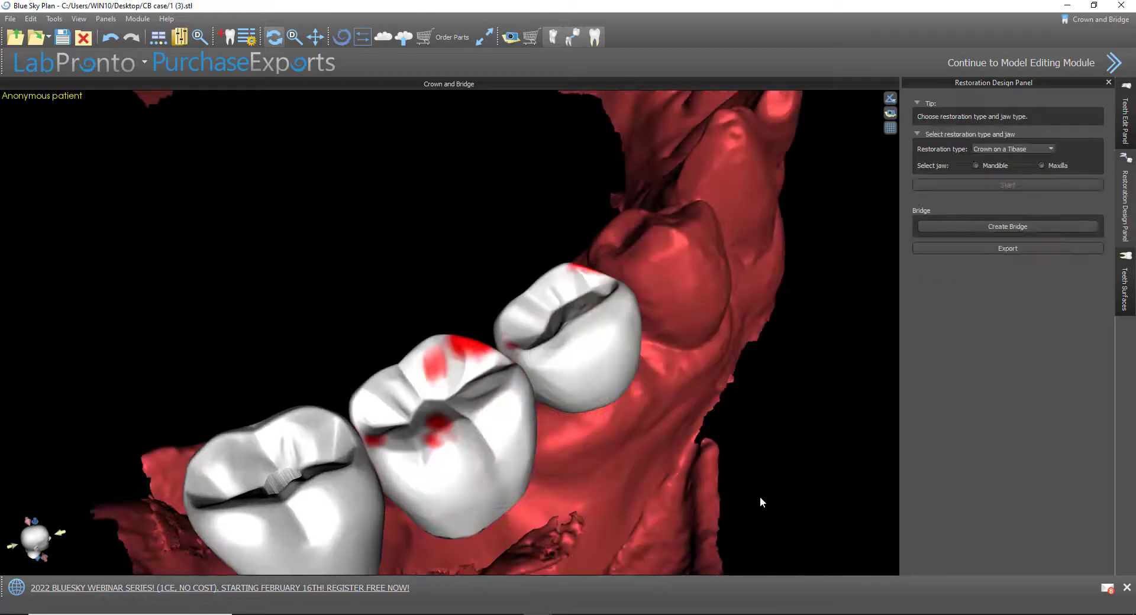
Compare the designed second molar crown with its original tooth by toggling the visibility of both surfaces, leaving the designed crown shown
left_click(1126, 290)
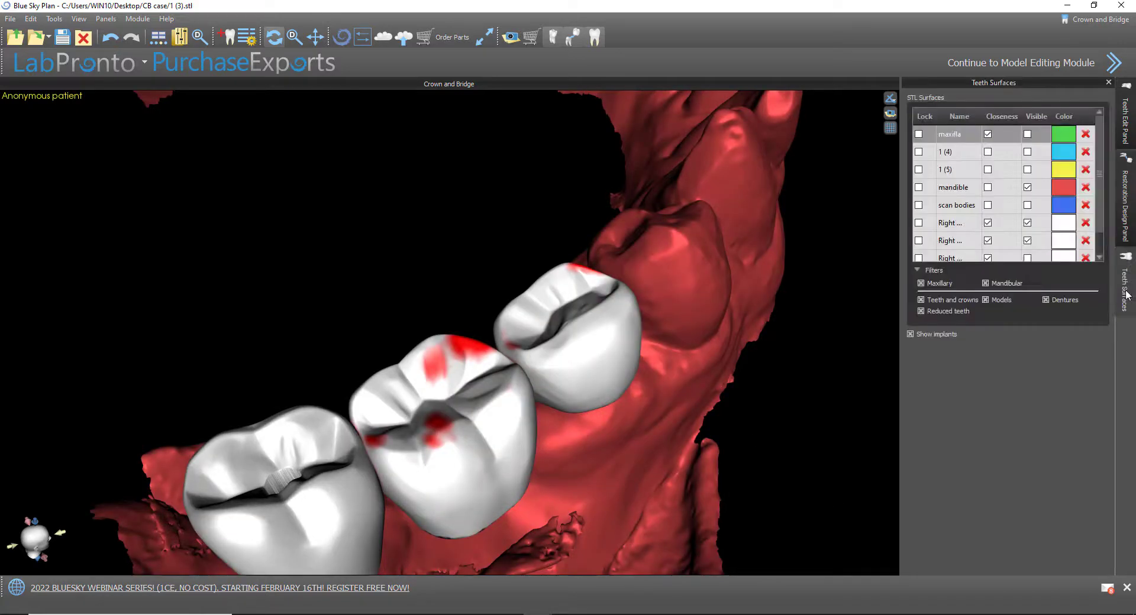
scroll(1032, 207, "down", 2)
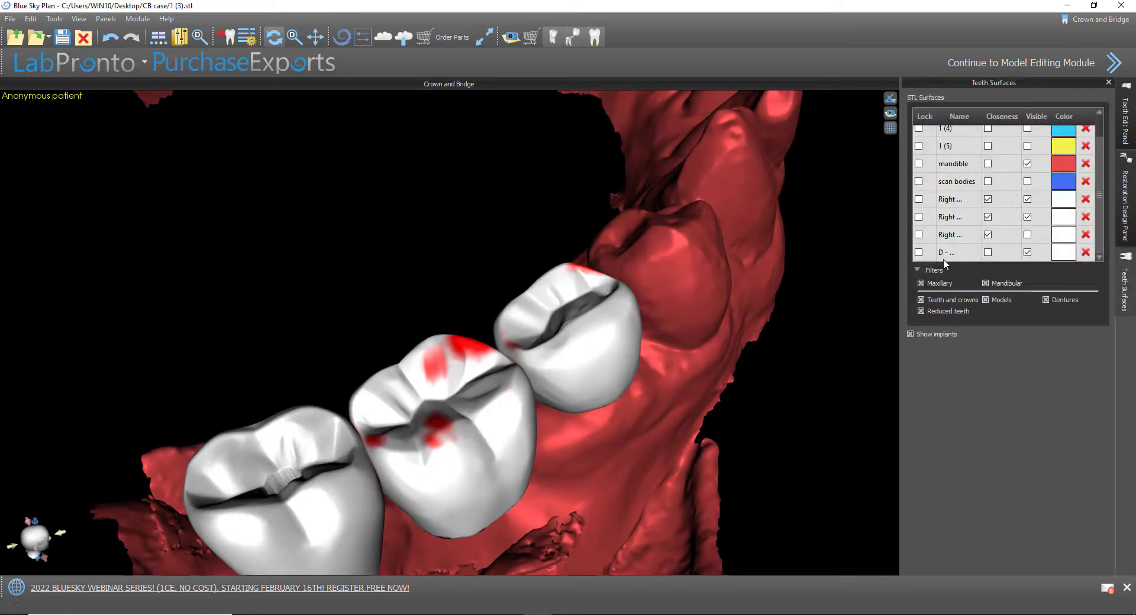
left_click(1027, 253)
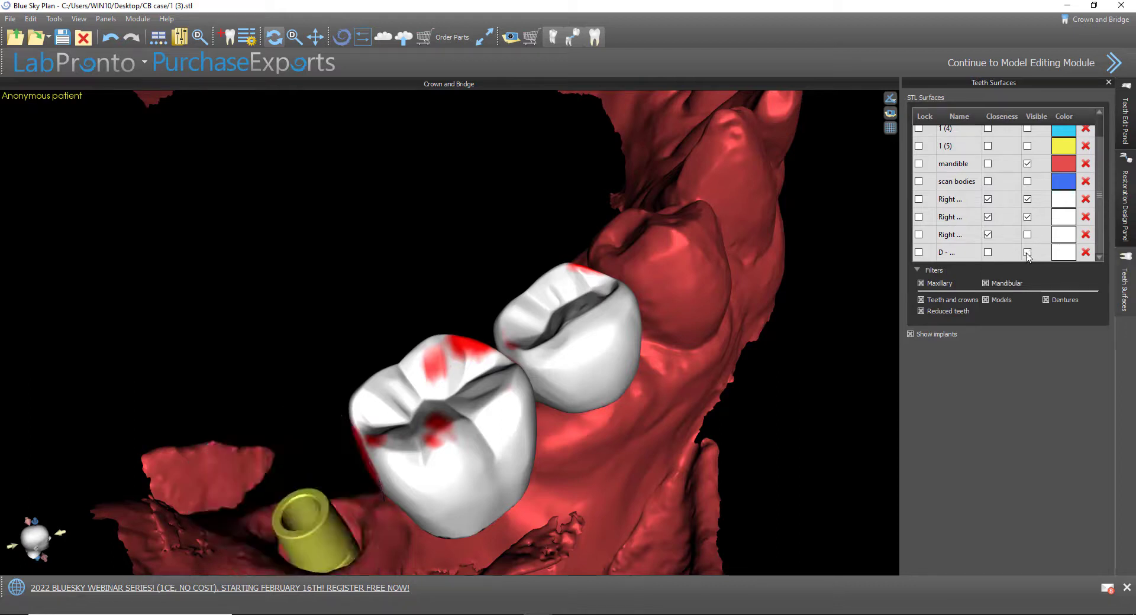
left_click(1027, 252)
left_click(1027, 253)
left_click(1028, 235)
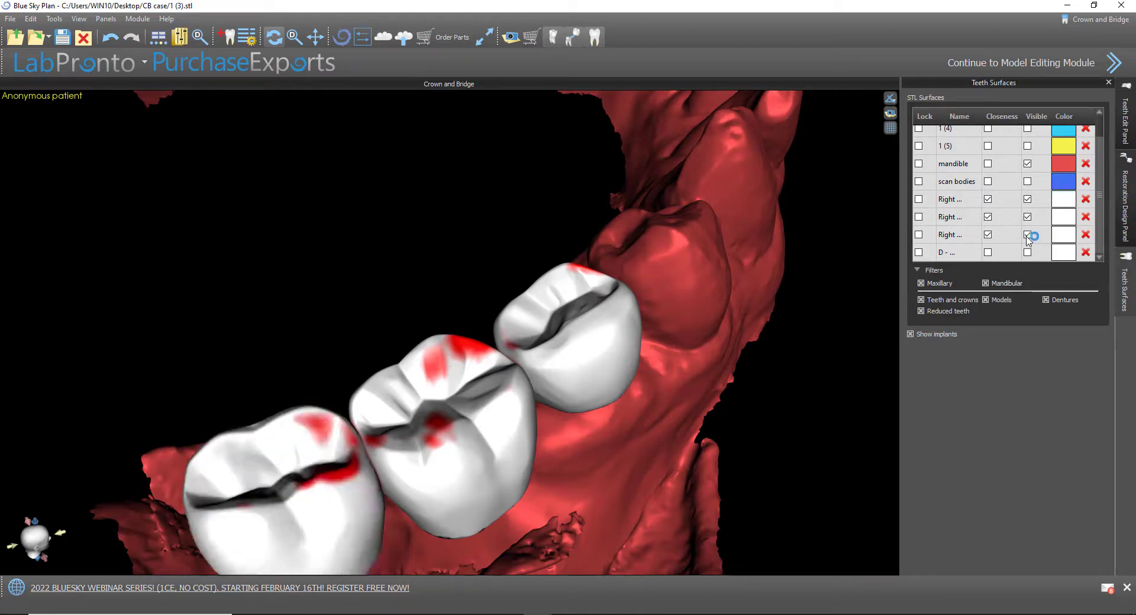
left_click(1027, 236)
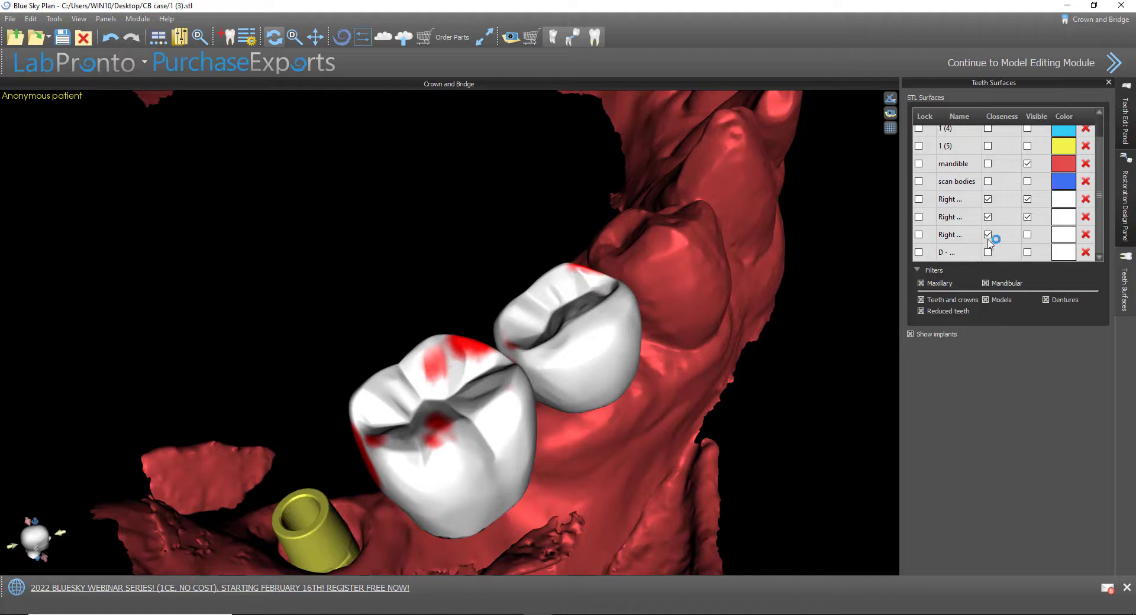
left_click(1027, 253)
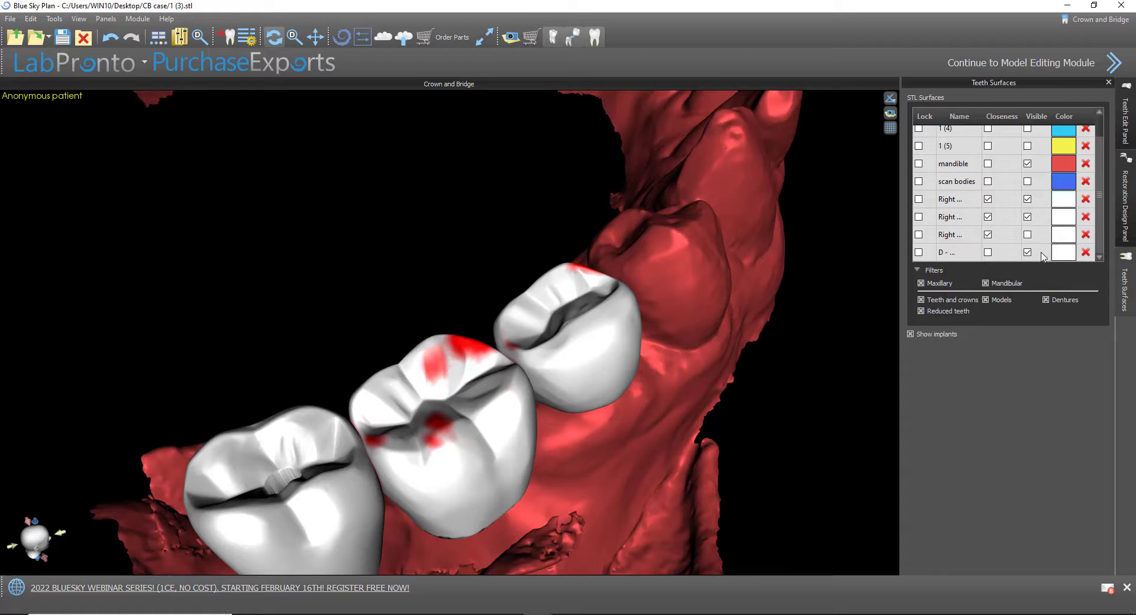
Hide the implants and inspect the three teeth from several angles, with and without the mandible surface
left_click_drag(679, 427, 482, 294)
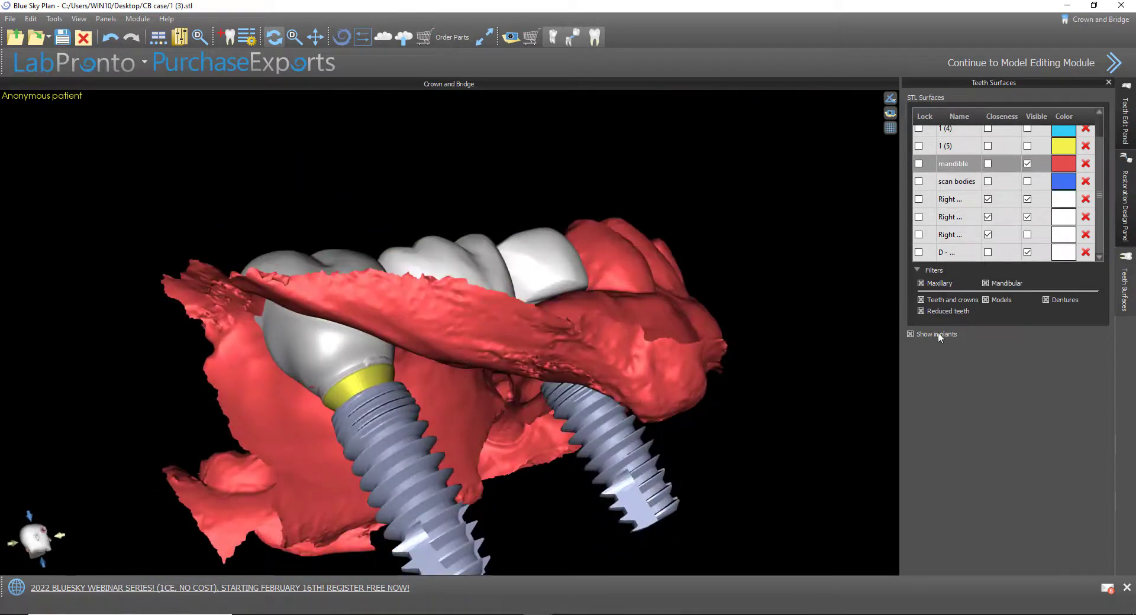
left_click(938, 334)
left_click_drag(660, 462, 722, 303)
left_click(1028, 164)
left_click(1027, 163)
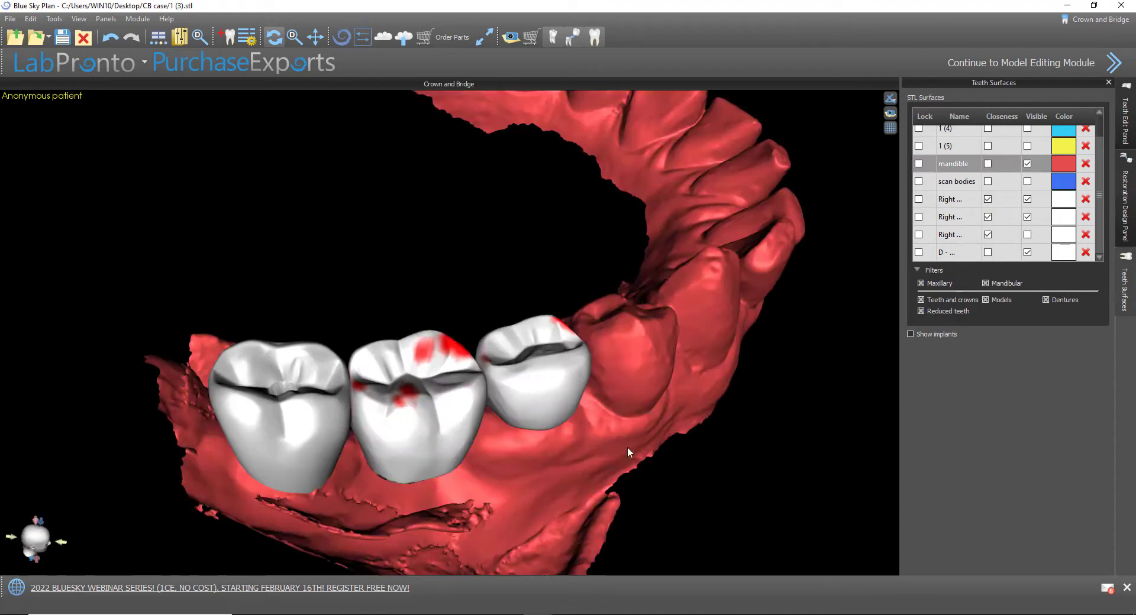
left_click_drag(629, 457, 991, 317)
Start a Crown on a Tibase restoration on the mandible for the right second premolar, accept the insert direction, and continue to the approximal area stage
left_click(1126, 224)
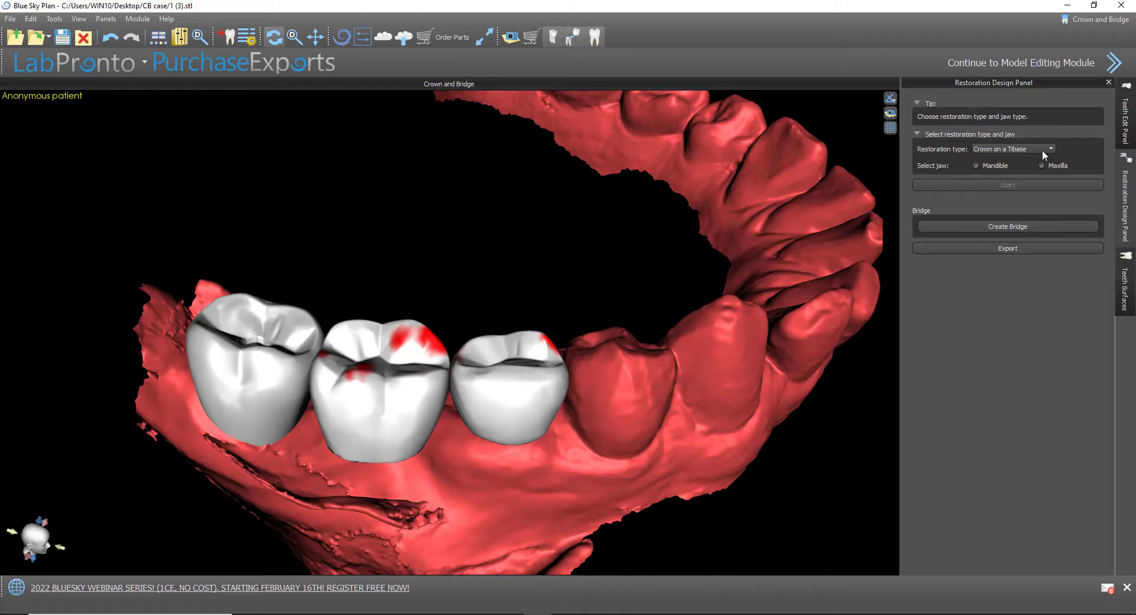
left_click(976, 166)
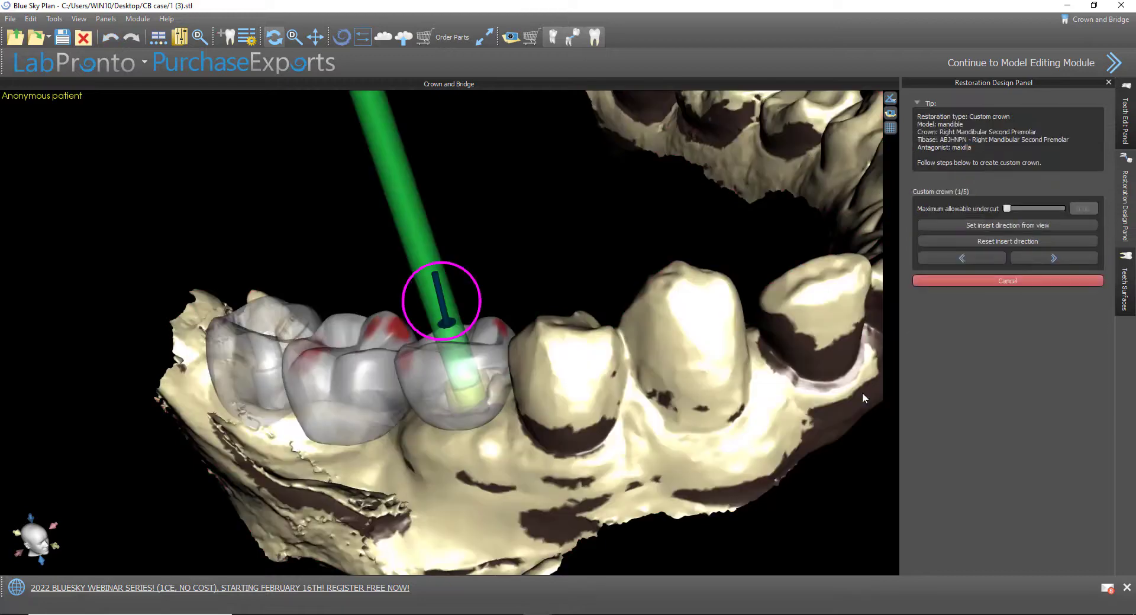
left_click(1053, 259)
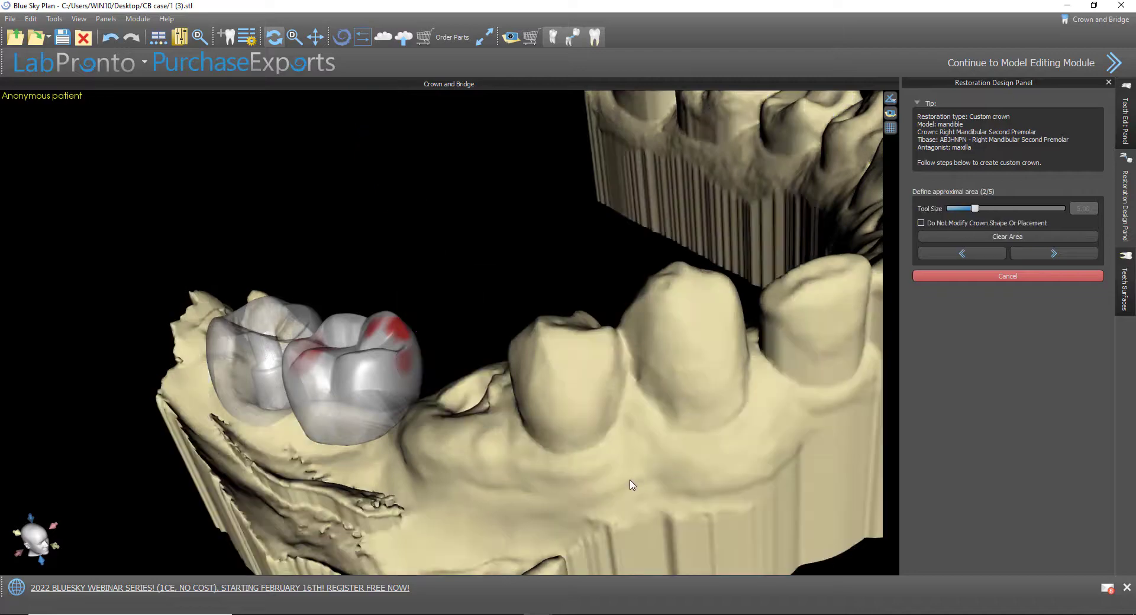
Mark the approximal area on the first premolar surface facing the second premolar site and continue to the margin stage
mouse_move(471, 343)
left_mouse_down()
mouse_move(474, 451)
mouse_move(566, 284)
left_mouse_up()
left_click(580, 365)
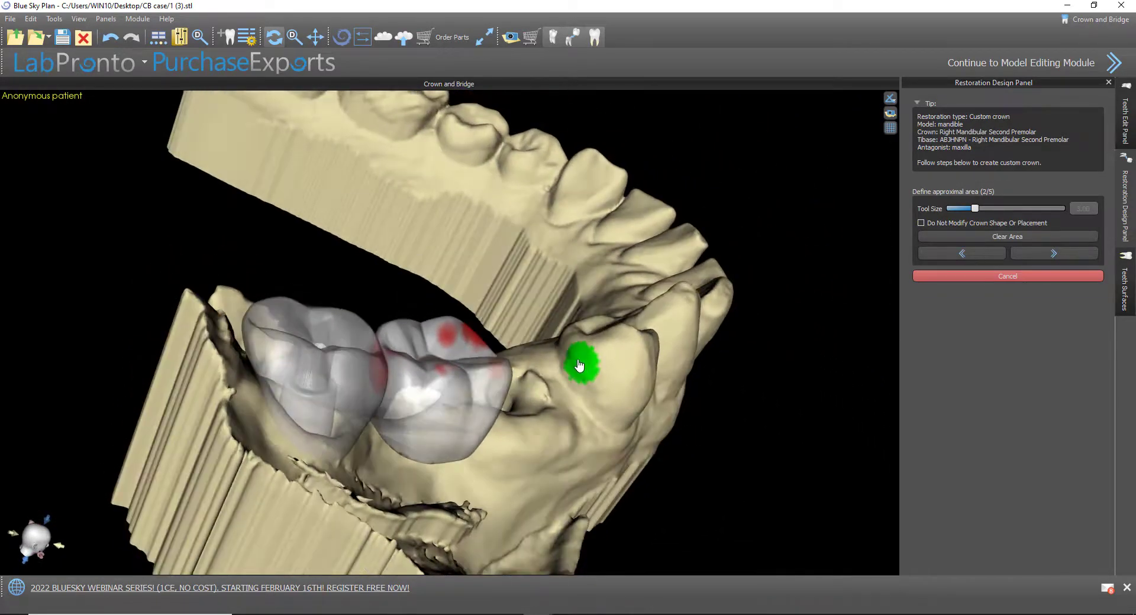
mouse_move(579, 365)
left_mouse_down()
mouse_move(571, 357)
mouse_move(597, 369)
left_mouse_up()
mouse_move(719, 405)
left_mouse_down()
mouse_move(676, 404)
mouse_move(671, 436)
left_mouse_up()
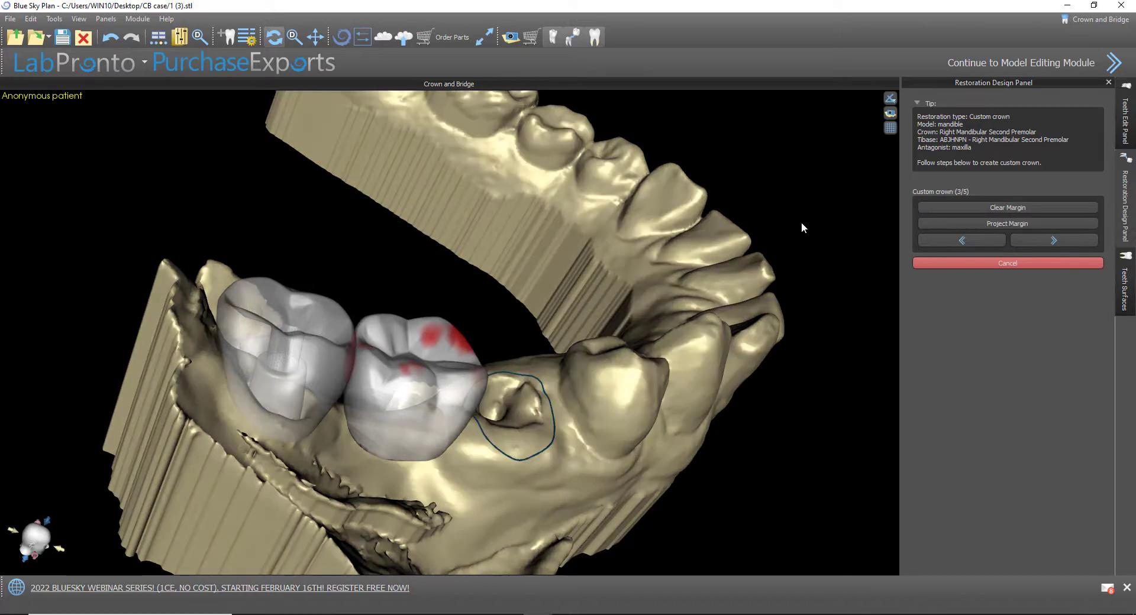
Check the proposed margin line around the second premolar site, accept it, and continue to the custom crown parameters
left_click_drag(662, 271, 638, 325)
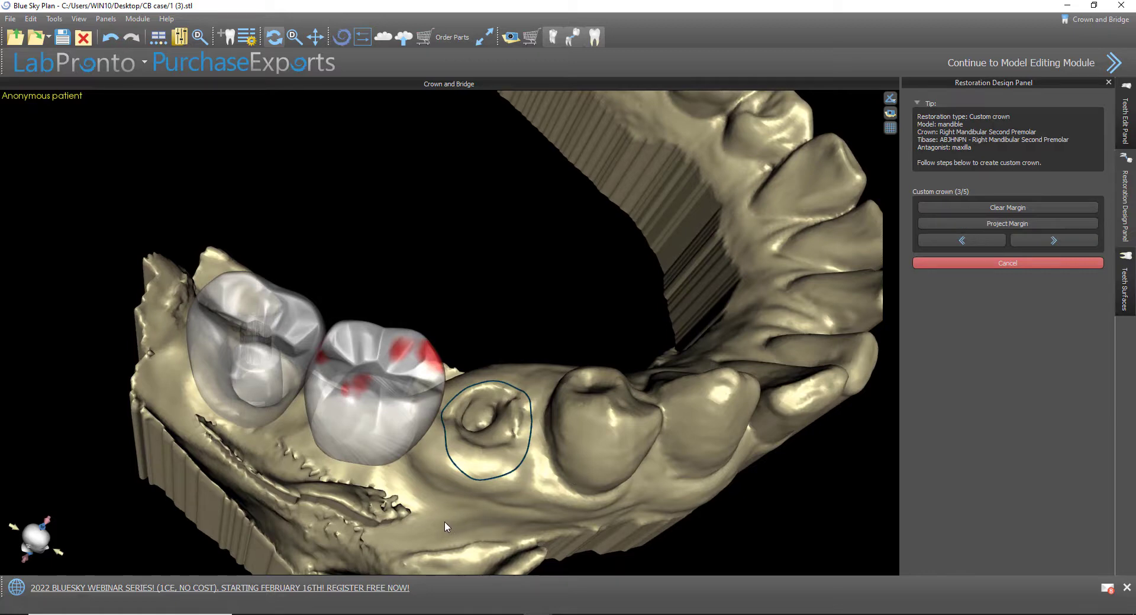
mouse_move(503, 517)
left_mouse_down()
mouse_move(502, 414)
mouse_move(510, 500)
left_mouse_up()
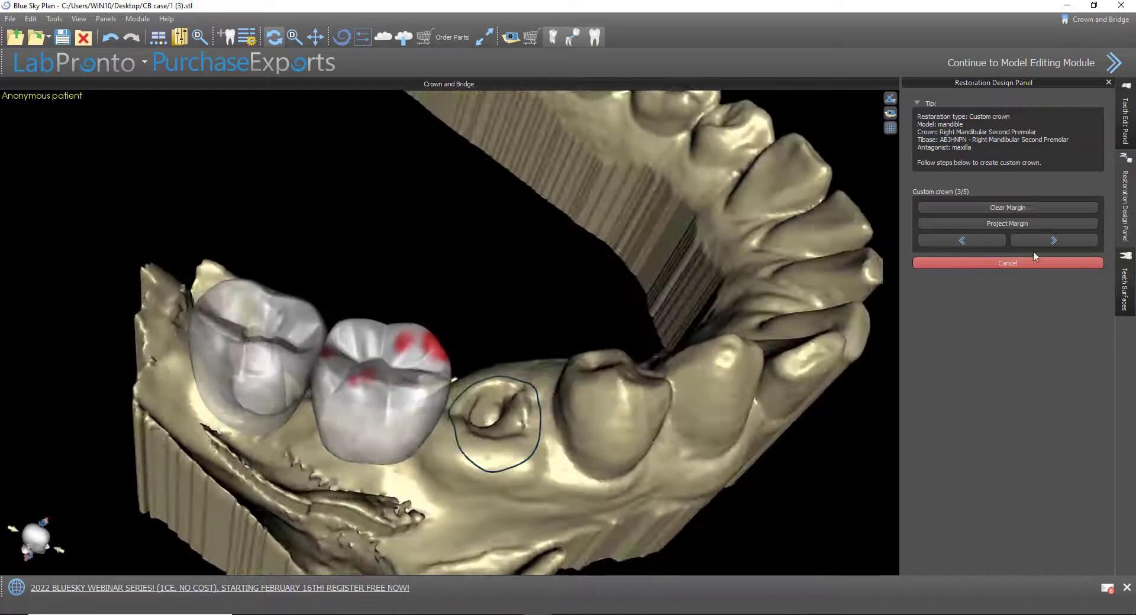
left_click(1090, 244)
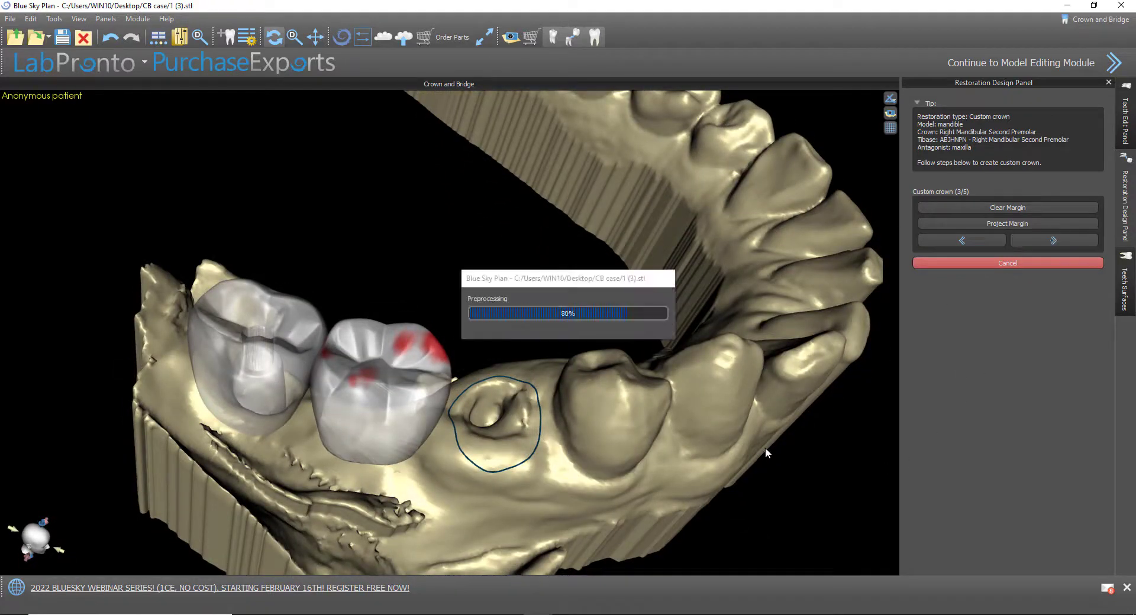
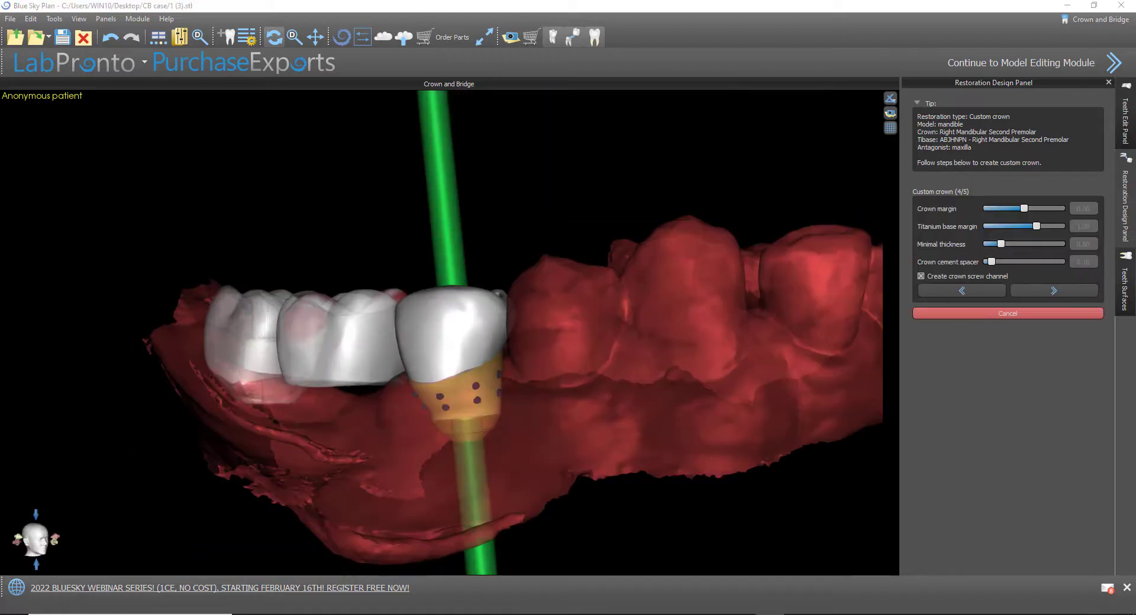
Keep the second premolar crown parameters, turn off Cut Occlusal Intersections and Cut Approximal Intersections, and finish the restoration
left_click_drag(600, 568, 625, 506)
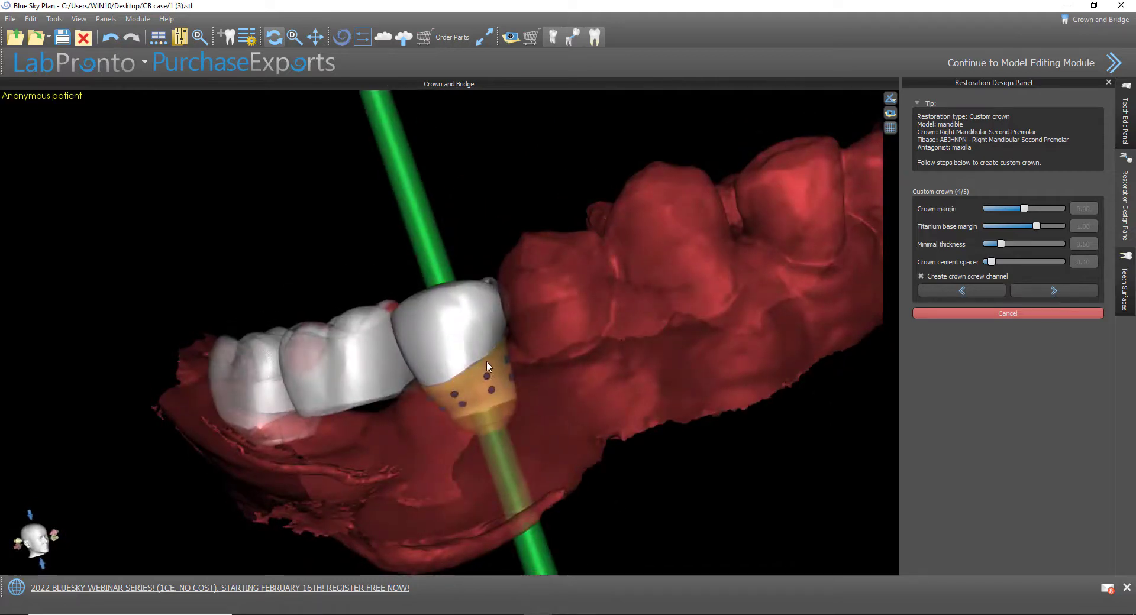
left_click_drag(641, 456, 566, 482)
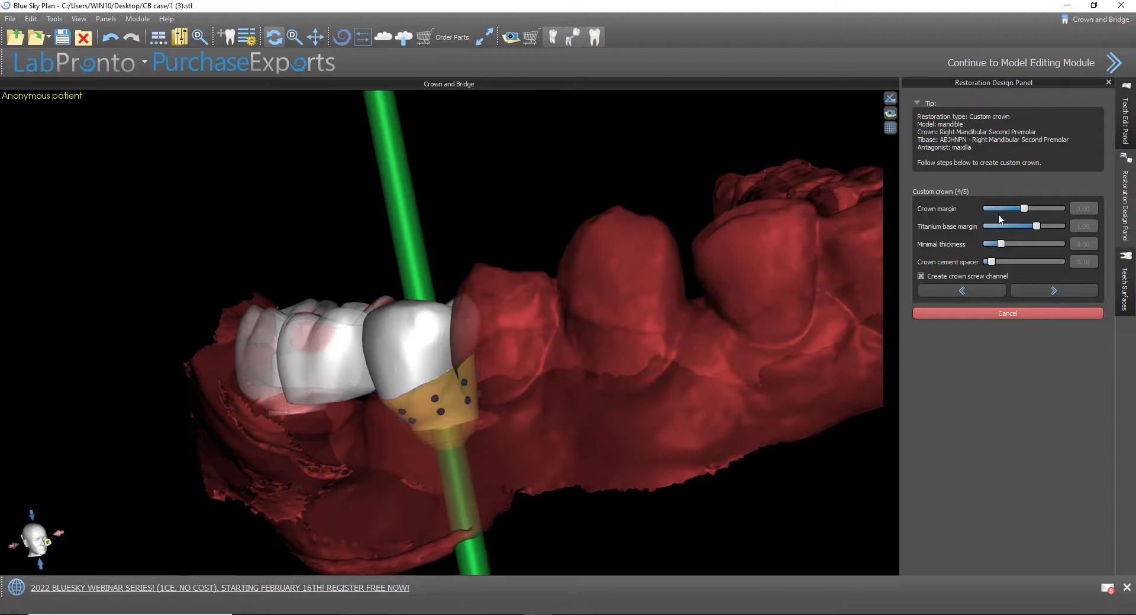
left_click(1045, 293)
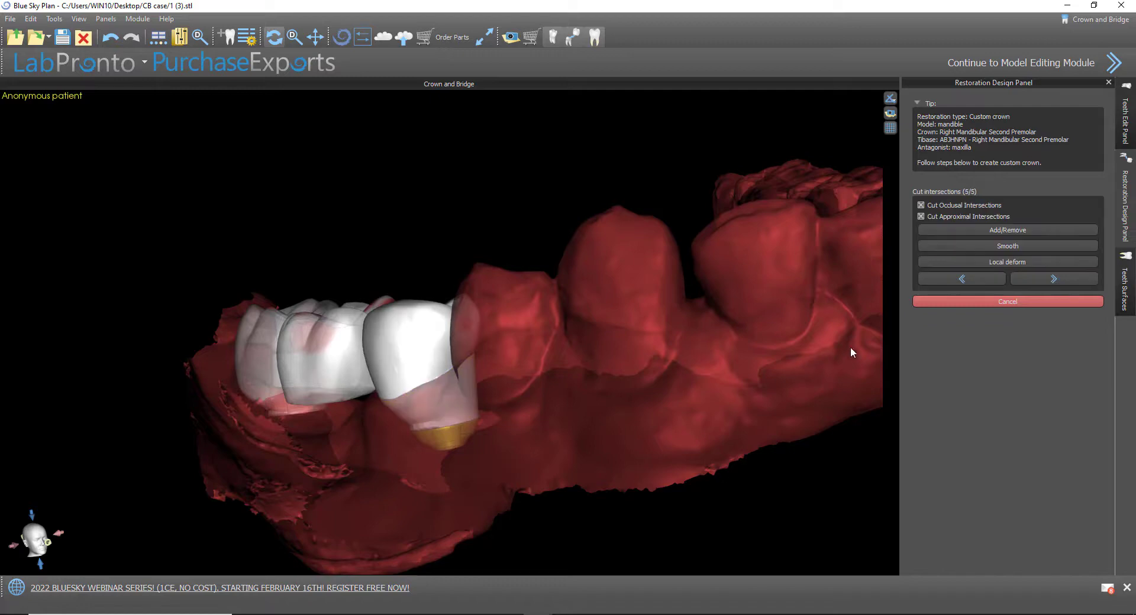
left_click(954, 206)
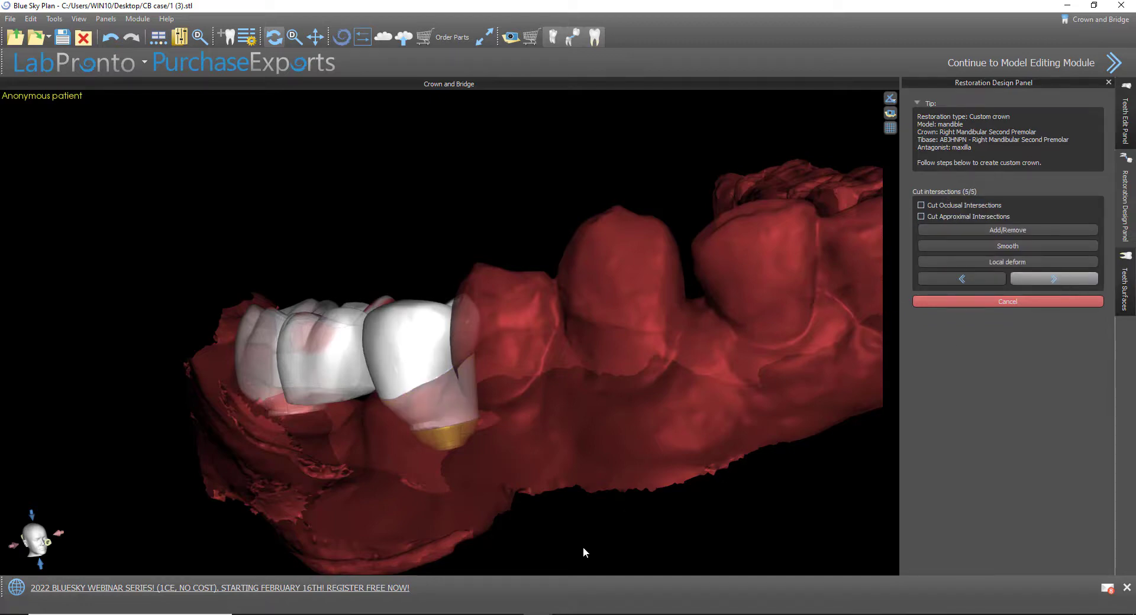
left_click_drag(501, 471, 536, 527)
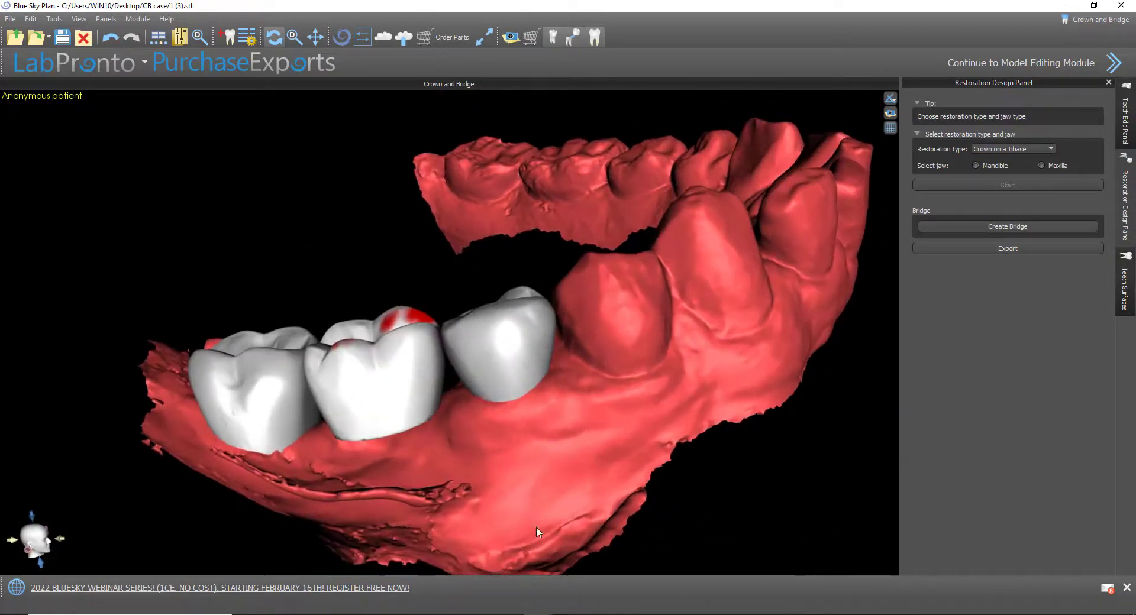
Start a Conventional crown restoration on the mandible for the Right Mandibular First Molar with the maxilla as antagonist
left_click(1031, 145)
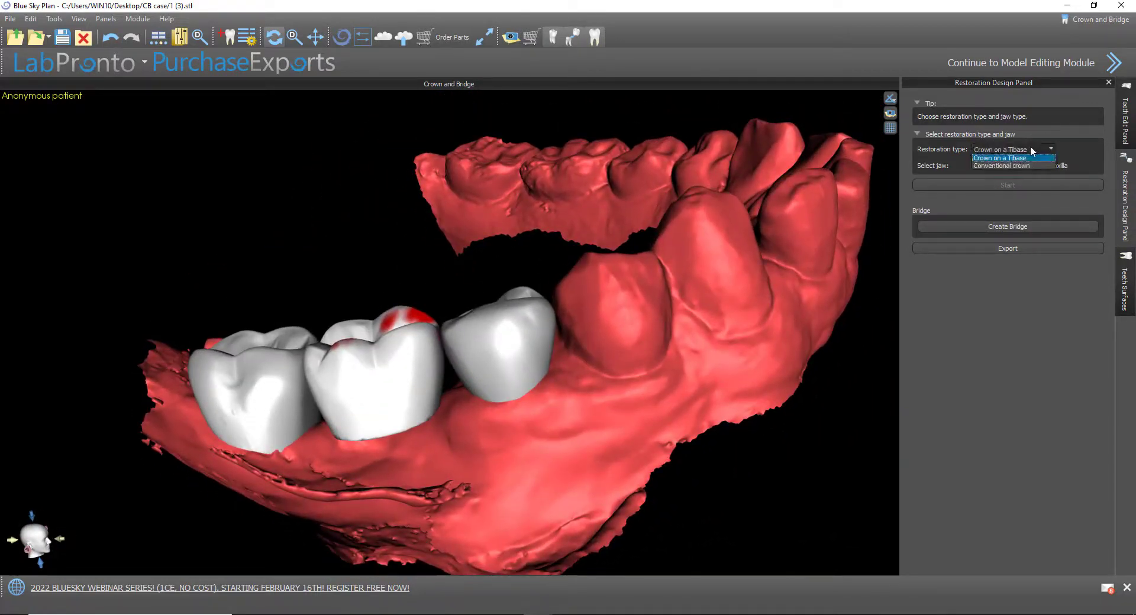
left_click(1027, 165)
left_click(997, 165)
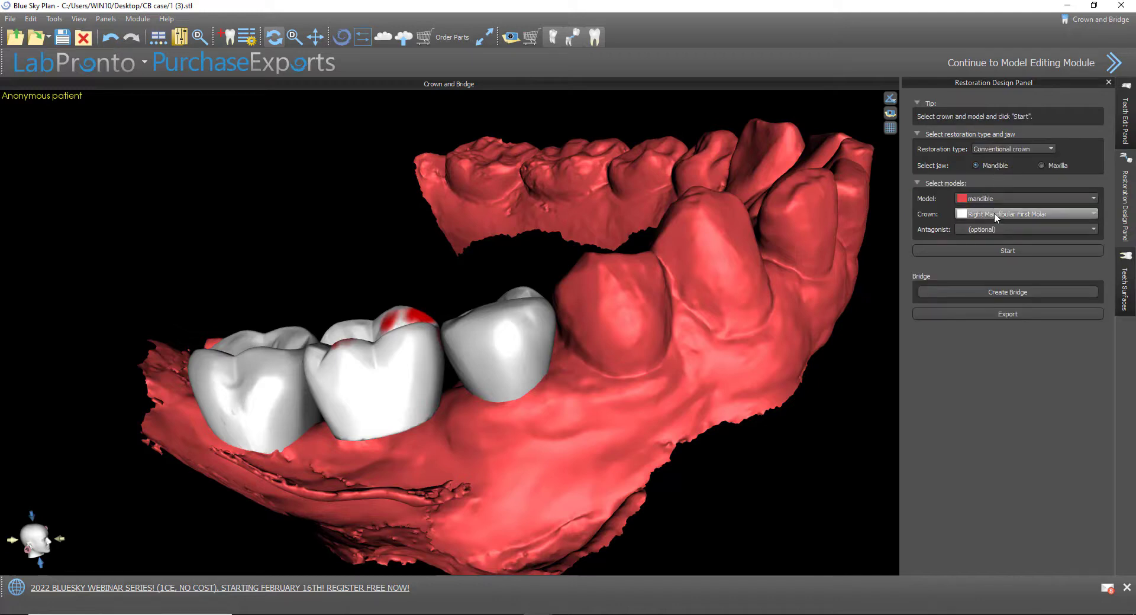
left_click(995, 230)
left_click(992, 250)
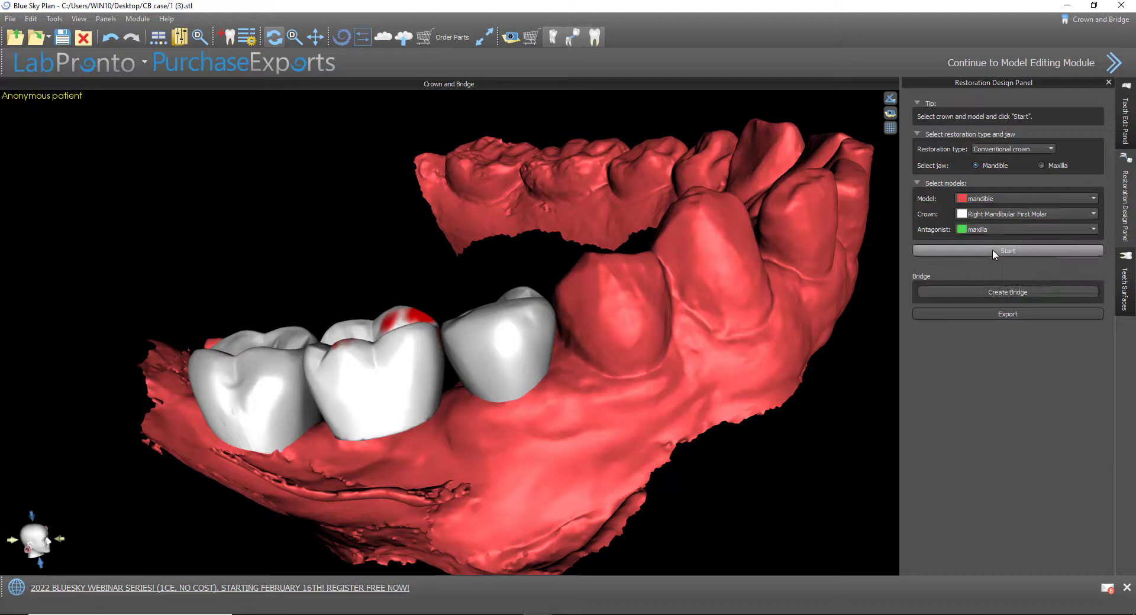
left_click(992, 250)
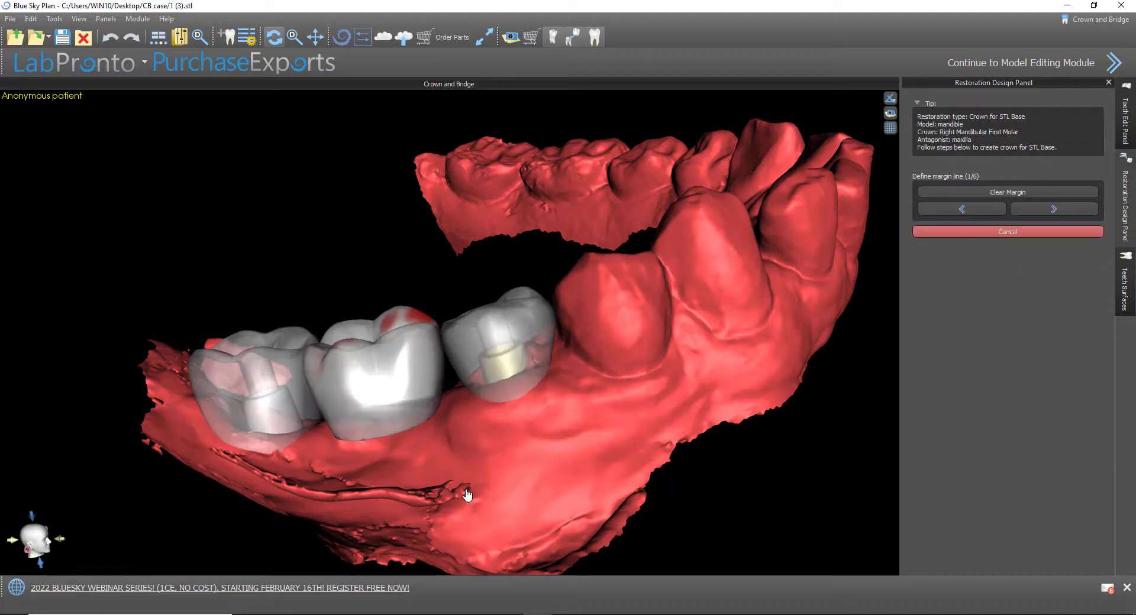
Draw the lingual part of the first molar's margin line on the mandible gum surface
left_click_drag(587, 558, 569, 467)
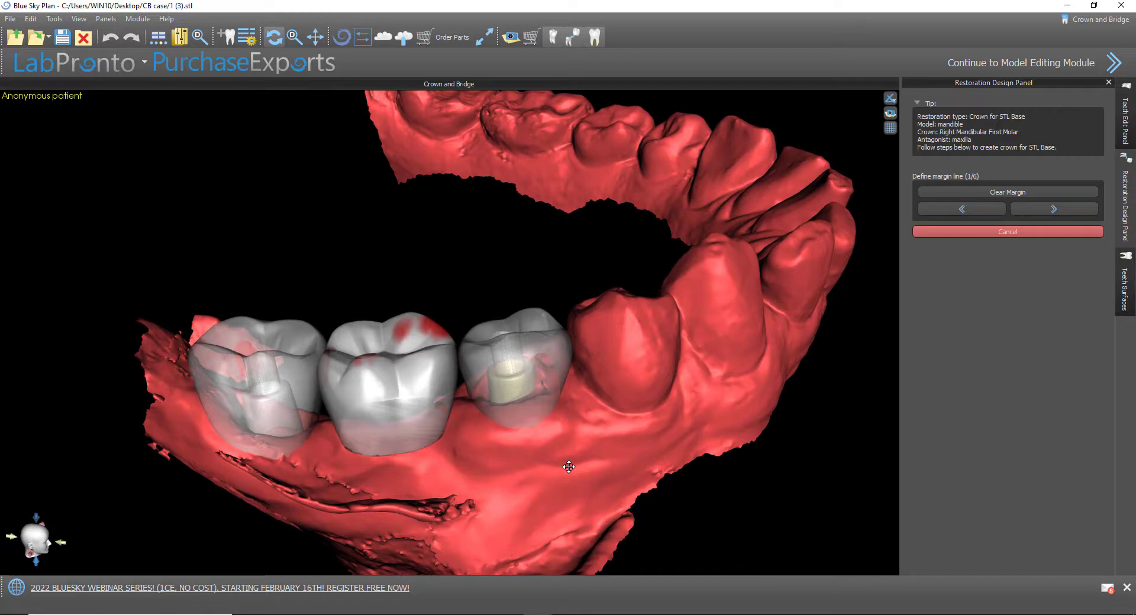
left_click_drag(486, 480, 494, 512)
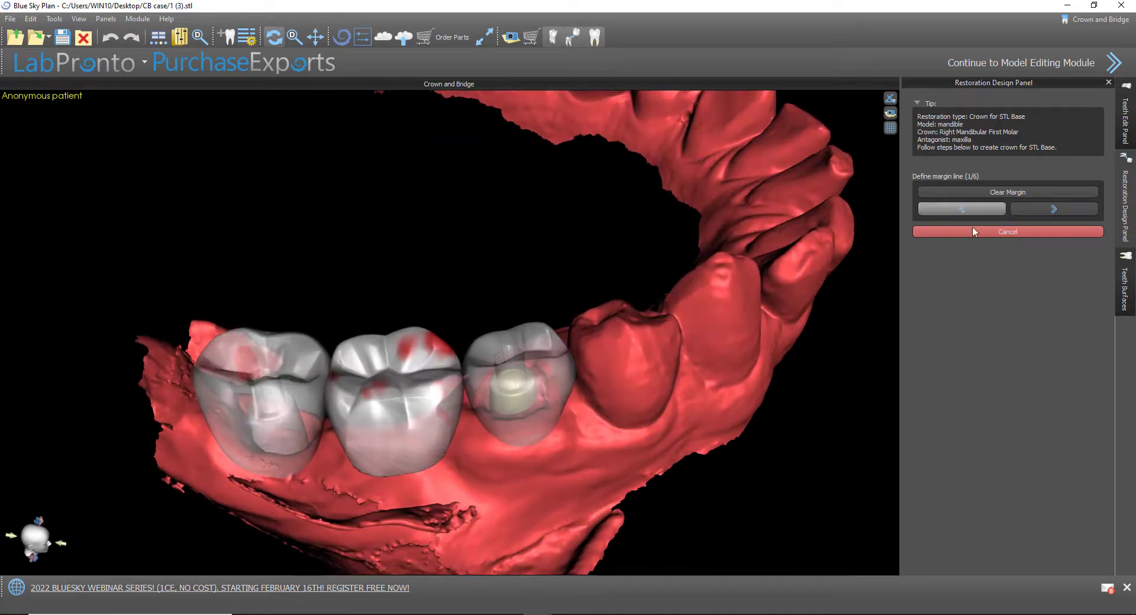
left_click_drag(450, 391, 484, 477)
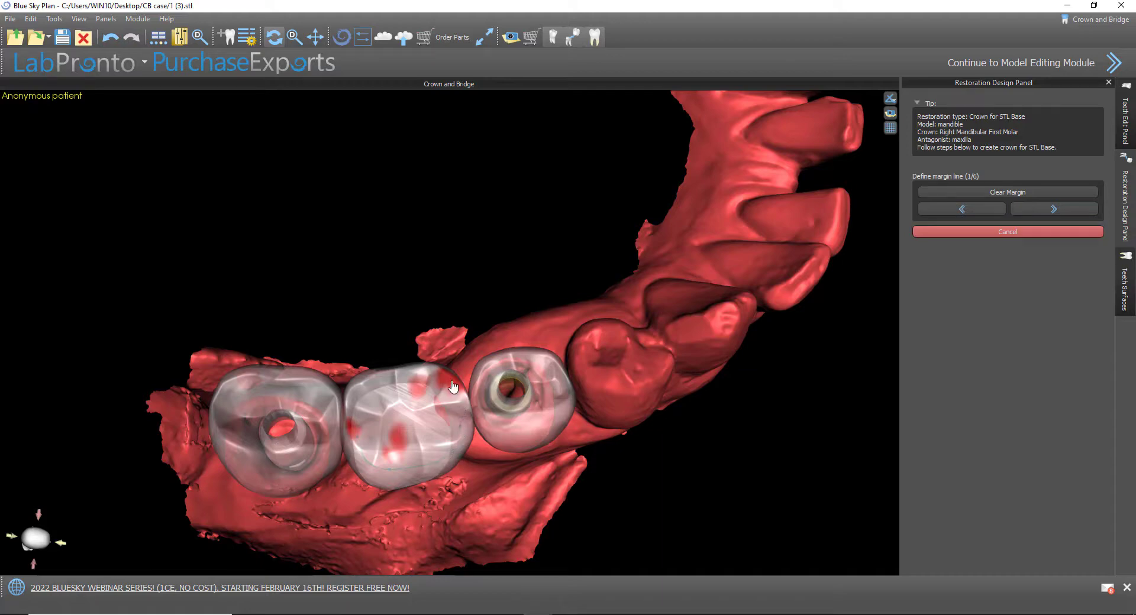
left_click_drag(371, 293, 421, 382)
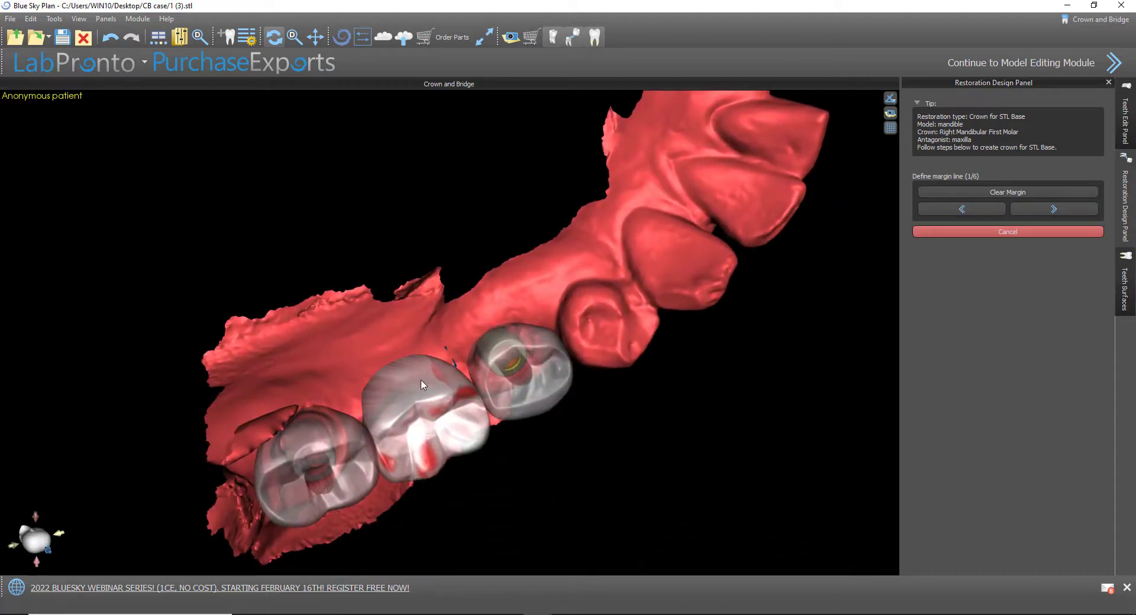
left_click(416, 349)
left_click(387, 360)
mouse_move(420, 502)
left_mouse_down()
mouse_move(426, 317)
mouse_move(444, 233)
mouse_move(504, 613)
mouse_move(417, 519)
left_mouse_up()
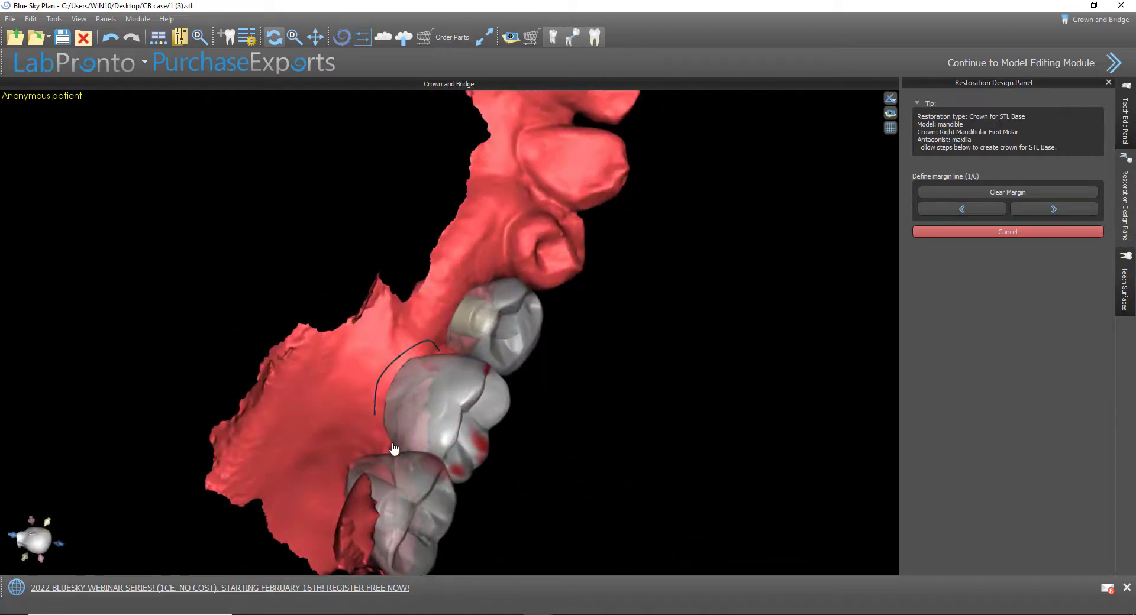
Continue the first molar's margin line around the buccal side and close it into a loop
left_click_drag(493, 506, 446, 519)
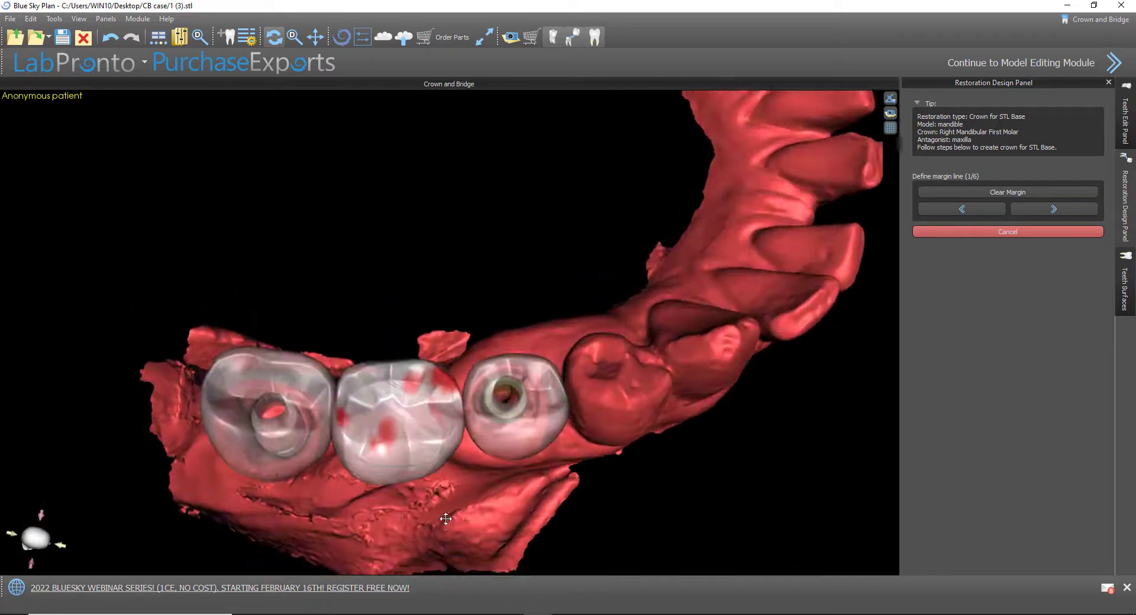
scroll(397, 383, "up", 2)
scroll(397, 384, "up", 1)
left_click_drag(366, 465, 362, 482)
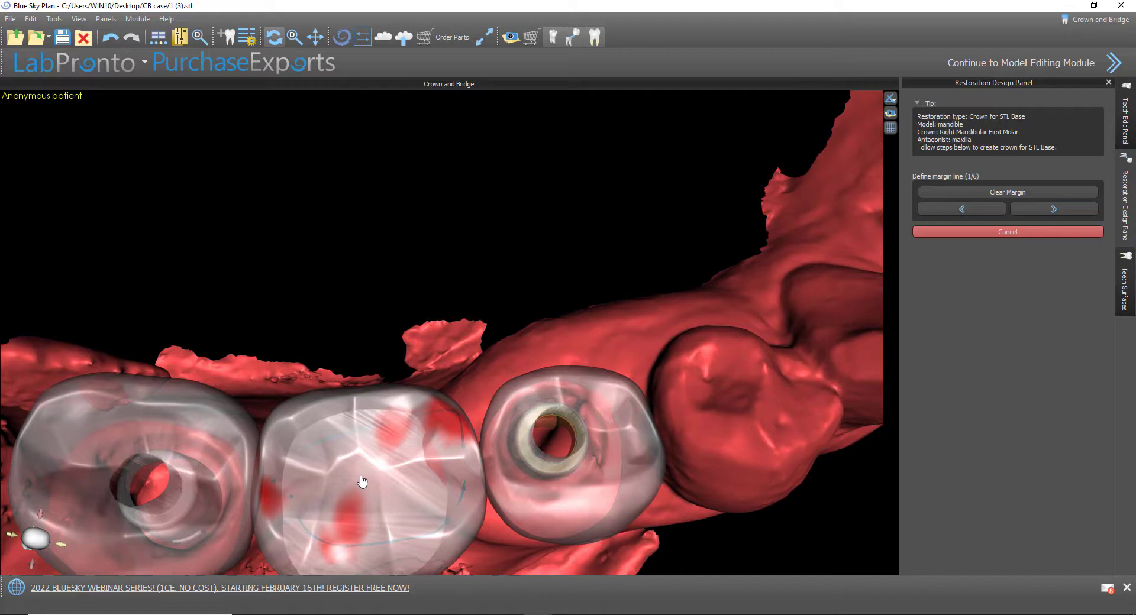
left_click(275, 479)
left_click(282, 491)
left_click_drag(412, 547, 388, 494)
Hide the mandible surface and make it visible again in the list of surfaces
right_click(388, 492)
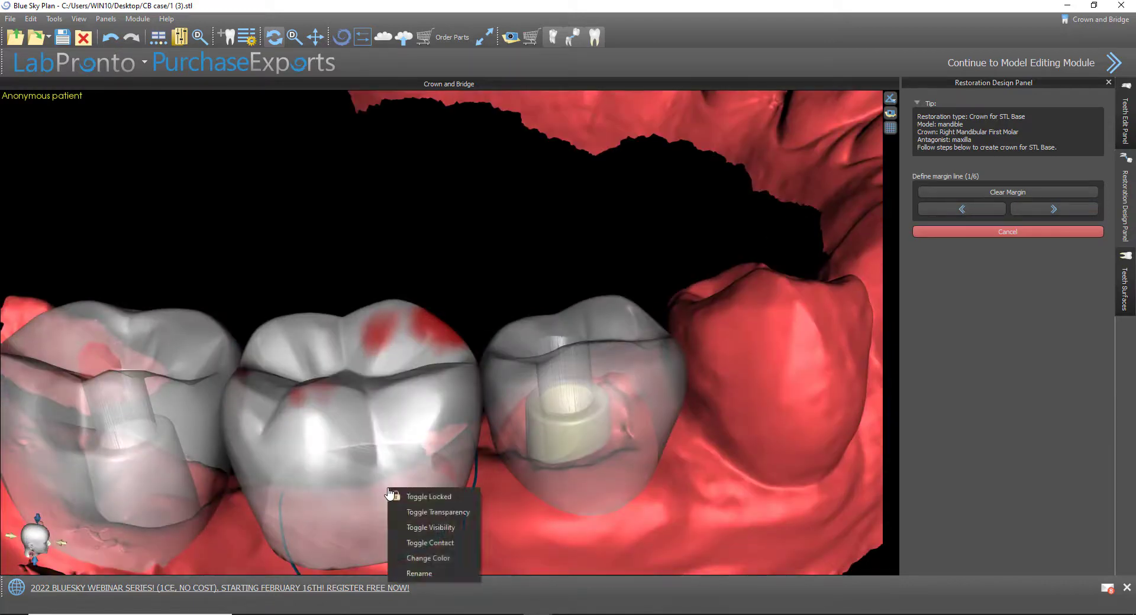
left_click(431, 528)
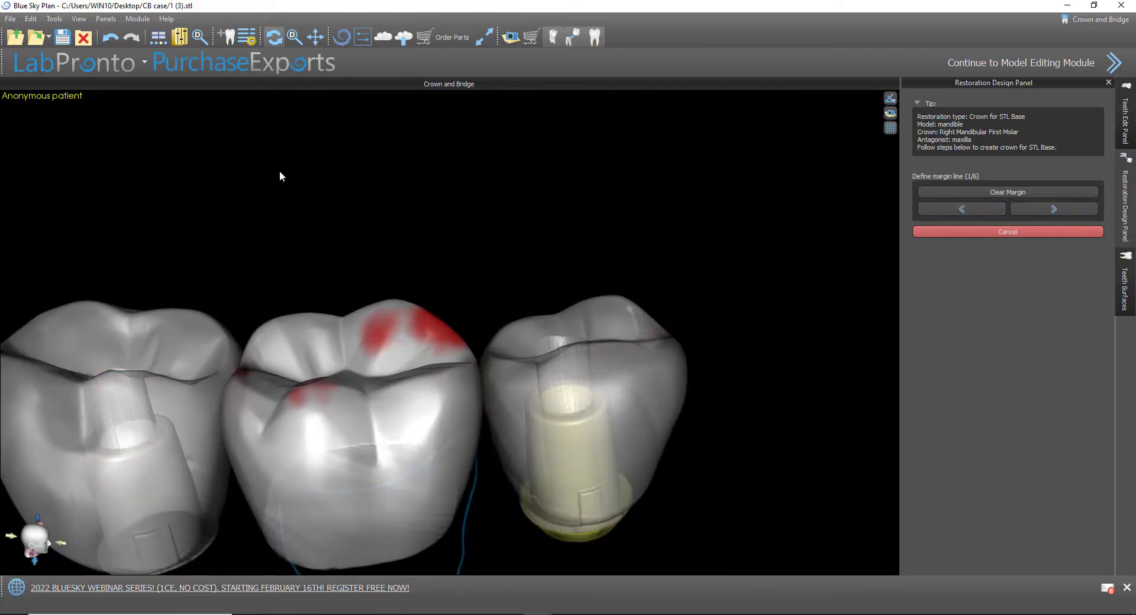
scroll(449, 284, "down", 5)
left_click(1124, 289)
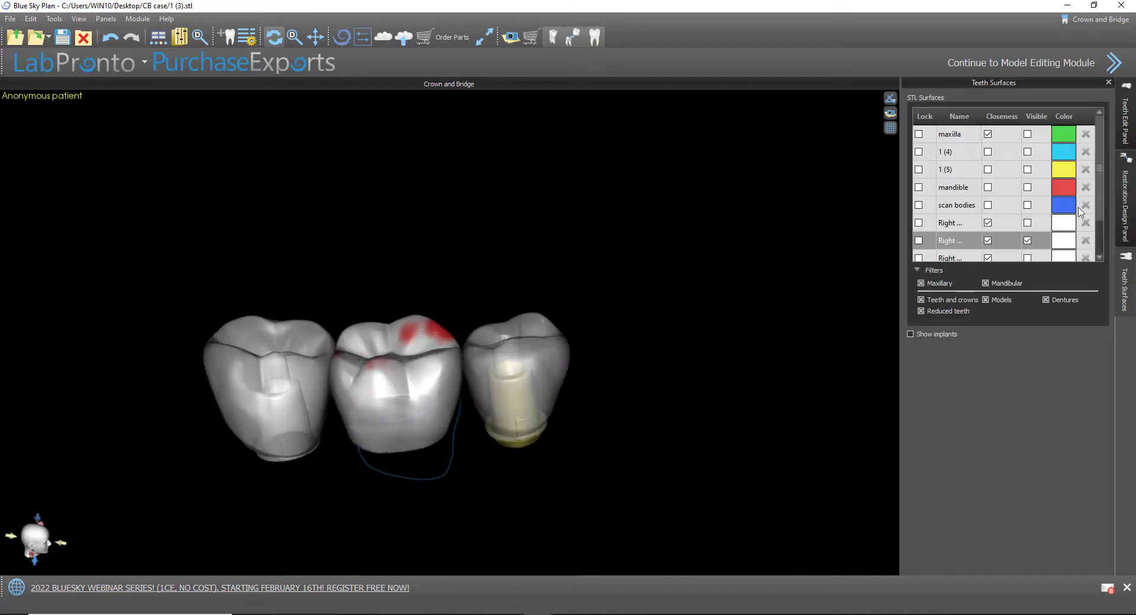
left_click(1028, 187)
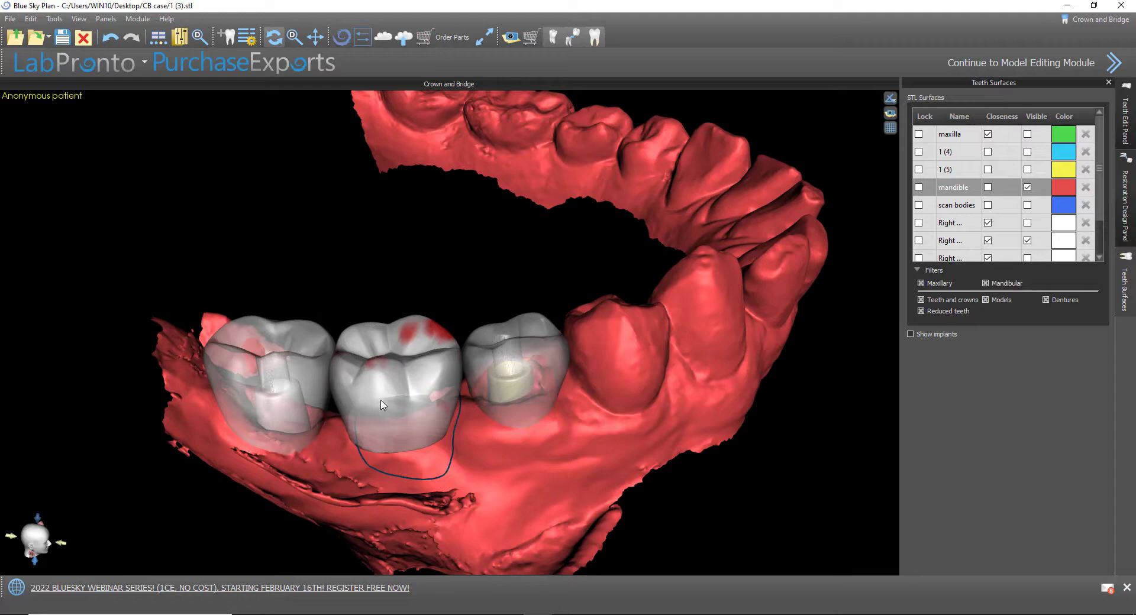
Inspect the first molar's margin line from the occlusal and buccal sides and continue to the insert direction stage
mouse_move(381, 403)
left_mouse_down()
mouse_move(414, 441)
mouse_move(497, 485)
mouse_move(461, 239)
mouse_move(546, 328)
mouse_move(408, 362)
mouse_move(461, 358)
mouse_move(631, 494)
mouse_move(385, 200)
mouse_move(474, 193)
mouse_move(475, 283)
mouse_move(426, 429)
left_mouse_up()
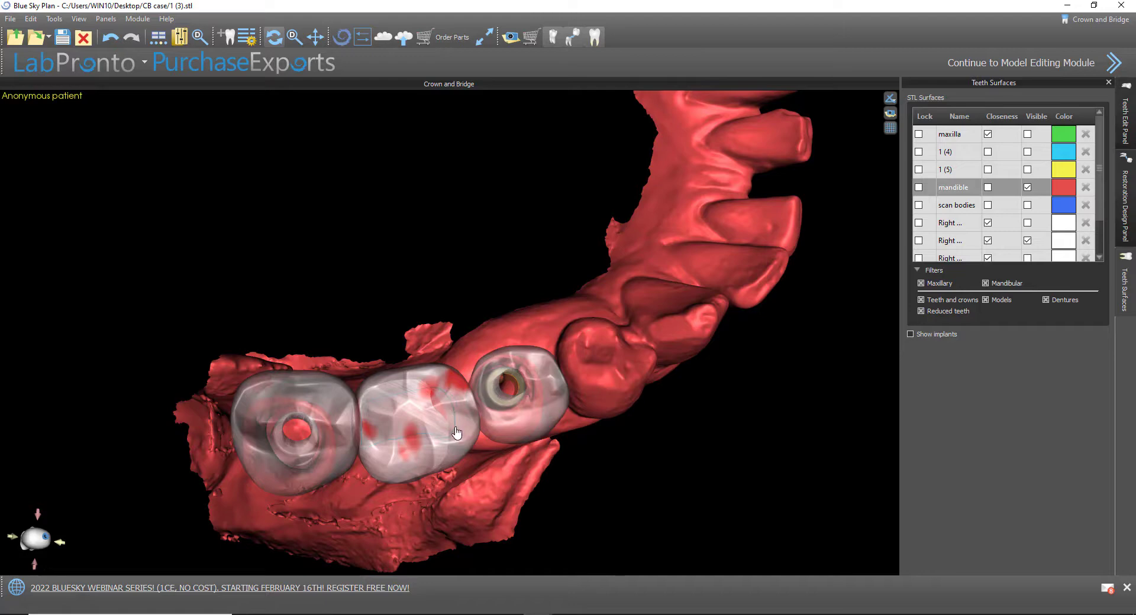
left_click_drag(445, 441, 444, 281)
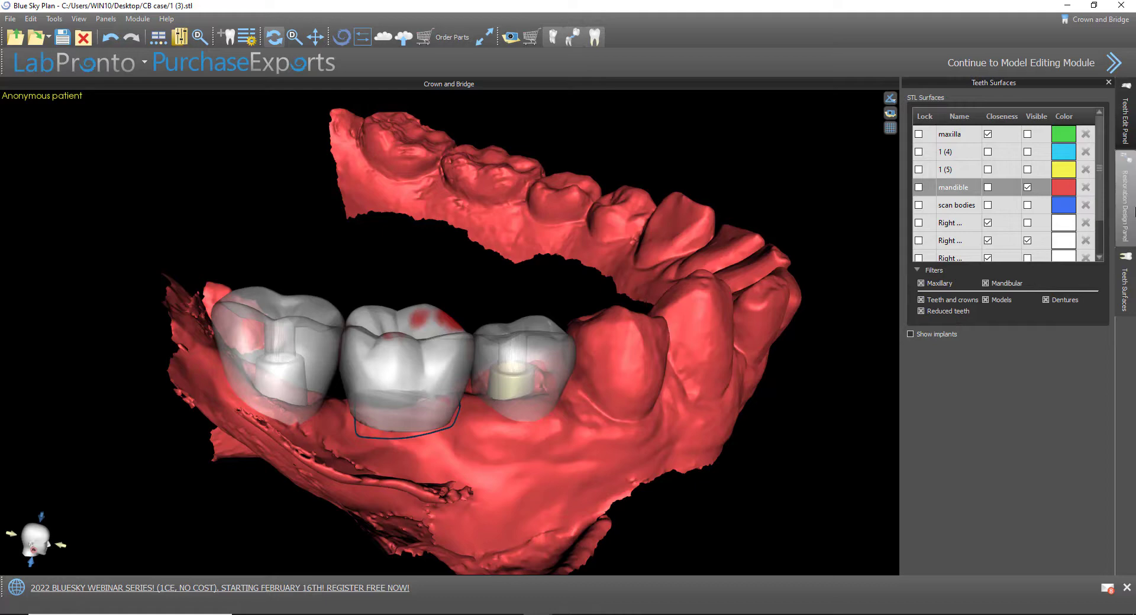
left_click(1128, 212)
left_click(1053, 209)
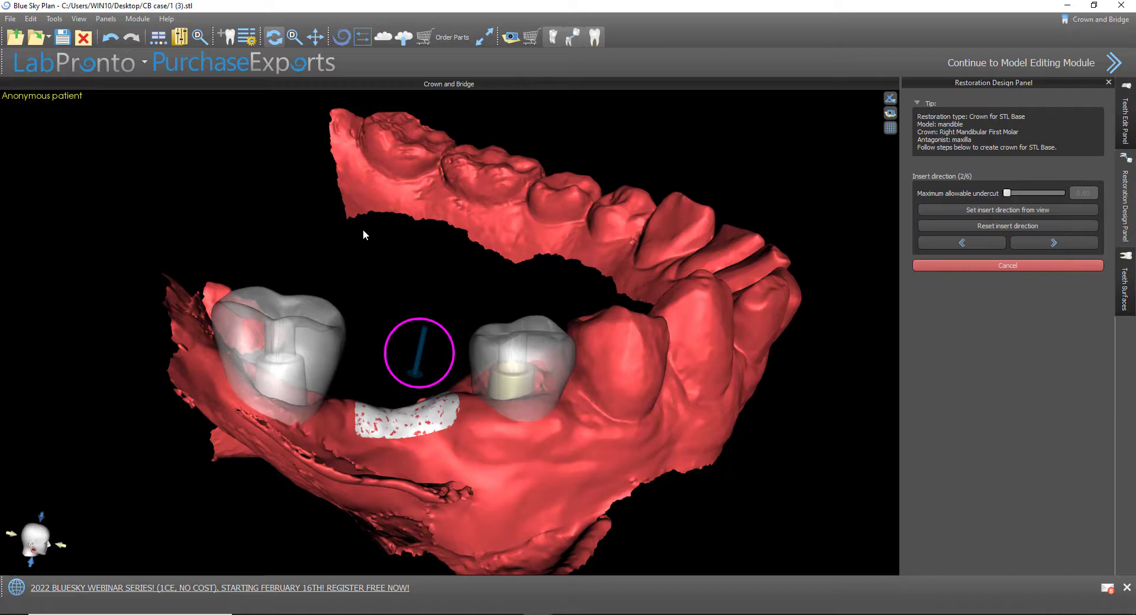
Accept the first molar's insert direction, leave the approximal area unmarked, and continue to the crown bottom stage
left_click_drag(365, 232, 476, 434)
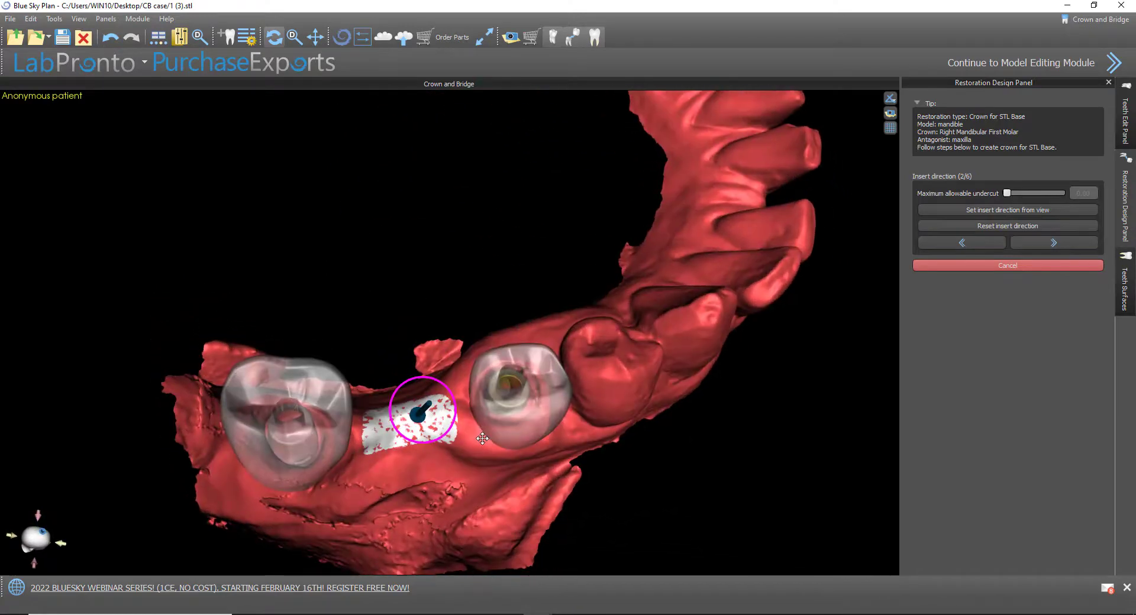
left_click(1047, 243)
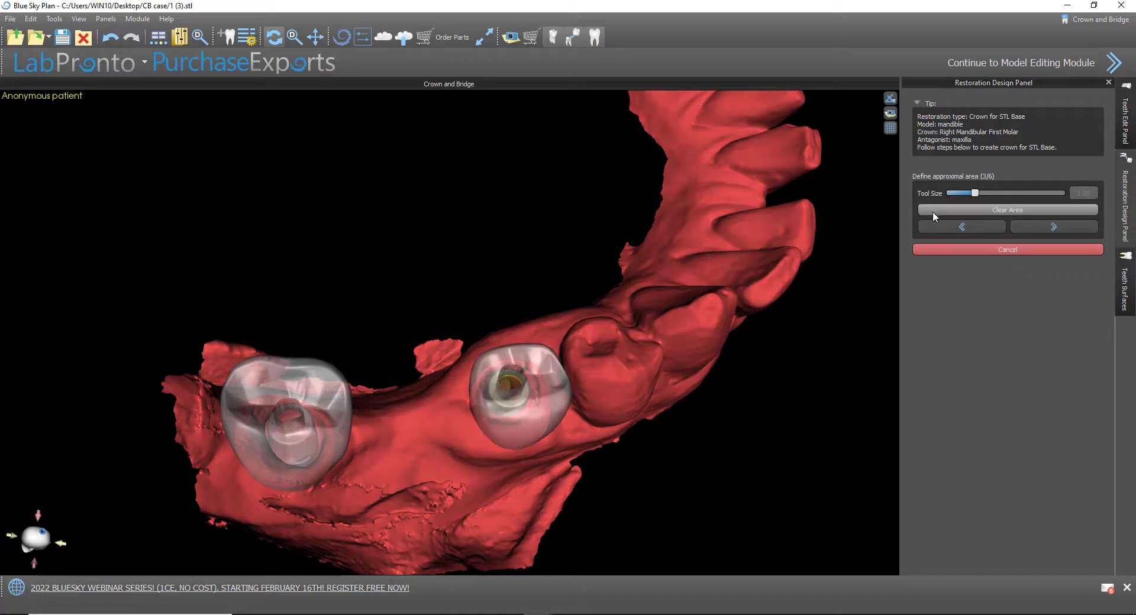
left_click(1070, 231)
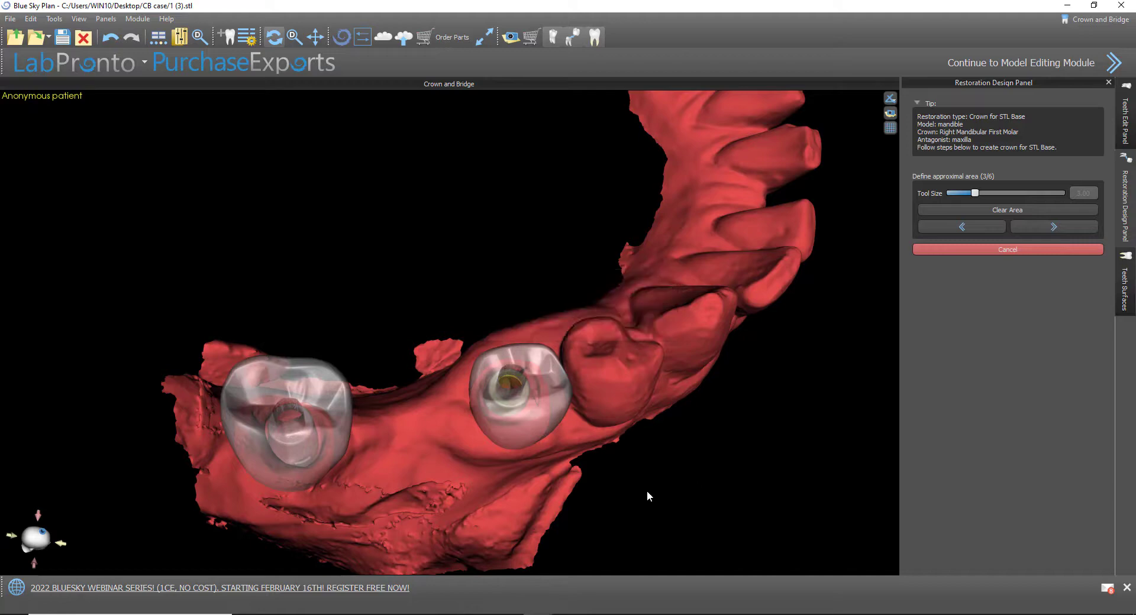
Fine-tune the Angled and Vertical settings of the first molar's crown bottom and continue to the tooth placement stage
left_click_drag(612, 526, 669, 494)
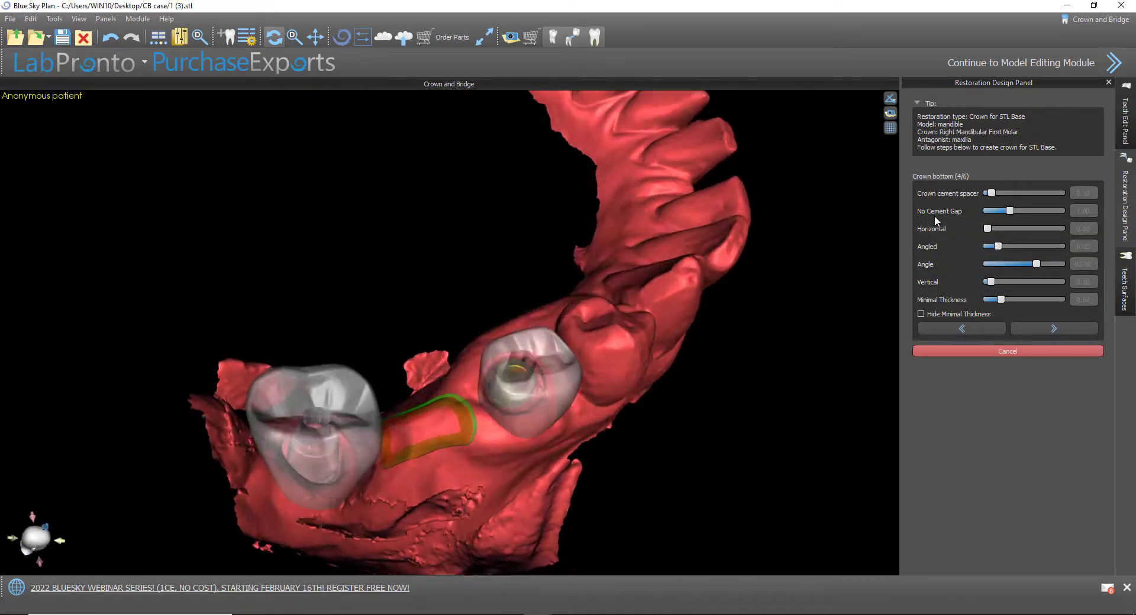
left_click_drag(781, 486, 568, 465)
scroll(507, 472, "up", 3)
left_click_drag(506, 487, 494, 375)
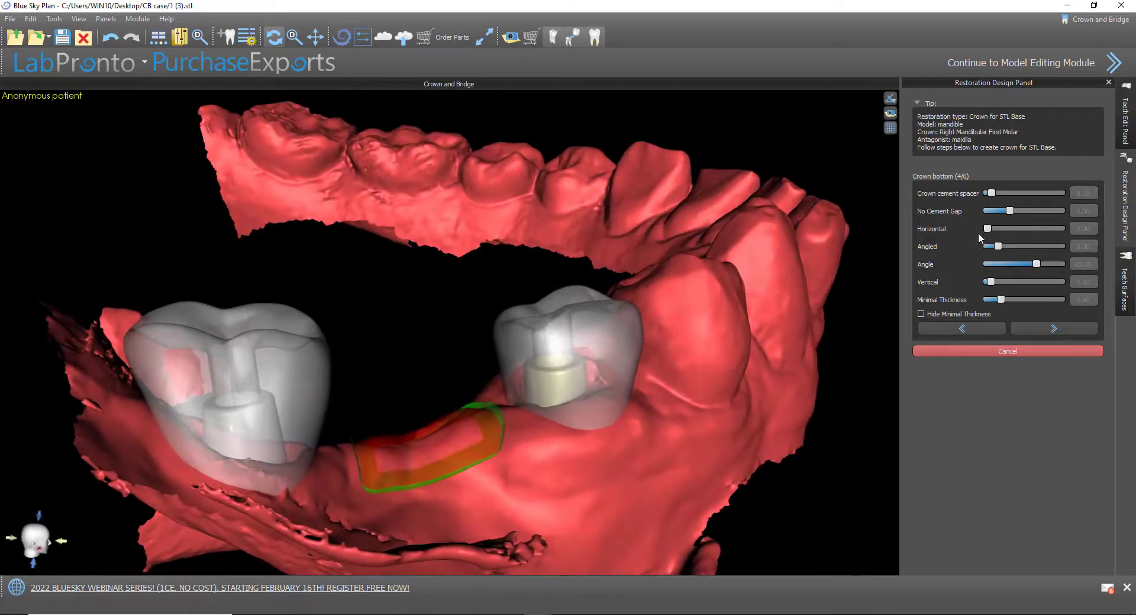
left_click_drag(998, 246, 1002, 247)
left_click_drag(992, 286, 991, 286)
left_click(1037, 333)
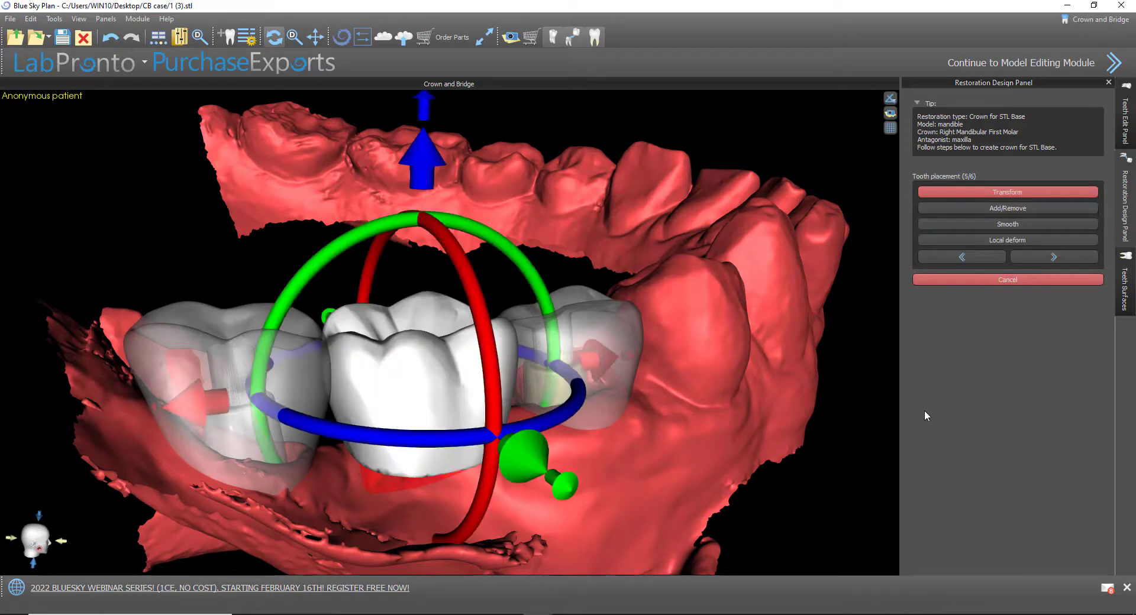
Accept the first molar's placement, review its occlusal and approximal intersections, and finish the crown
left_click_drag(751, 480, 506, 196)
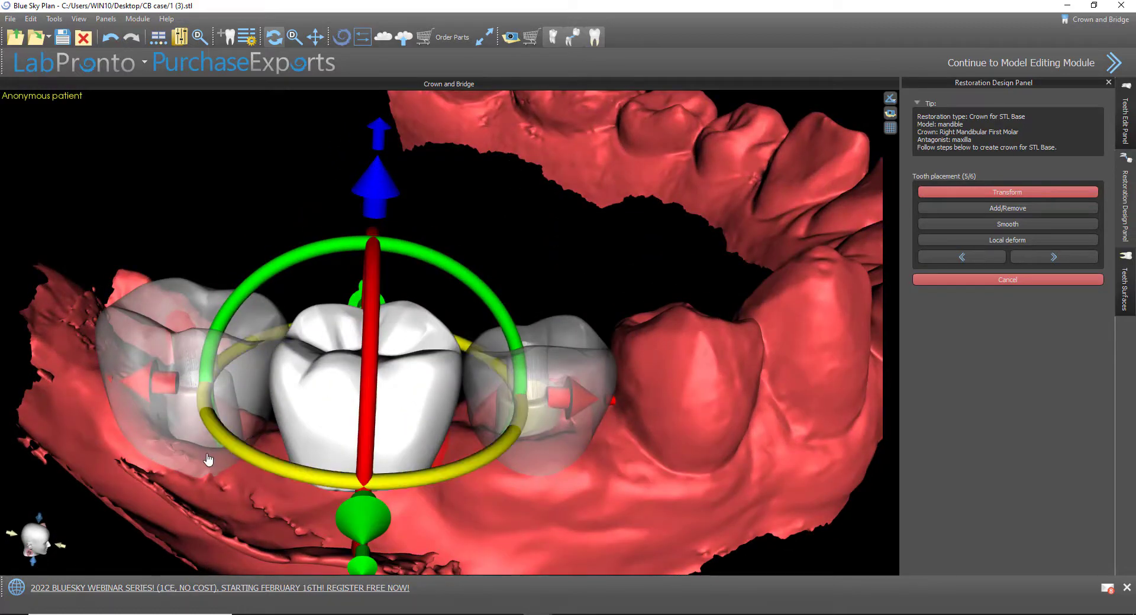
left_click_drag(208, 461, 271, 452)
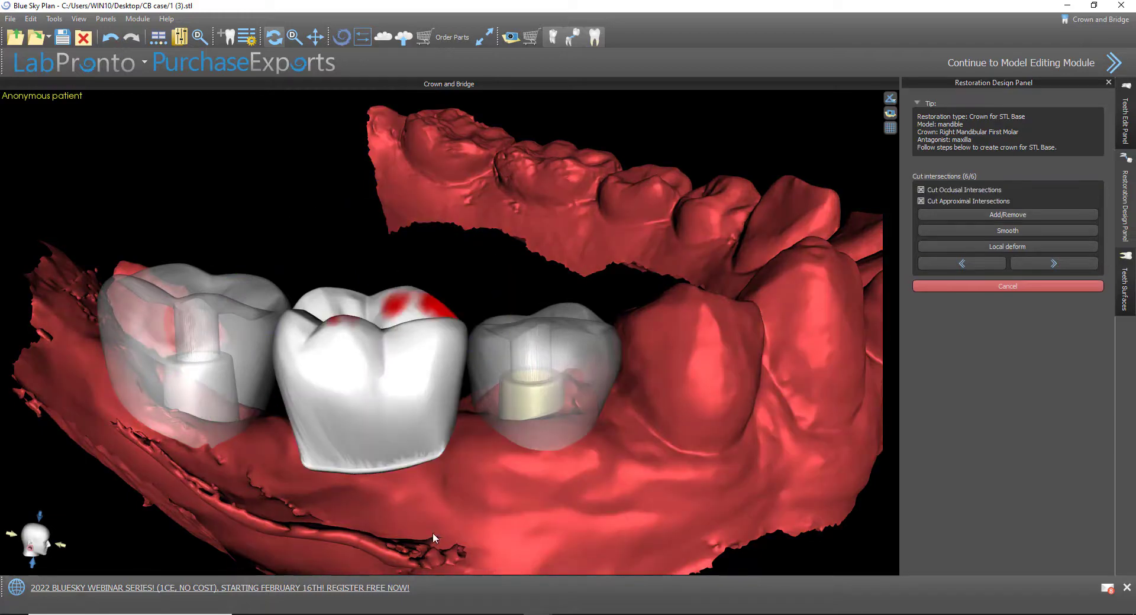
left_click_drag(432, 533, 469, 526)
left_click_drag(430, 445, 470, 528)
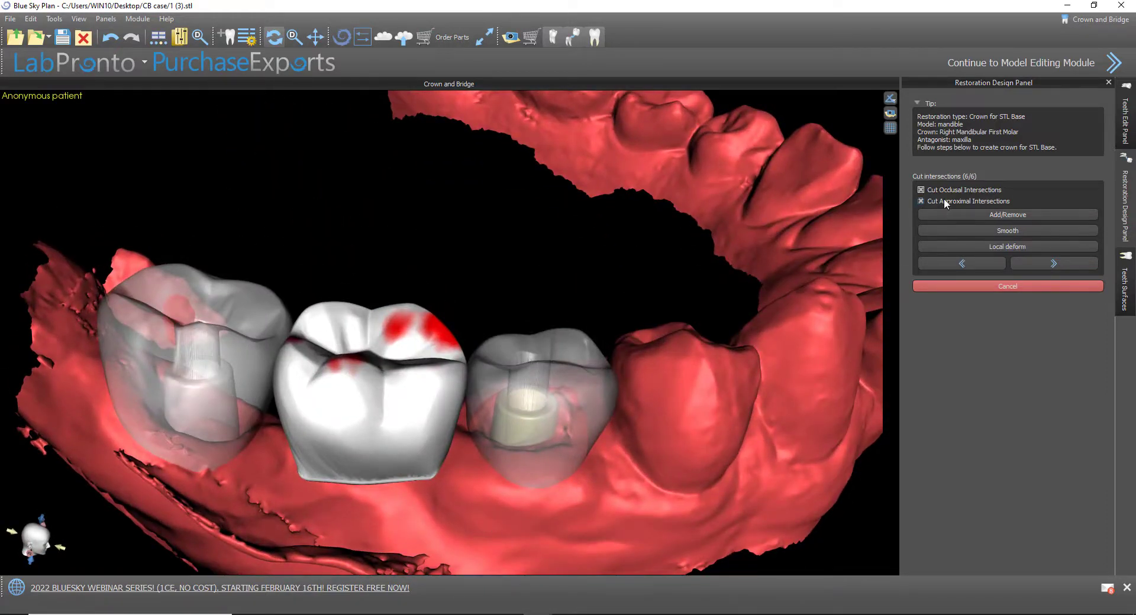
left_click_drag(290, 224, 356, 376)
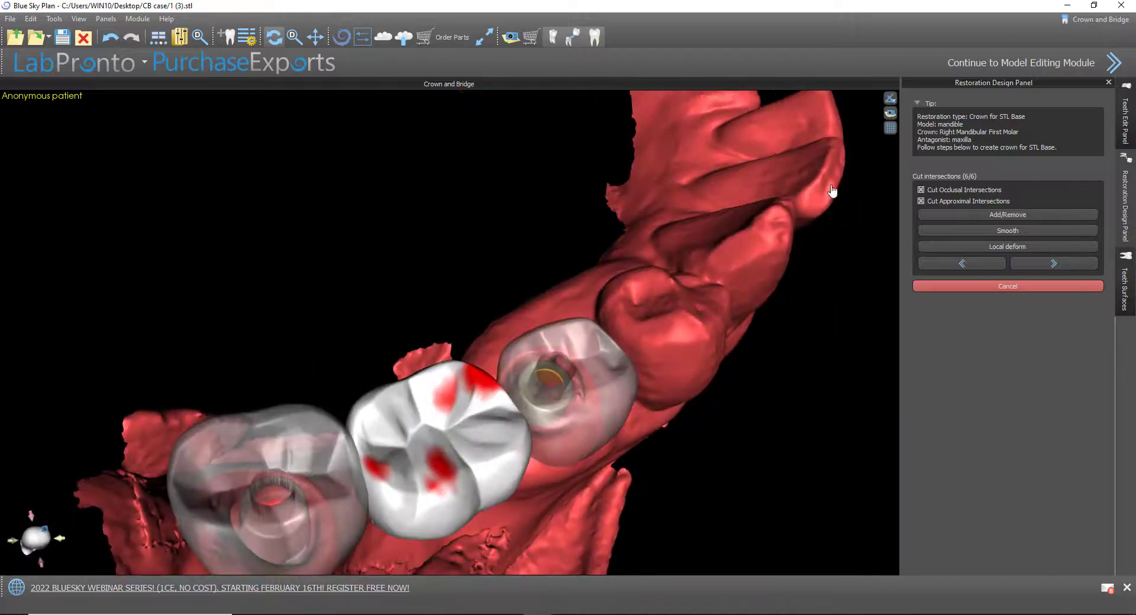
left_click(964, 193)
left_click(1046, 262)
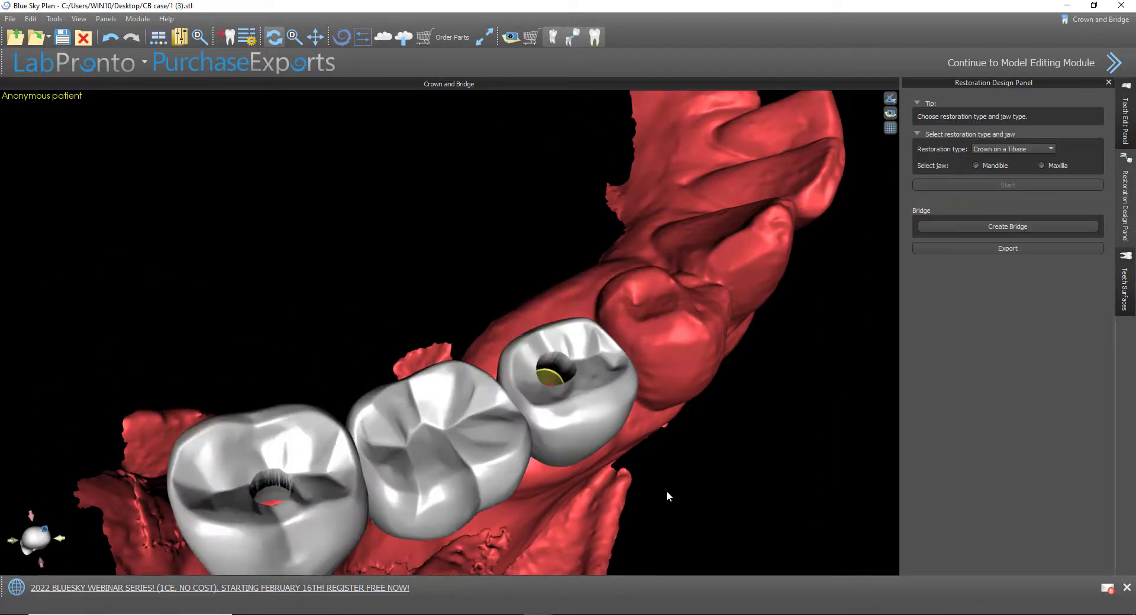
Hide and show each of the three designed crowns in the surface list to identify them
left_click_drag(667, 492, 438, 260)
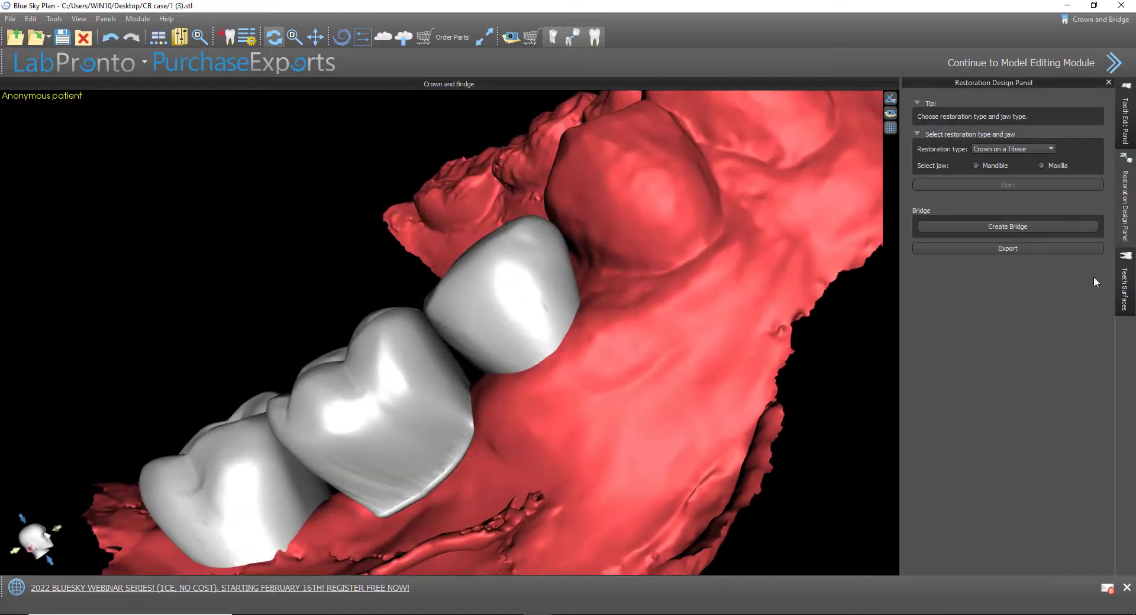
left_click(1132, 289)
scroll(1042, 218, "down", 2)
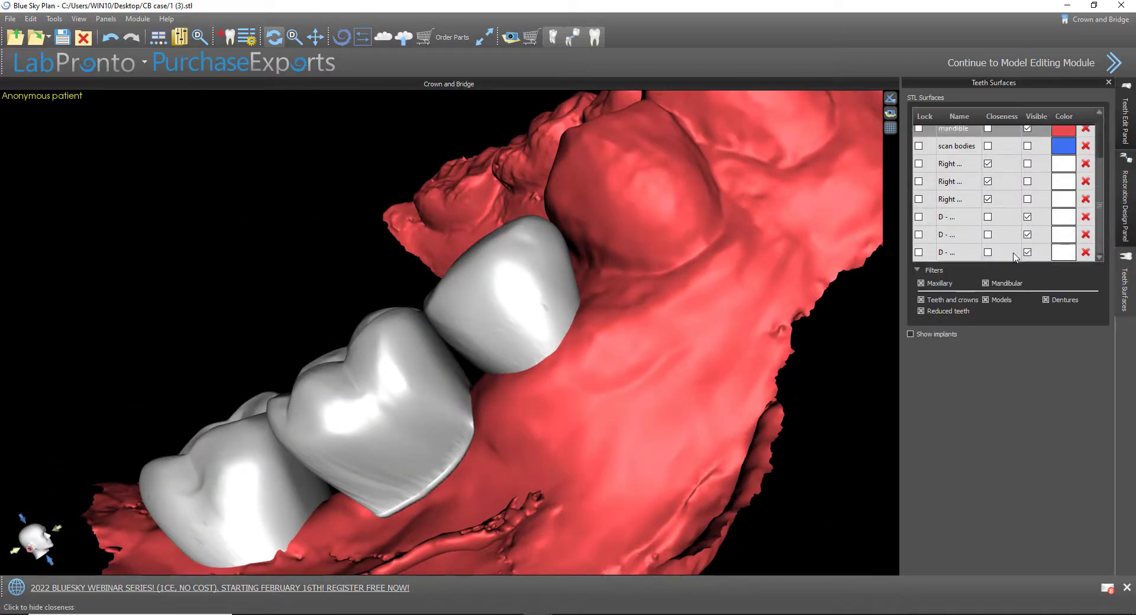
left_click(1029, 219)
left_click(1028, 219)
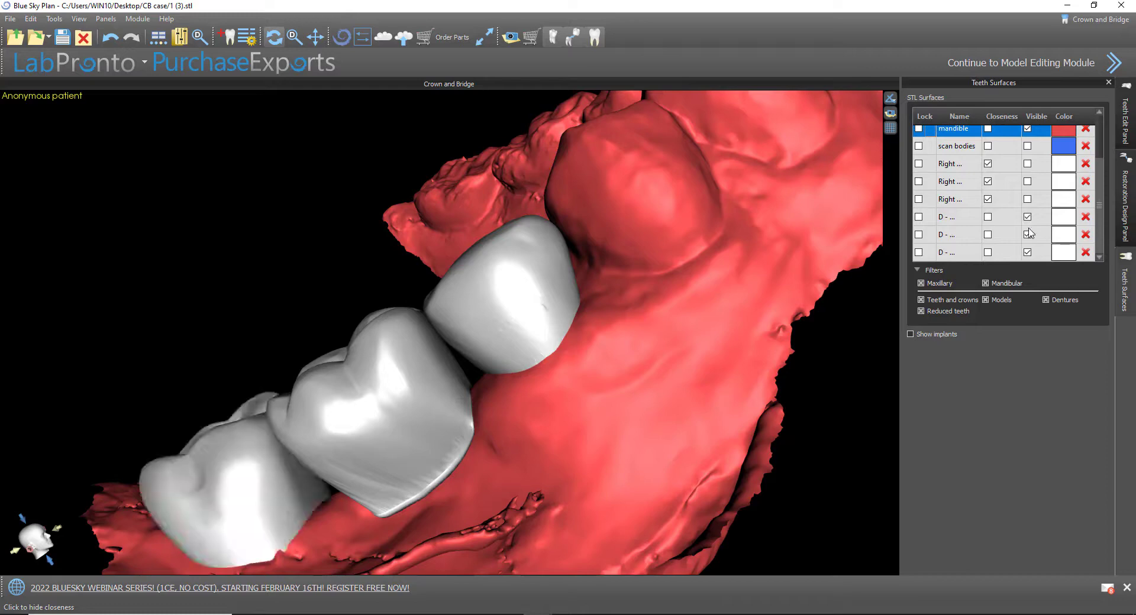
left_click(1029, 235)
left_click(1029, 235)
left_click(1029, 253)
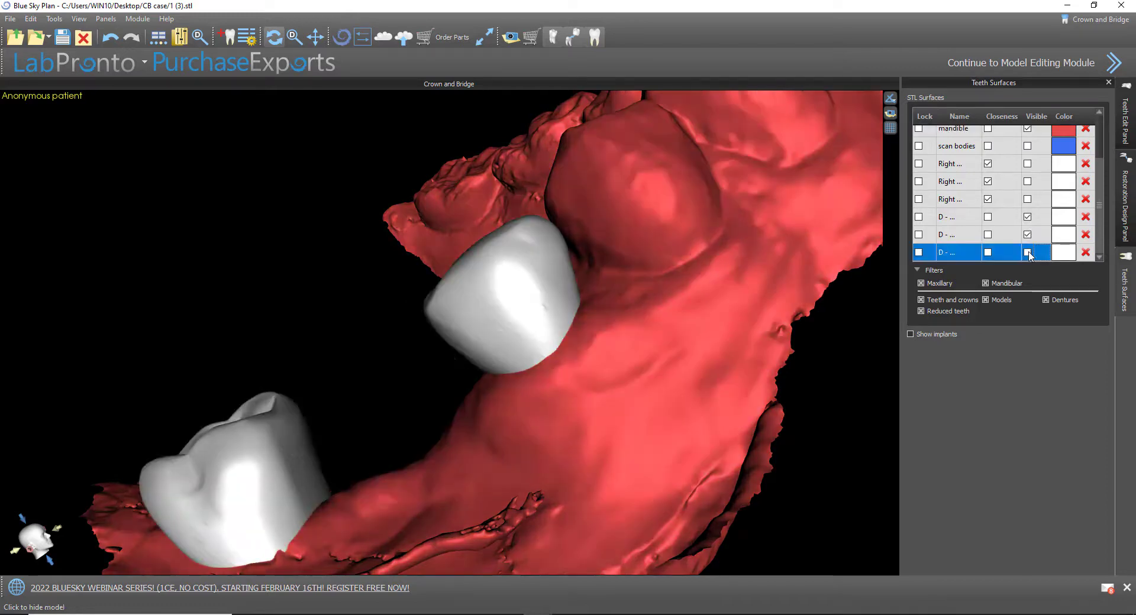
left_click(1029, 253)
Start creating a bridge from the three finished crowns
mouse_move(353, 237)
left_mouse_down()
mouse_move(596, 393)
mouse_move(600, 436)
mouse_move(350, 57)
mouse_move(459, 189)
mouse_move(332, 347)
mouse_move(323, 318)
mouse_move(335, 249)
left_mouse_up()
left_click(1128, 238)
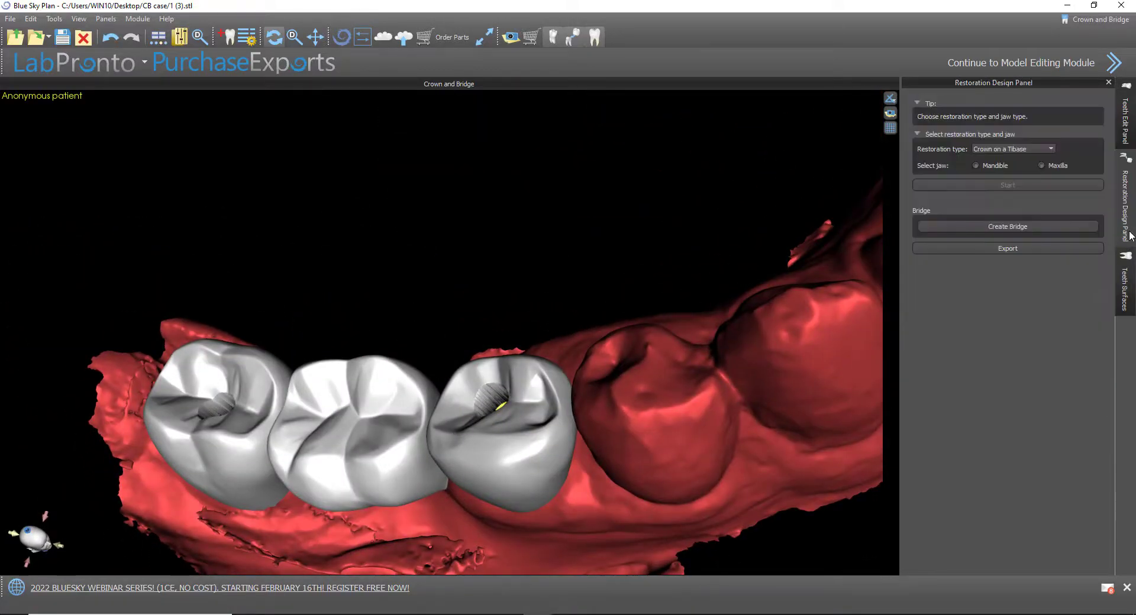
left_click(987, 225)
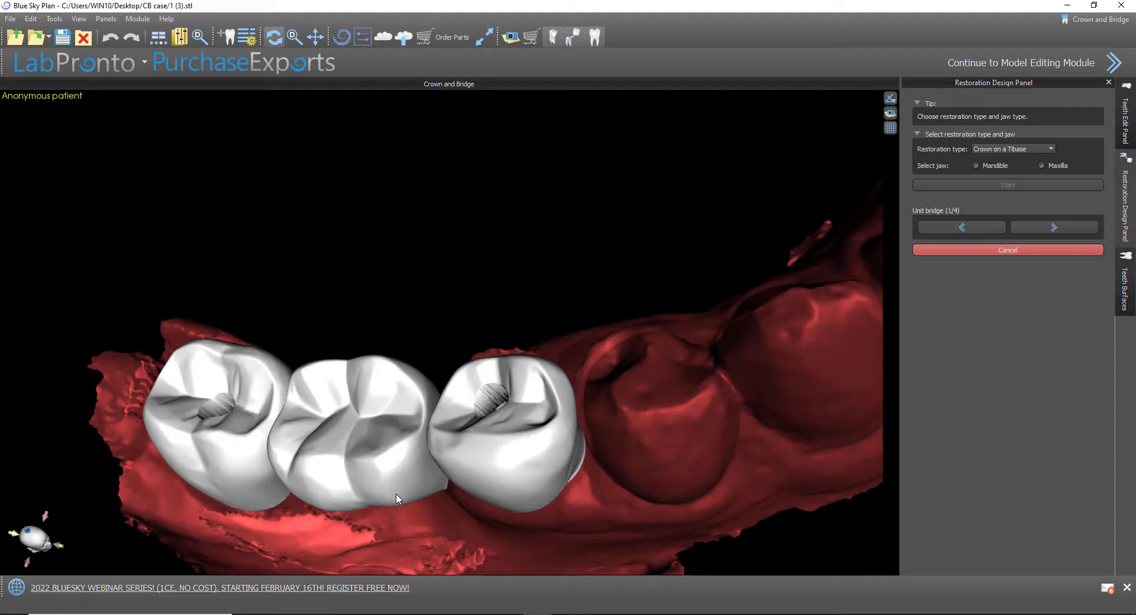
Inspect the gaps between the three crowns from the buccal side and continue to the second bridge stage
left_click_drag(383, 534, 467, 393)
scroll(467, 393, "up", 5)
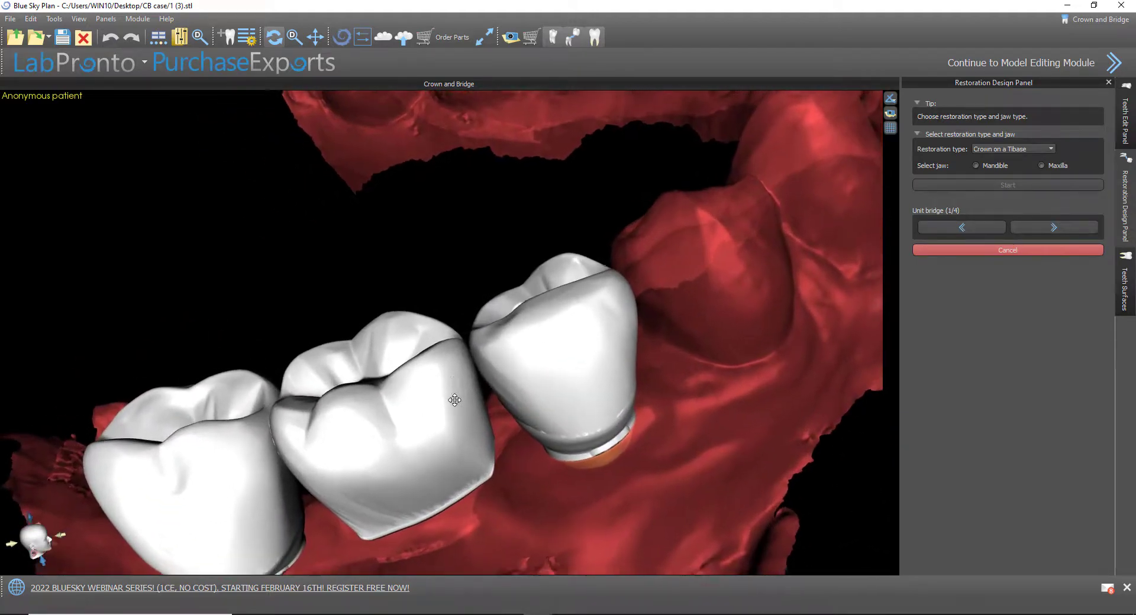
left_click_drag(344, 455, 403, 373)
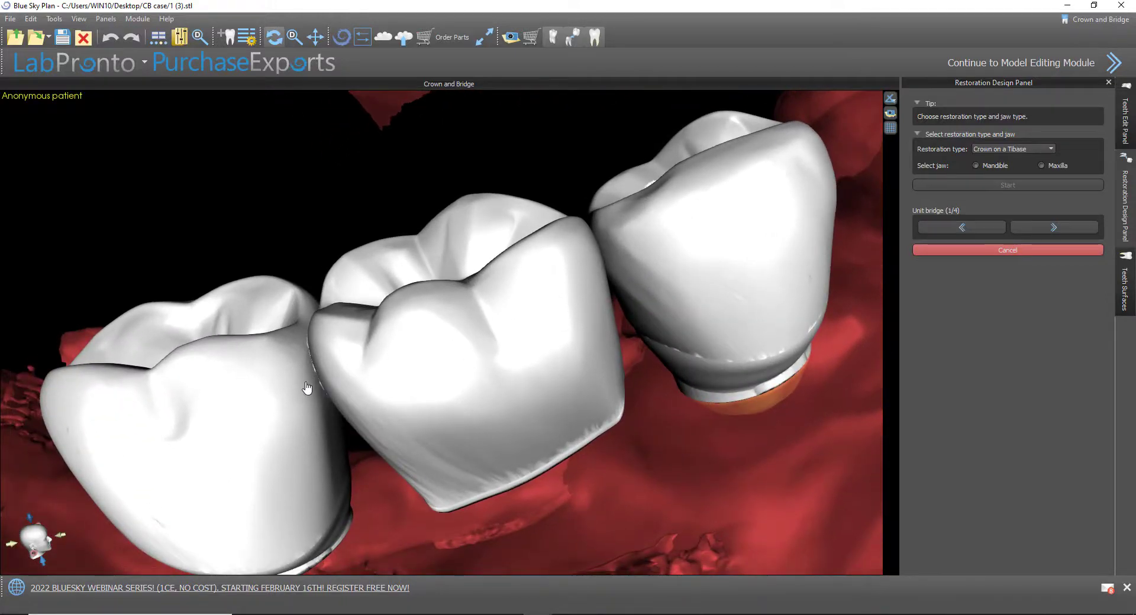
mouse_move(307, 387)
left_mouse_down()
mouse_move(322, 360)
mouse_move(307, 380)
left_mouse_up()
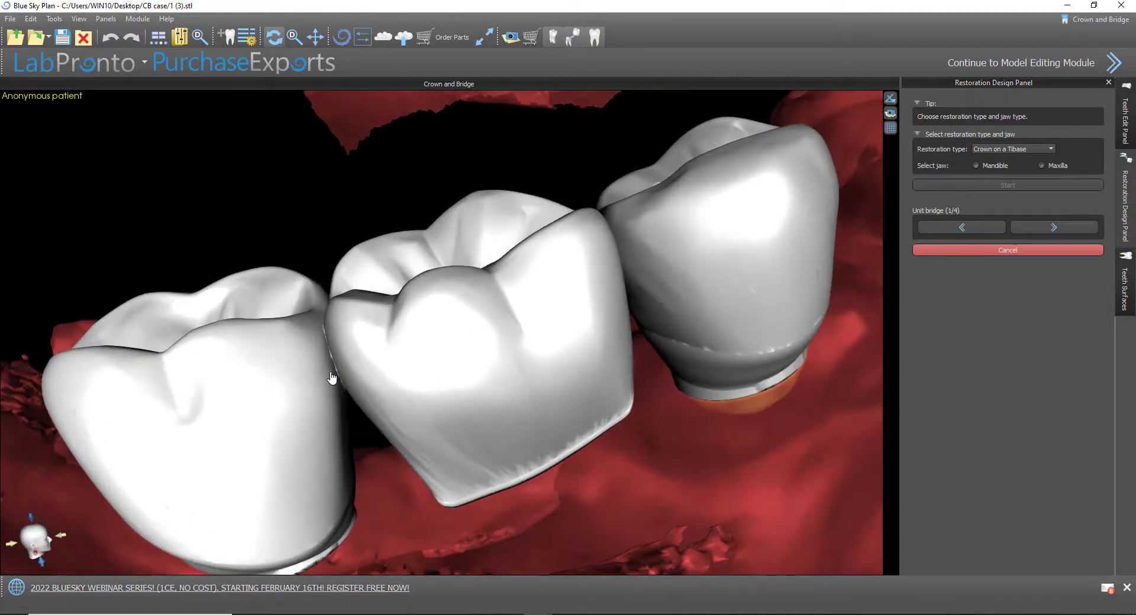
left_click_drag(677, 404, 541, 476)
right_click_drag(599, 460, 598, 355)
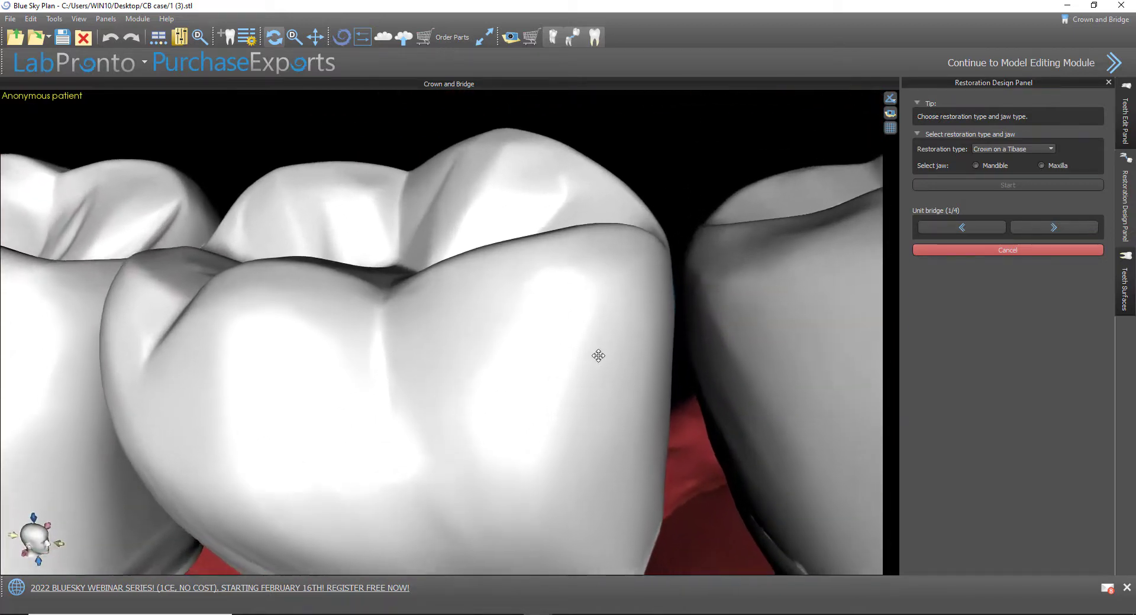
left_click_drag(655, 372, 515, 365)
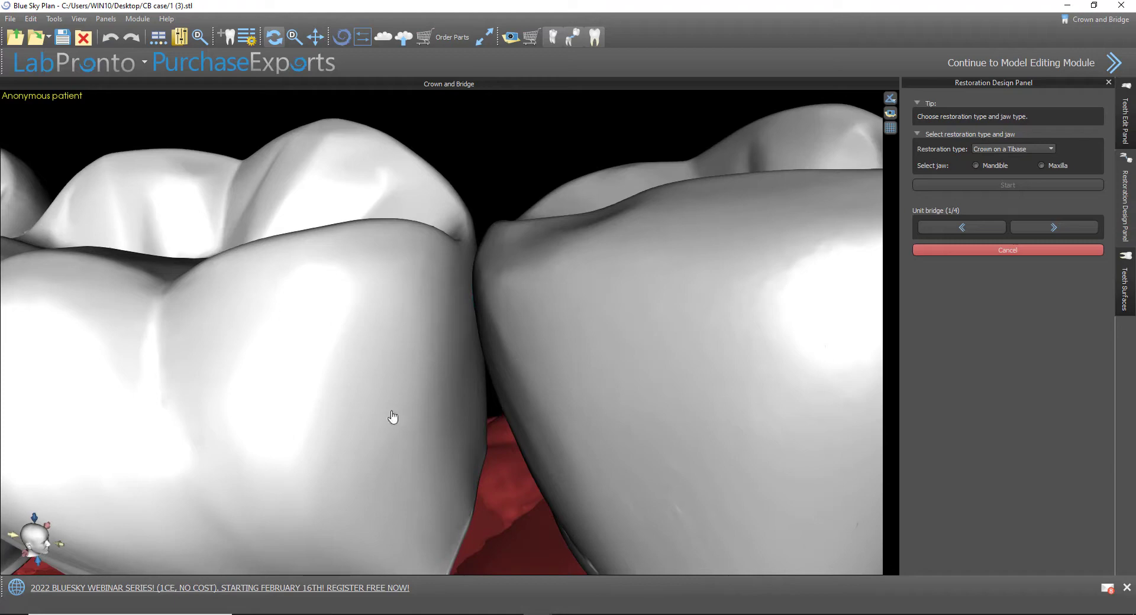
left_click_drag(393, 418, 416, 398)
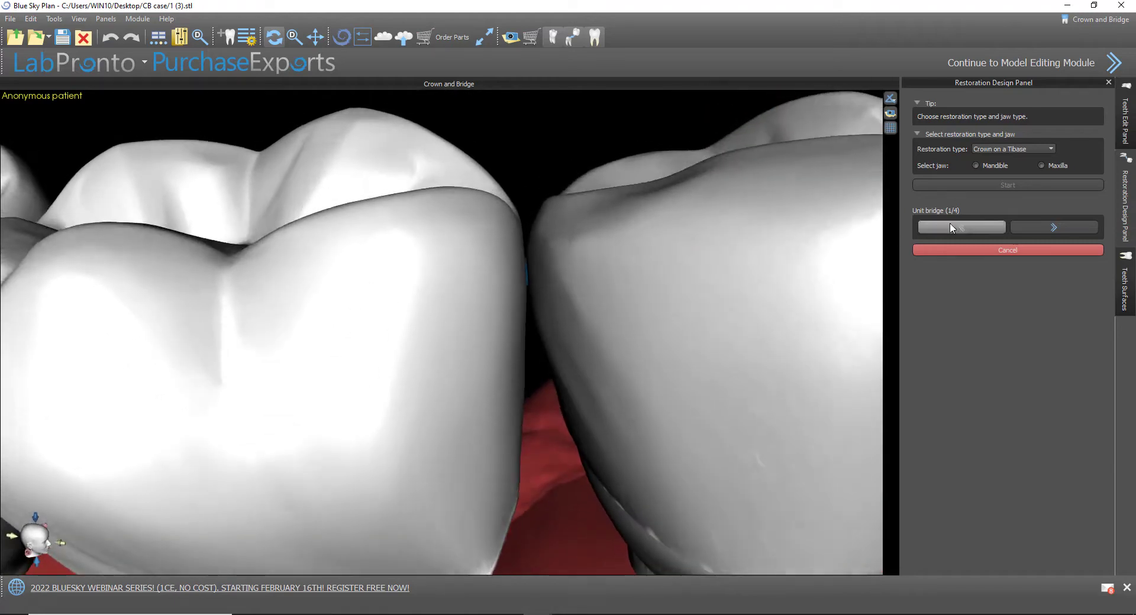
left_click(1015, 226)
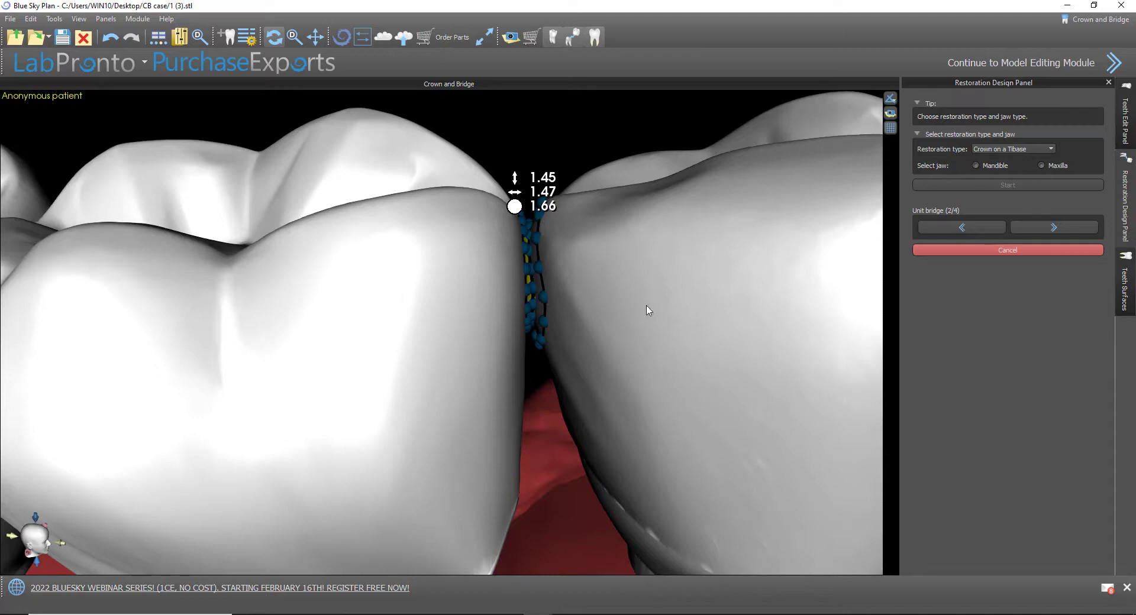
Adjust a control point of the connector outline on the first molar's side facing the second premolar
mouse_move(647, 293)
left_mouse_down()
mouse_move(616, 291)
mouse_move(634, 292)
left_mouse_up()
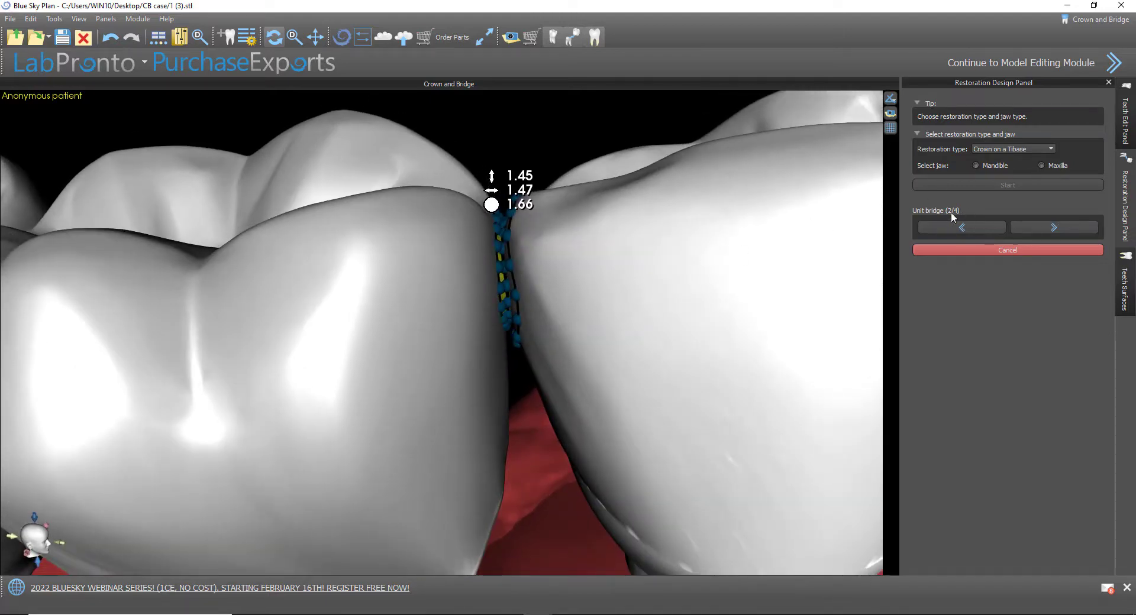
left_click_drag(502, 290, 500, 272)
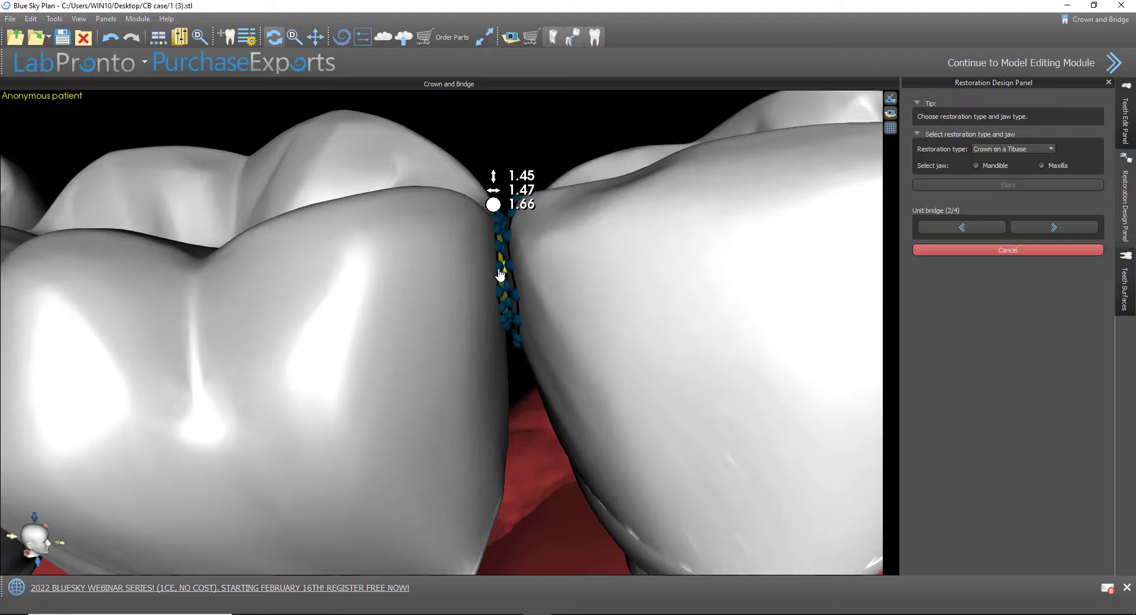
scroll(531, 299, "up", 2)
scroll(531, 298, "up", 1)
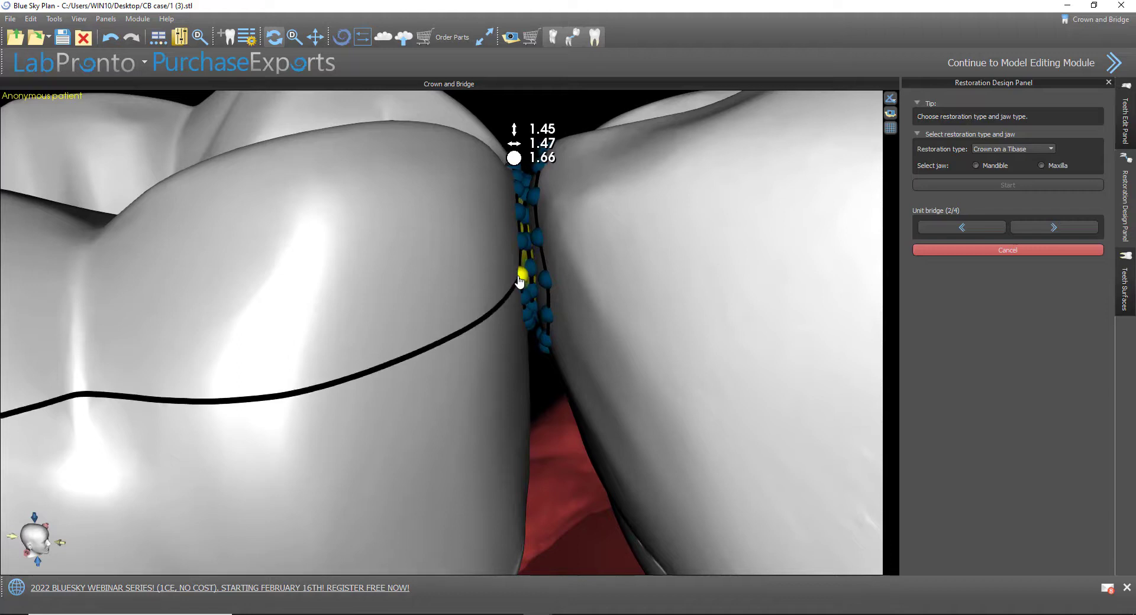
left_click_drag(519, 284, 517, 288)
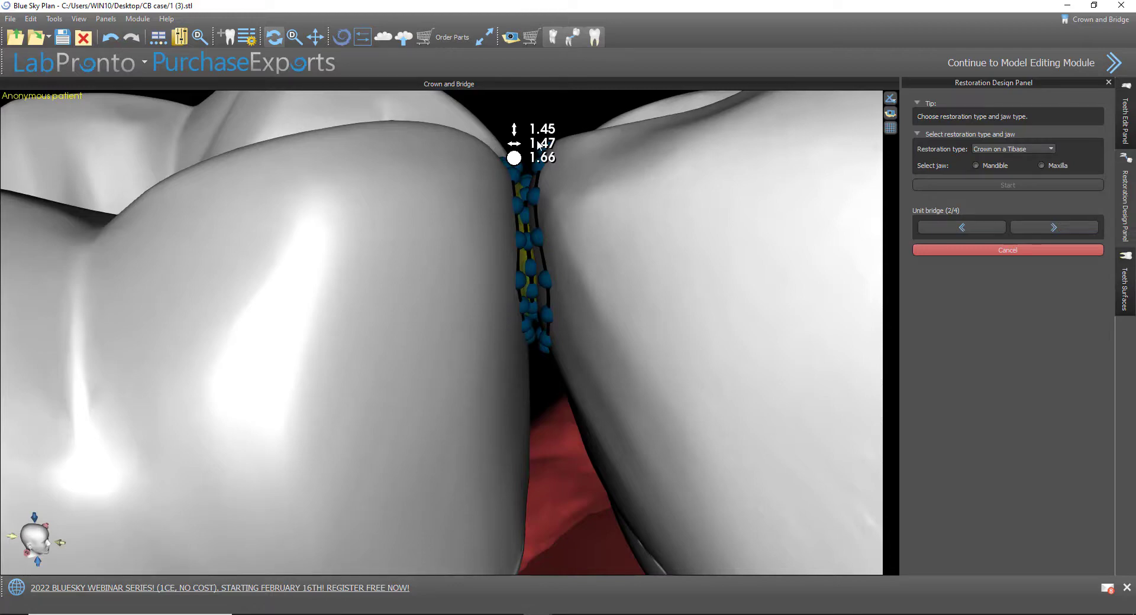
Check the connector outlines between the first molar and second premolar and continue to the third bridge stage
scroll(596, 230, "up", 2)
scroll(595, 229, "down", 3)
left_click_drag(380, 247, 490, 309)
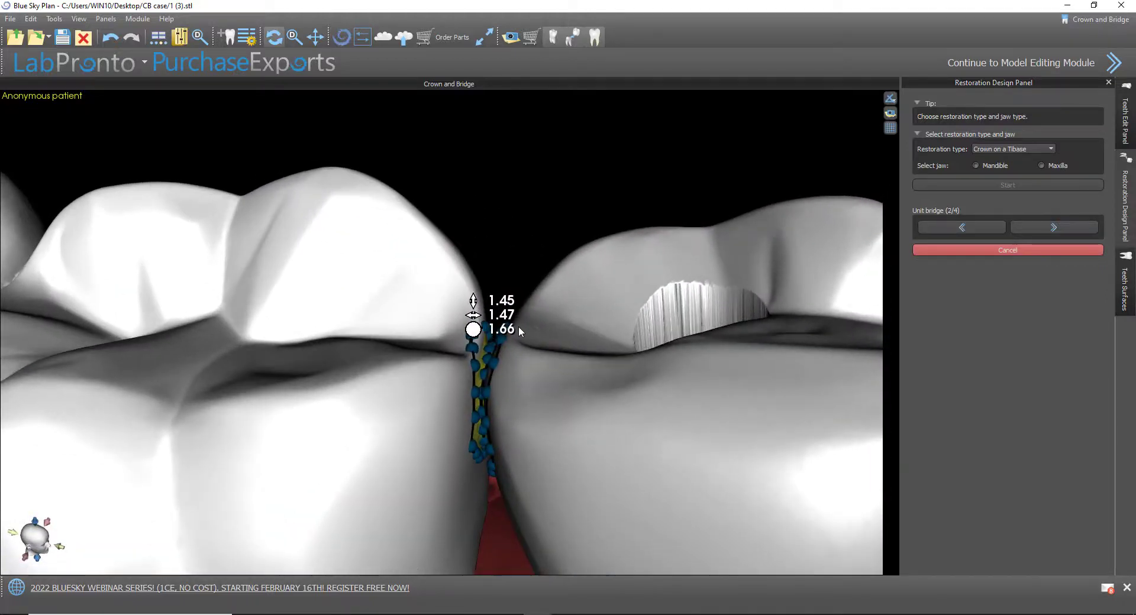
left_click_drag(541, 424, 558, 395)
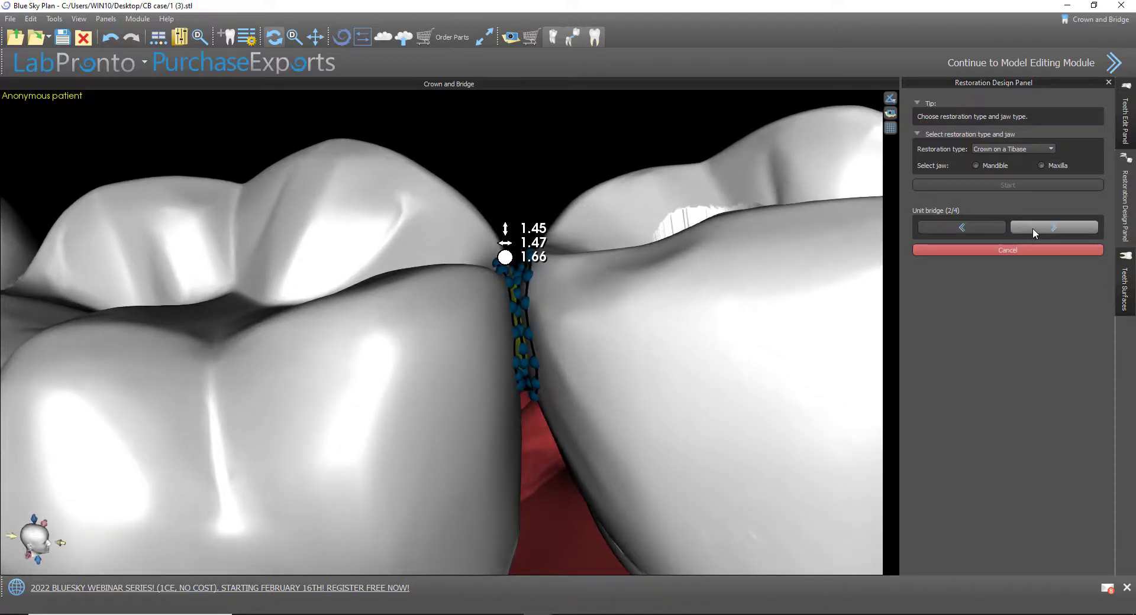
left_click(1032, 228)
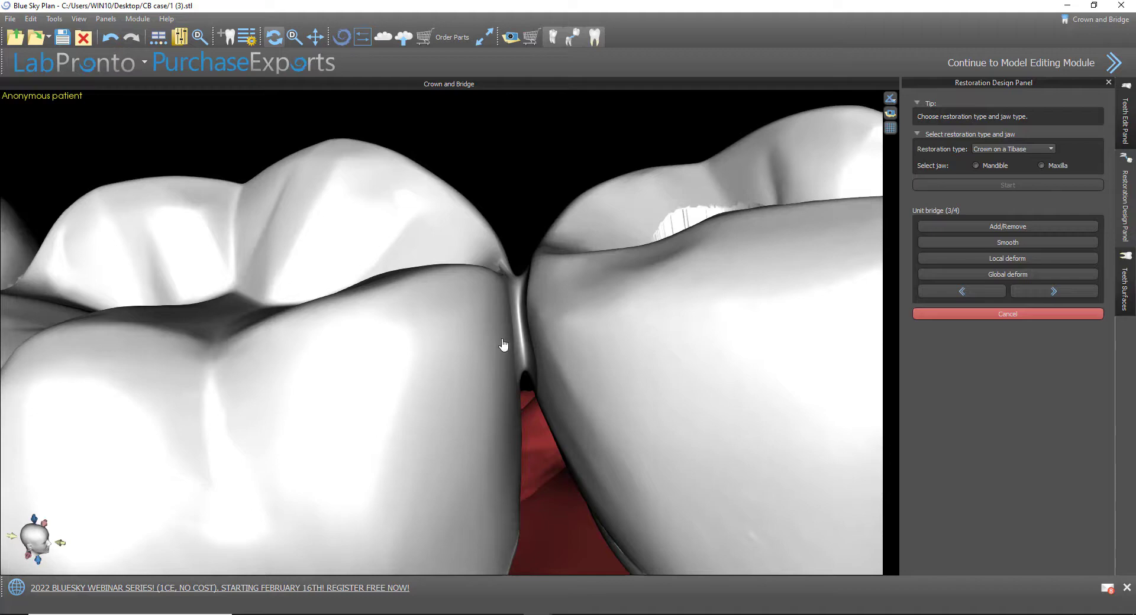
Examine the connector between the first molar and second premolar and try the Add/Remove tool around it
left_click_drag(335, 466, 342, 431)
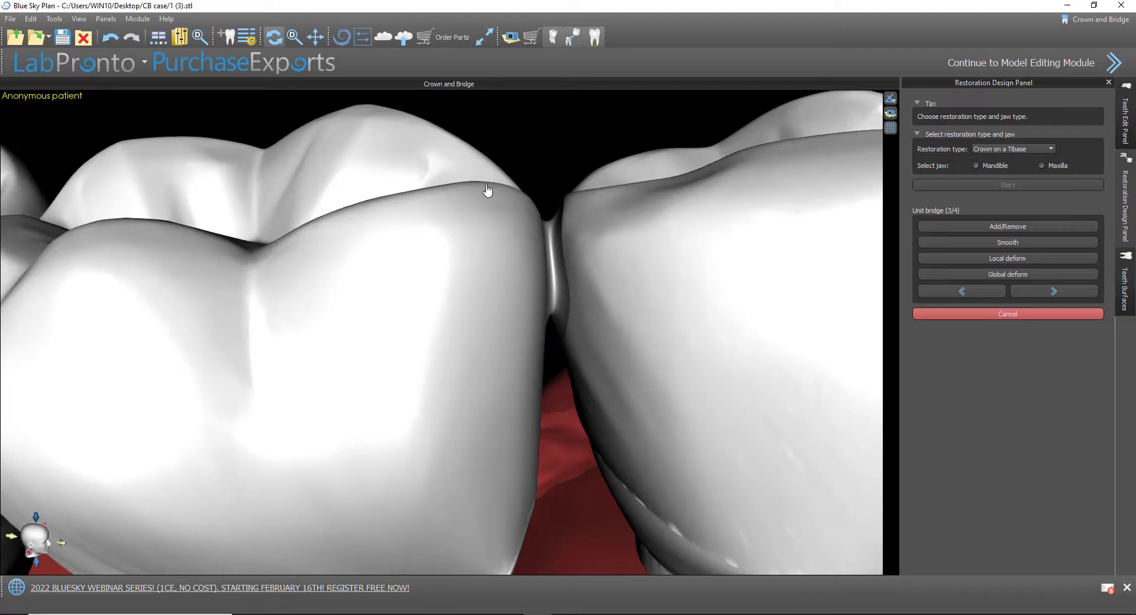
mouse_move(487, 189)
left_mouse_down()
mouse_move(464, 261)
mouse_move(499, 269)
mouse_move(470, 223)
mouse_move(490, 200)
left_mouse_up()
right_click_drag(484, 239, 495, 310)
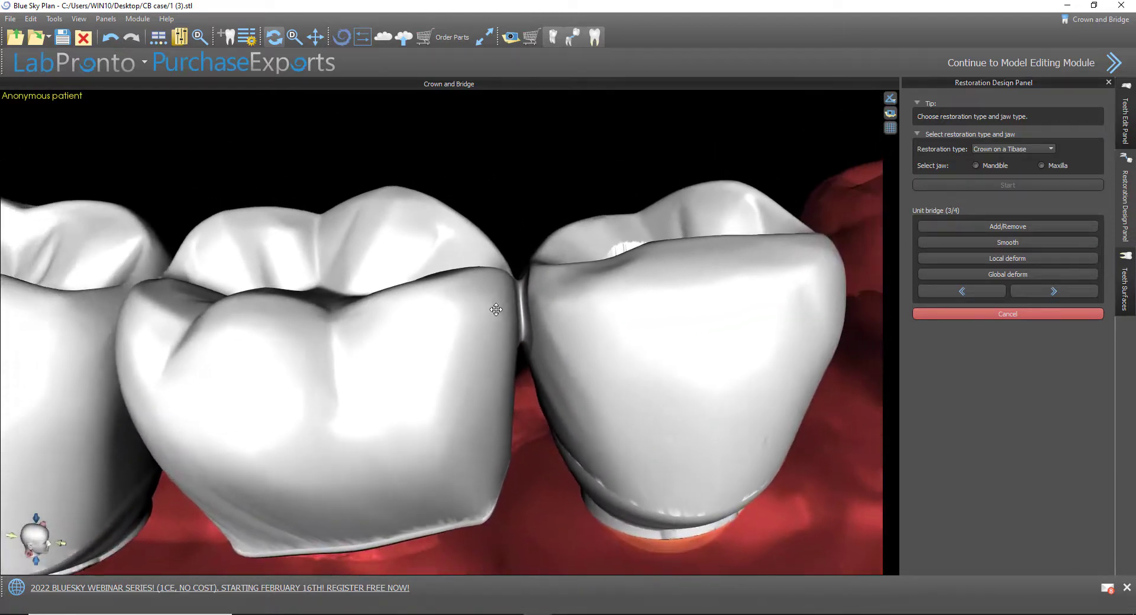
left_click_drag(301, 384, 272, 377)
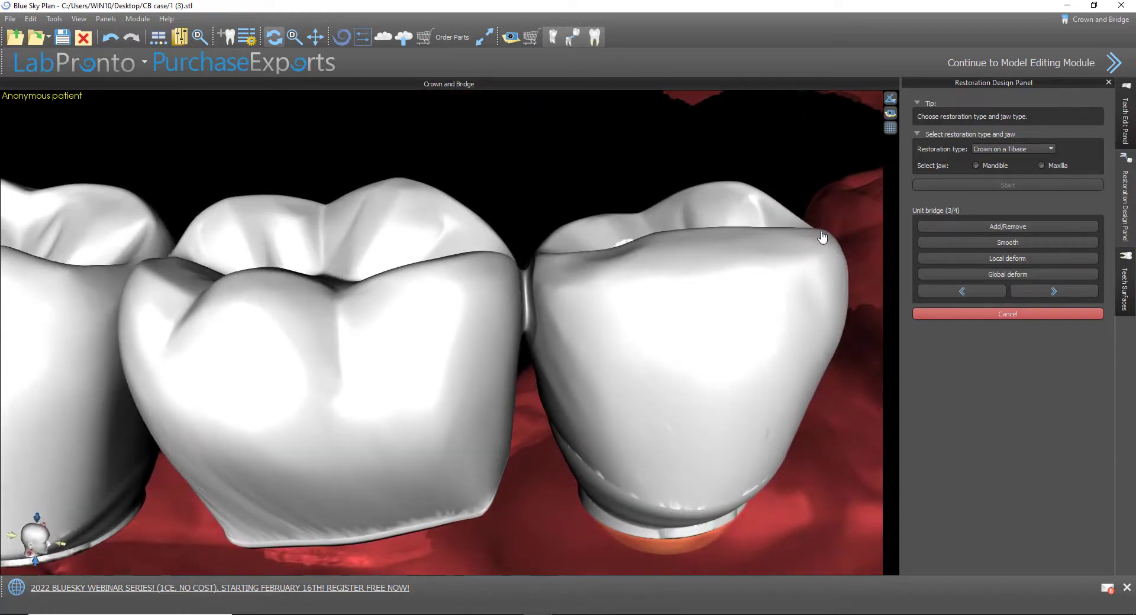
left_click_drag(675, 327, 660, 323)
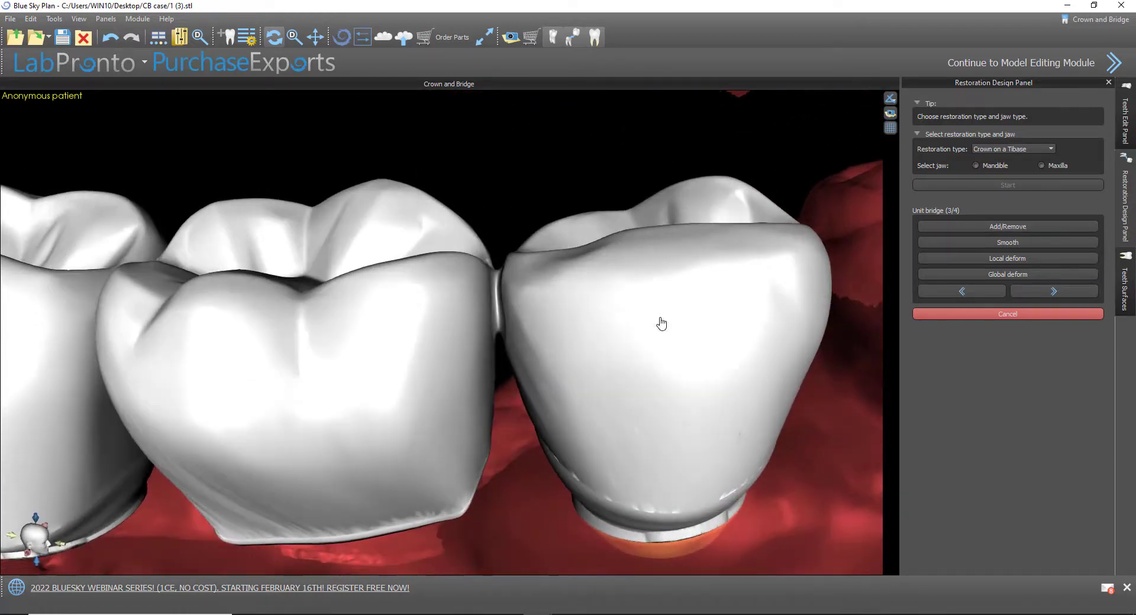
left_click(1024, 228)
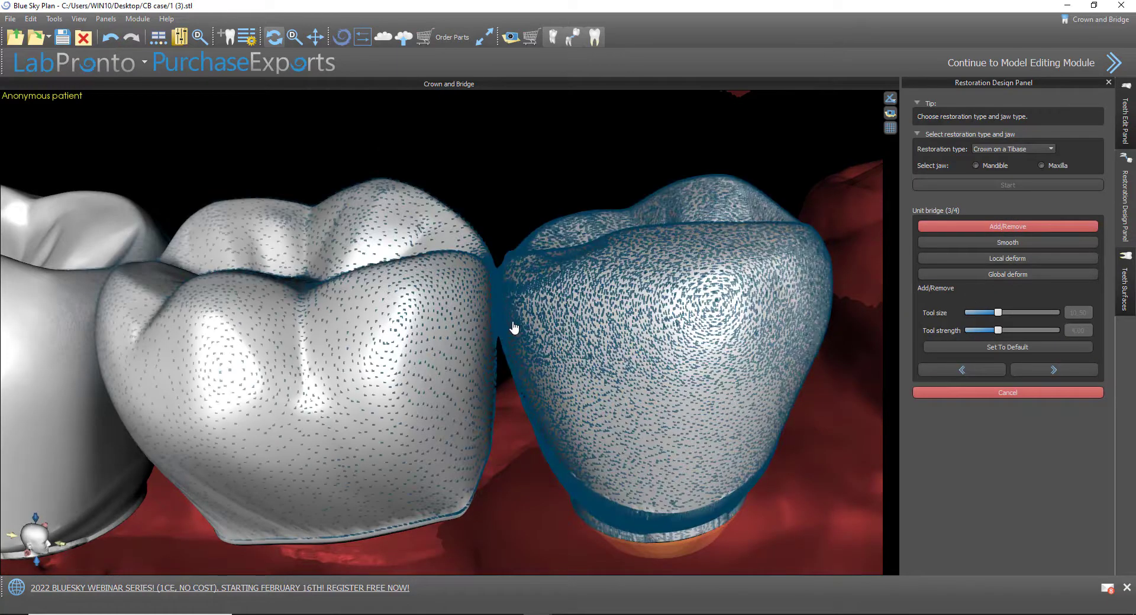
mouse_move(513, 324)
left_mouse_down()
mouse_move(502, 325)
mouse_move(525, 321)
mouse_move(470, 337)
left_mouse_up()
Try the Local deform and Smooth tools around the same connector, and return to Add/Remove to review the bridge
left_click(979, 258)
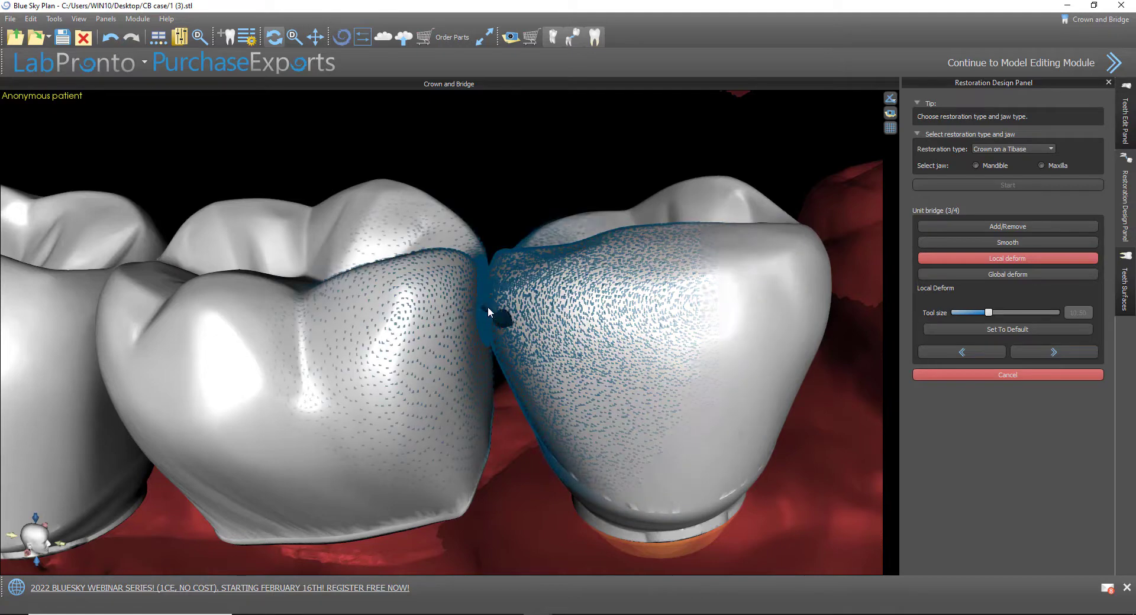
mouse_move(497, 340)
left_mouse_down()
mouse_move(533, 341)
mouse_move(582, 317)
left_mouse_up()
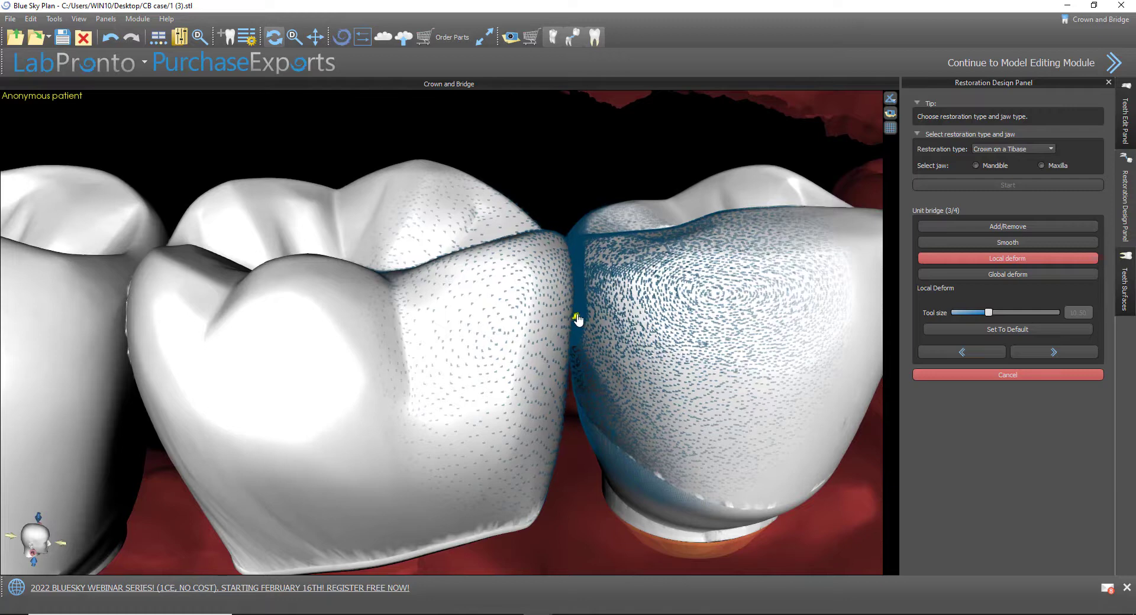
left_click(995, 242)
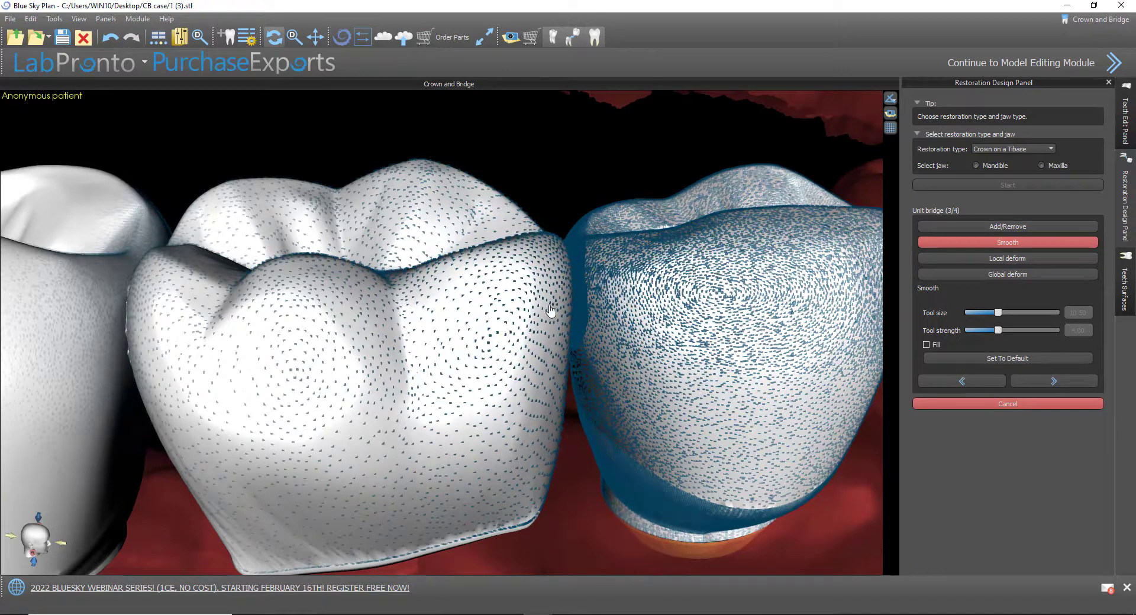
mouse_move(547, 307)
left_mouse_down()
mouse_move(573, 246)
mouse_move(484, 452)
left_mouse_up()
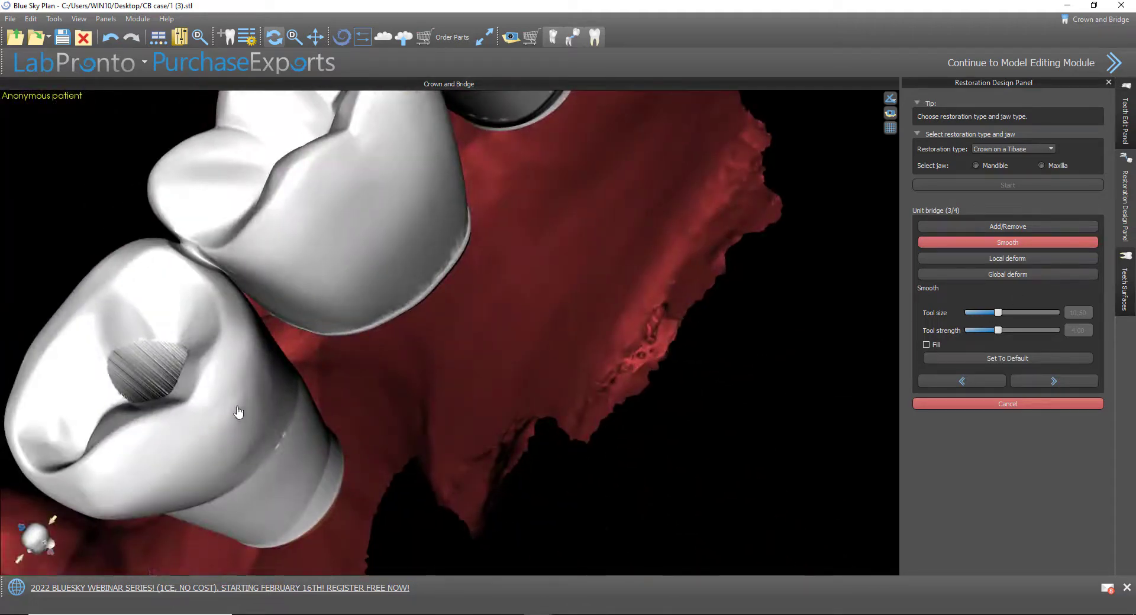
left_click(947, 226)
left_click_drag(256, 303, 237, 282)
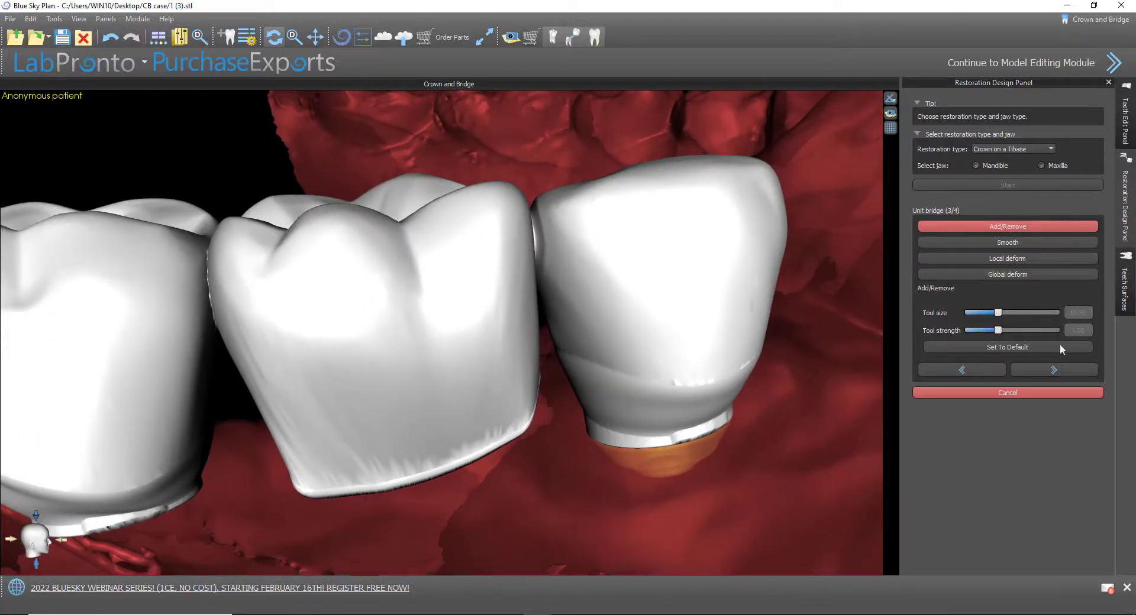
Continue to the fourth bridge stage, tilt the insertion direction arrow closer to vertical, and finish creating the bridge
left_click(1063, 372)
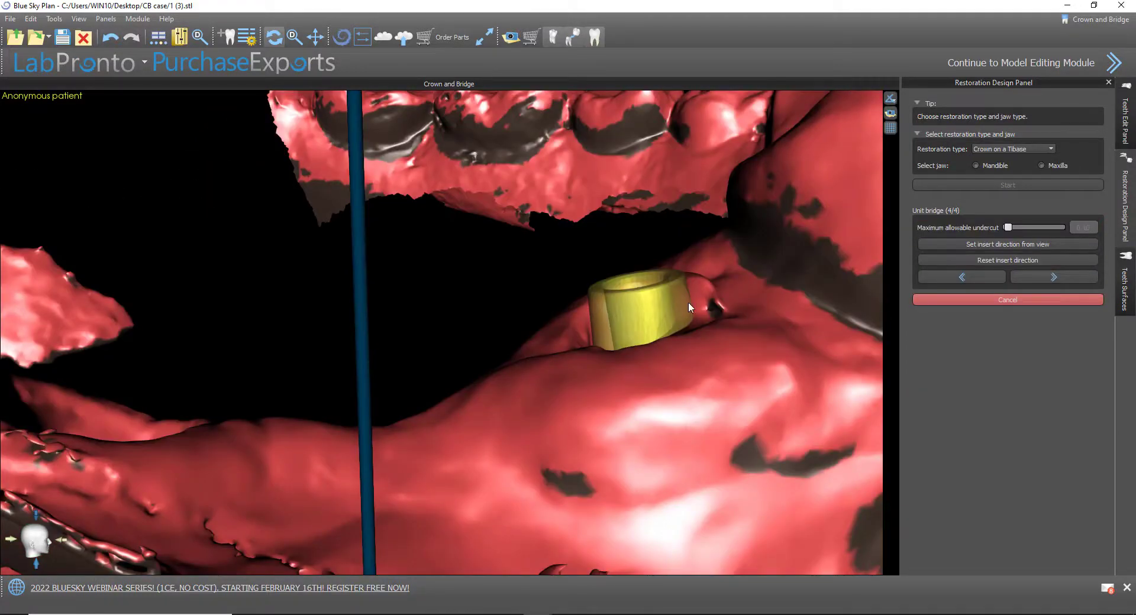
right_click_drag(480, 294, 490, 520)
mouse_move(490, 519)
left_mouse_down()
mouse_move(499, 526)
mouse_move(438, 456)
mouse_move(485, 529)
left_mouse_up()
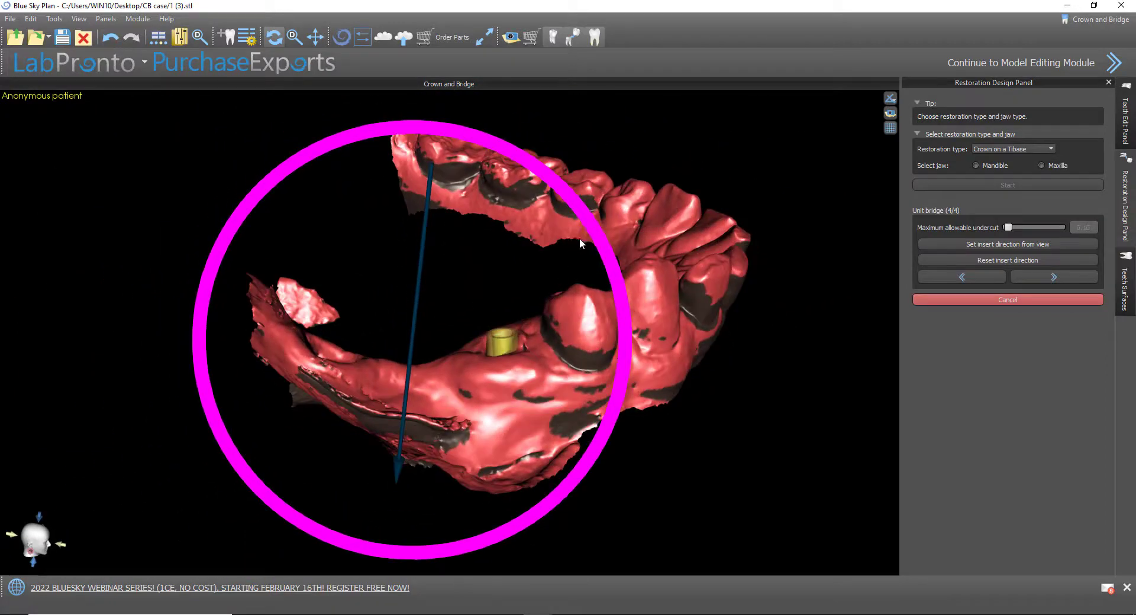
mouse_move(580, 237)
left_mouse_down()
mouse_move(562, 207)
mouse_move(572, 219)
left_mouse_up()
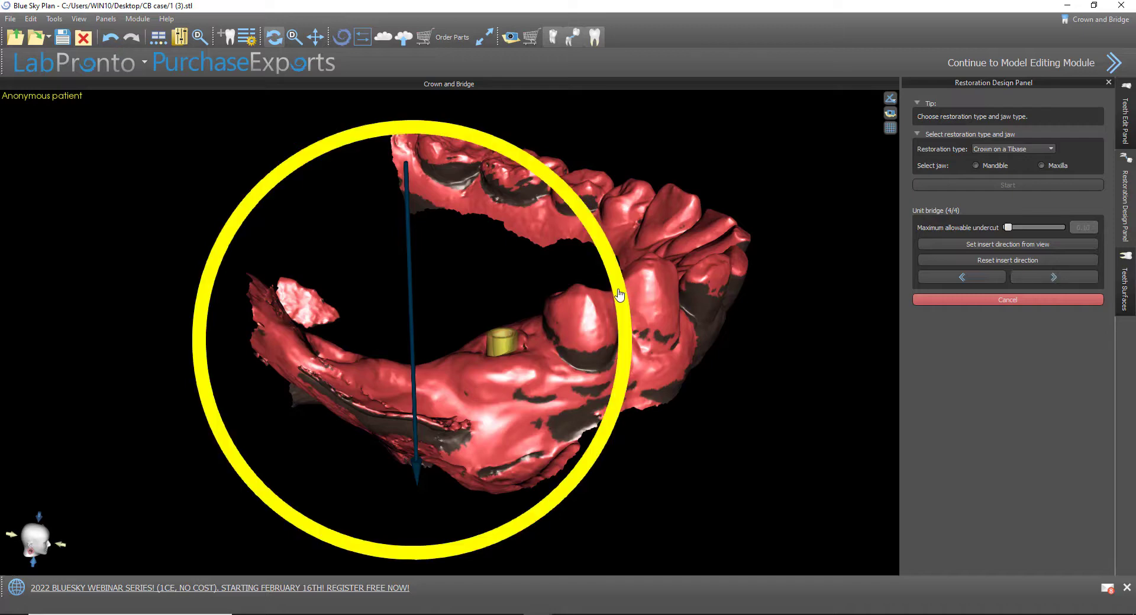
left_click_drag(619, 294, 617, 292)
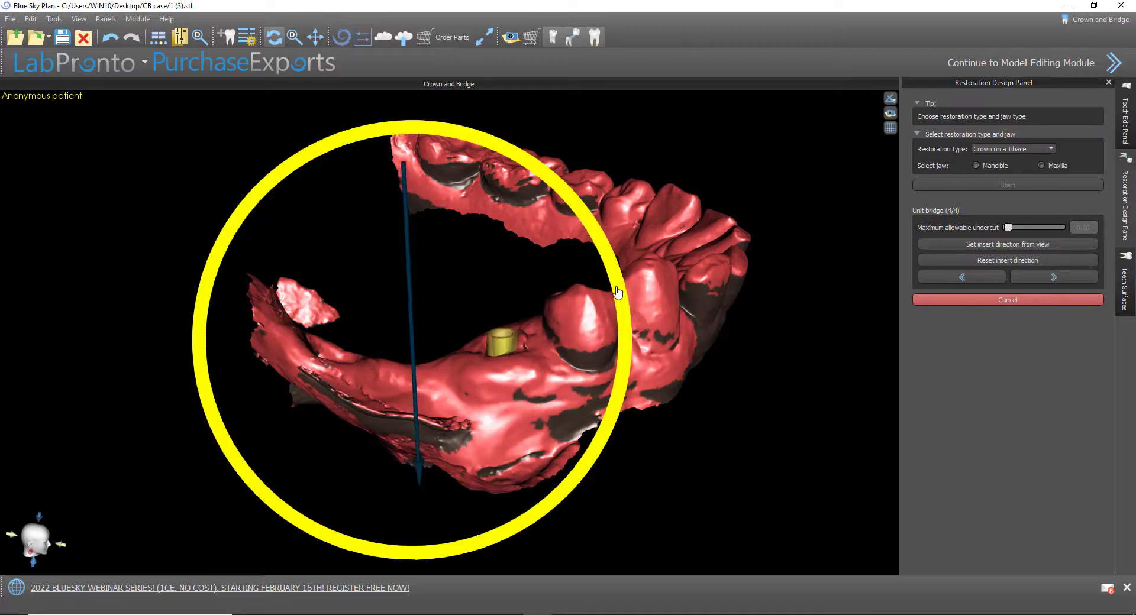
left_click(1040, 278)
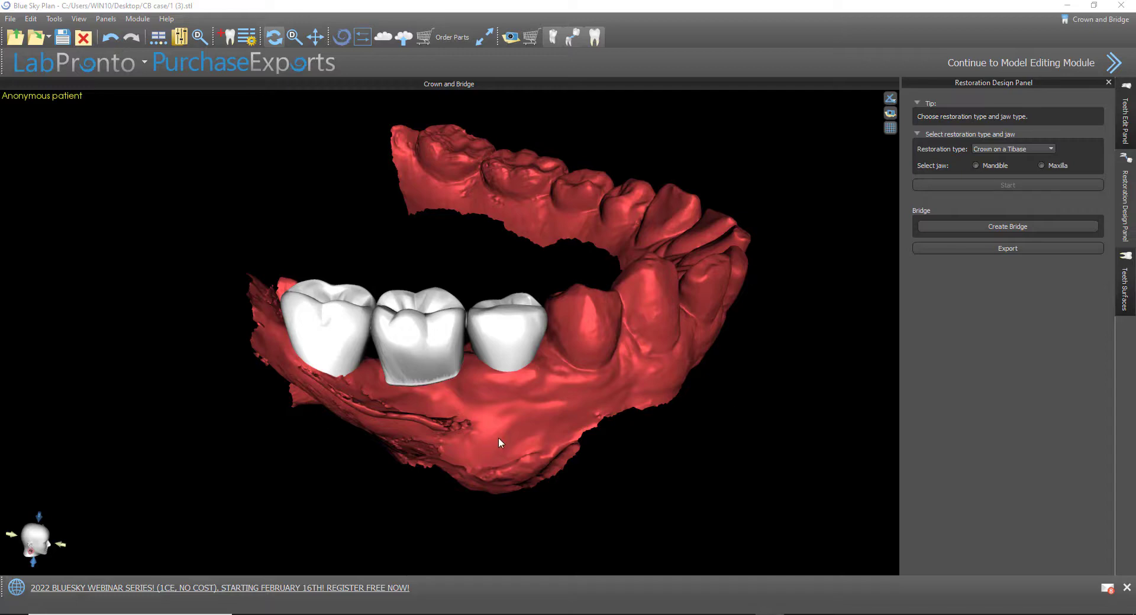
Inspect the finished bridge on the mandible and toggle its closeness map on and off in the surfaces list
left_click_drag(601, 409, 558, 268)
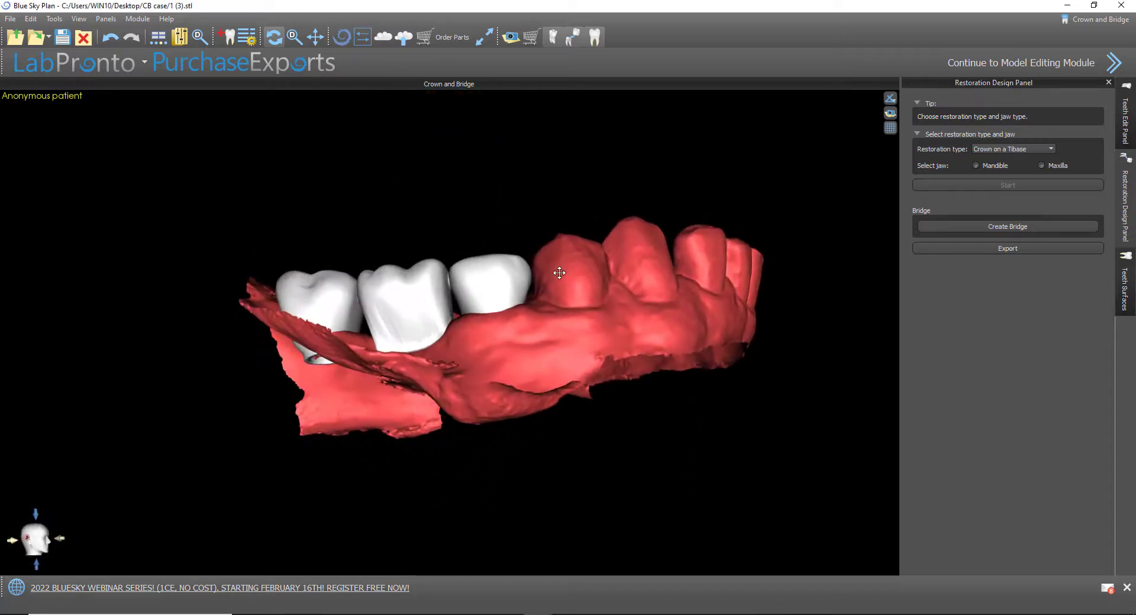
left_click(1130, 282)
scroll(1031, 214, "down", 2)
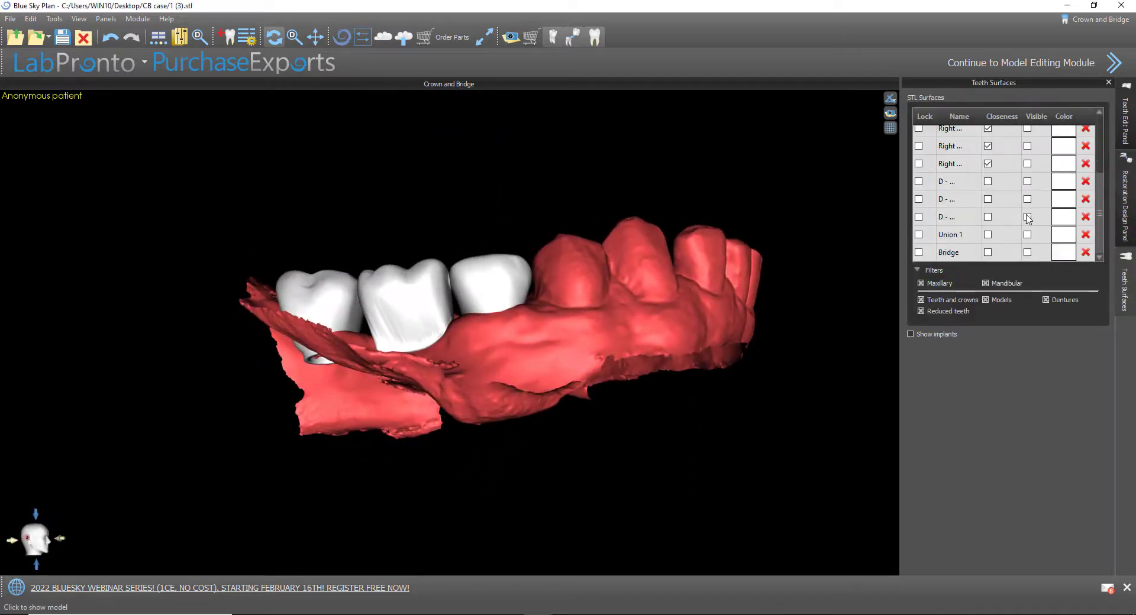
left_click_drag(588, 340, 850, 298)
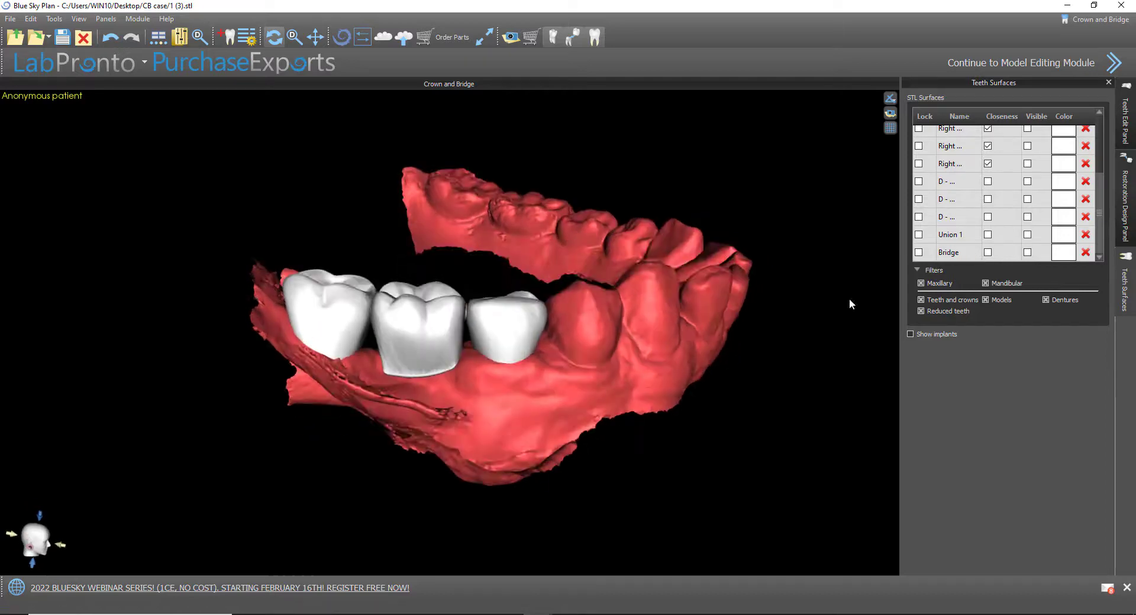
left_click(988, 253)
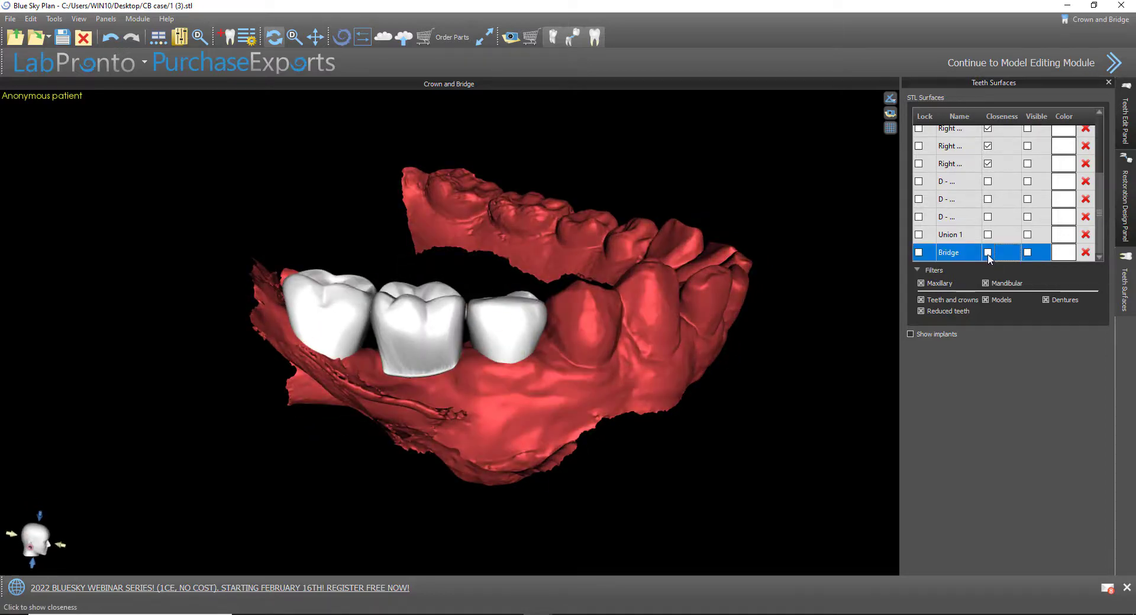
left_click(987, 252)
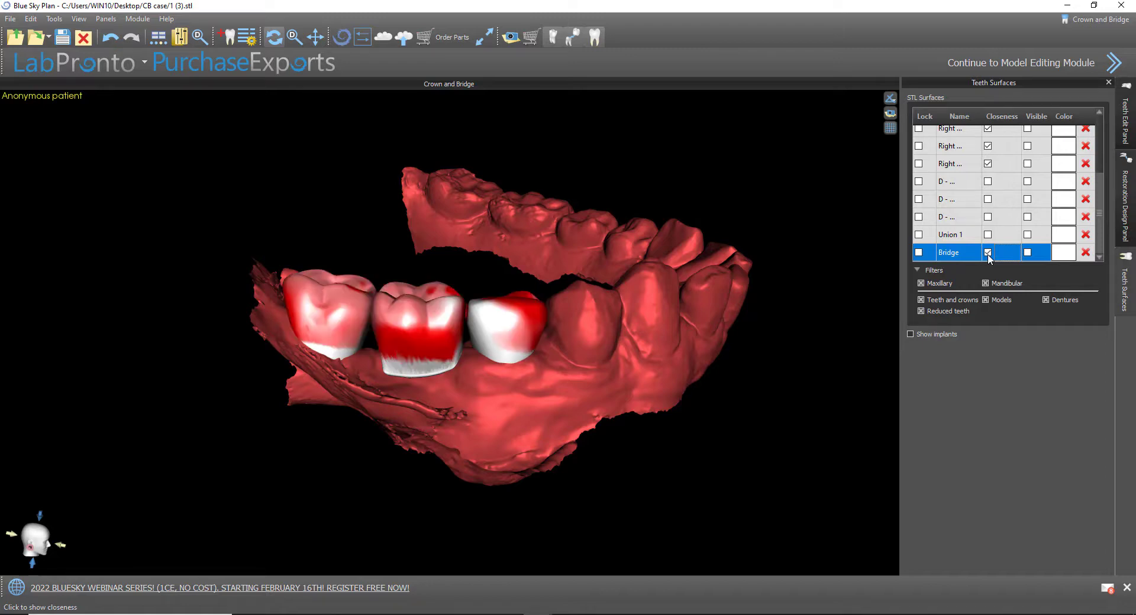
left_click(988, 253)
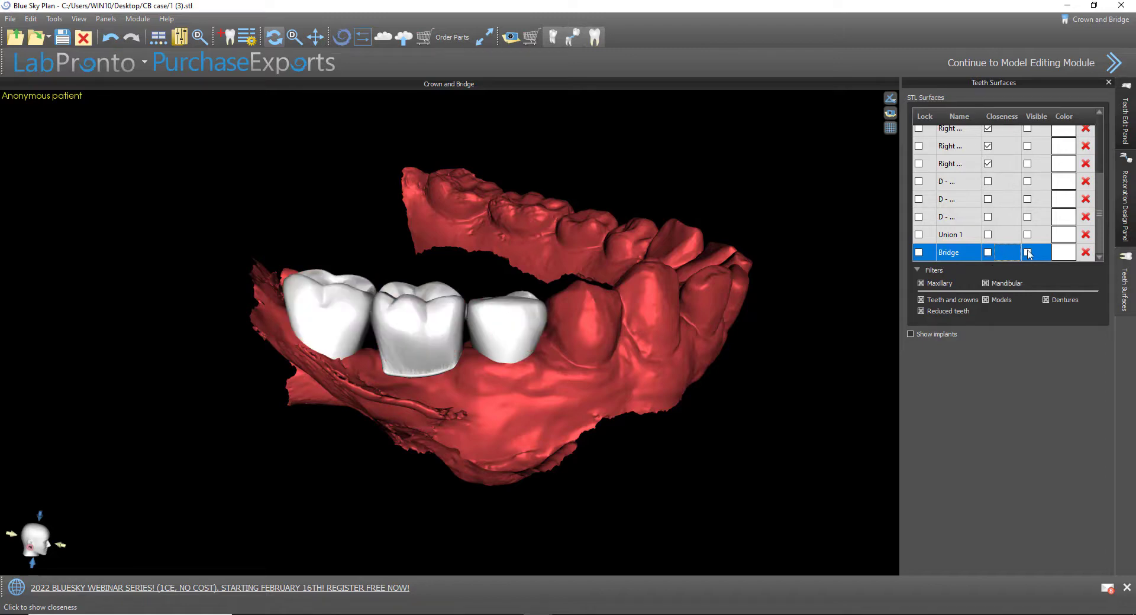
Hide the mandible so the bridge stands alone, and toggle the display of the implants
scroll(1068, 188, "up", 3)
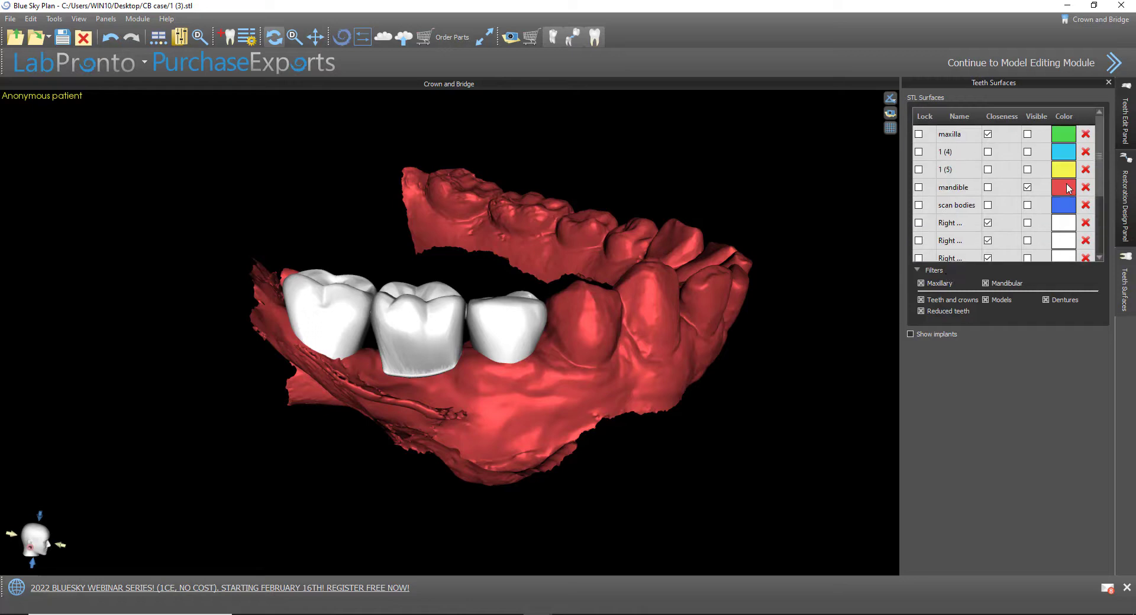
left_click(1027, 187)
left_click_drag(690, 395, 436, 465)
left_click(929, 336)
left_click(929, 335)
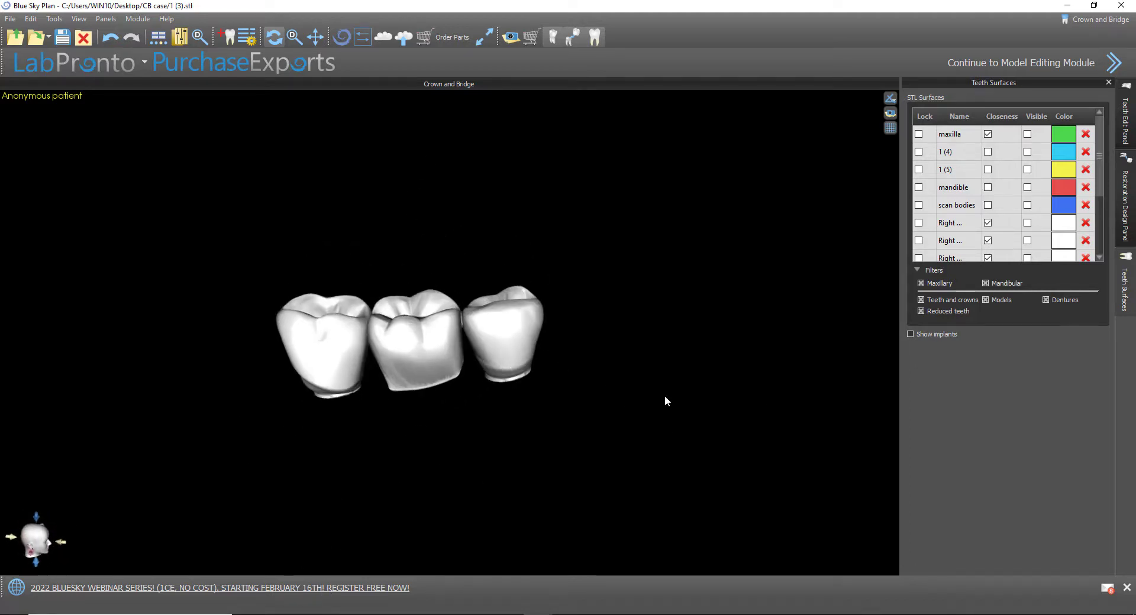
Open the tooth editing tools and set Union 1 as the active model, with a close view of the bridge's outer side
left_click(1125, 201)
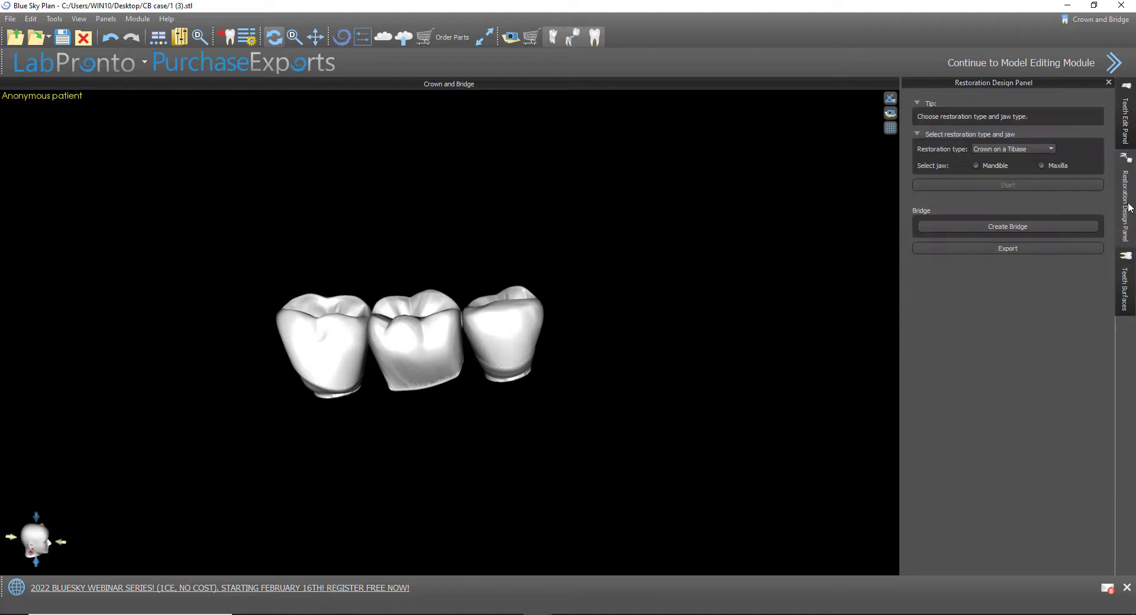
left_click(1127, 140)
left_click(1041, 99)
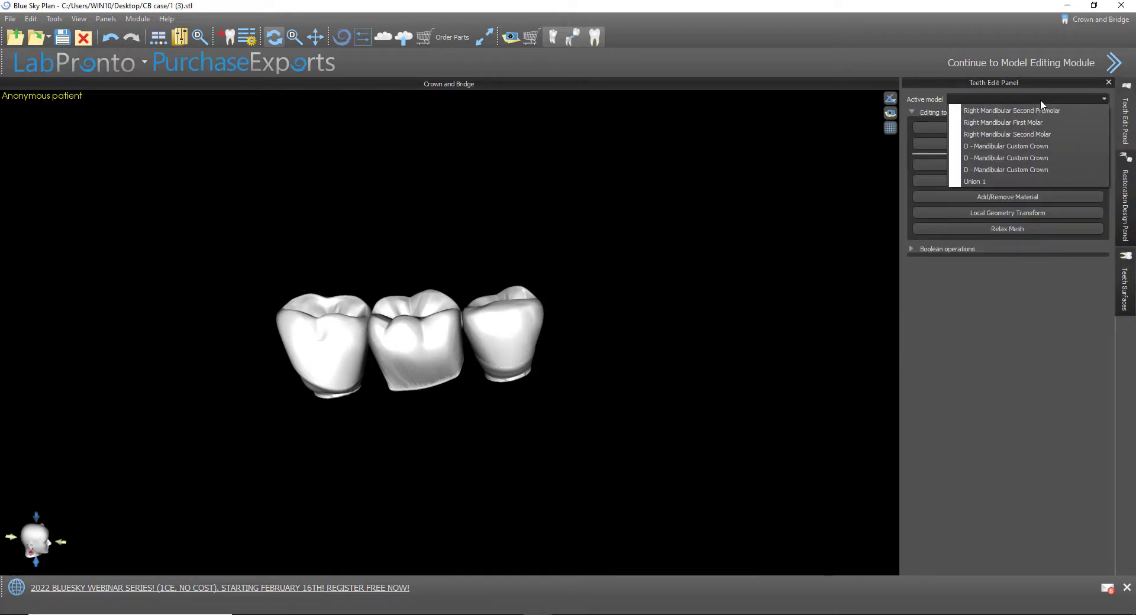
left_click(1007, 181)
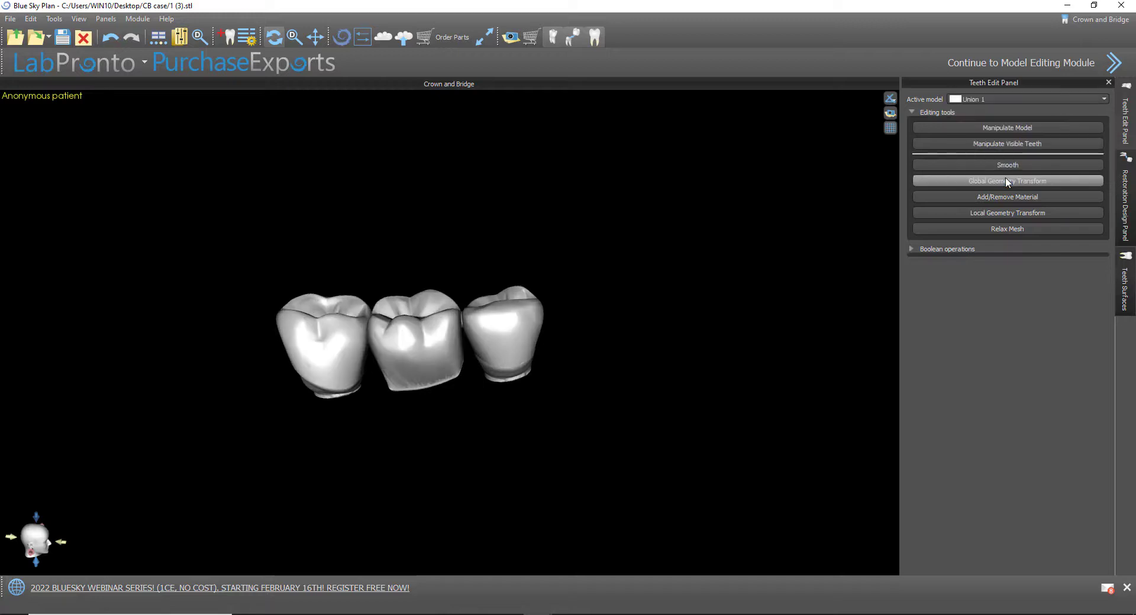
scroll(362, 426, "up", 2)
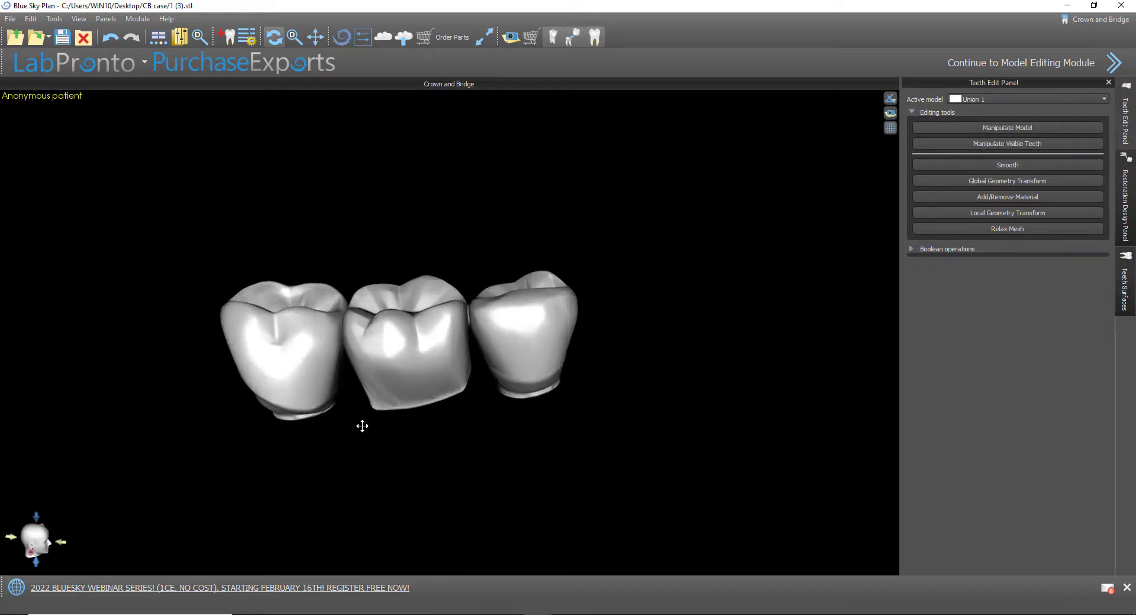
left_click_drag(362, 426, 391, 395)
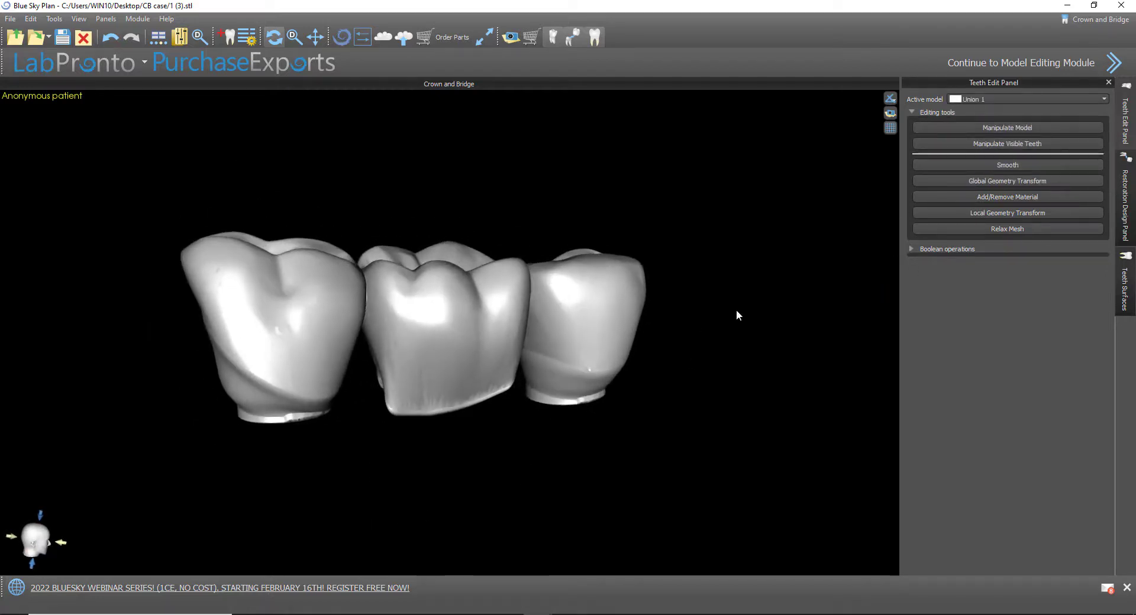
Smooth the rough ledge on the second premolar crown's outer surface just above its margin
left_click(1042, 164)
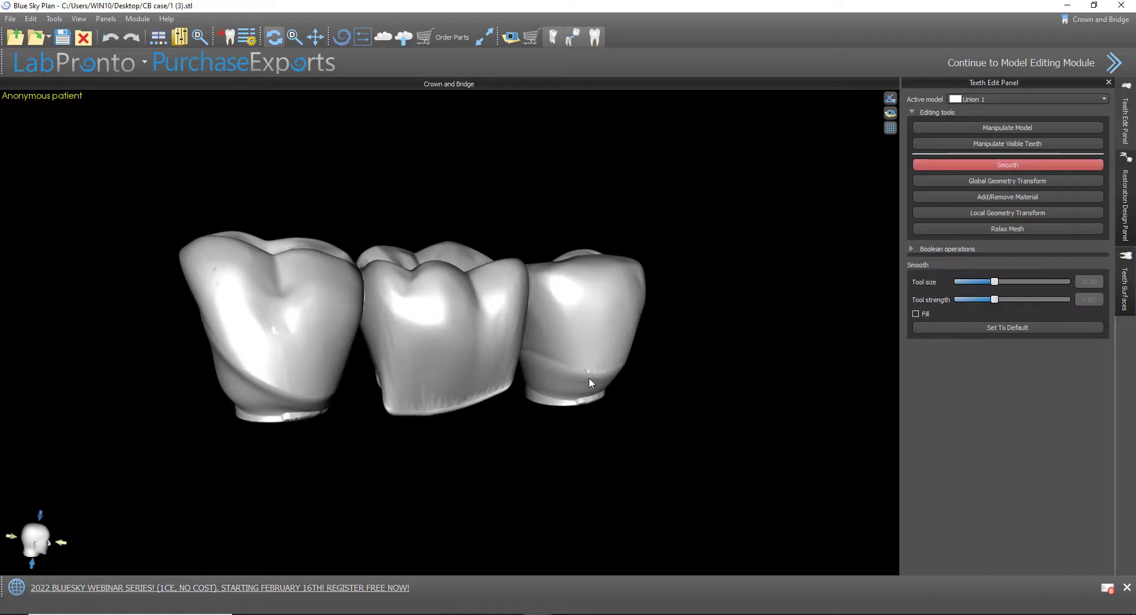
left_click_drag(697, 375, 660, 386)
scroll(644, 404, "up", 2)
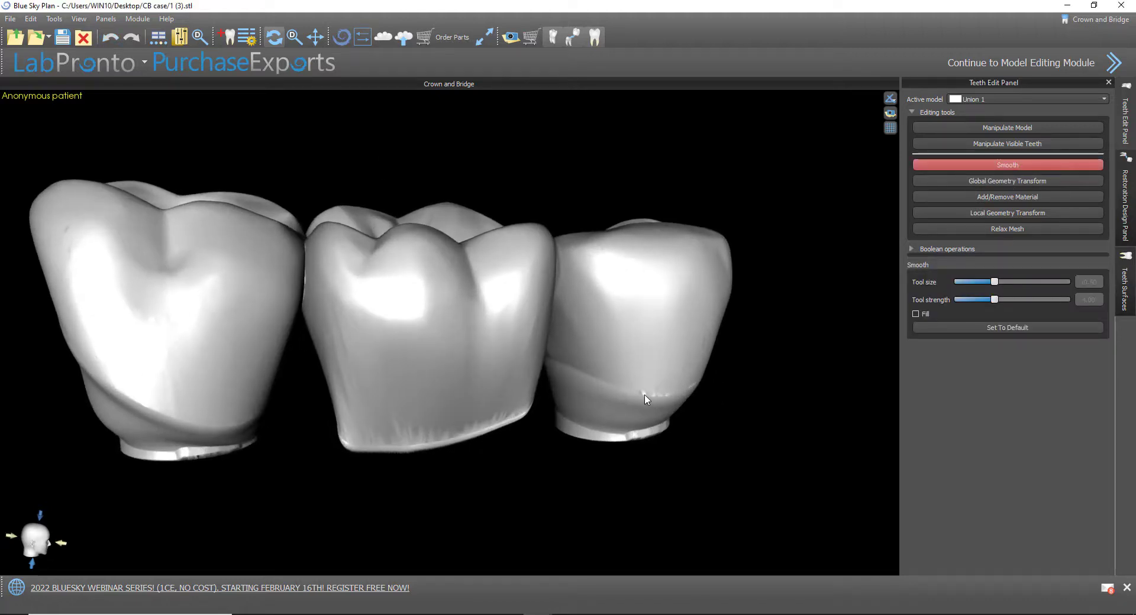
left_click_drag(645, 396, 635, 378)
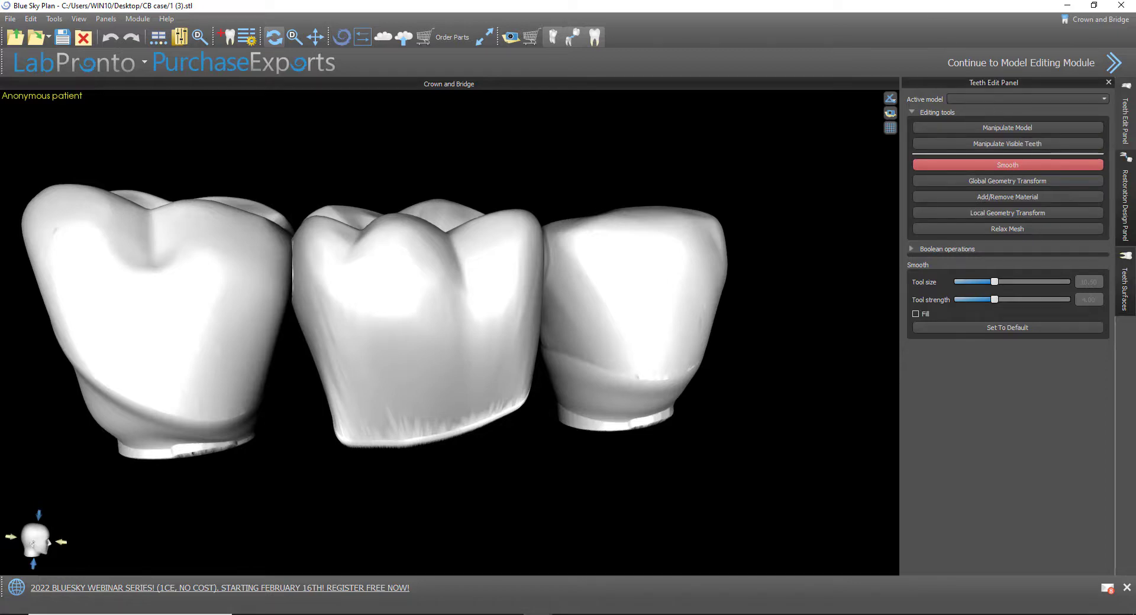
mouse_move(680, 398)
left_mouse_down()
mouse_move(558, 381)
mouse_move(568, 382)
left_mouse_up()
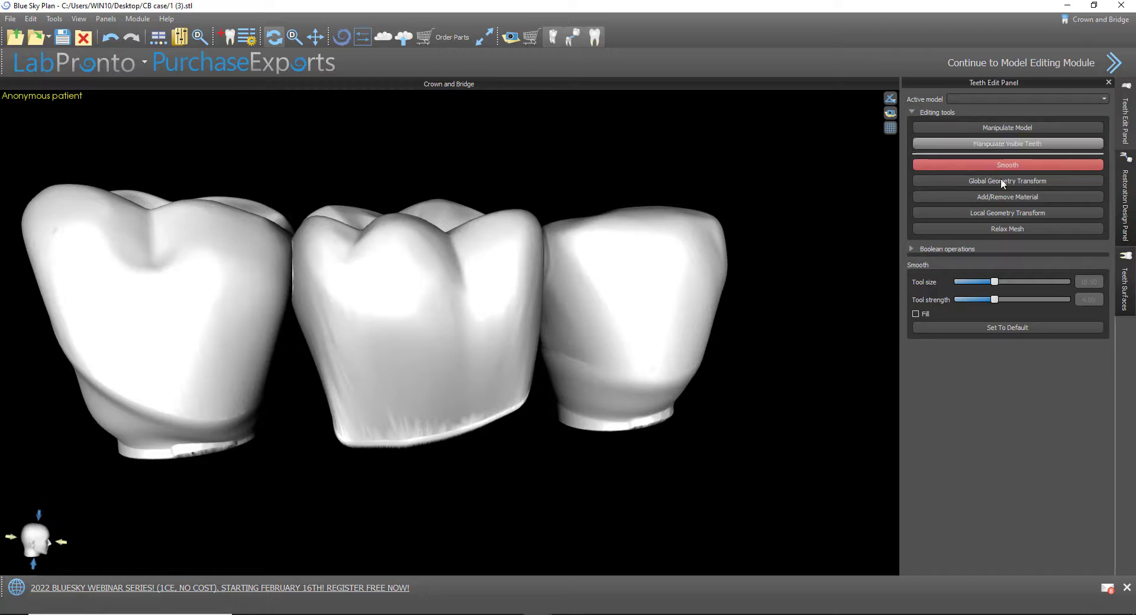
Reduce the Smooth tool's size and strength, work around the second molar's lower edge and the pontic, and check the bridge from both sides
mouse_move(355, 418)
left_mouse_down()
mouse_move(161, 426)
mouse_move(152, 408)
left_mouse_up()
left_click_drag(977, 283, 965, 300)
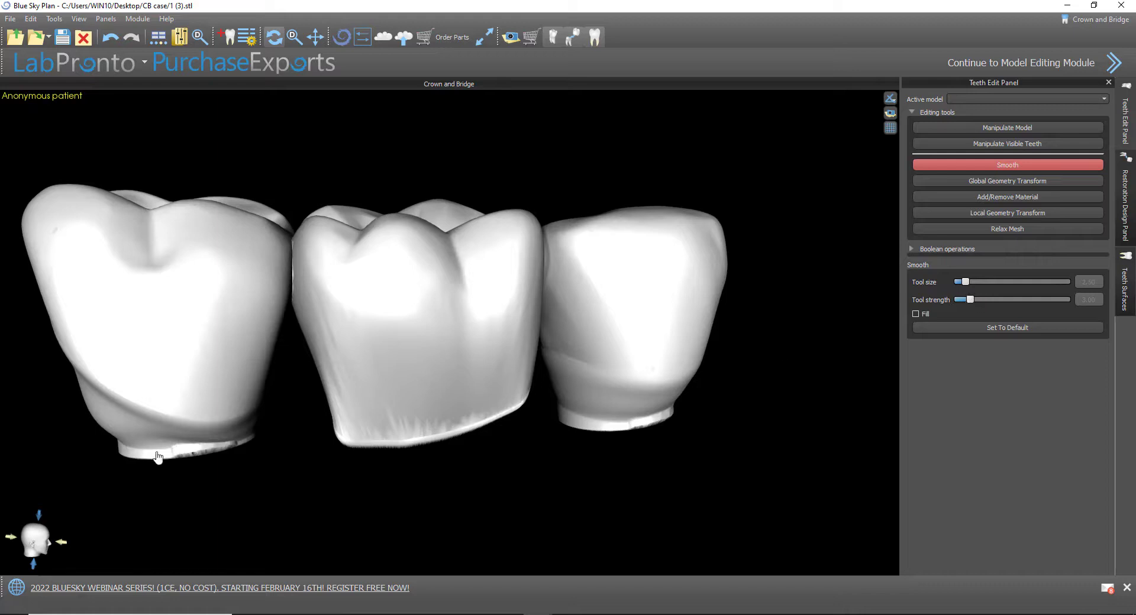
mouse_move(157, 457)
left_mouse_down()
mouse_move(178, 408)
mouse_move(142, 423)
mouse_move(117, 398)
mouse_move(236, 409)
left_mouse_up()
left_click_drag(129, 379, 114, 397)
mouse_move(421, 473)
left_mouse_down()
mouse_move(418, 394)
mouse_move(456, 441)
mouse_move(449, 424)
left_mouse_up()
mouse_move(393, 340)
left_mouse_down()
mouse_move(466, 357)
mouse_move(524, 340)
left_mouse_up()
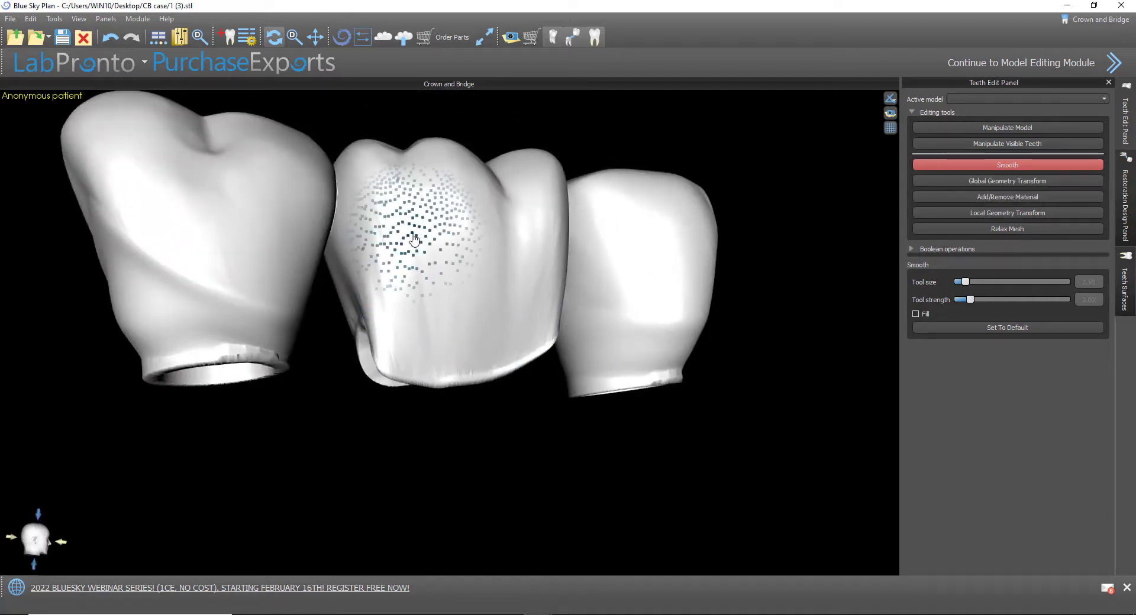
left_click_drag(354, 205, 356, 209)
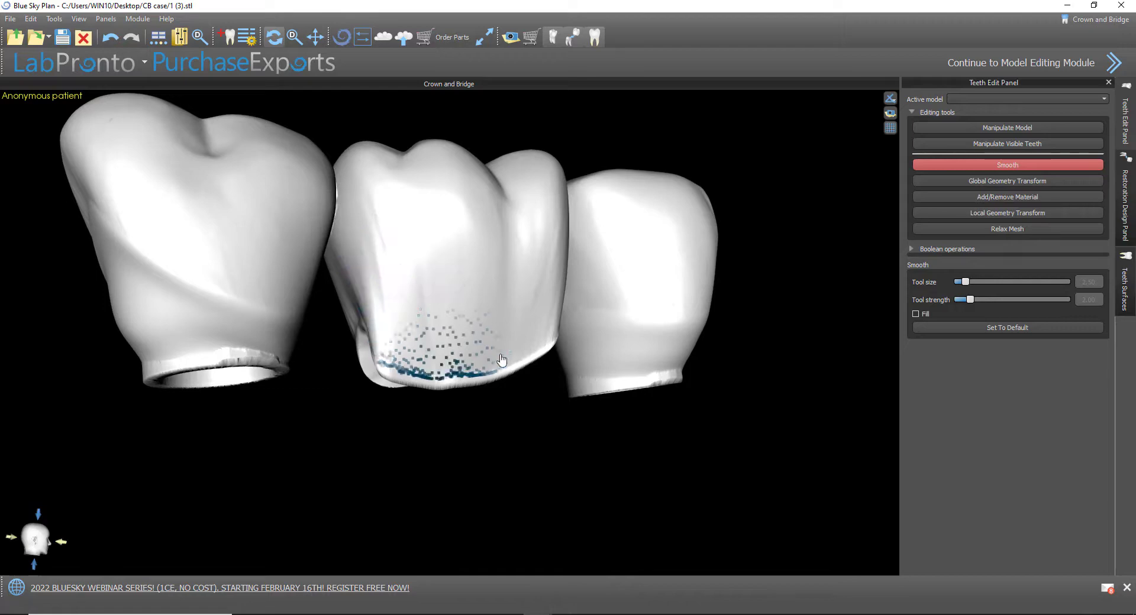
mouse_move(507, 380)
left_mouse_down()
mouse_move(260, 482)
mouse_move(158, 413)
left_mouse_up()
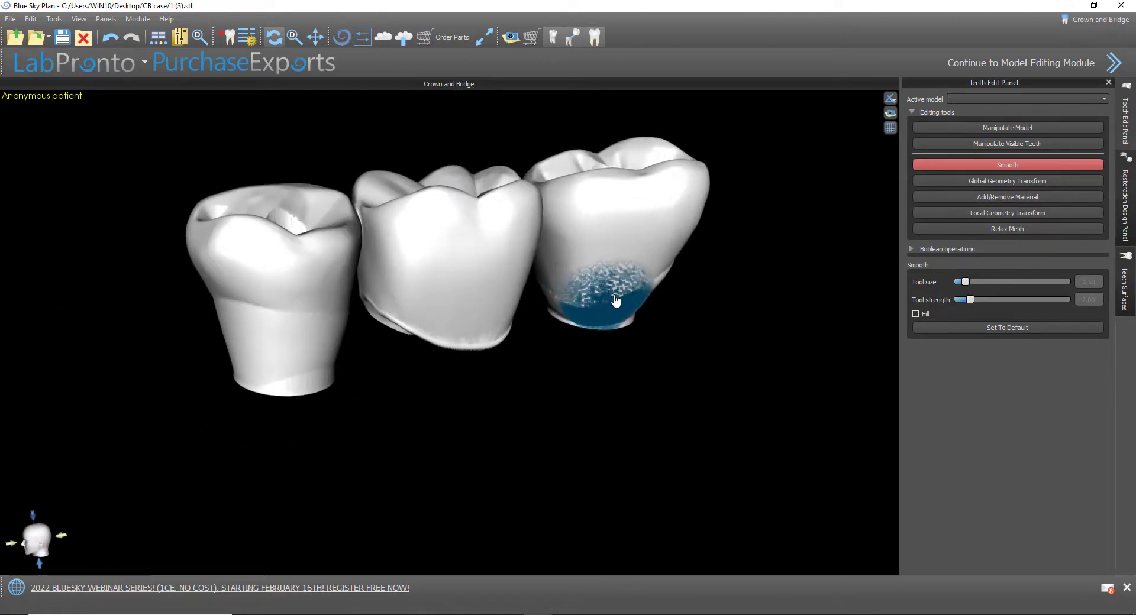
mouse_move(556, 413)
left_mouse_down()
mouse_move(270, 394)
mouse_move(783, 375)
left_mouse_up()
left_click_drag(302, 491, 406, 504)
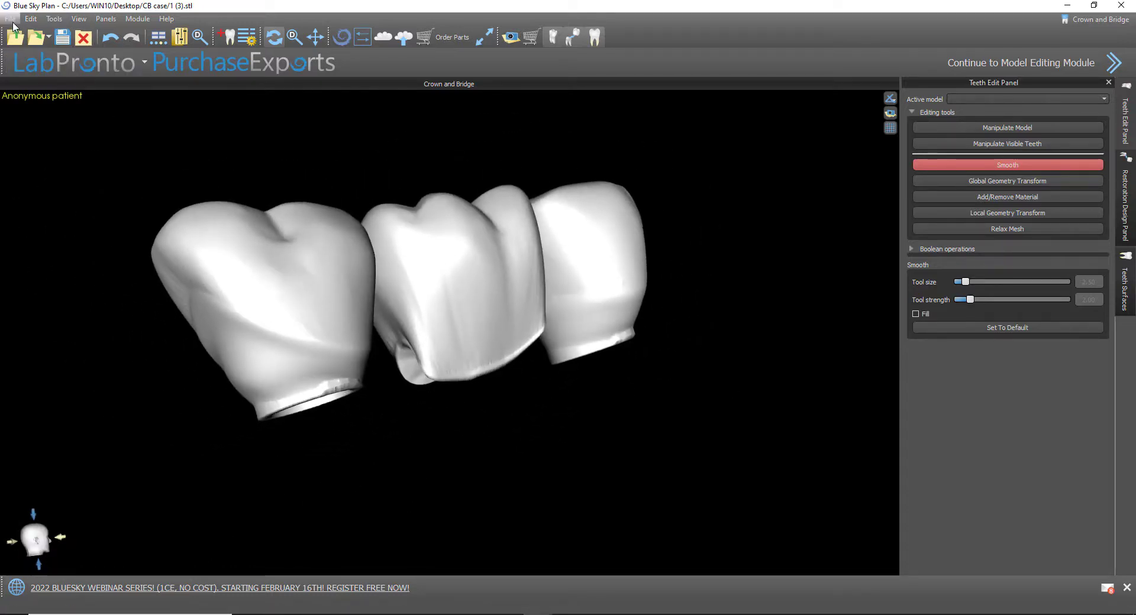
Start the data export with High quality, keeping only the Bridge model selected
left_click(1131, 197)
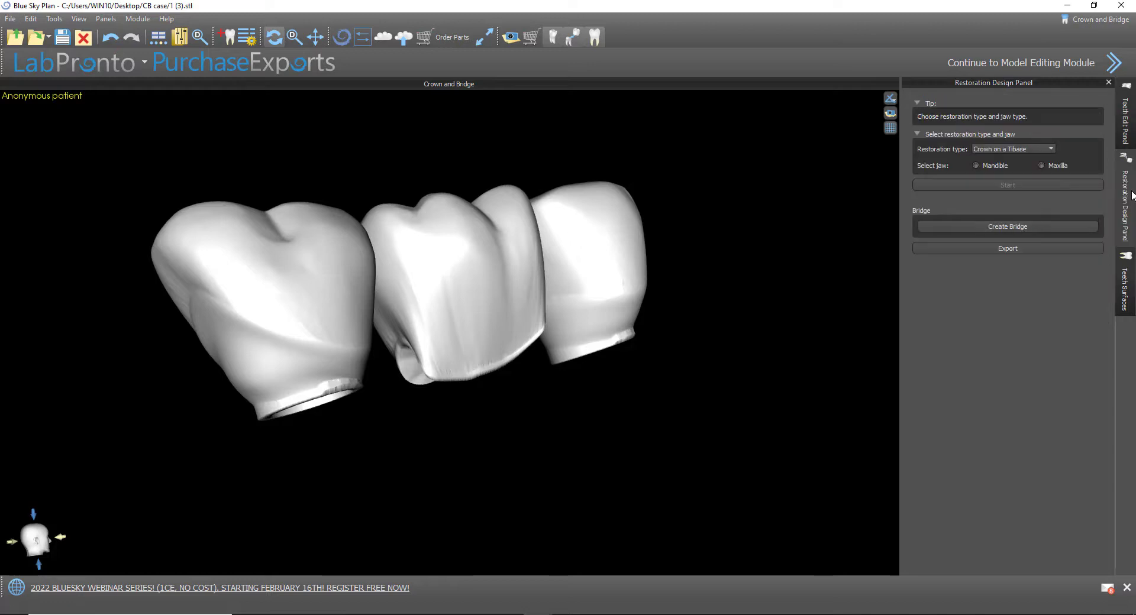
left_click(1005, 249)
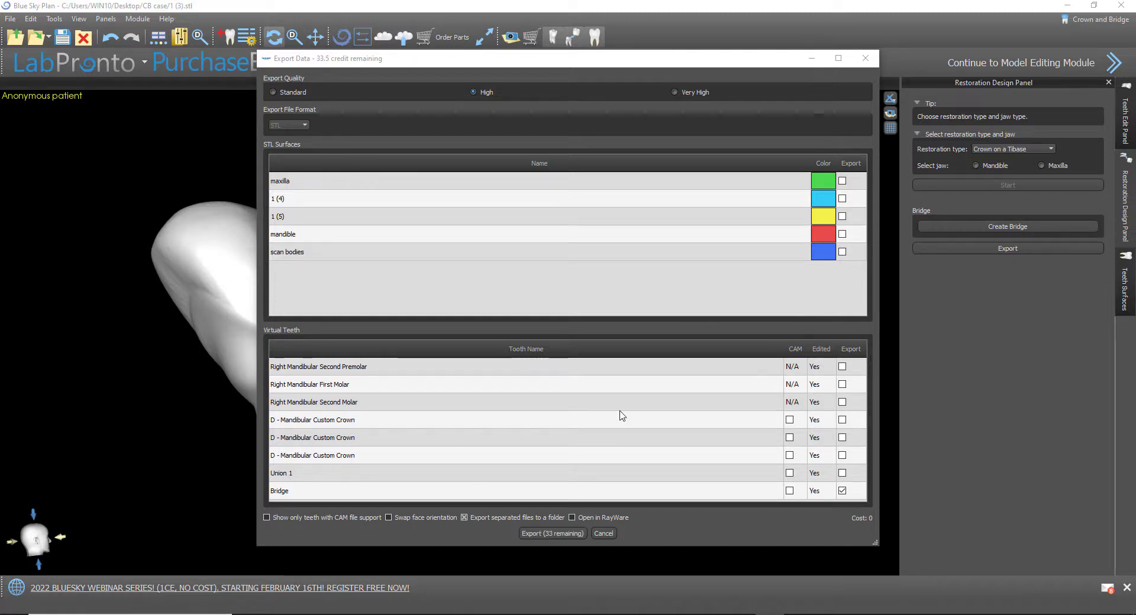
left_click_drag(445, 59, 467, 7)
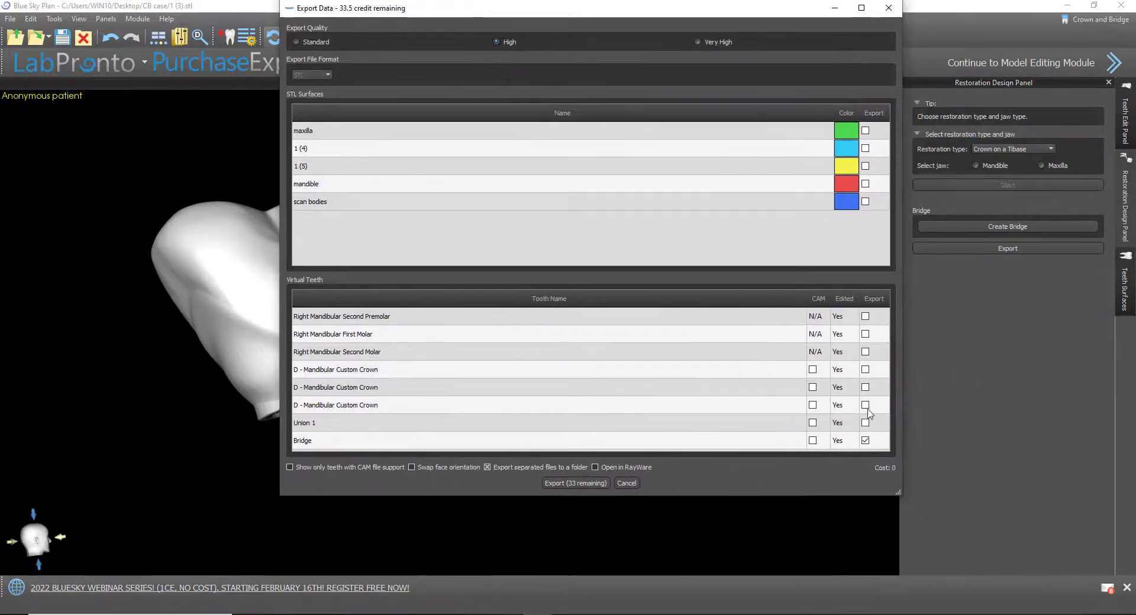
left_click_drag(544, 10, 669, 65)
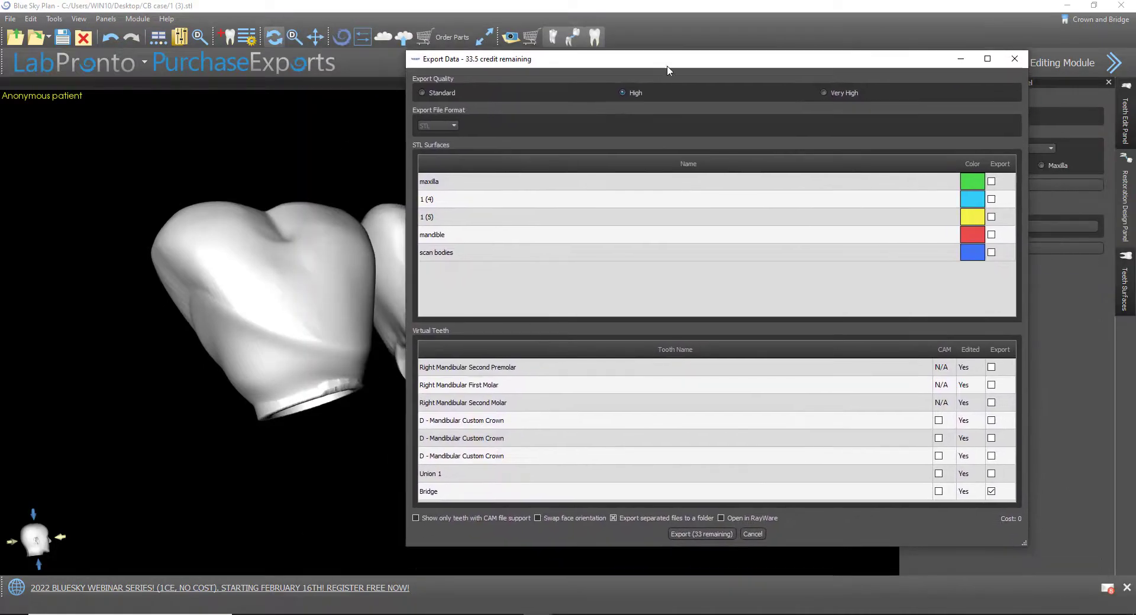
left_click(991, 475)
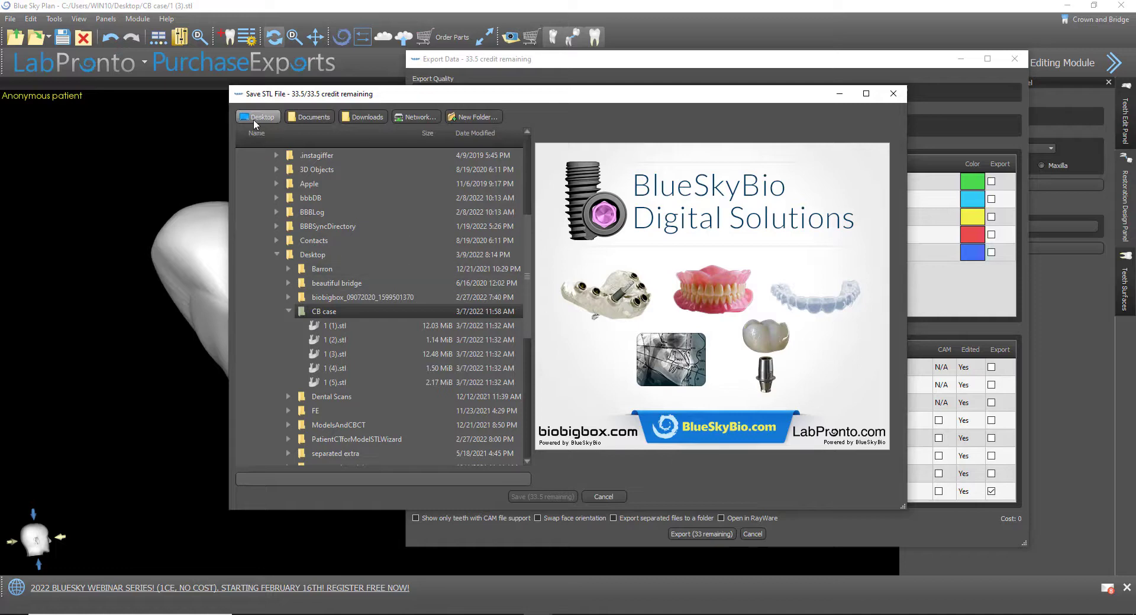
Save the exported STL to the Desktop folder under the name "exported bridge"
left_click(253, 117)
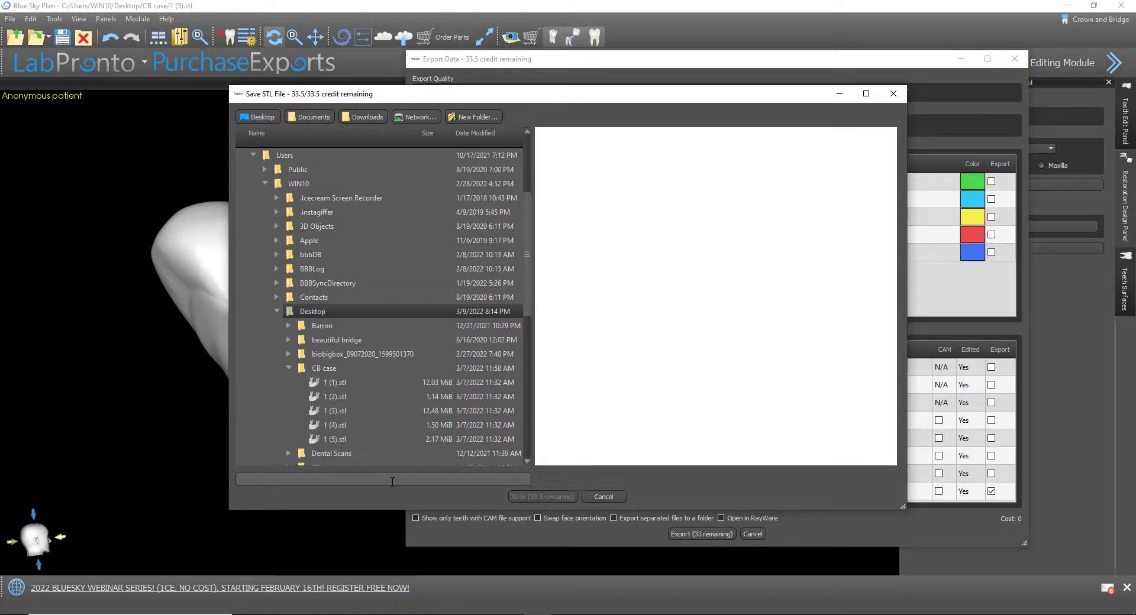
left_click(393, 482)
type("ex")
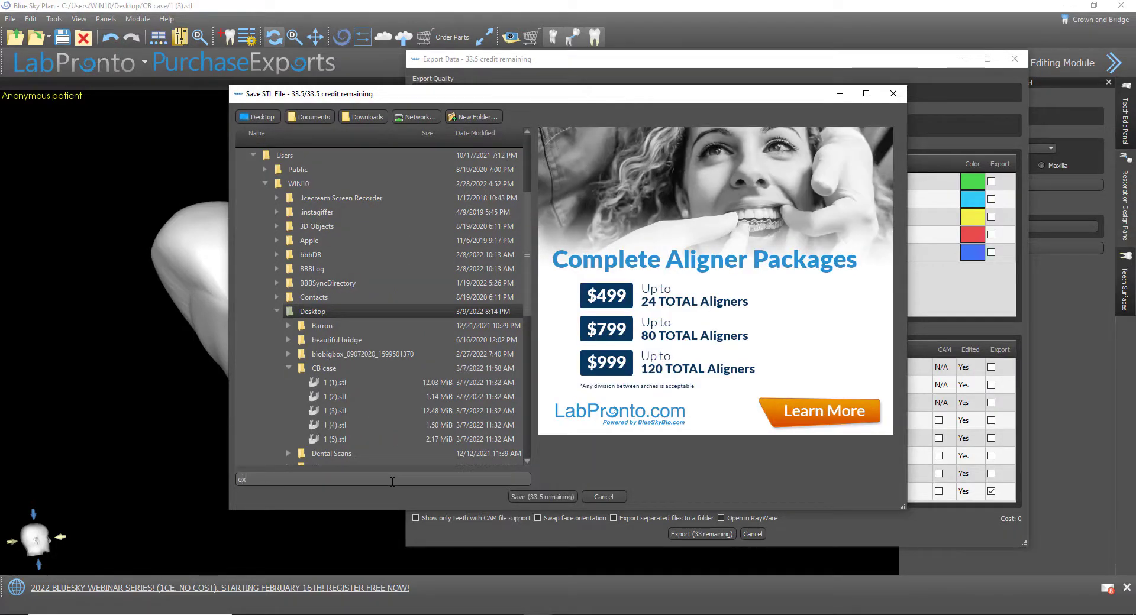
type("ported bridge")
left_click(516, 499)
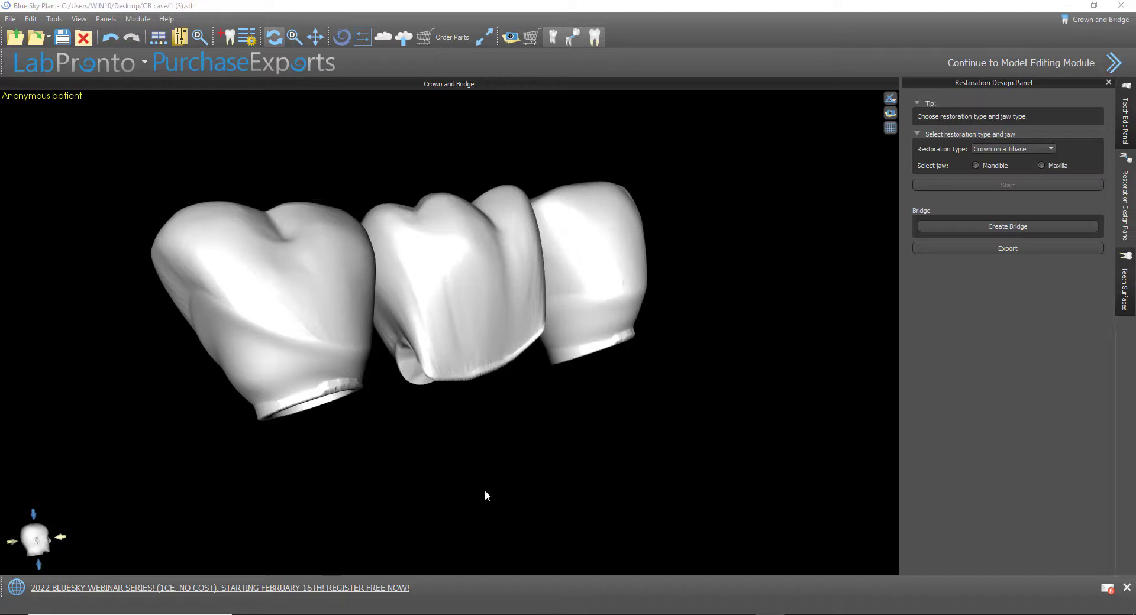
Check the software's version and remaining credit in the About information, and close it
left_click(166, 18)
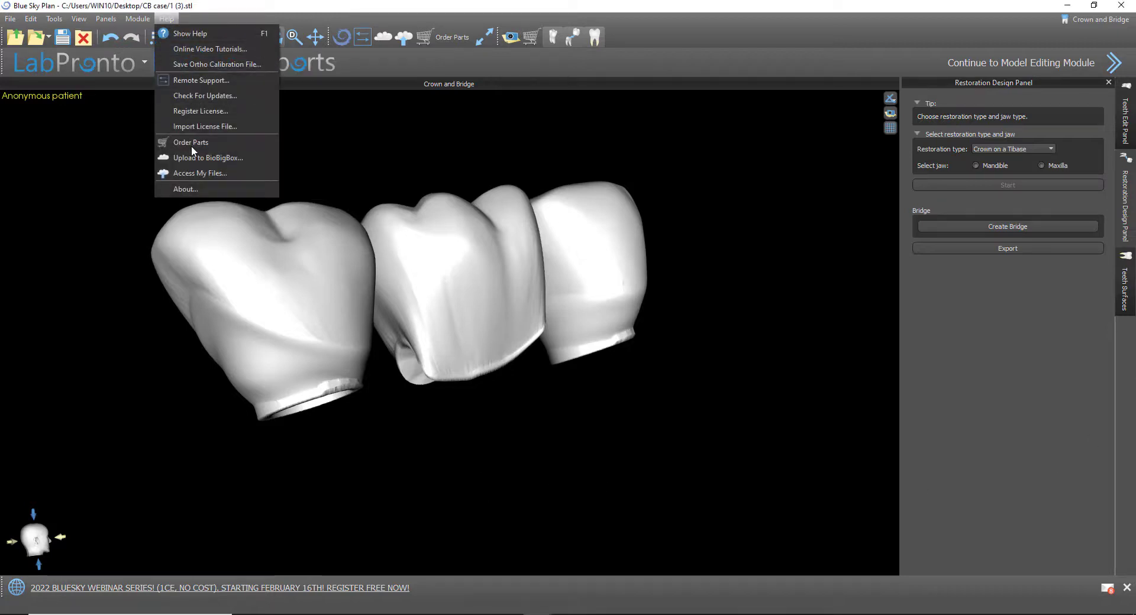
left_click(196, 186)
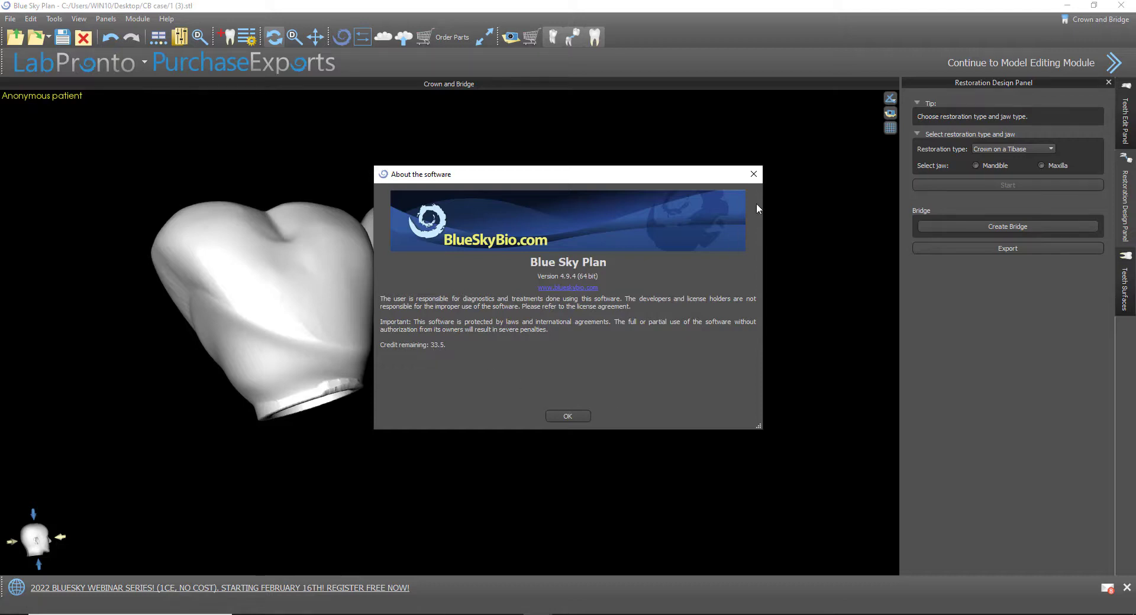
left_click(756, 175)
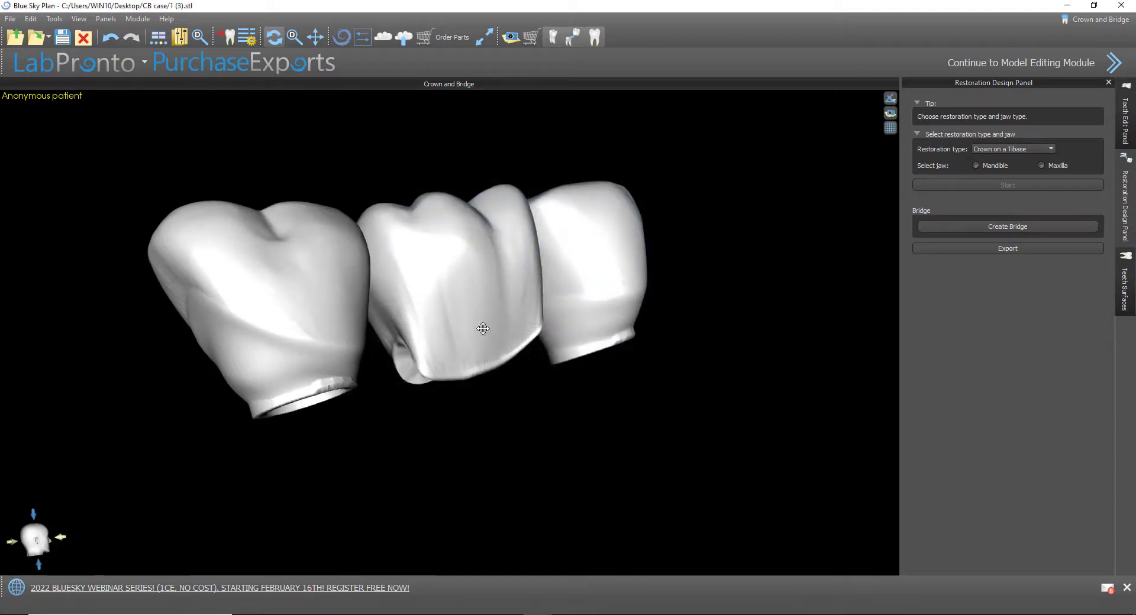
Switch to the Desktop folder in File Explorer, preview the "exported bridge" file in 3D Builder, and return to Blue Sky Plan
left_click_drag(410, 296, 434, 433)
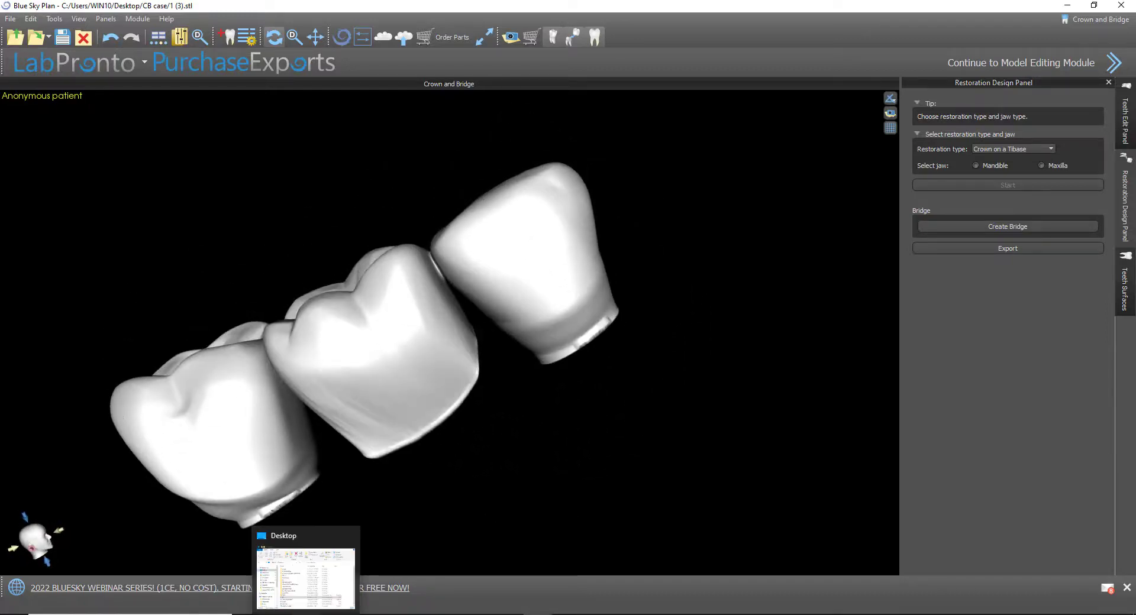
left_click(306, 614)
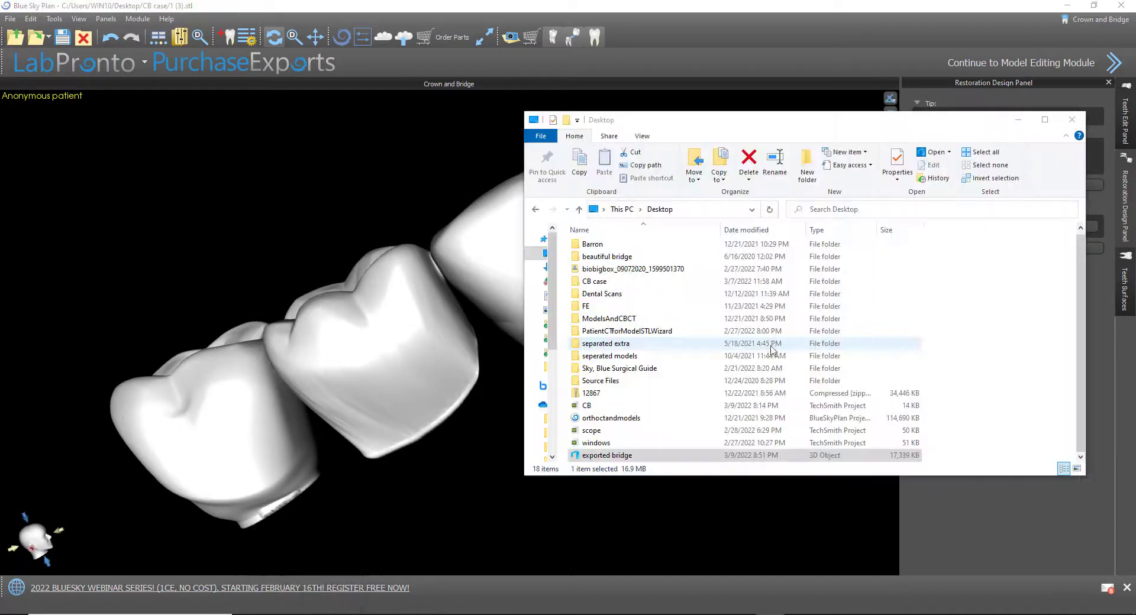
double_click(624, 458)
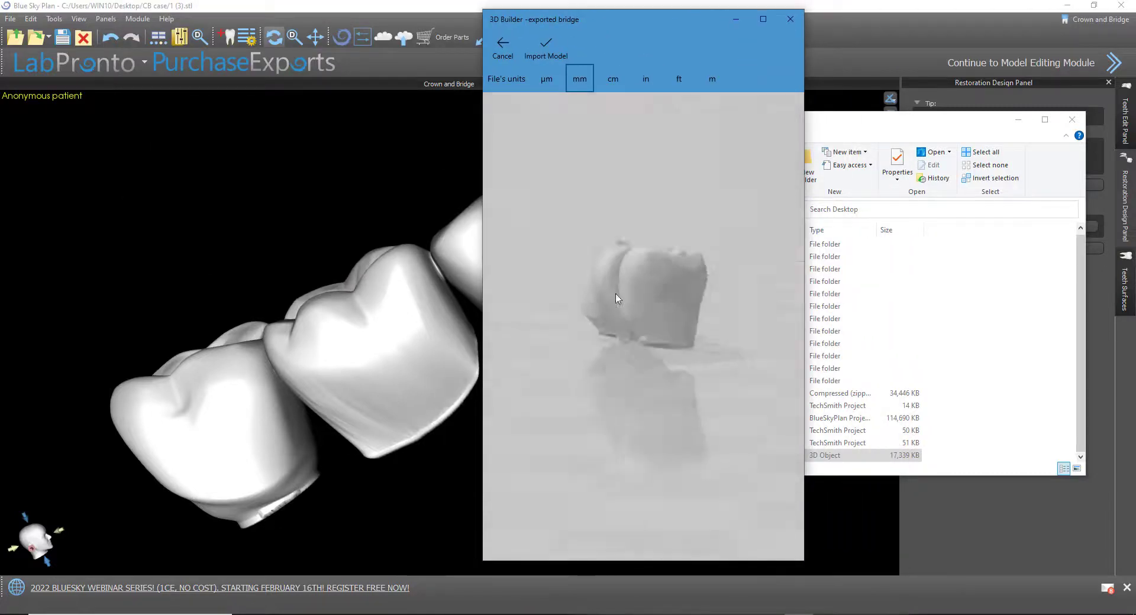
left_click(793, 21)
left_click(401, 165)
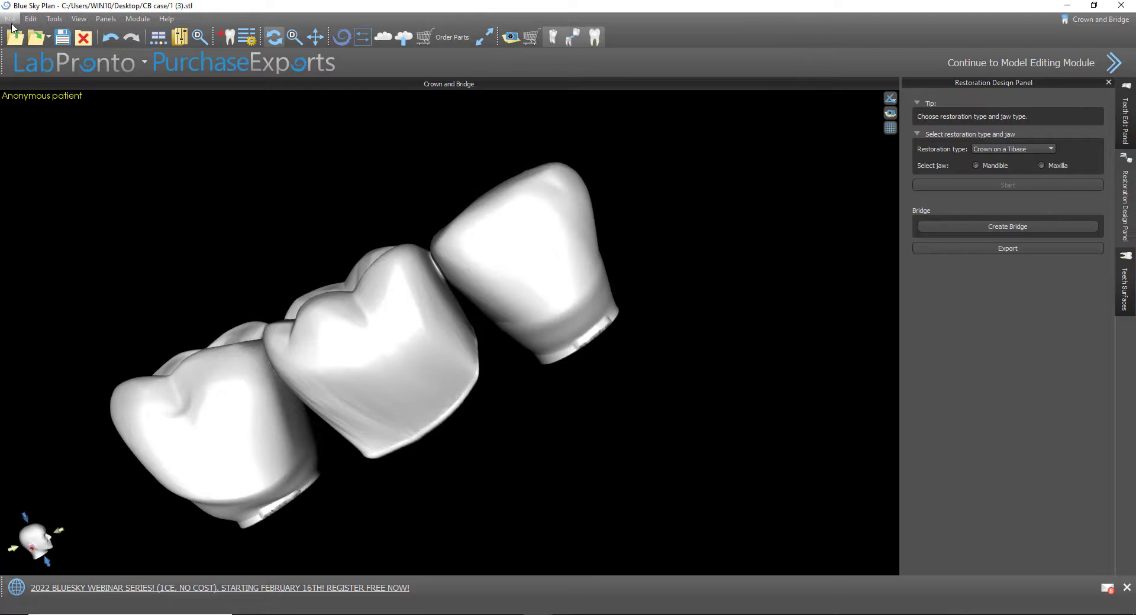
Start a new Bridge export at High quality with its CAM file included and separated files exported to a folder
left_click(11, 20)
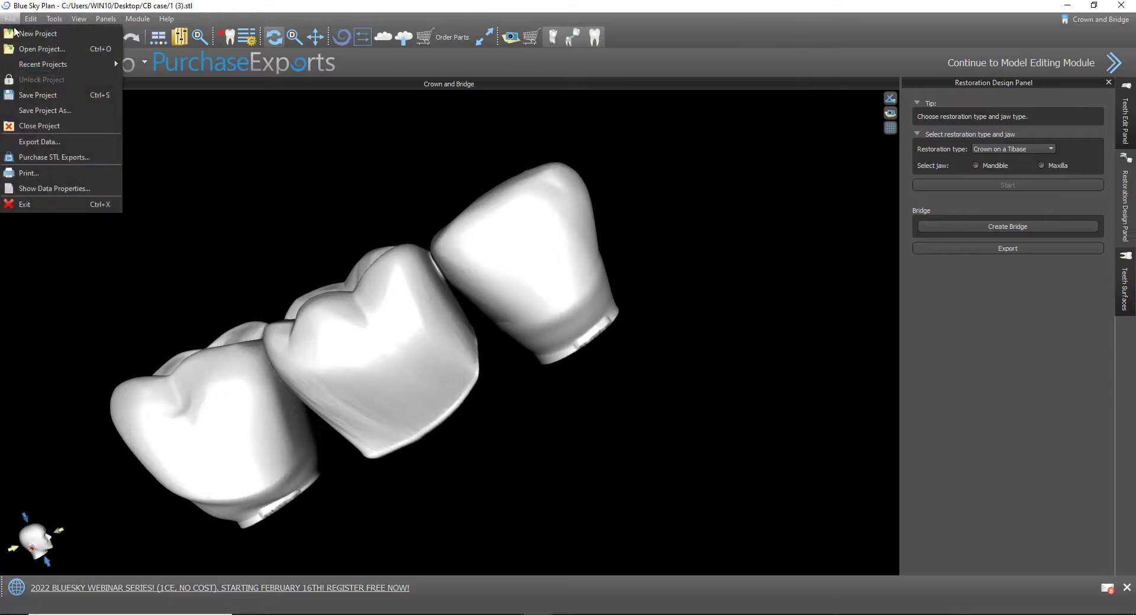
left_click(1054, 254)
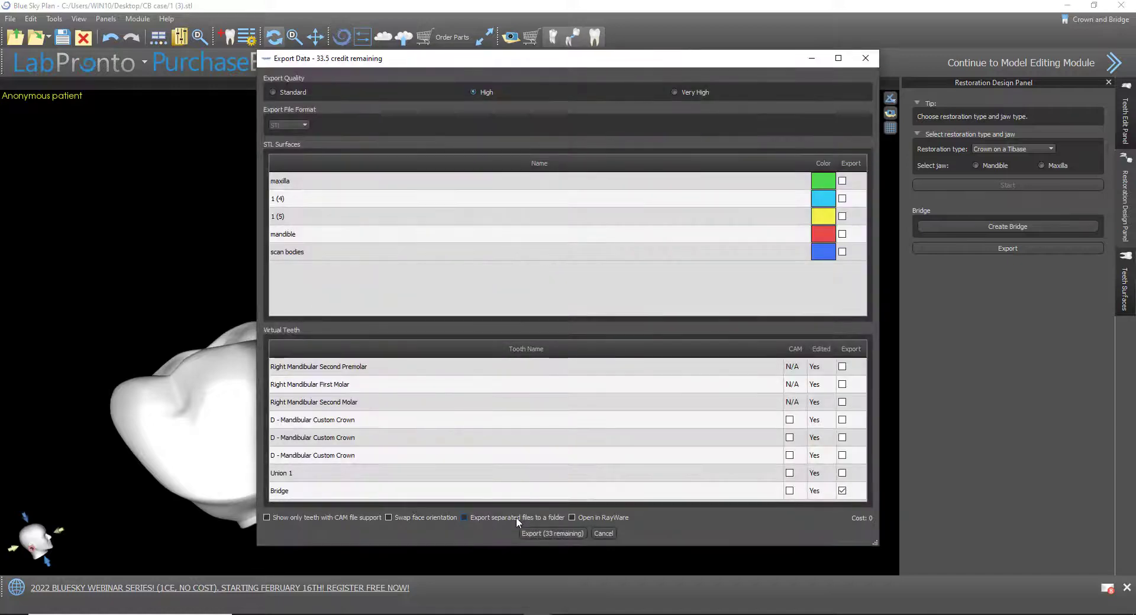
left_click(529, 519)
left_click(790, 491)
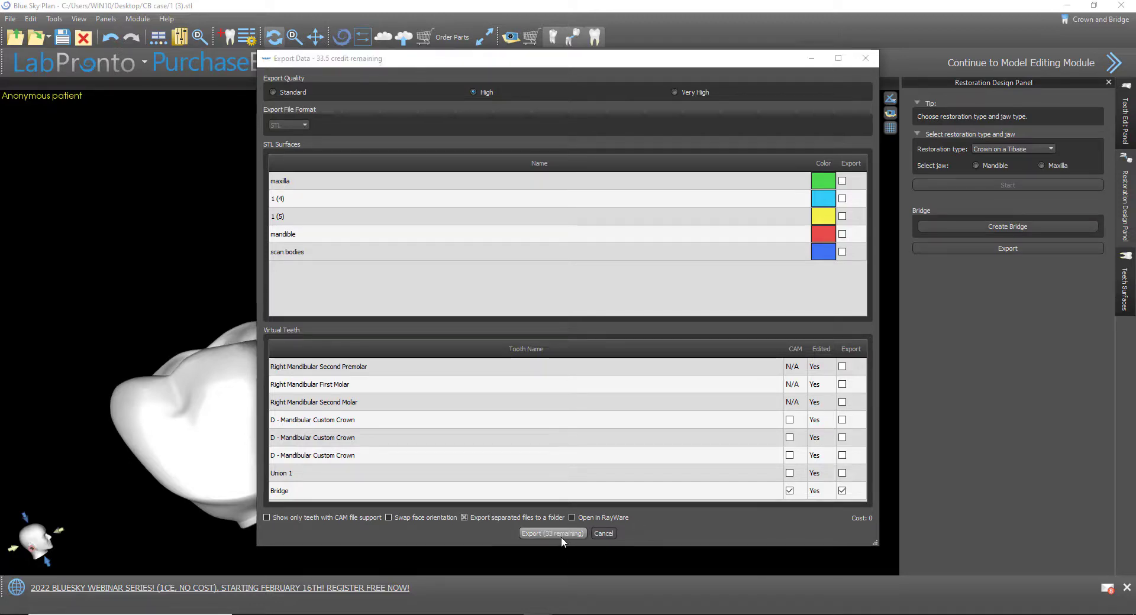
left_click(560, 534)
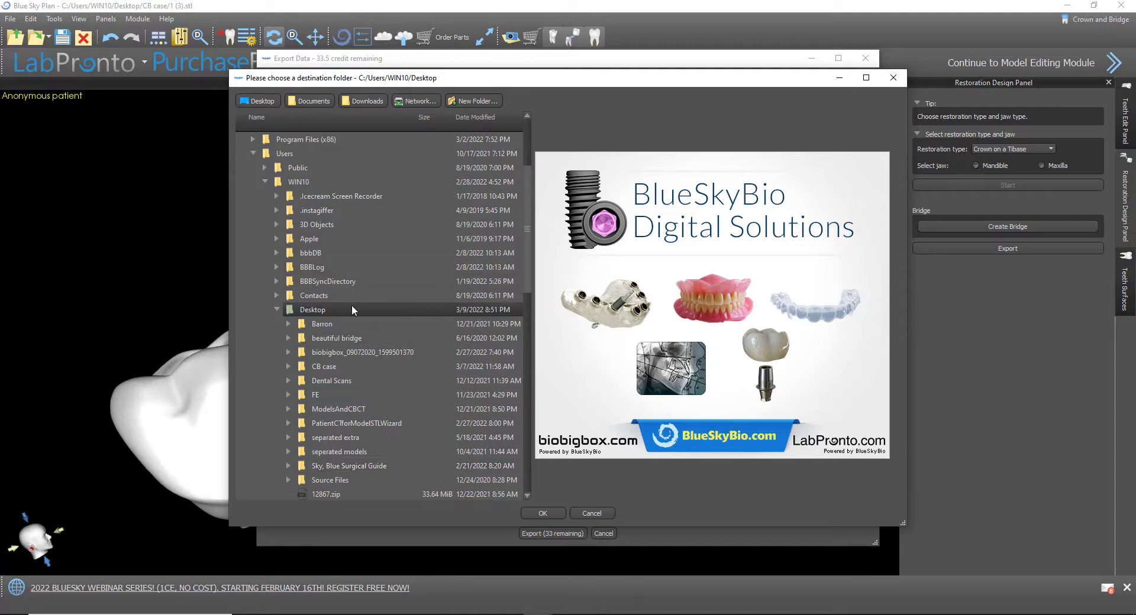
Create a folder named "Exported Bridge" on the Desktop and export the bridge files into it
left_click(461, 100)
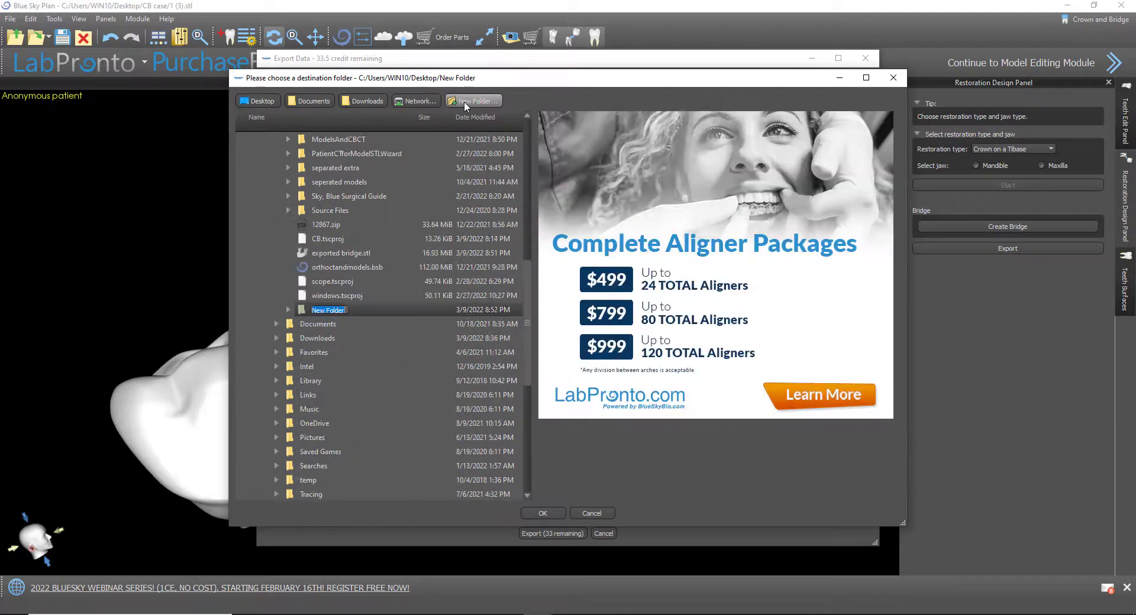
type("Export")
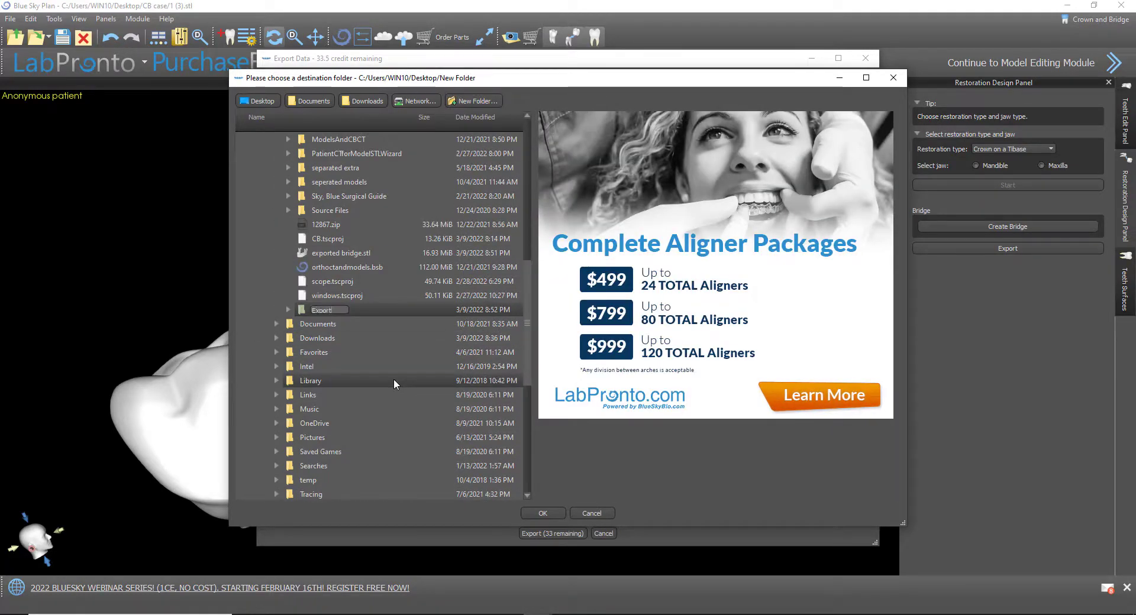
type("ed Brdi")
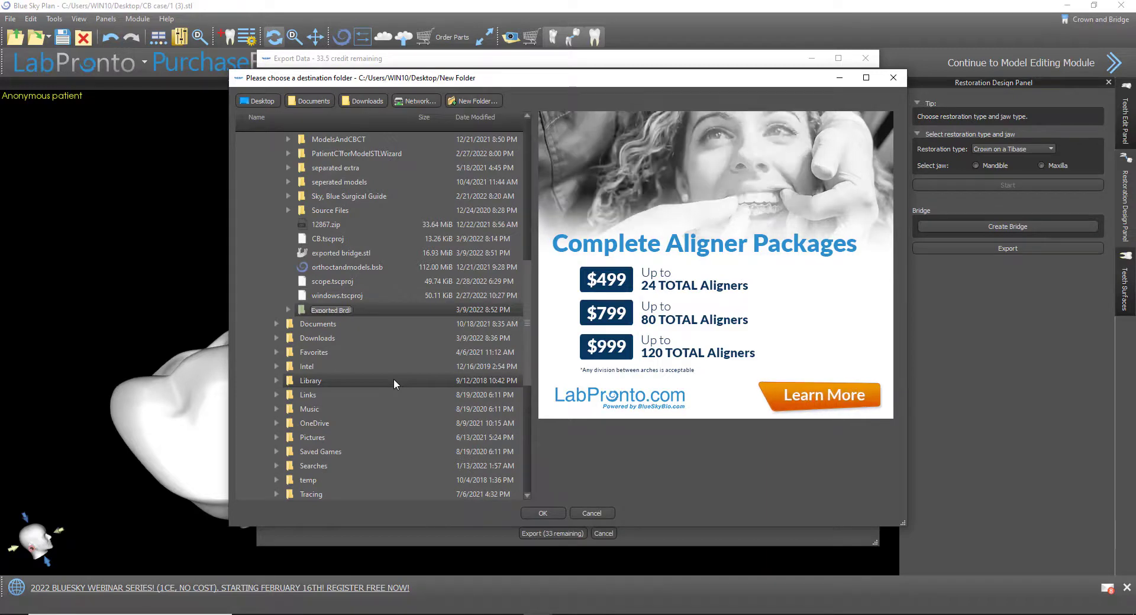
key("BackSpace")
key("BackSpace")
type("idge")
key("Return")
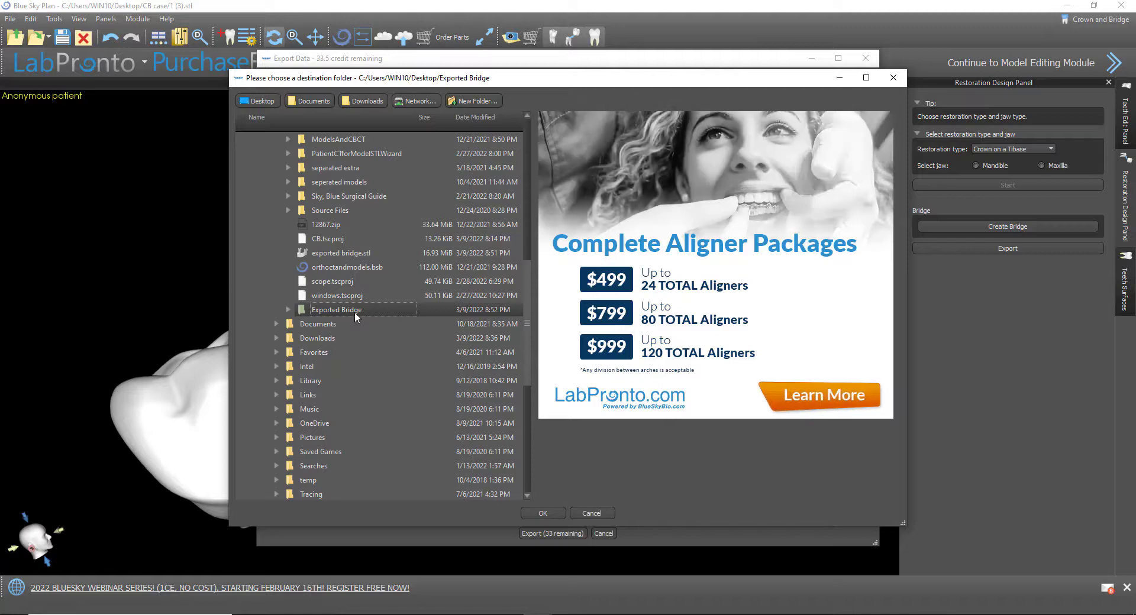
double_click(322, 314)
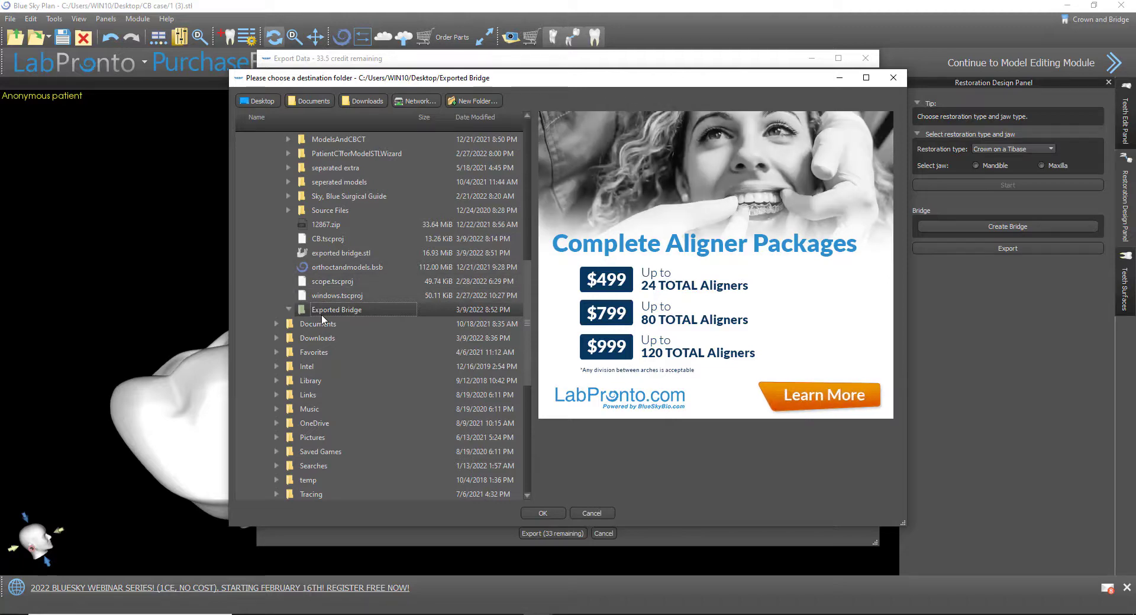
left_click(540, 514)
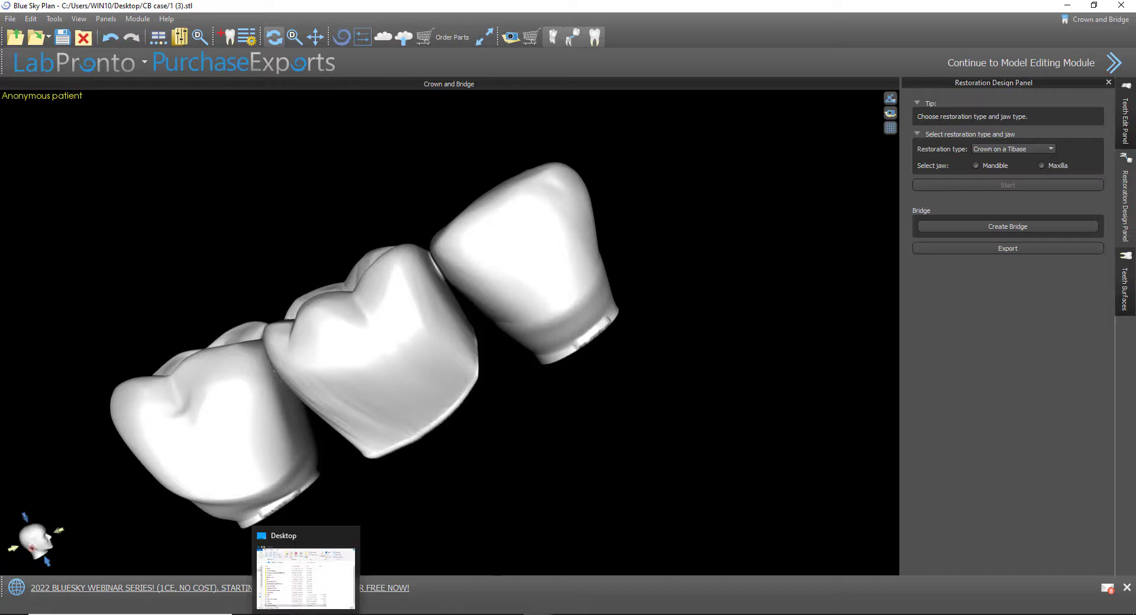
Switch to File Explorer and inspect the Bridge 3D object and construction info files in the "Exported Bridge" folder
left_click(306, 614)
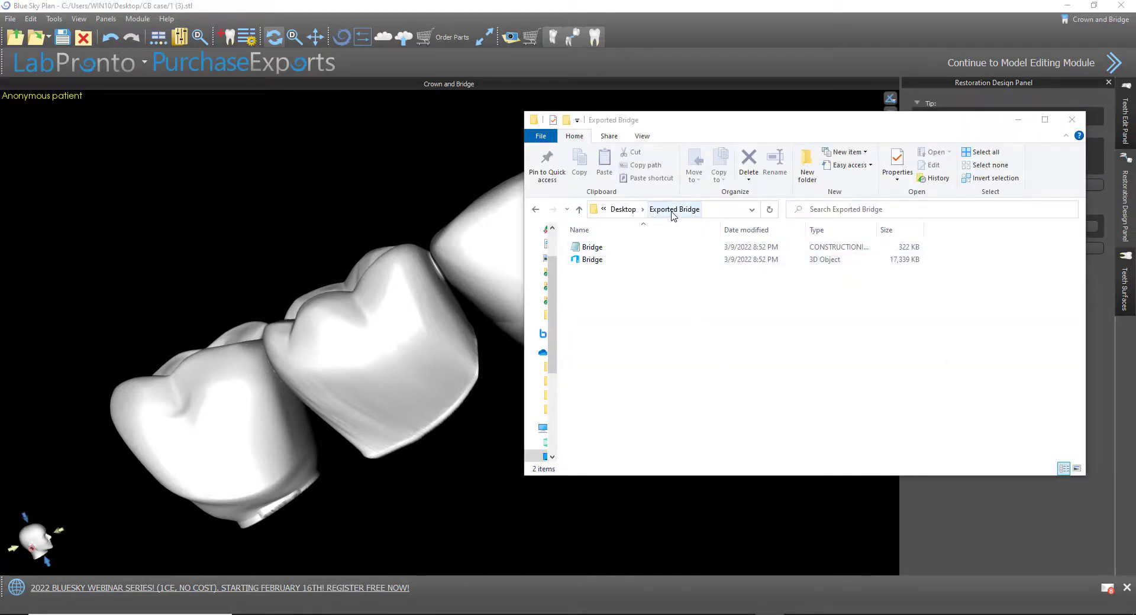
left_click(589, 264)
left_click(589, 251)
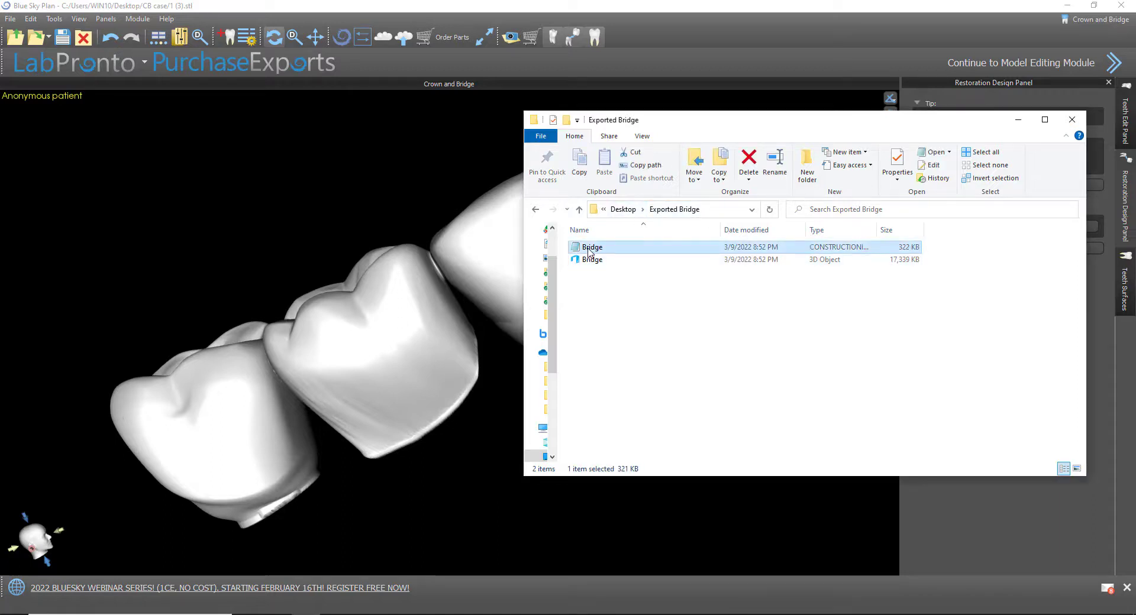